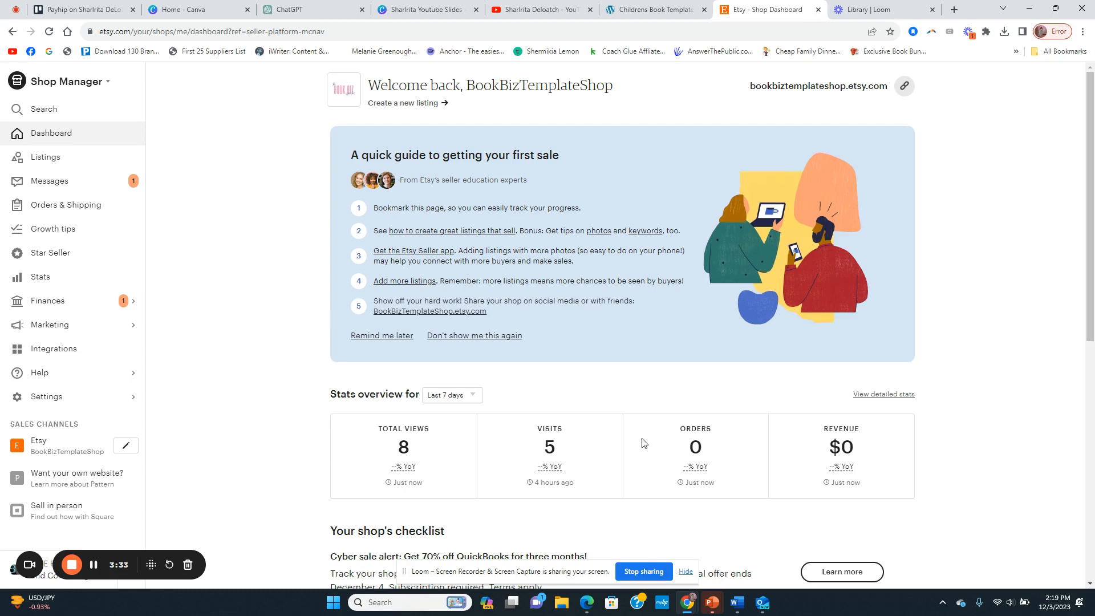
# Step: Open the Childrens Book Template in Canva from its product page and look through all the template pages
pyautogui.click(633, 10)
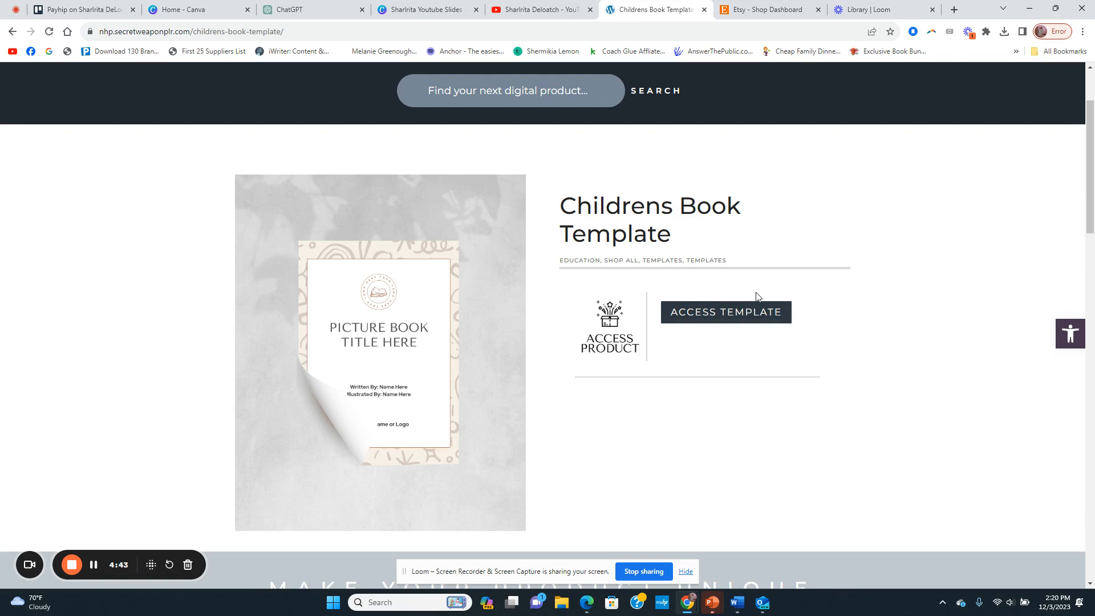
pyautogui.click(736, 314)
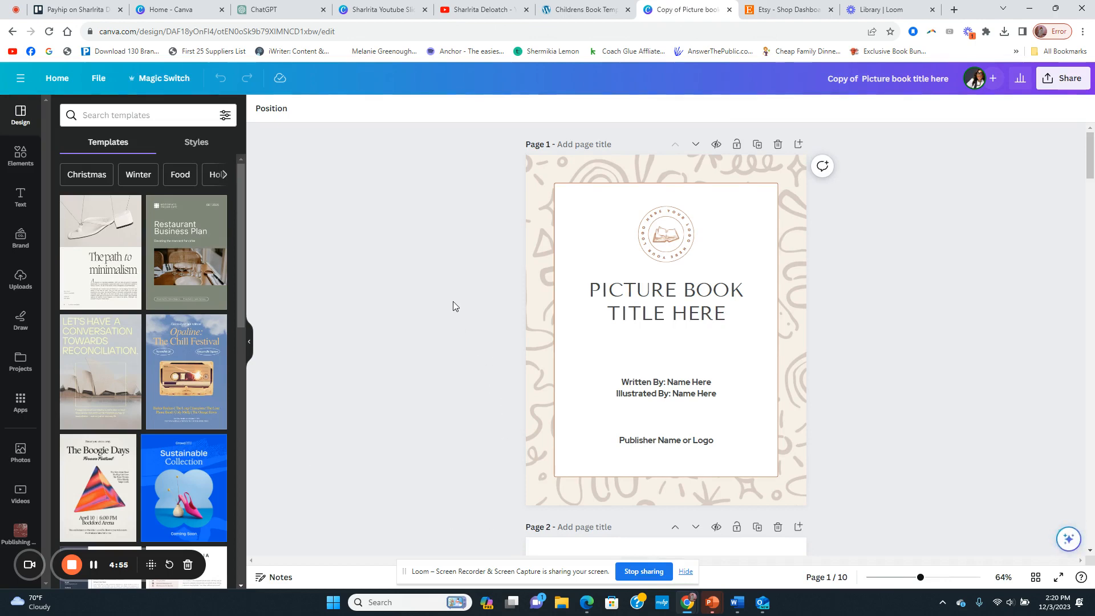
pyautogui.scroll(-9, 544, 316)
pyautogui.scroll(-18, 495, 388)
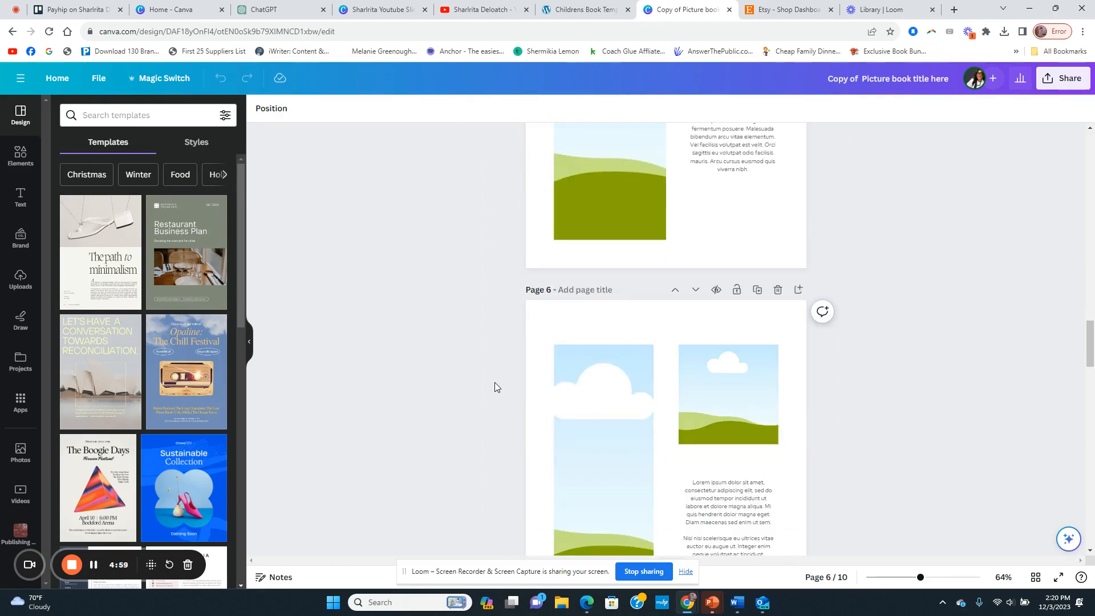
pyautogui.scroll(-12, 495, 382)
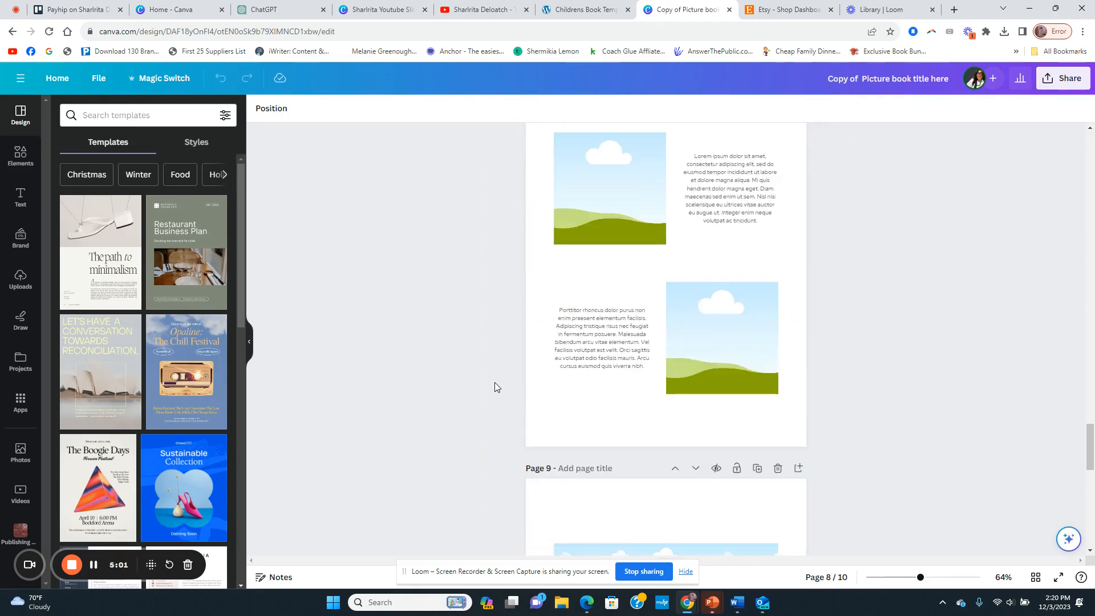
pyautogui.scroll(-10, 495, 382)
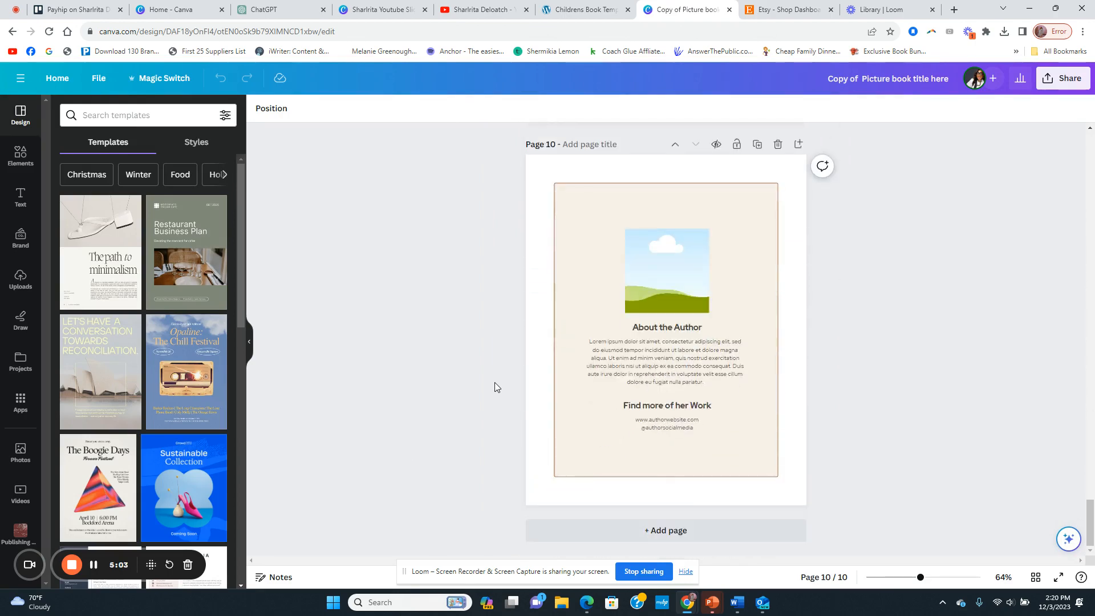
pyautogui.scroll(18, 495, 389)
pyautogui.scroll(15, 495, 389)
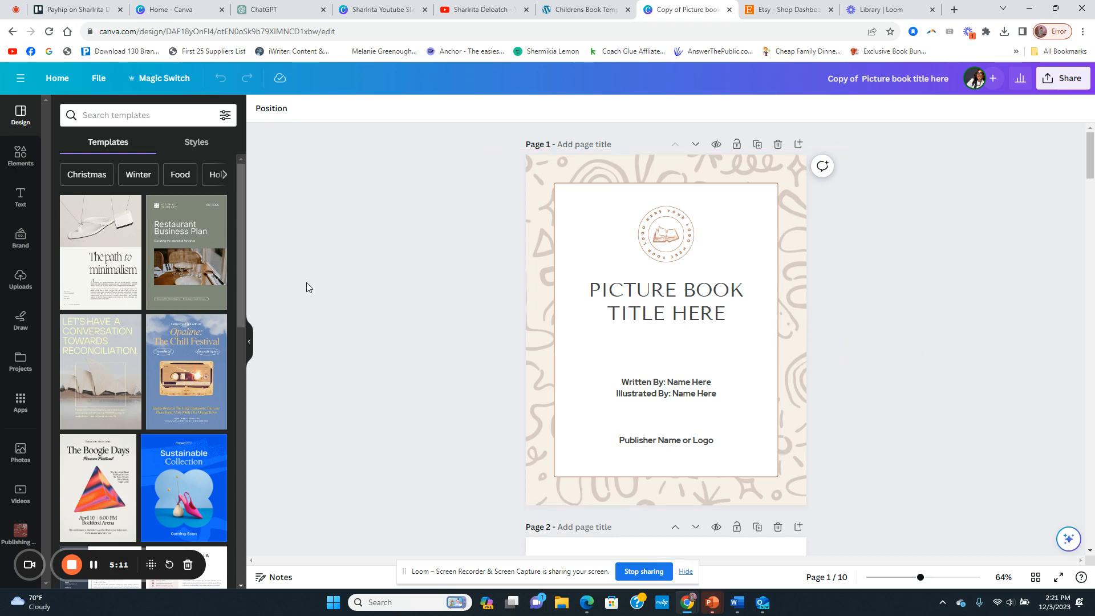
# Step: Replace the title placeholder on the cover page with "THE CHILDRENS BOOKS"
pyautogui.click(249, 341)
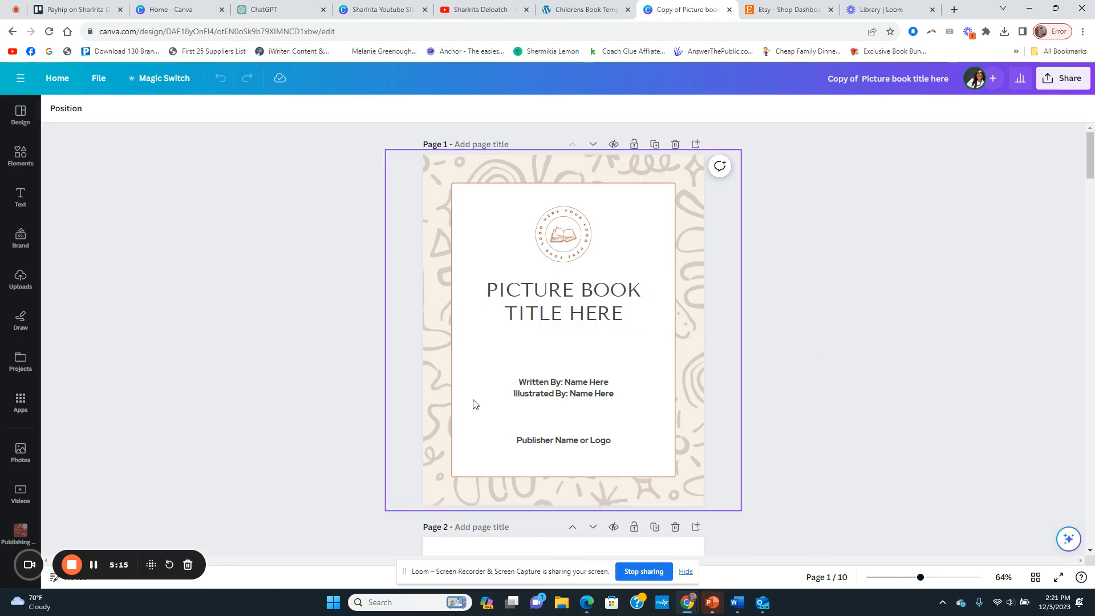
pyautogui.doubleClick(560, 303)
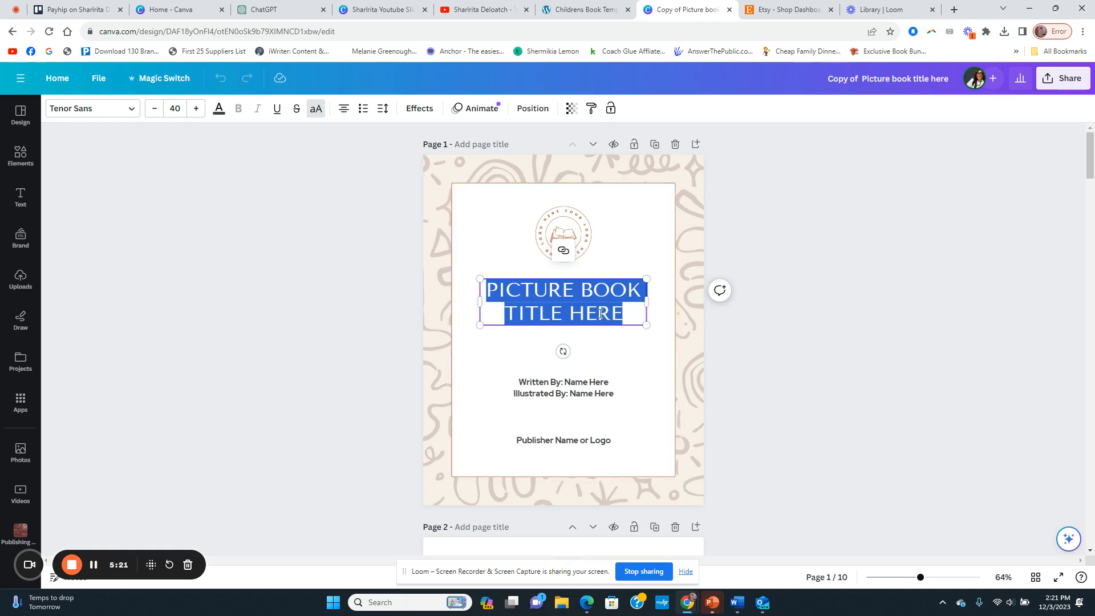
pyautogui.click(434, 344)
pyautogui.doubleClick(539, 320)
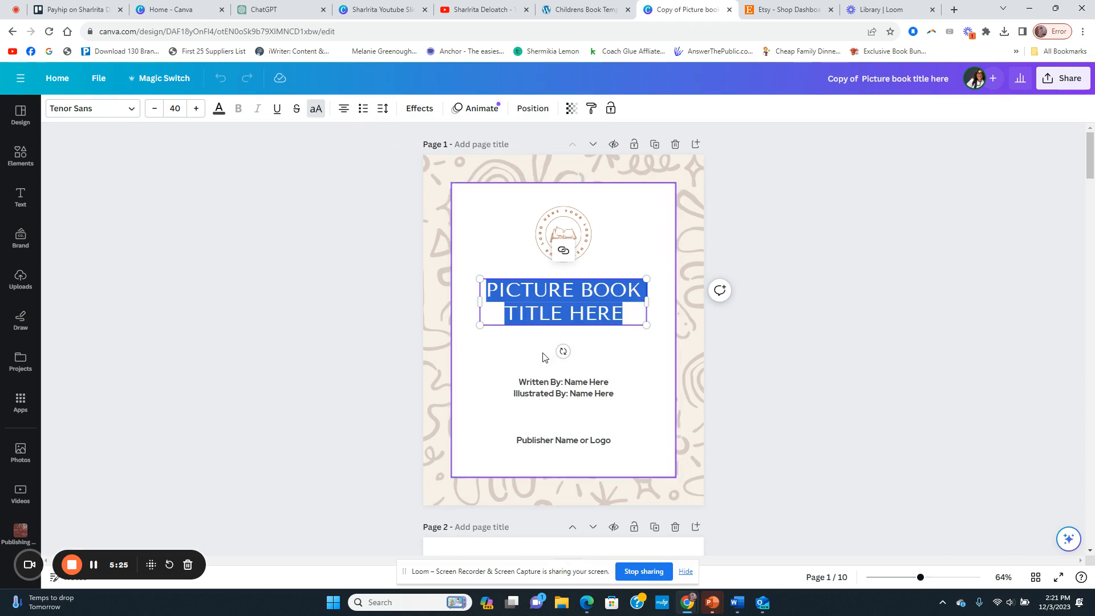
pyautogui.click(501, 176)
pyautogui.click(536, 294)
pyautogui.doubleClick(536, 295)
pyautogui.write('THE CHIL')
pyautogui.write('DREN')
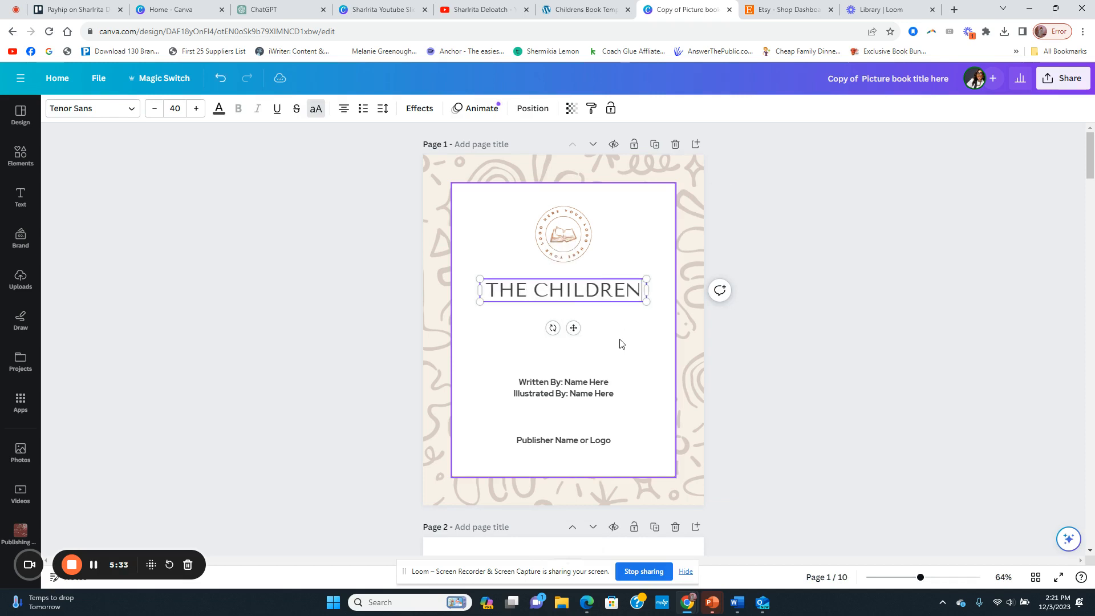
pyautogui.write('S BOOKS')
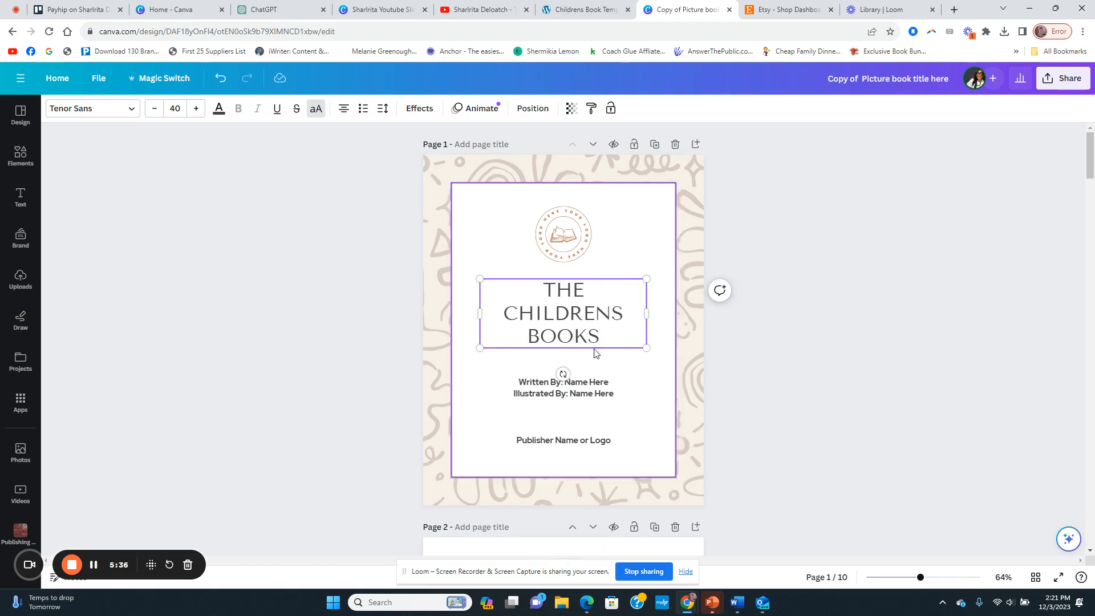
# Step: Replace the name placeholders in the cover's "Written By" and "Illustrated By" lines with the author's full name
pyautogui.click(567, 385)
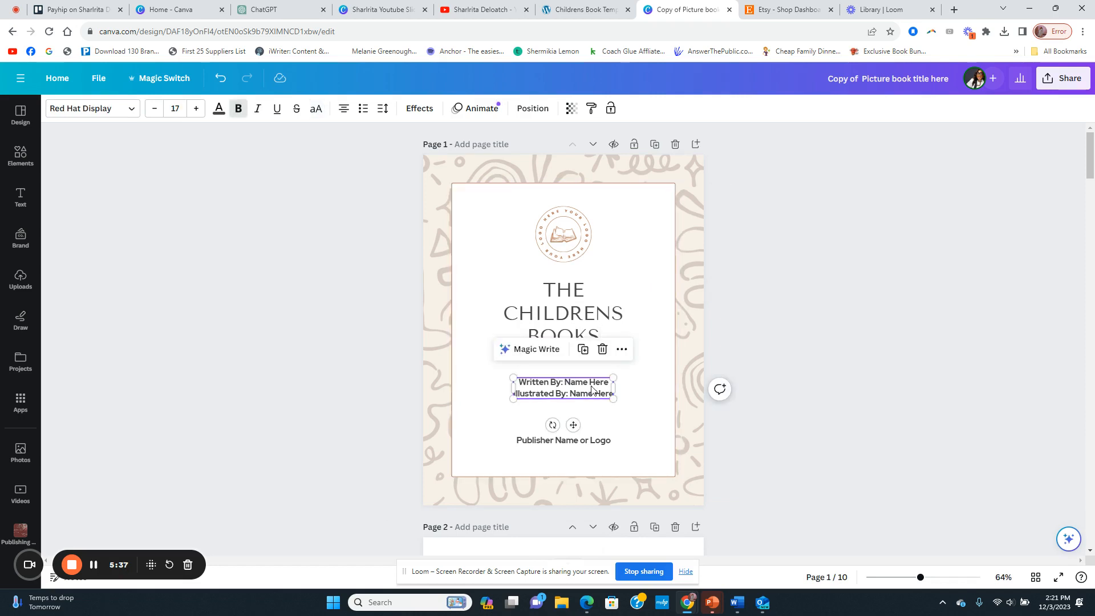
pyautogui.click(567, 385)
pyautogui.moveTo(565, 383); pyautogui.dragTo(607, 381)
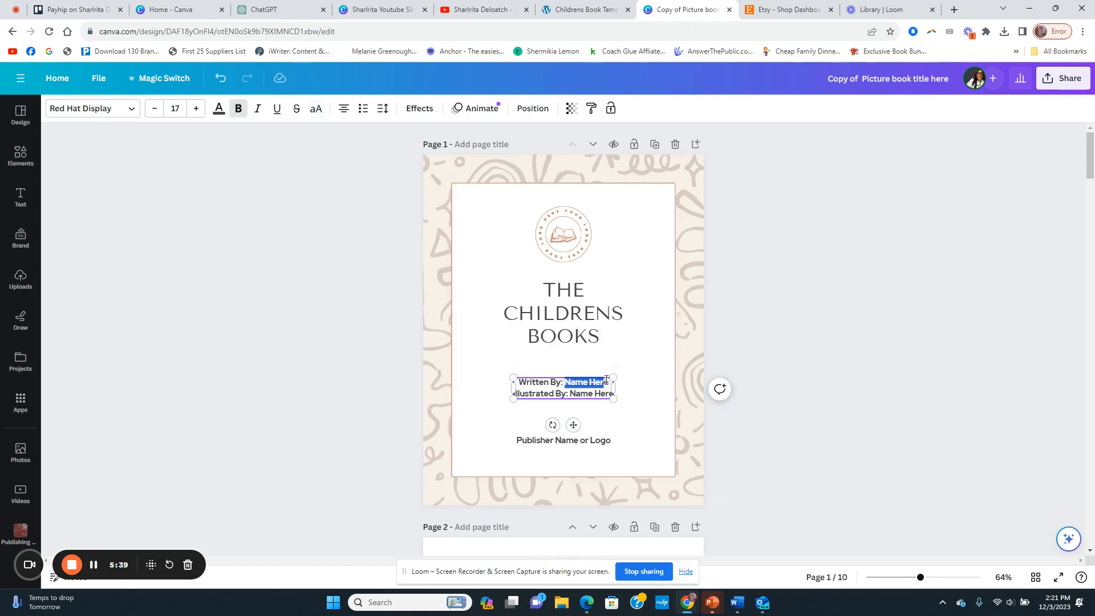
pyautogui.write('Sha')
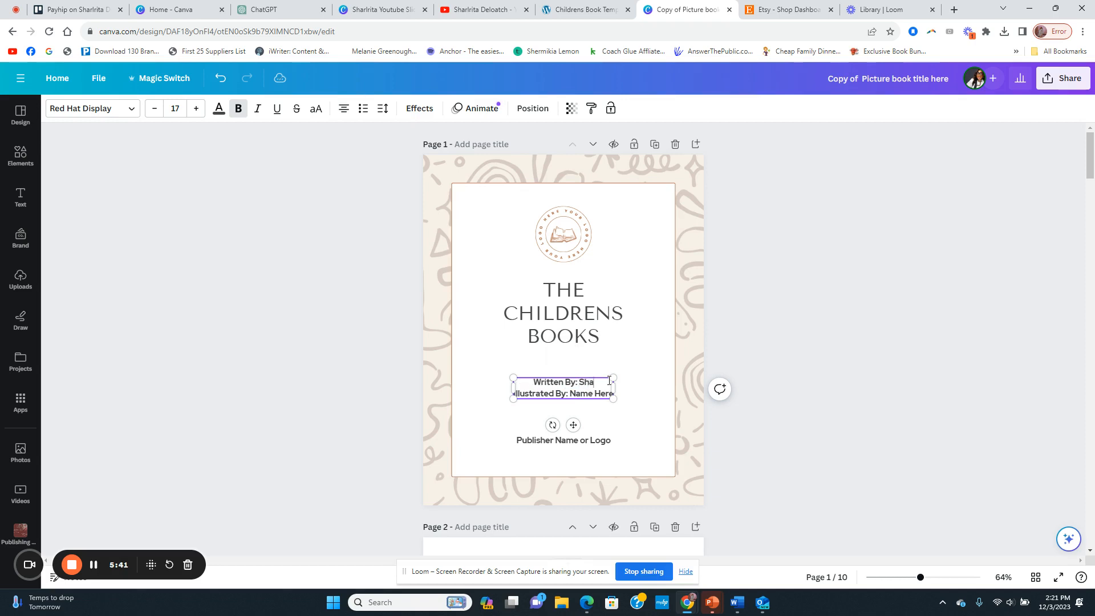
pyautogui.write('rlrita Deloatch')
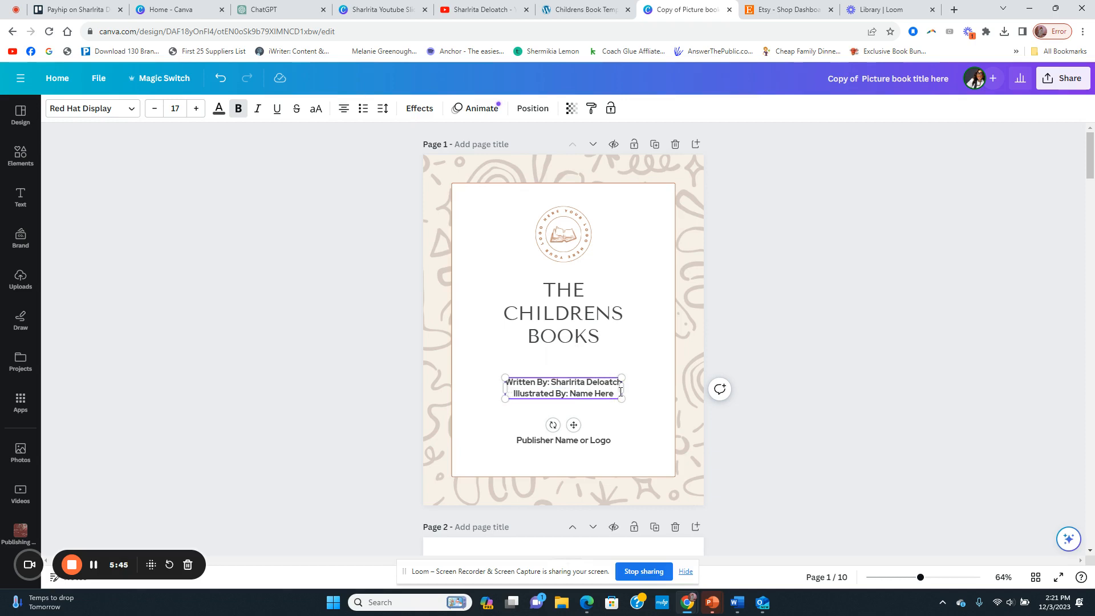
pyautogui.moveTo(621, 393); pyautogui.dragTo(573, 394)
pyautogui.write('Sharlrita Deloatch')
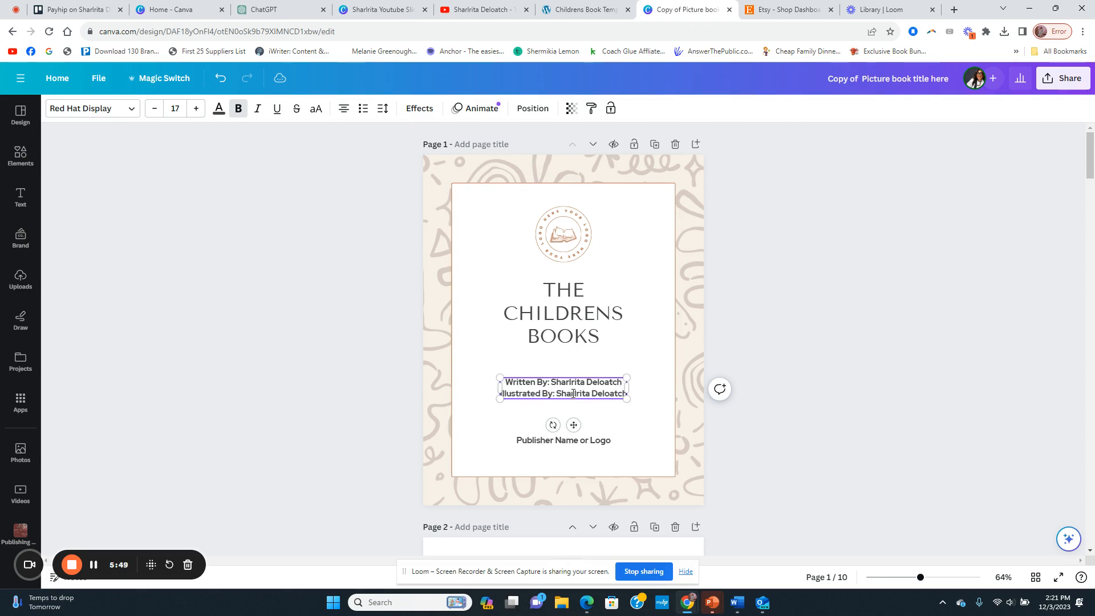
# Step: Find the BWE Publishing and Consulting logo among the uploaded images and add it to the cover page
pyautogui.click(565, 447)
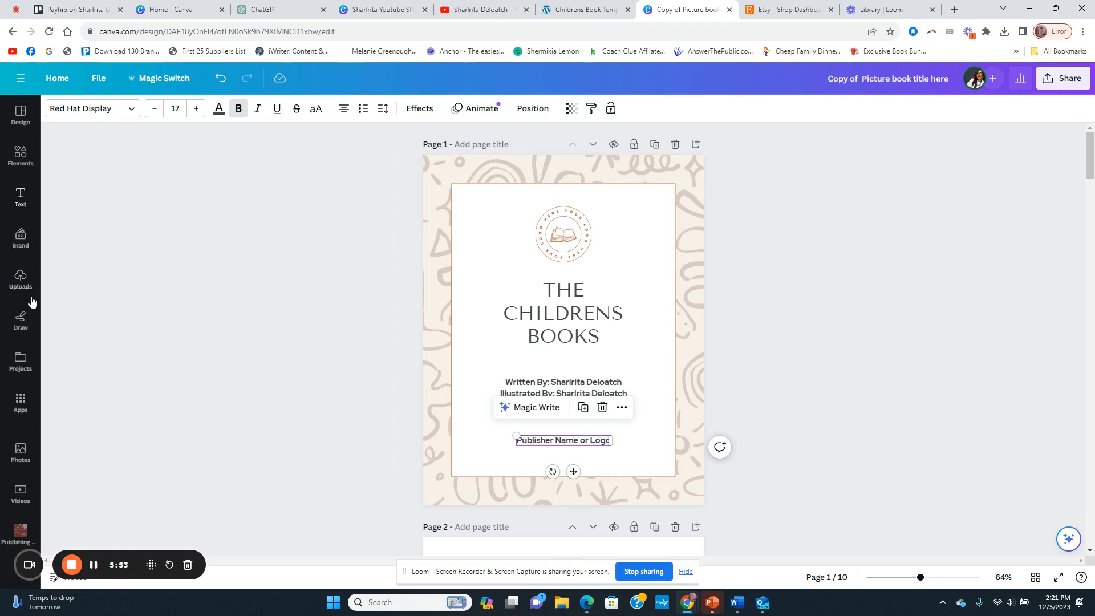
pyautogui.click(20, 280)
pyautogui.scroll(-10, 188, 319)
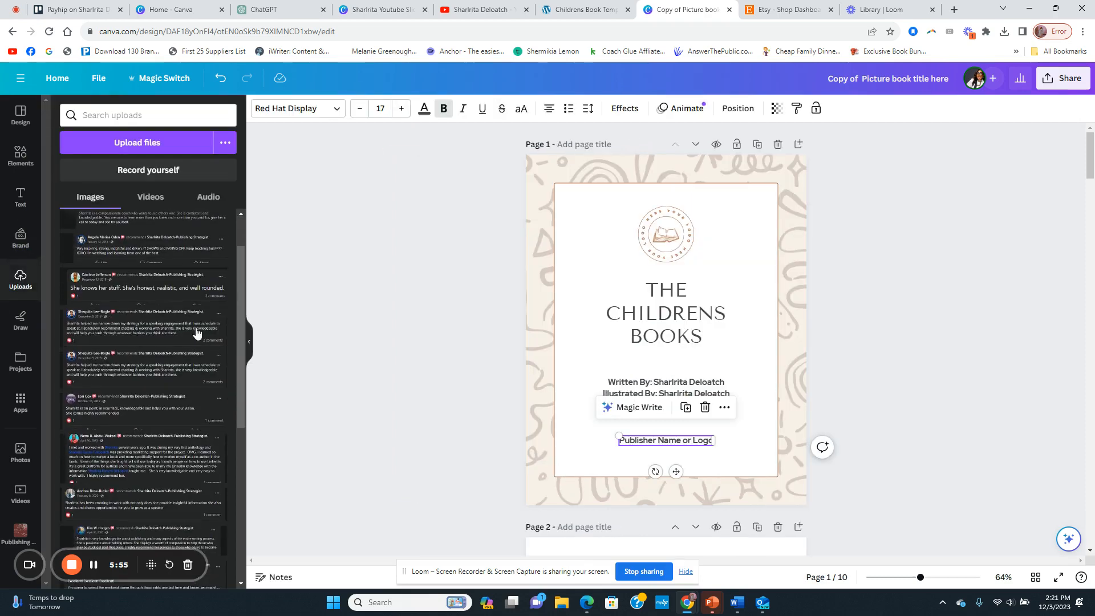
pyautogui.scroll(-5, 194, 346)
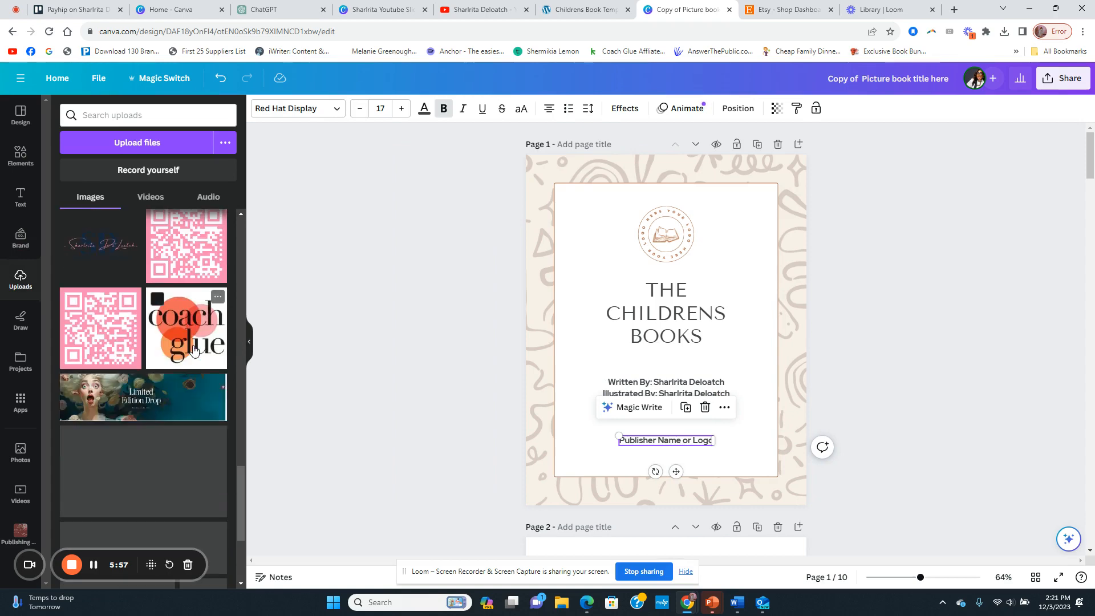
pyautogui.scroll(-6, 193, 345)
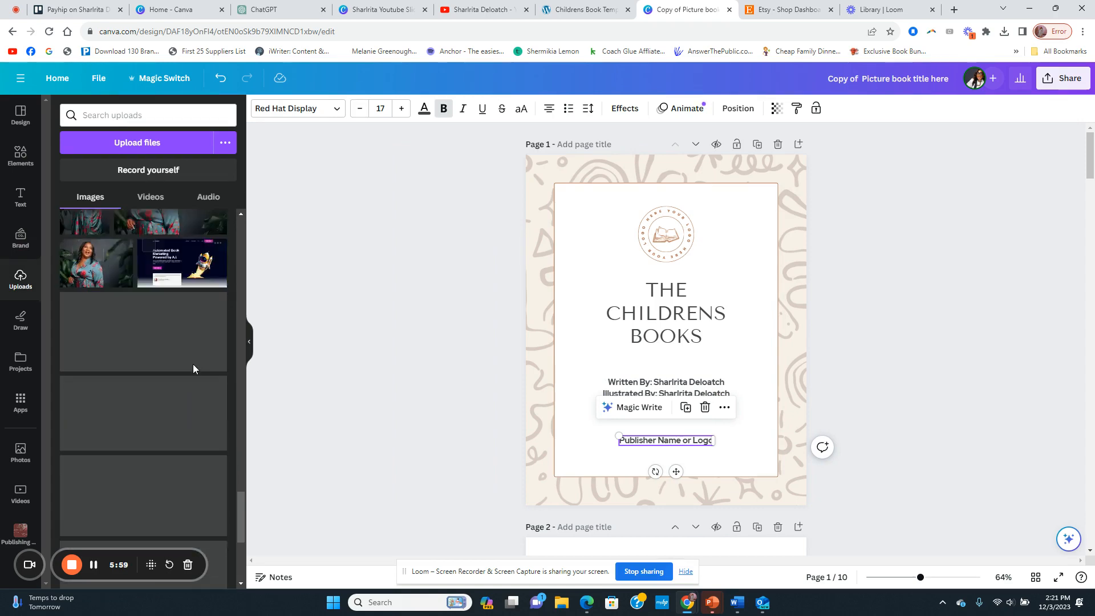
pyautogui.scroll(-10, 193, 365)
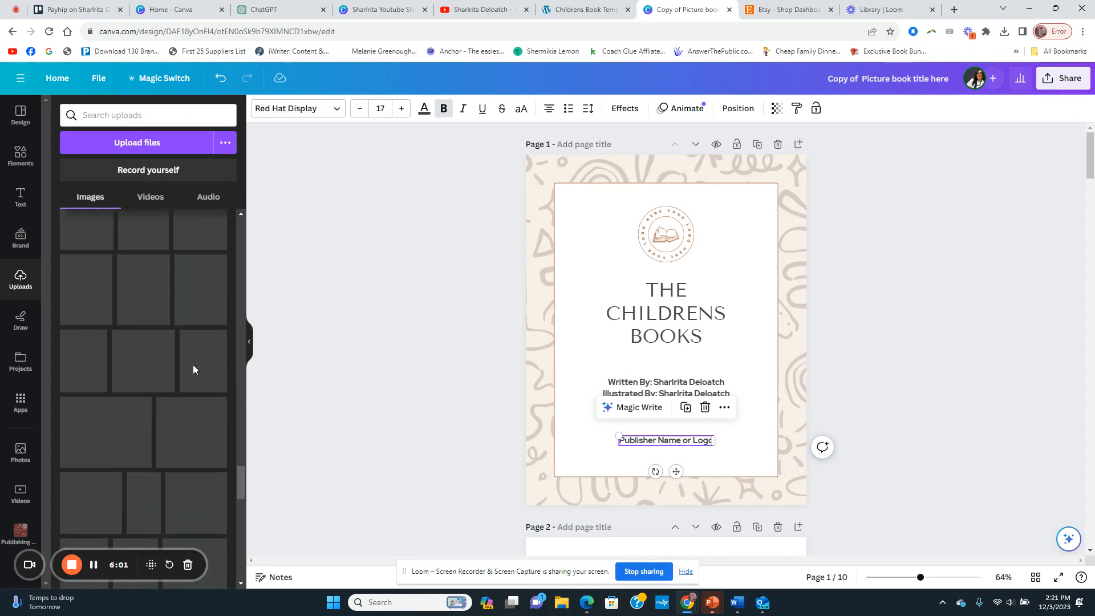
pyautogui.scroll(3, 137, 331)
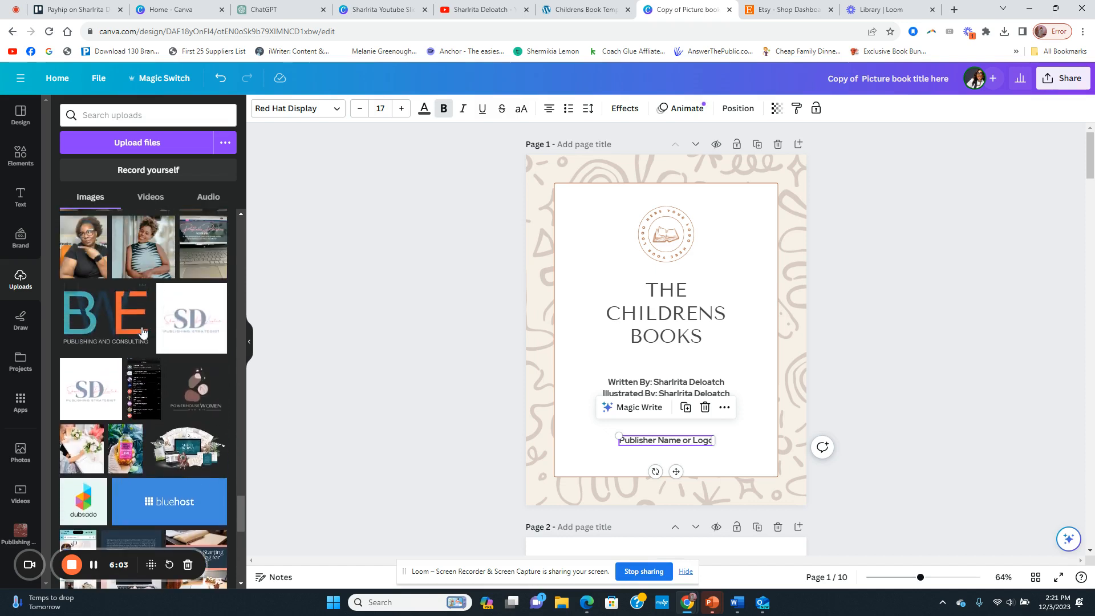
pyautogui.click(128, 324)
# Step: Shrink the BWE logo and place it below the author credits, in place of the publisher name placeholder
pyautogui.moveTo(562, 246); pyautogui.dragTo(696, 354)
pyautogui.moveTo(679, 444); pyautogui.dragTo(159, 508)
pyautogui.moveTo(724, 369); pyautogui.dragTo(645, 425)
pyautogui.click(734, 450)
pyautogui.click(692, 455)
pyautogui.moveTo(692, 455); pyautogui.dragTo(693, 452)
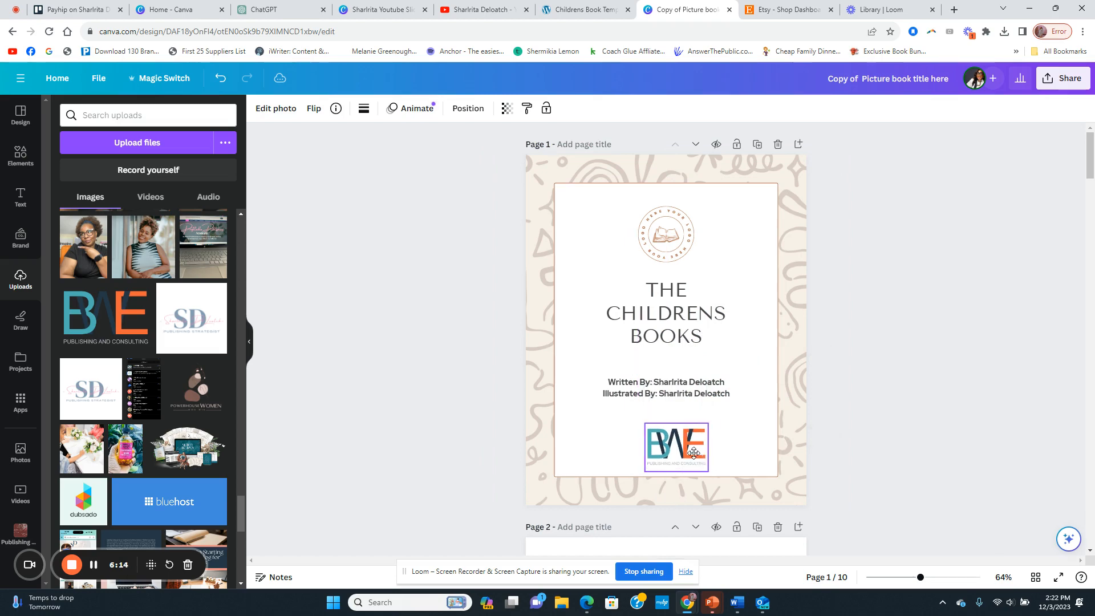
pyautogui.click(886, 407)
# Step: Apply the brand kit's blue, white and pink color palette to the cover and to all pages of the book
pyautogui.click(571, 178)
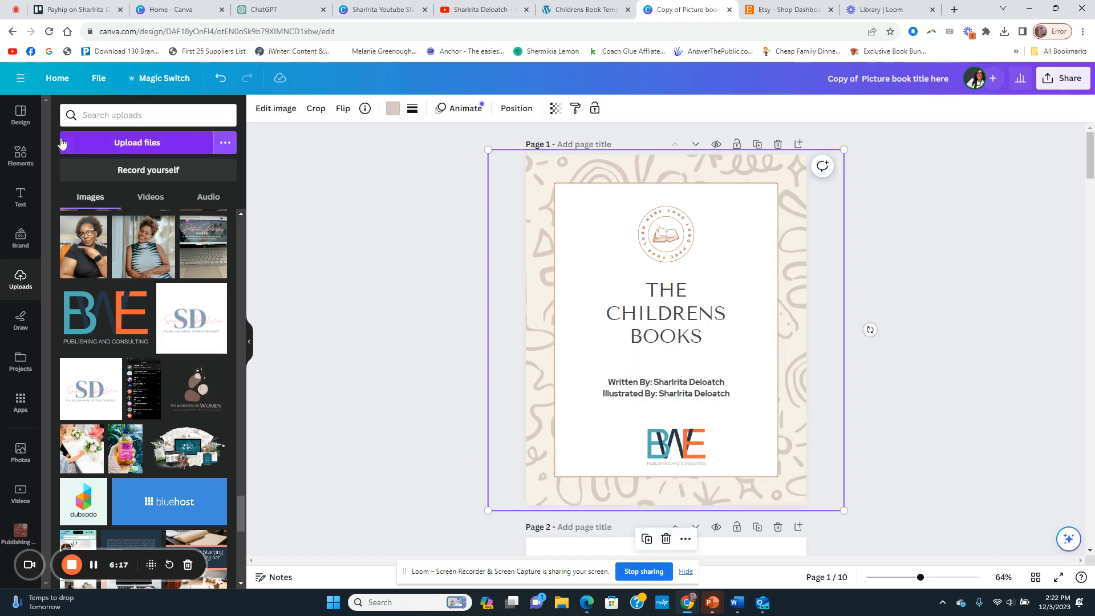
pyautogui.click(21, 116)
pyautogui.click(20, 157)
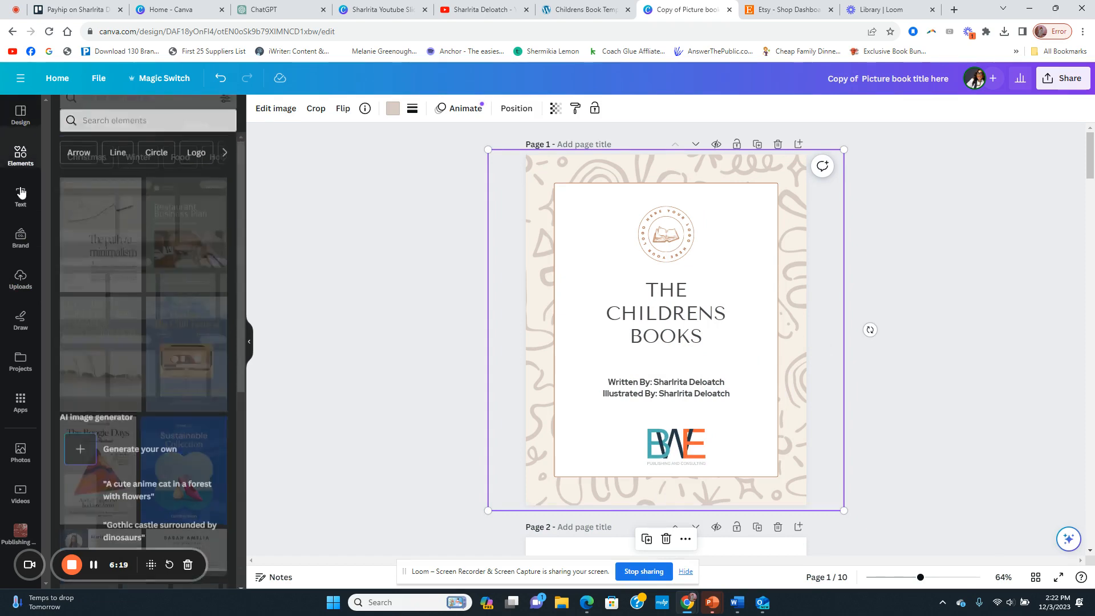
pyautogui.click(21, 197)
pyautogui.click(21, 114)
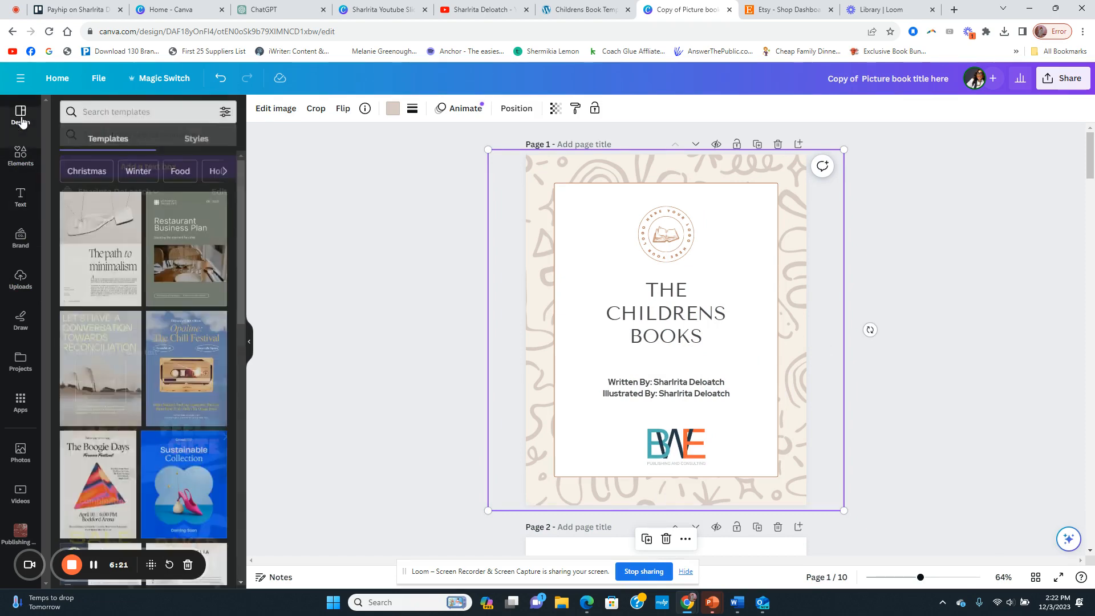
pyautogui.click(196, 143)
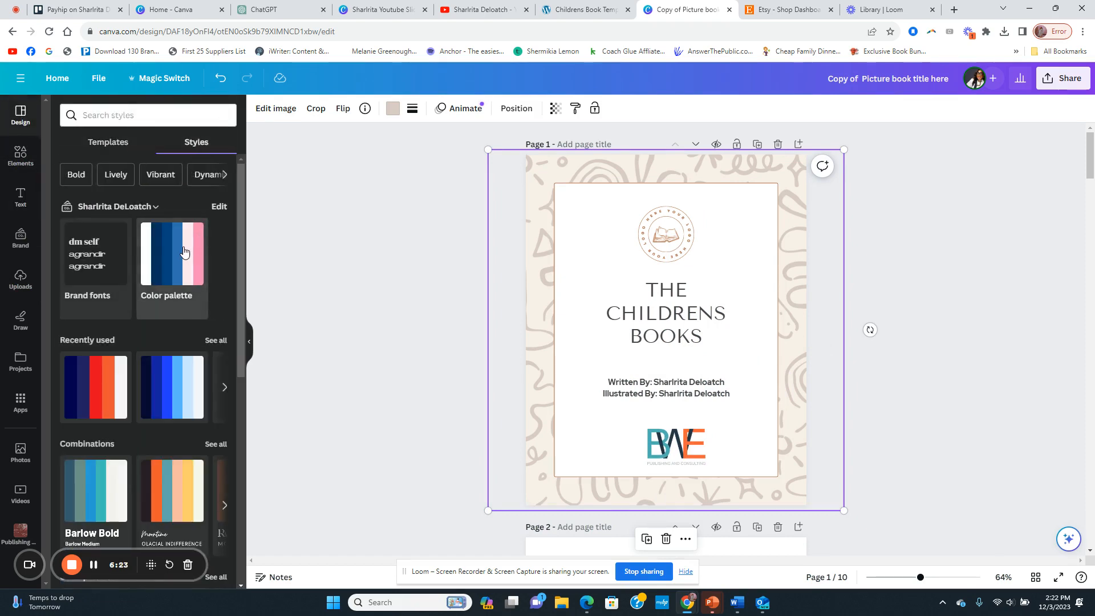
pyautogui.click(184, 252)
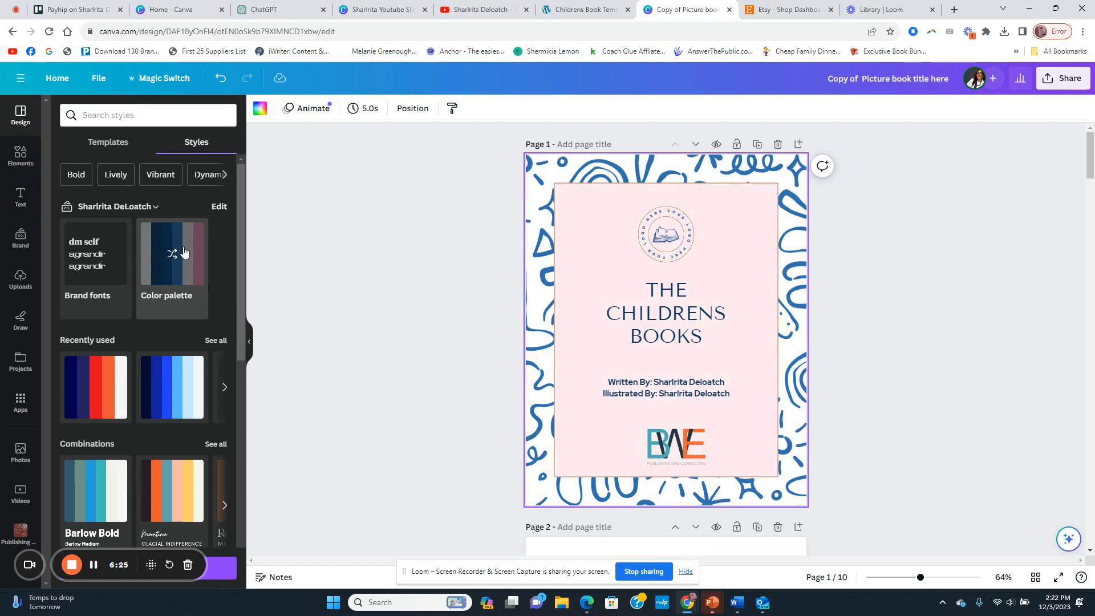
pyautogui.click(146, 568)
pyautogui.scroll(-5, 492, 334)
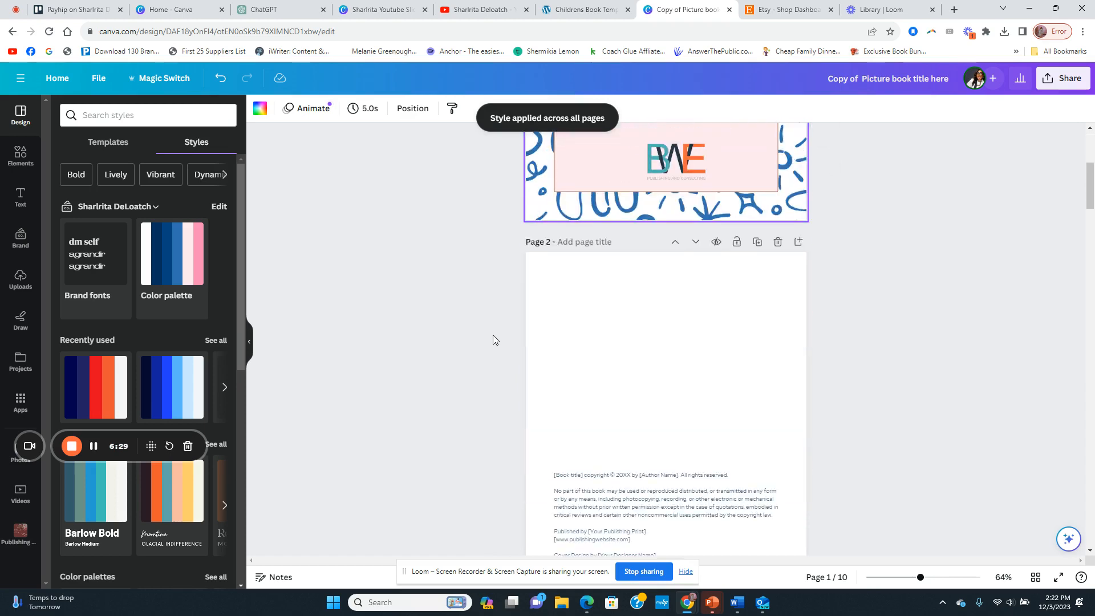
pyautogui.scroll(-3, 494, 336)
pyautogui.scroll(5, 494, 336)
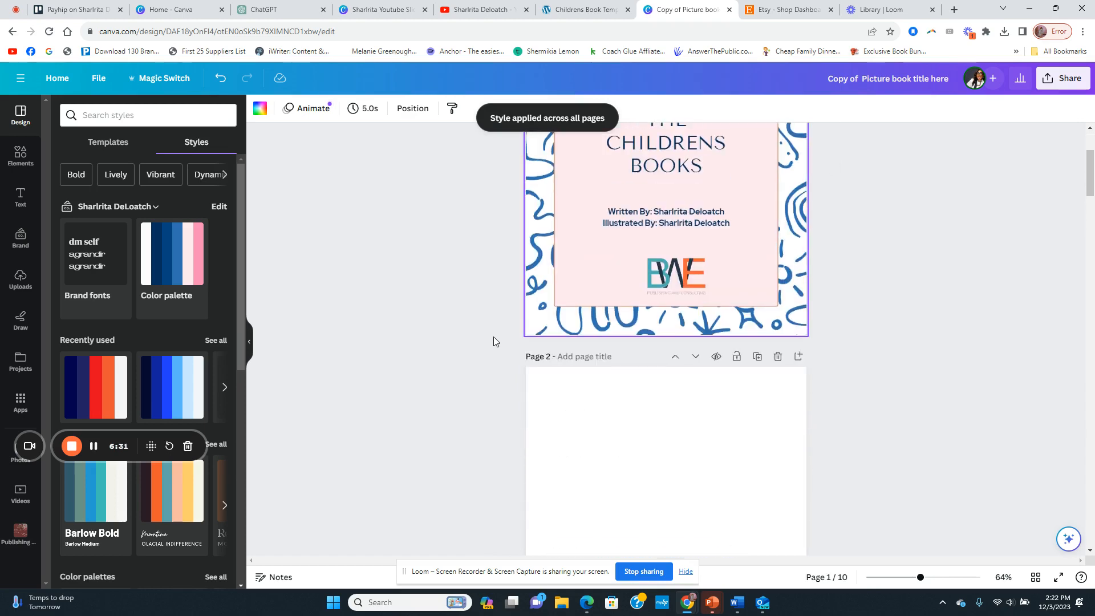
pyautogui.scroll(3, 494, 341)
# Step: Find the square SD Publishing Strategist logo among the uploaded images and add it to the cover page
pyautogui.click(673, 245)
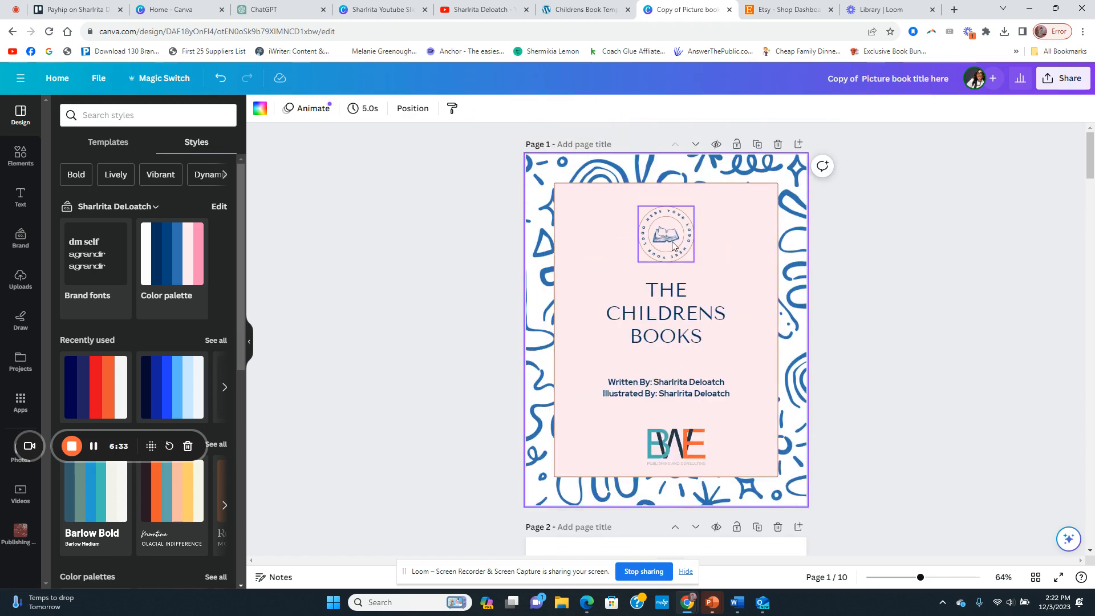
pyautogui.click(22, 278)
pyautogui.scroll(15, 166, 412)
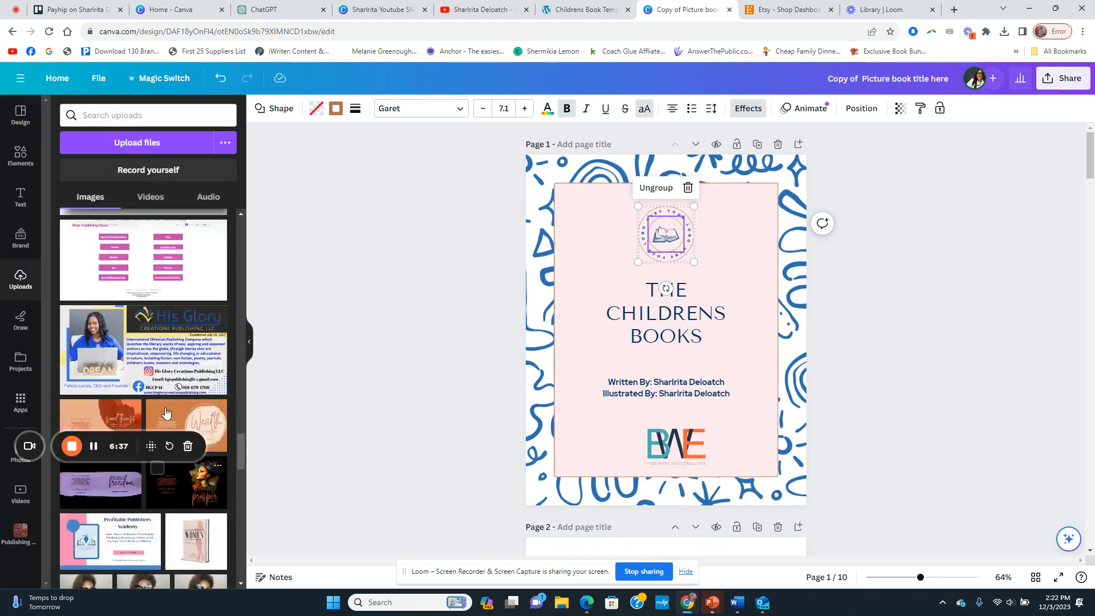
pyautogui.scroll(10, 165, 411)
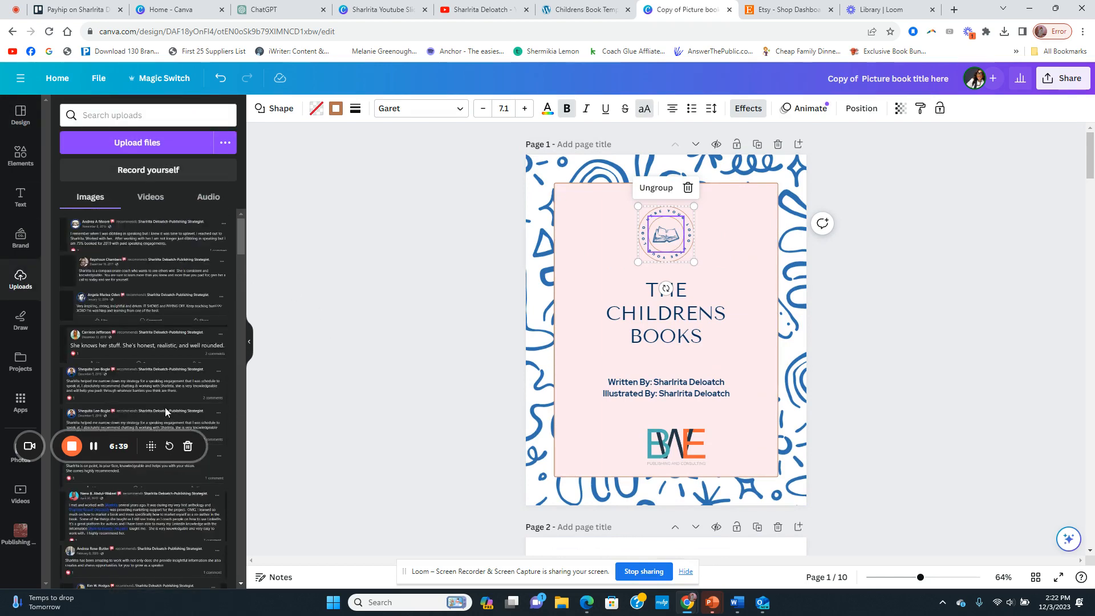
pyautogui.scroll(-5, 200, 390)
pyautogui.moveTo(137, 446); pyautogui.dragTo(158, 151)
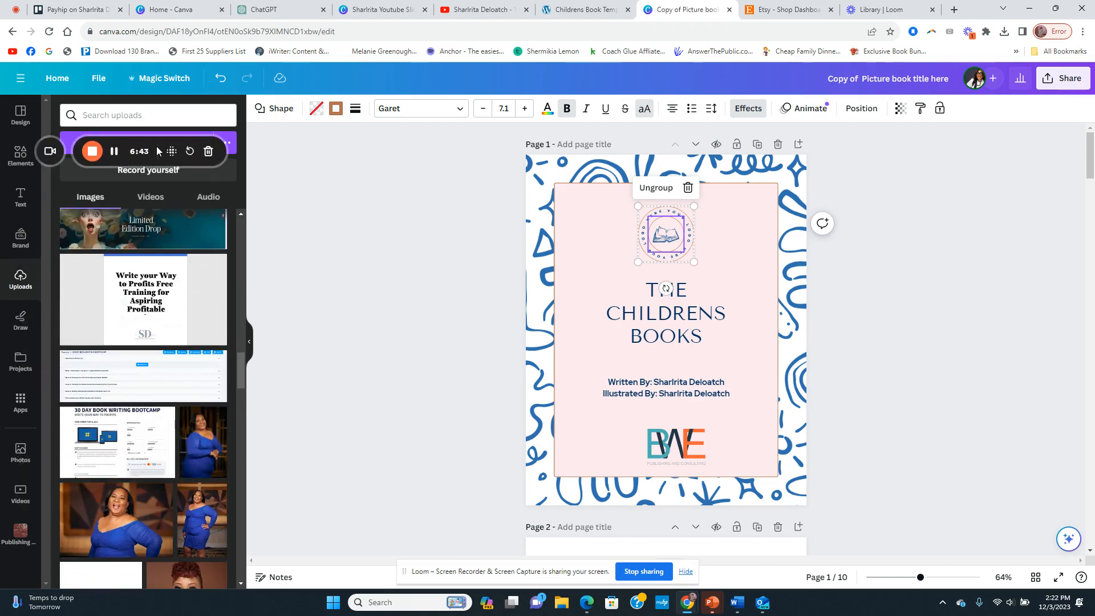
pyautogui.click(280, 320)
pyautogui.scroll(-10, 128, 403)
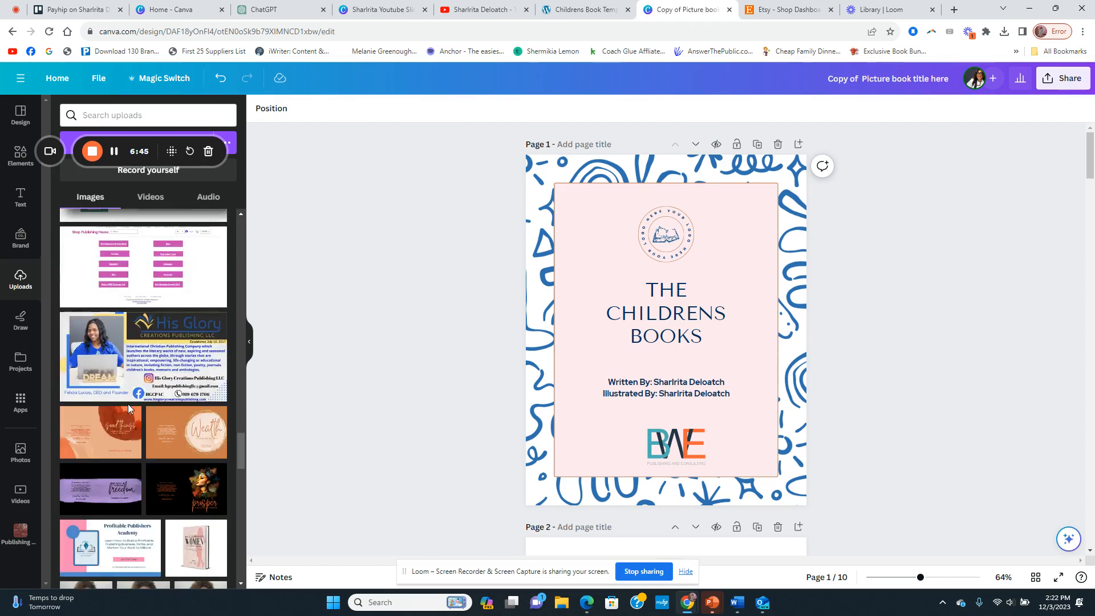
pyautogui.scroll(-6, 128, 407)
pyautogui.scroll(5, 193, 442)
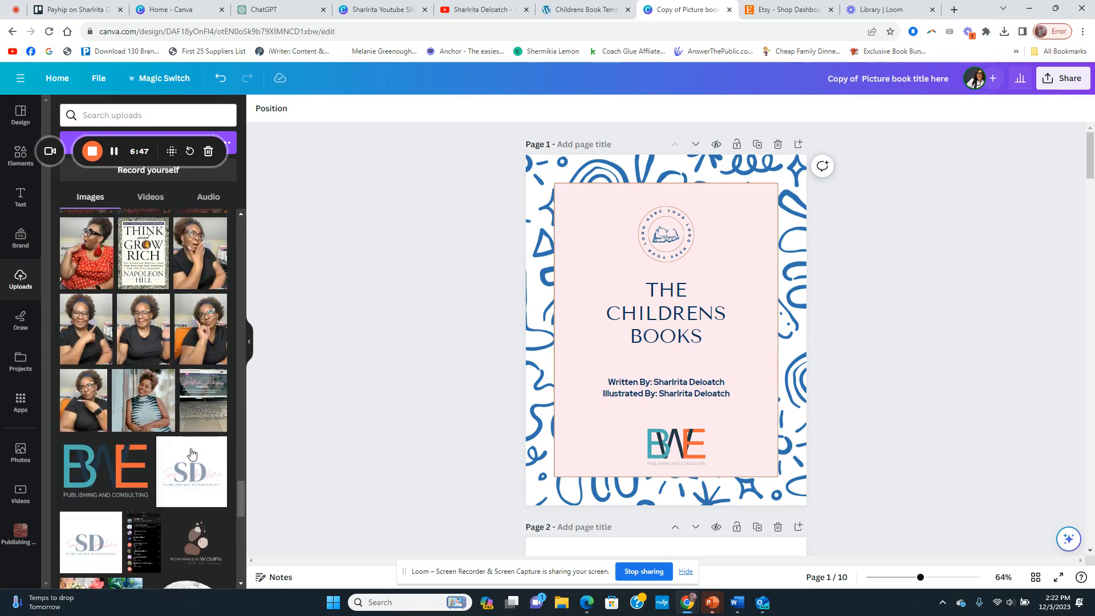
pyautogui.click(197, 473)
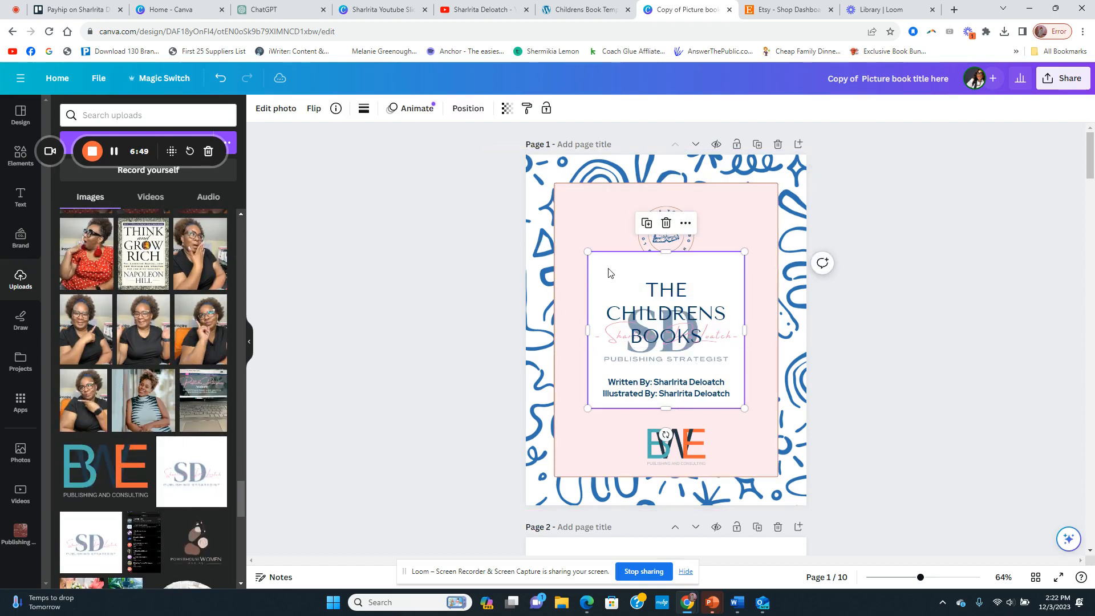
# Step: Shrink the SD logo, place it above the cover title and delete the round placeholder logo there
pyautogui.moveTo(586, 249); pyautogui.dragTo(649, 232)
pyautogui.click(683, 231)
pyautogui.press('Delete')
pyautogui.click(925, 266)
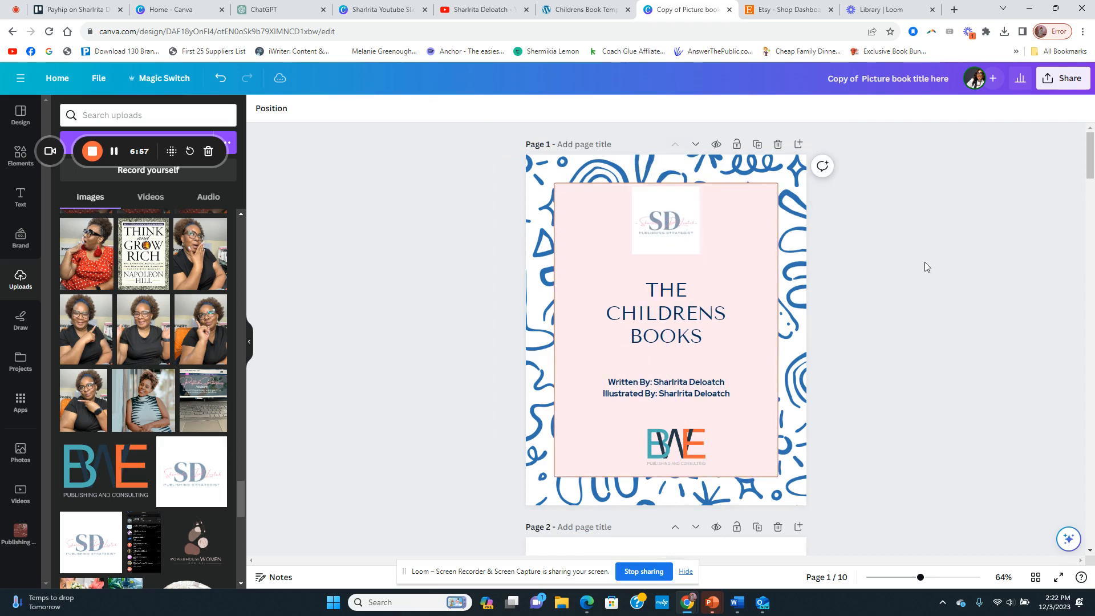
# Step: Replace the book title placeholder in page 2's copyright line with "Childrens Book"
pyautogui.scroll(-4, 927, 266)
pyautogui.scroll(-5, 925, 267)
pyautogui.click(622, 255)
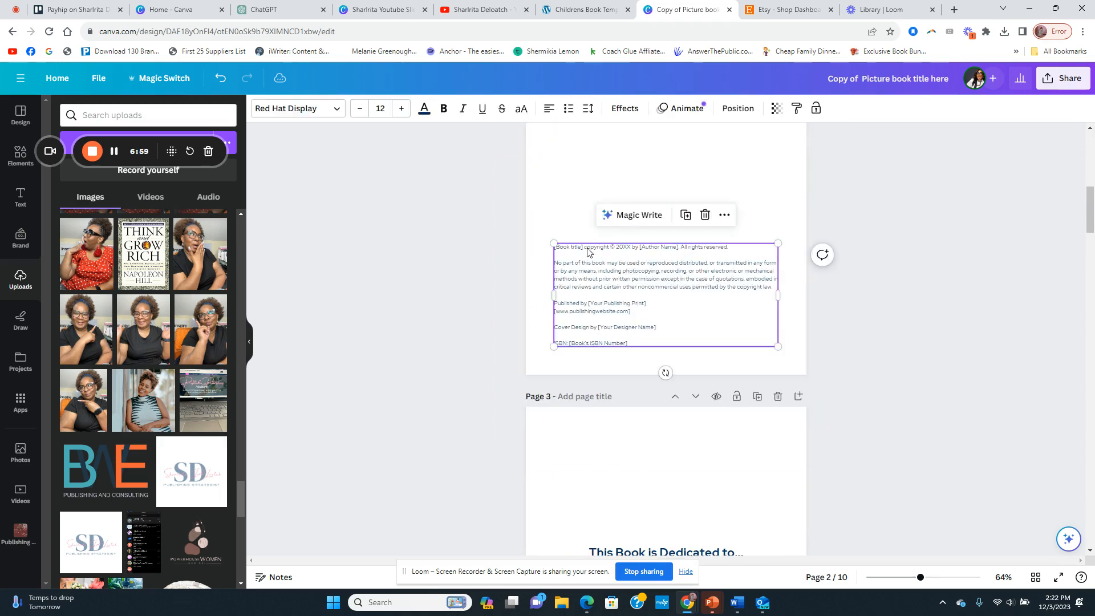
pyautogui.moveTo(584, 249); pyautogui.dragTo(551, 247)
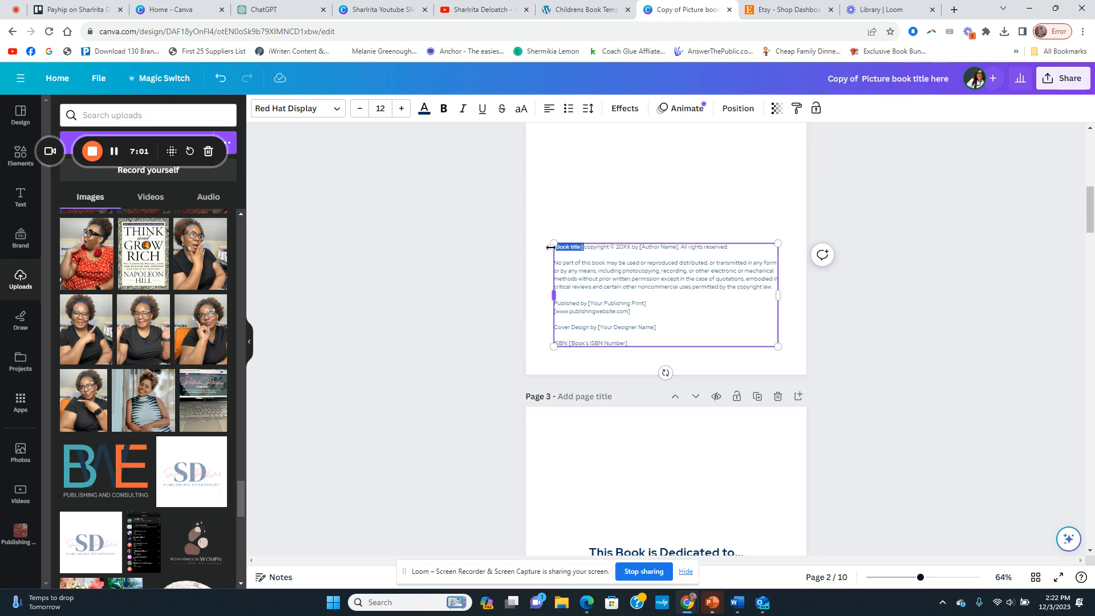
pyautogui.write('the')
pyautogui.press('BackSpace')
pyautogui.press('BackSpace')
pyautogui.press('BackSpace')
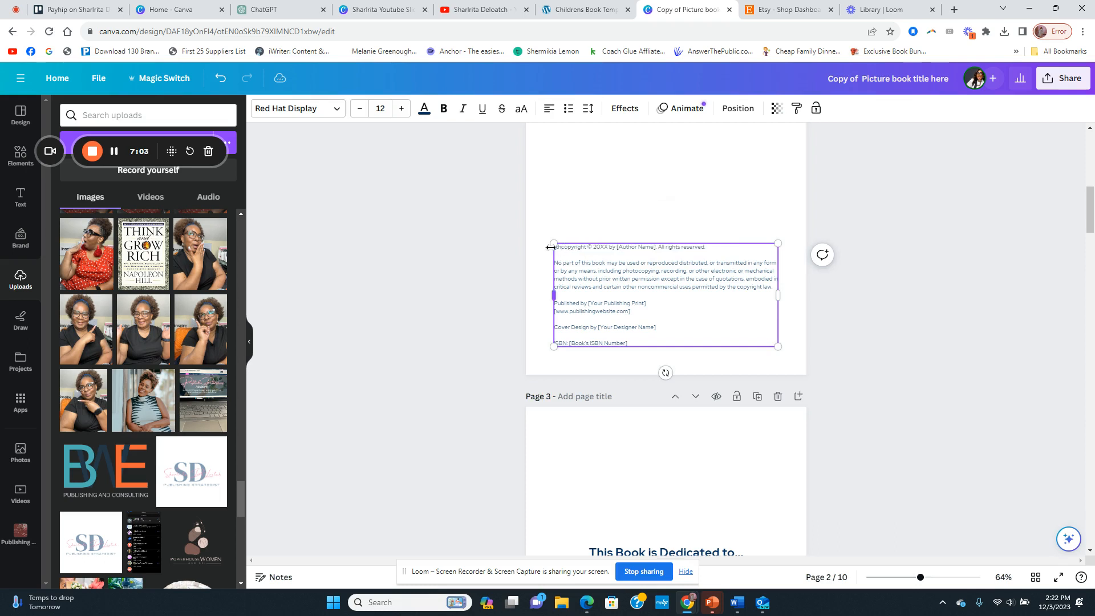
pyautogui.write('th')
pyautogui.moveTo(920, 578); pyautogui.dragTo(943, 578)
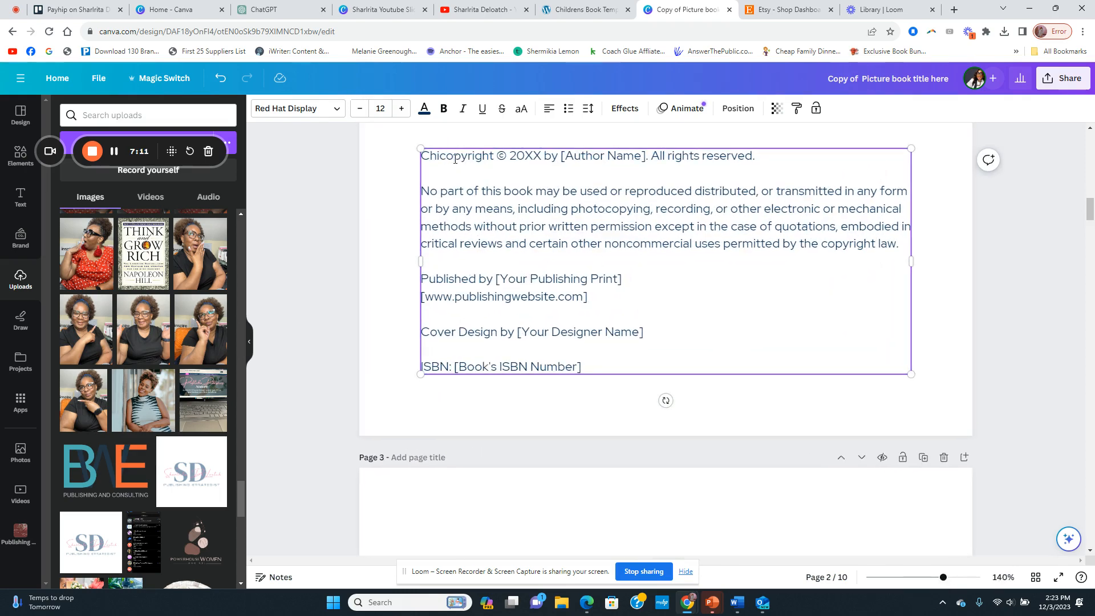
pyautogui.write('dlren')
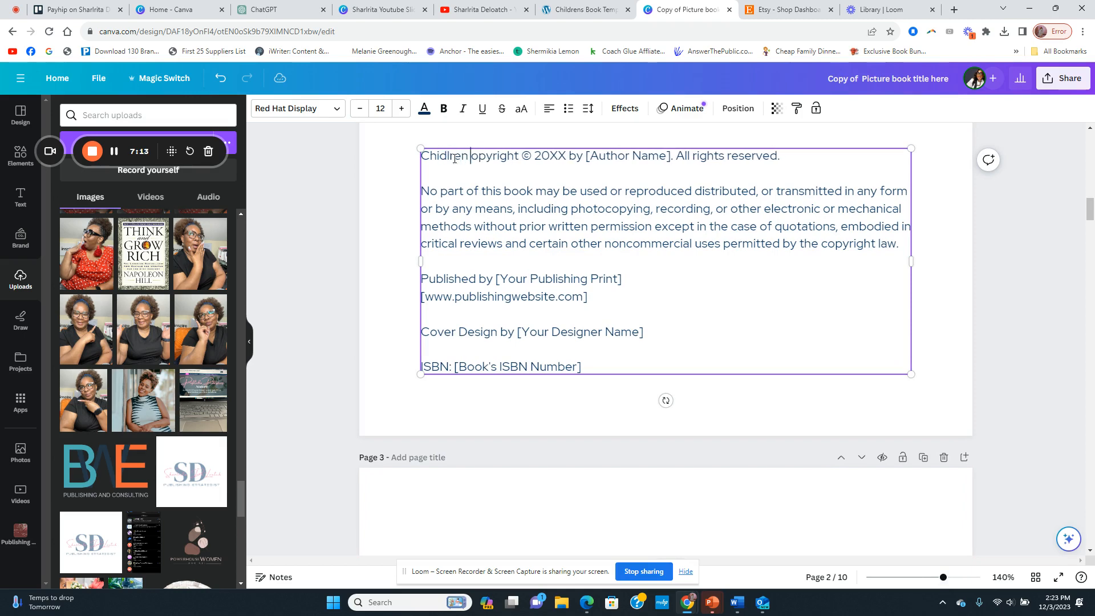
pyautogui.press('BackSpace')
pyautogui.press('BackSpace')
pyautogui.press('BackSpace')
pyautogui.press('Delete')
pyautogui.write('ildrens B')
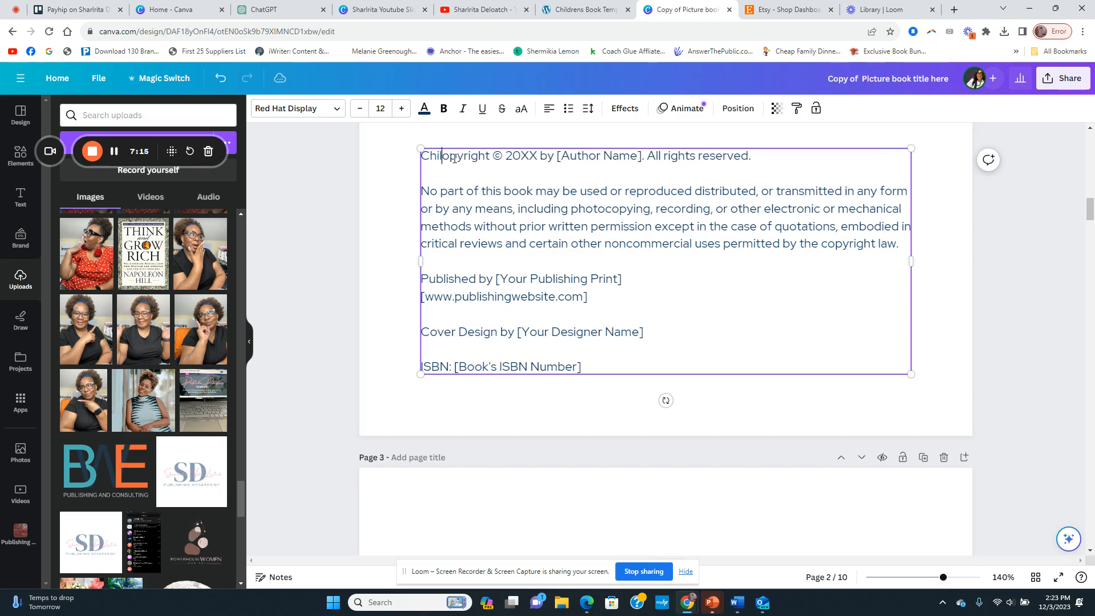
pyautogui.write('ook c')
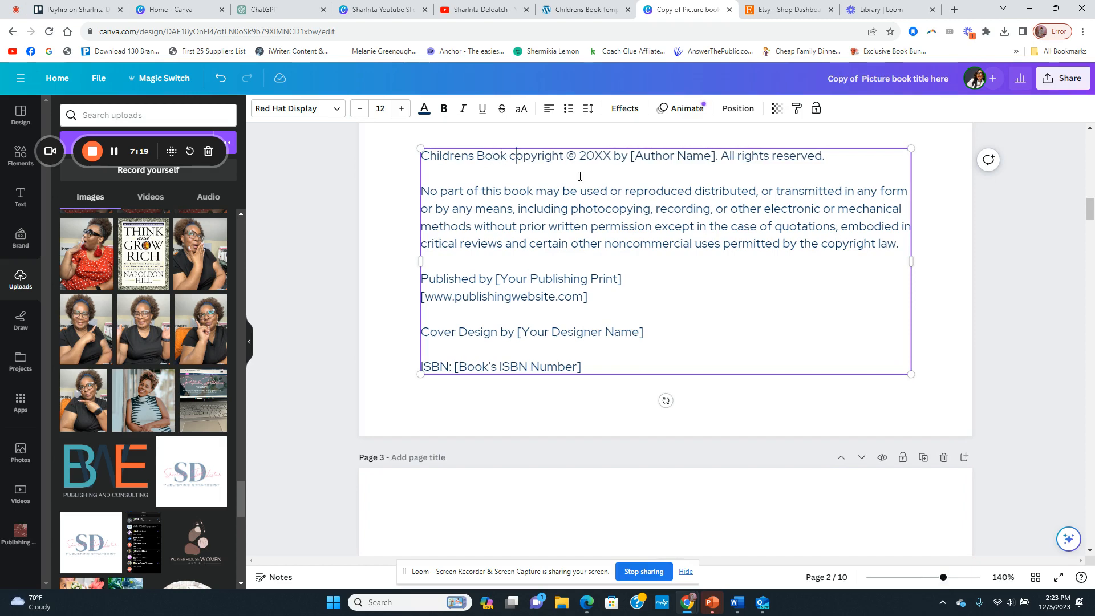
# Step: Set the copyright year to 2023 and replace the author name placeholder with the author's full name
pyautogui.press('BackSpace')
pyautogui.press('BackSpace')
pyautogui.write('23')
pyautogui.moveTo(714, 155); pyautogui.dragTo(631, 153)
pyautogui.write('Sharl')
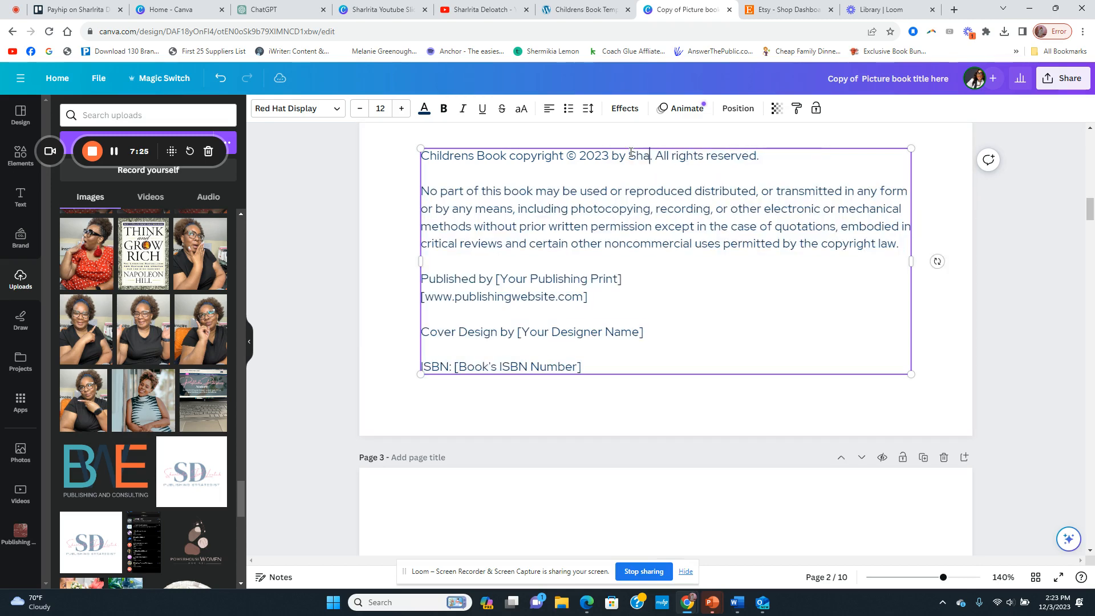
pyautogui.write('rita Del')
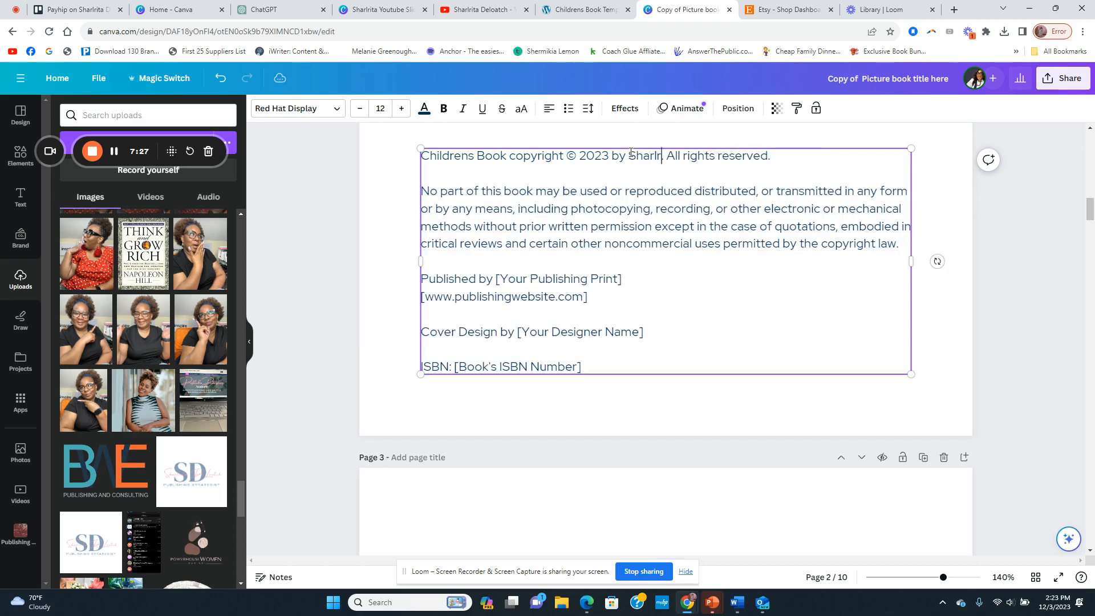
pyautogui.write('oatch')
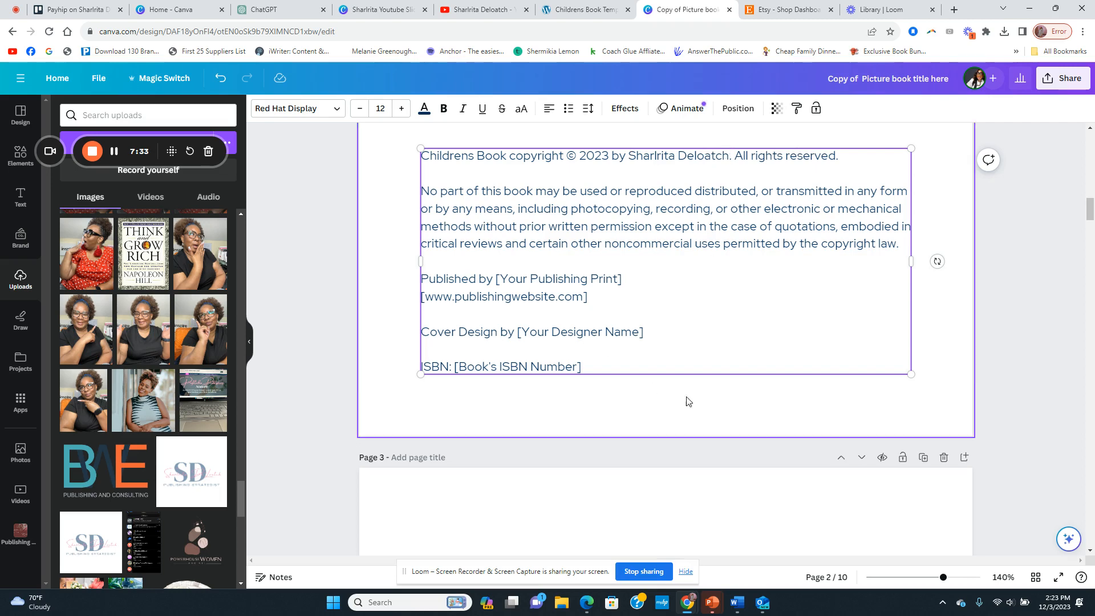
# Step: Replace the publishing print placeholder in the "Published by" line with "BWE Publishing and Consulting"
pyautogui.moveTo(622, 279); pyautogui.dragTo(485, 286)
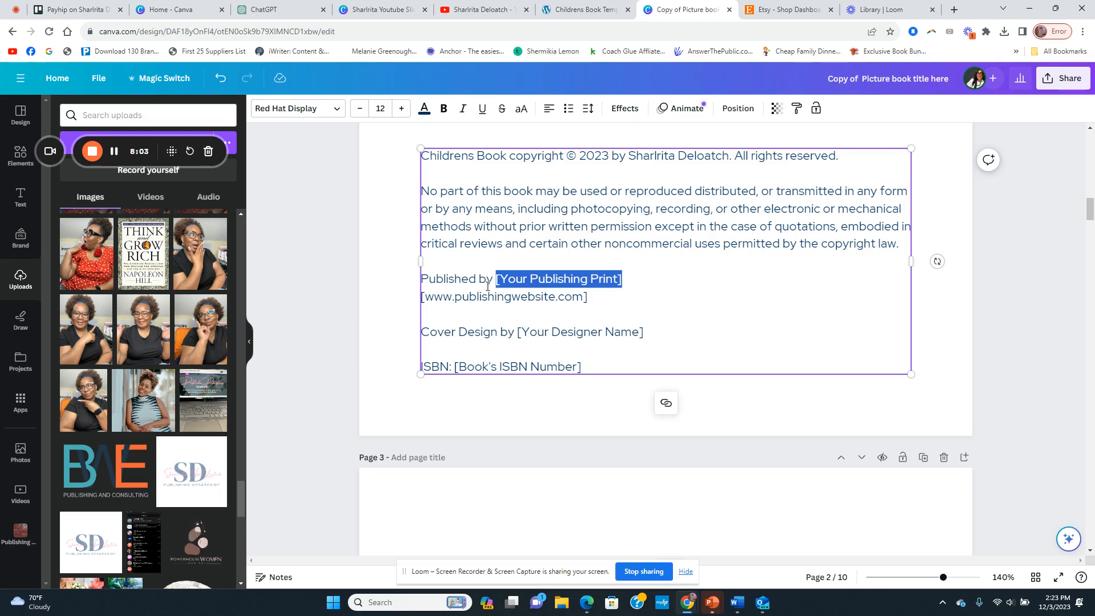
pyautogui.write('BWE Pu')
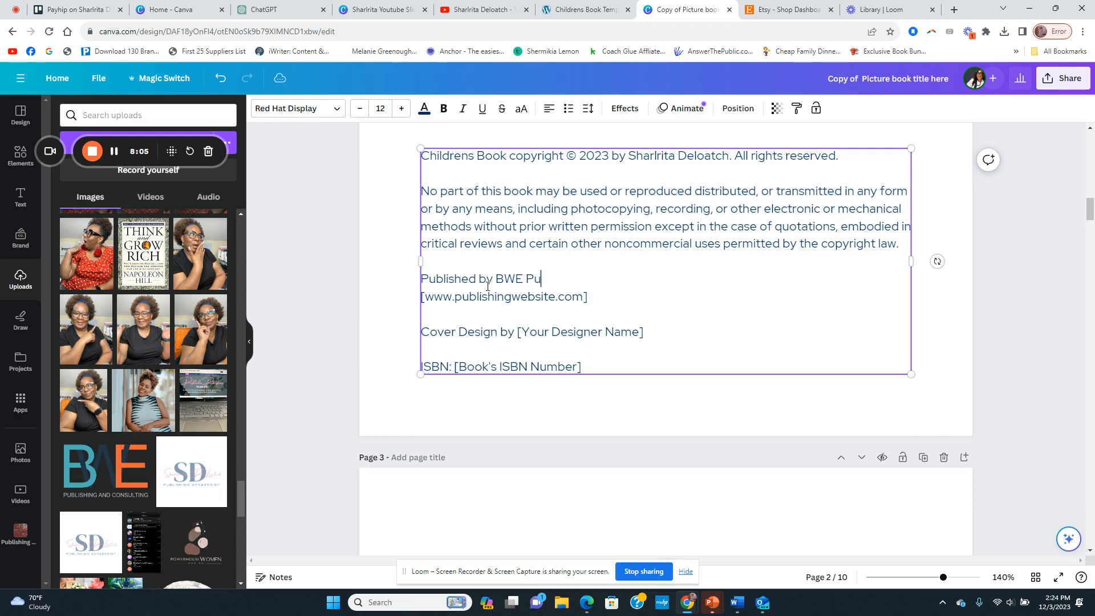
pyautogui.write('blishing and Consul.t')
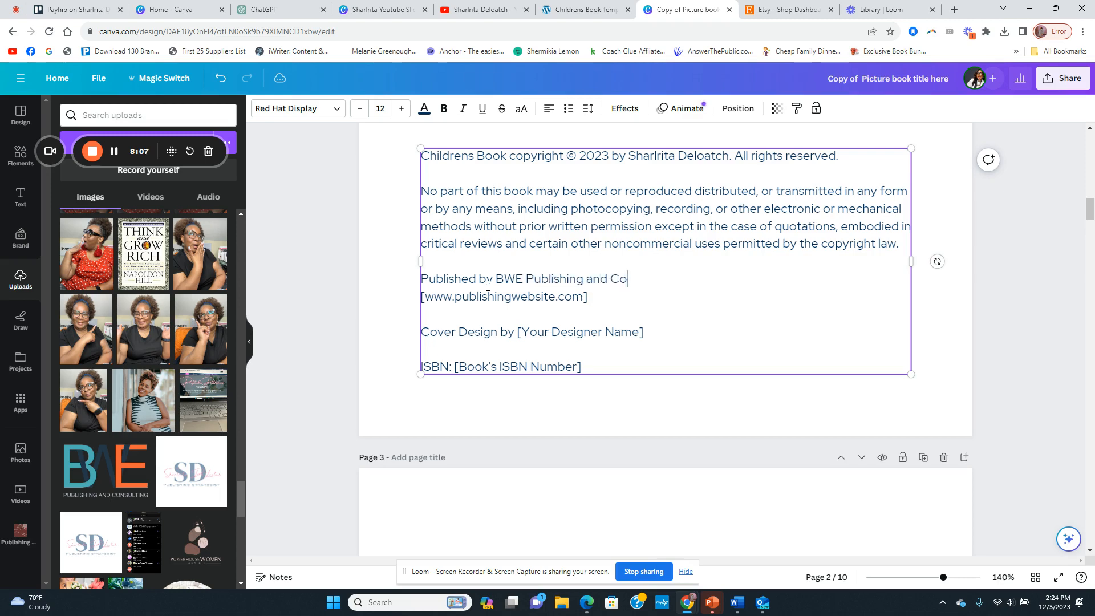
pyautogui.press('BackSpace')
pyautogui.press('BackSpace')
pyautogui.write('ting')
pyautogui.moveTo(587, 297); pyautogui.dragTo(424, 299)
pyautogui.press('BackSpace')
pyautogui.write('www.vwbwepublishingandconsulting.com')
# Step: Replace the designer placeholder in the "Cover Design by" line with the designer's full name
pyautogui.moveTo(655, 330); pyautogui.dragTo(516, 337)
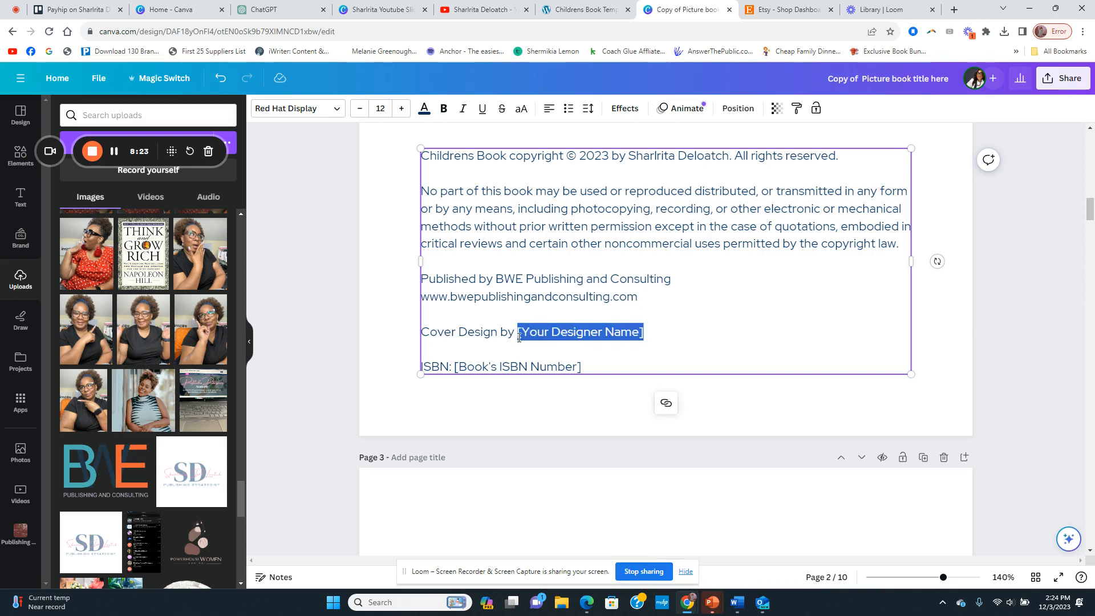
pyautogui.write('Sharlrita ')
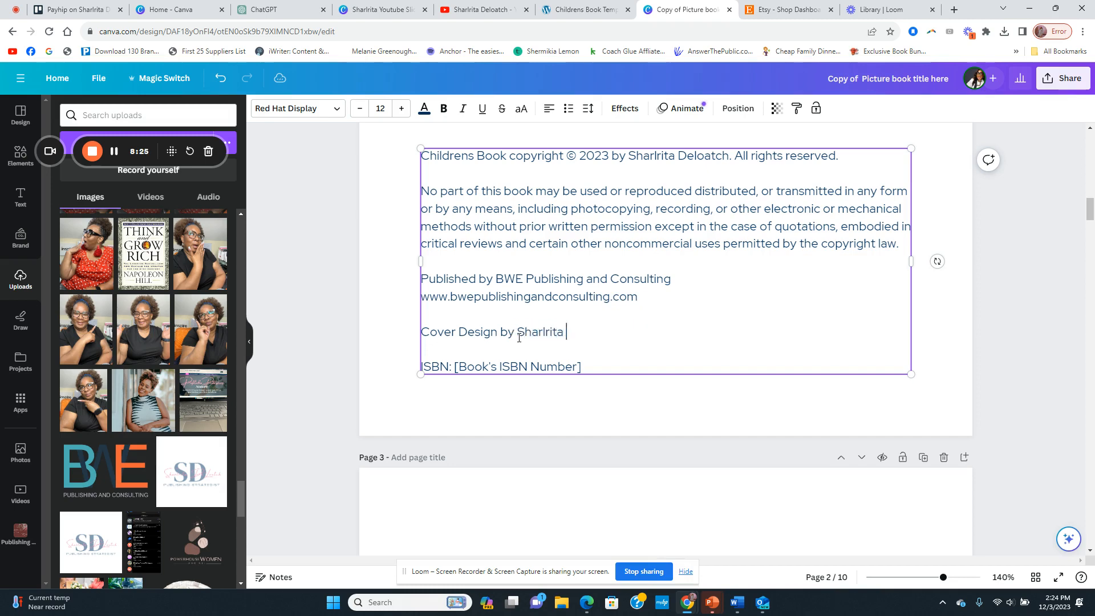
pyautogui.write('Deloatch')
# Step: Open the Bowker Identifier Services site, myidentifiers.com, in a new browser tab to look at where ISBNs are obtained
pyautogui.moveTo(589, 357); pyautogui.dragTo(454, 367)
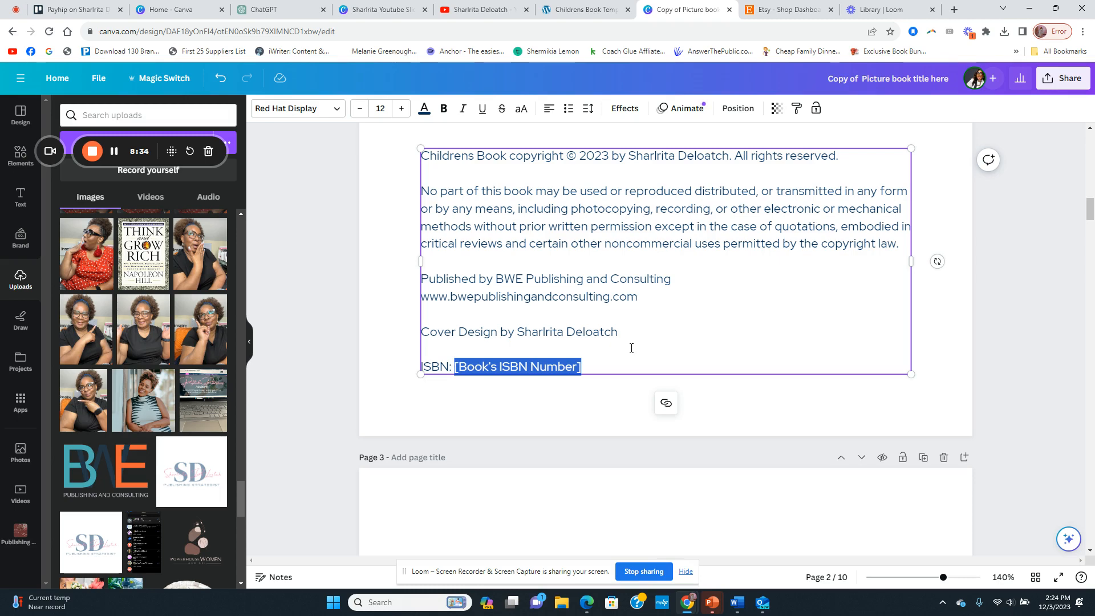
pyautogui.click(955, 12)
pyautogui.write('my')
pyautogui.press('BackSpace')
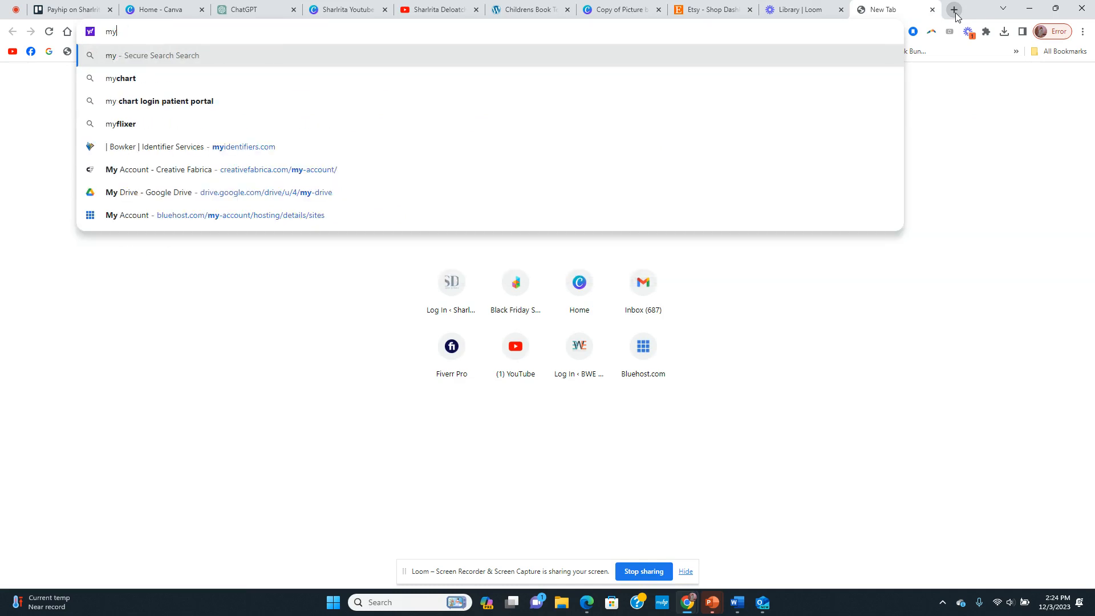
pyautogui.write('u')
pyautogui.press('BackSpace')
pyautogui.write('in')
pyautogui.press('BackSpace')
pyautogui.press('BackSpace')
pyautogui.write('i')
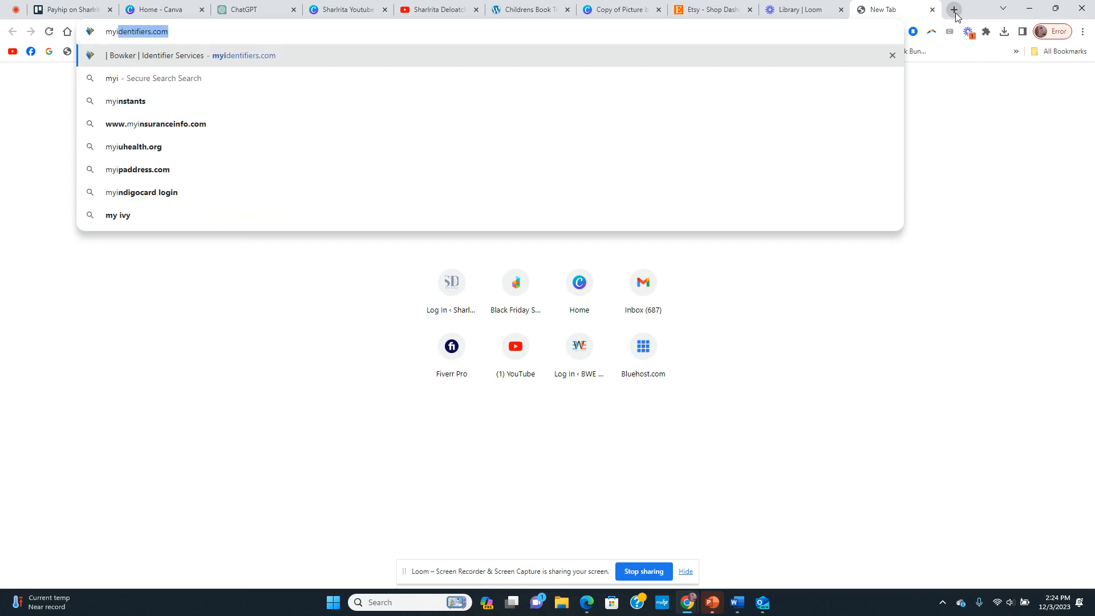
pyautogui.press('Return')
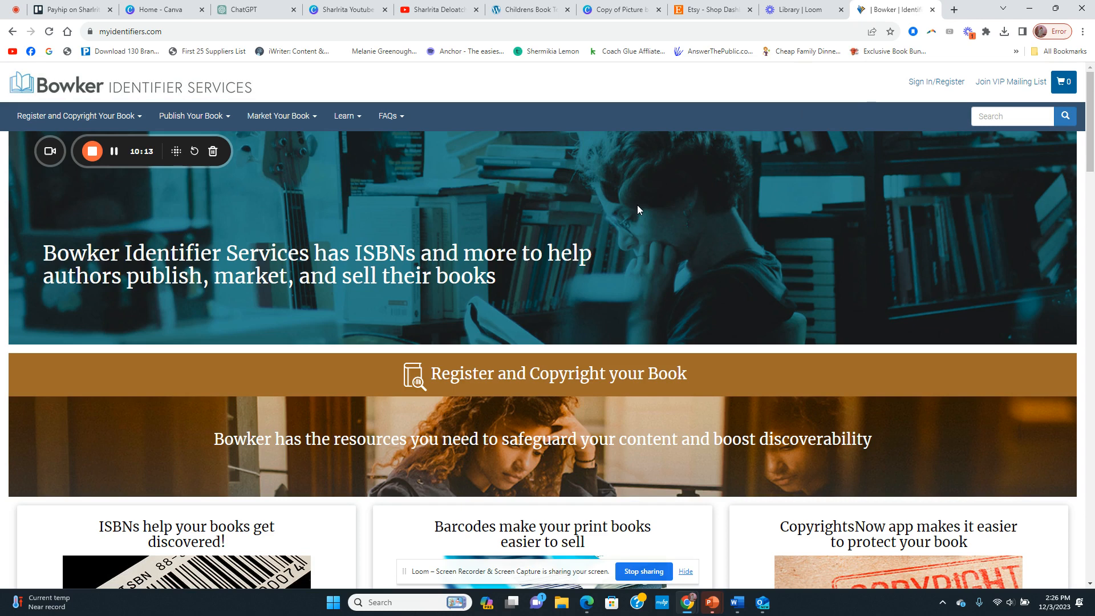
# Step: Switch back to the Canva book design and replace the ISBN placeholder with a dummy number starting with 999
pyautogui.moveTo(536, 14)
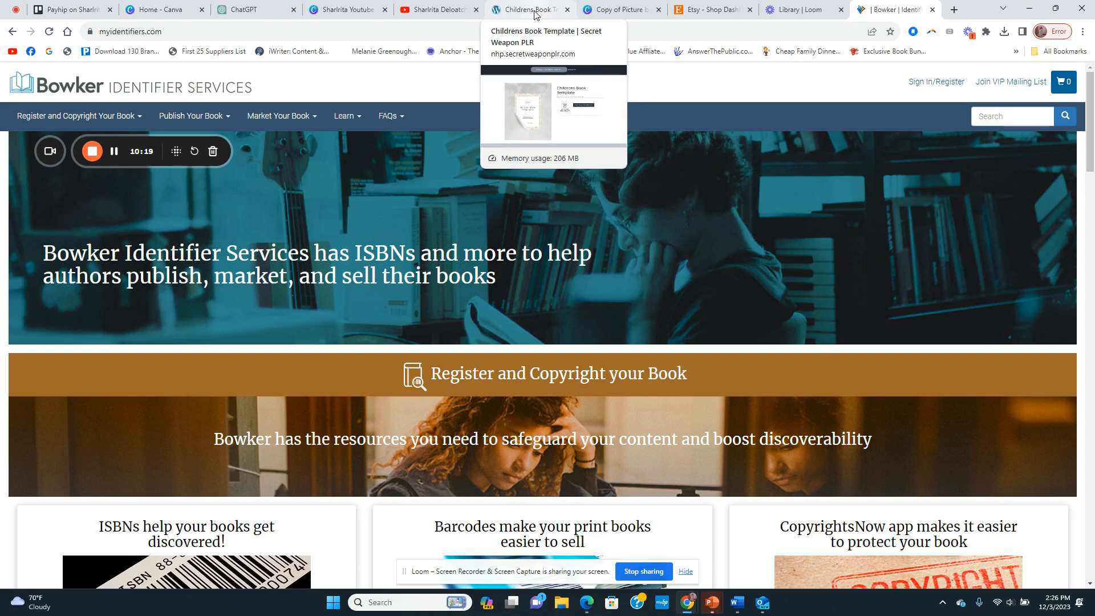
pyautogui.click(619, 11)
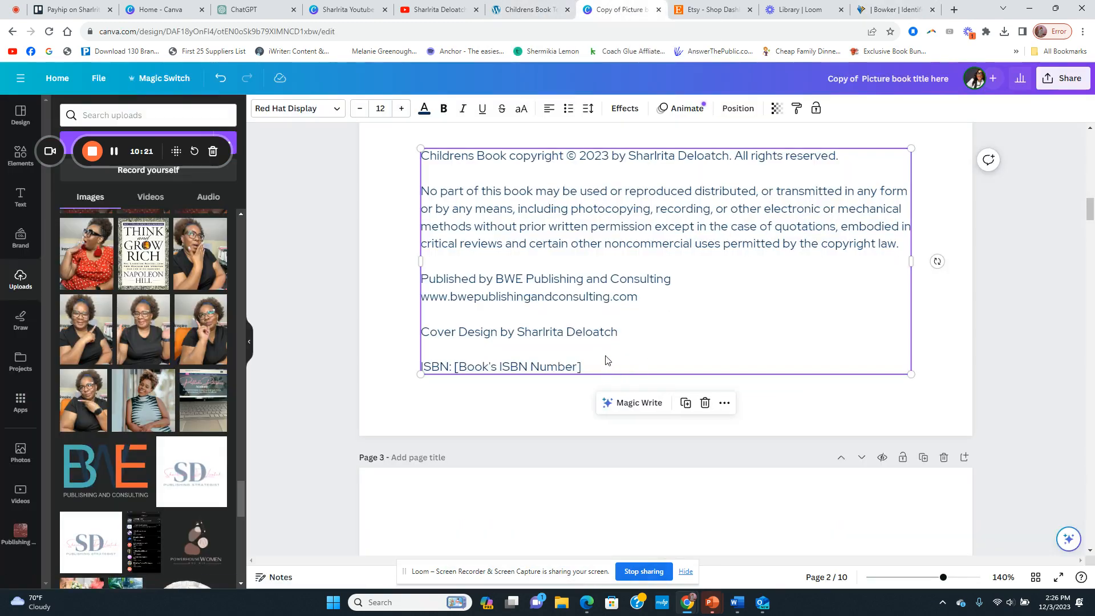
pyautogui.moveTo(582, 366); pyautogui.dragTo(455, 380)
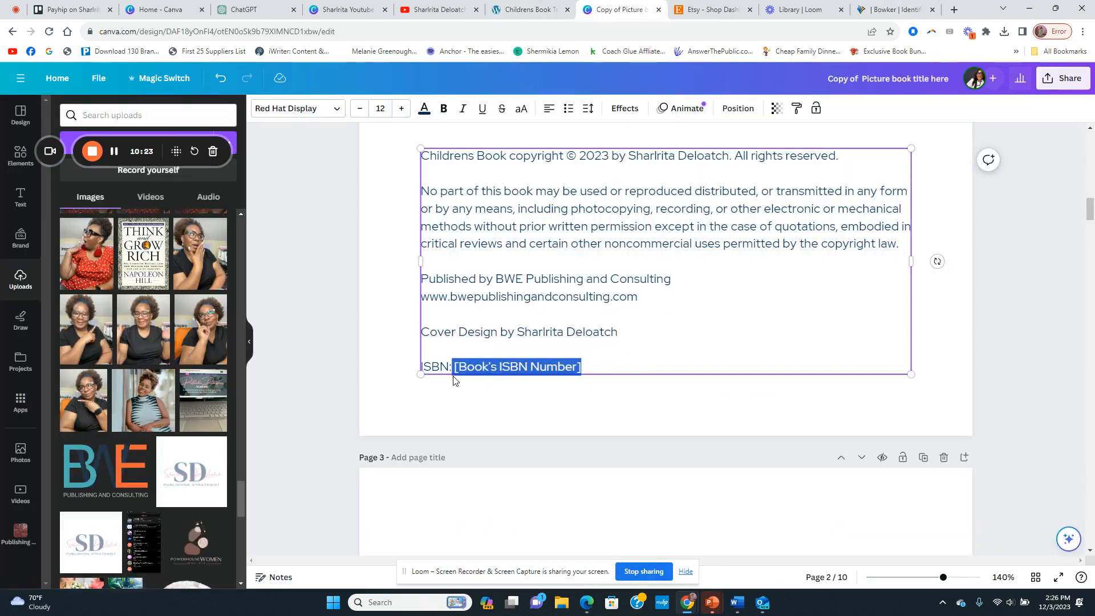
pyautogui.write('999')
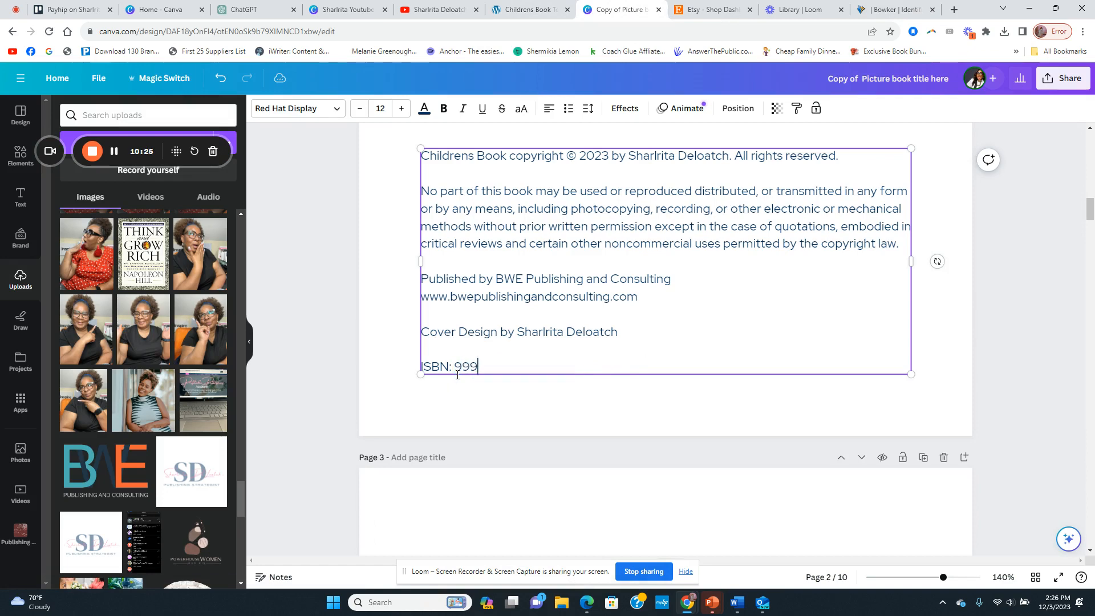
pyautogui.write('-999')
pyautogui.press('BackSpace')
pyautogui.press('BackSpace')
pyautogui.press('BackSpace')
pyautogui.press('BackSpace')
pyautogui.write('999 999-0')
# Step: Look through the remaining pages, from the dedication through the story layouts to the About the Author page
pyautogui.scroll(-7, 648, 340)
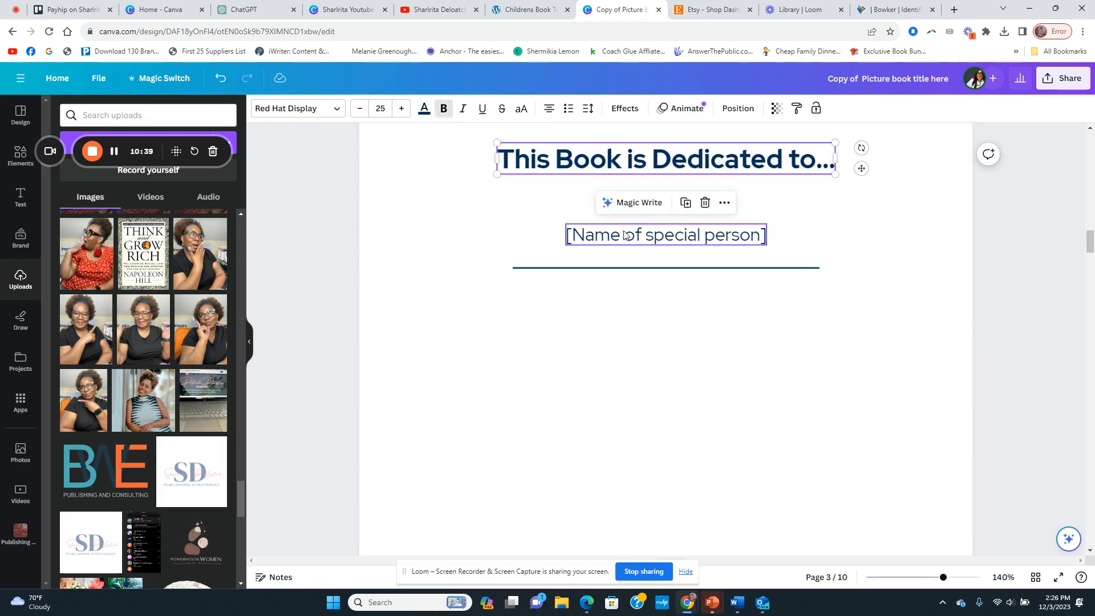
pyautogui.scroll(-6, 630, 359)
pyautogui.scroll(-10, 631, 361)
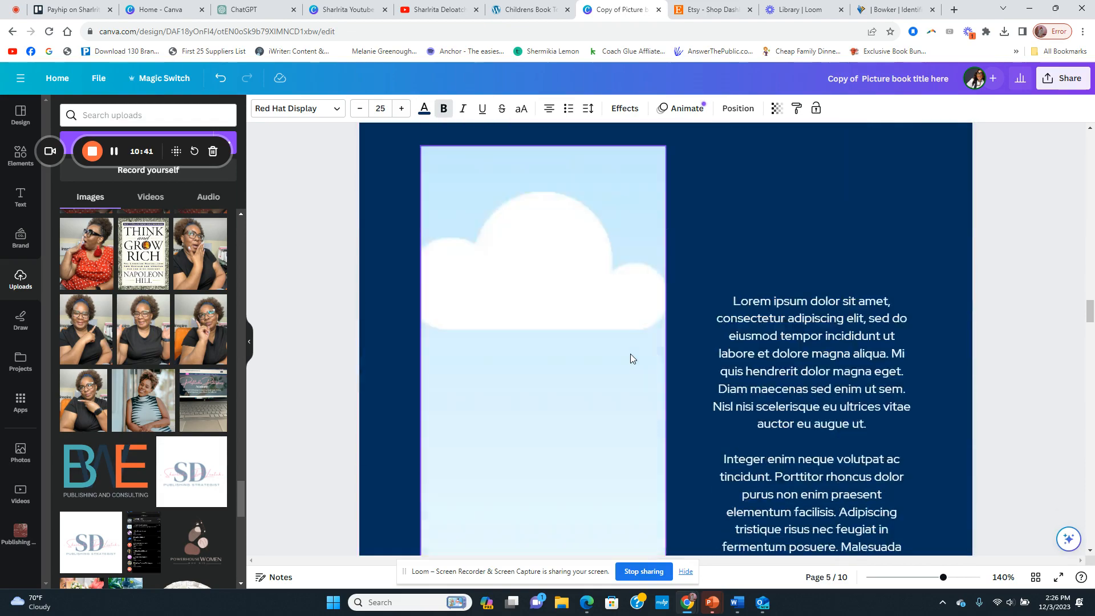
pyautogui.scroll(-10, 630, 354)
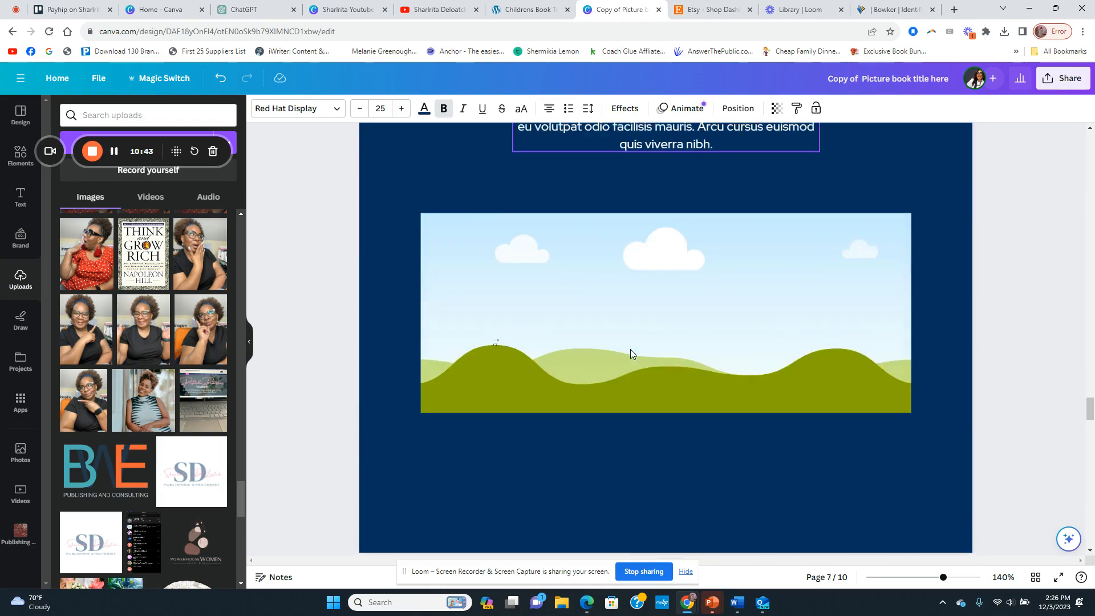
pyautogui.scroll(-10, 631, 354)
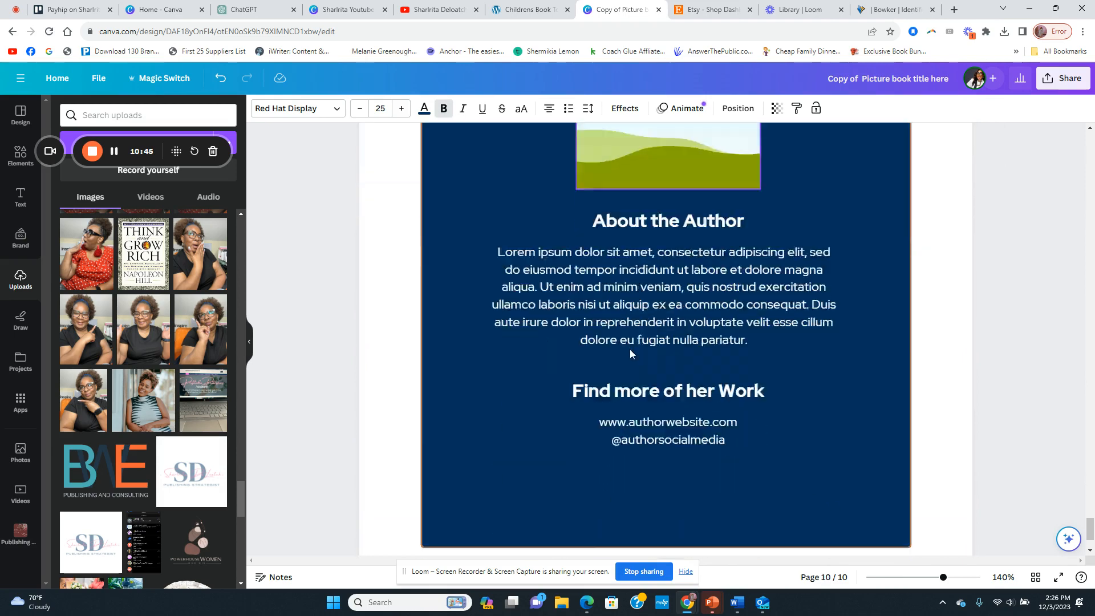
# Step: Return to the book's first page and zoom out to 64% to view the whole cover
pyautogui.click(936, 452)
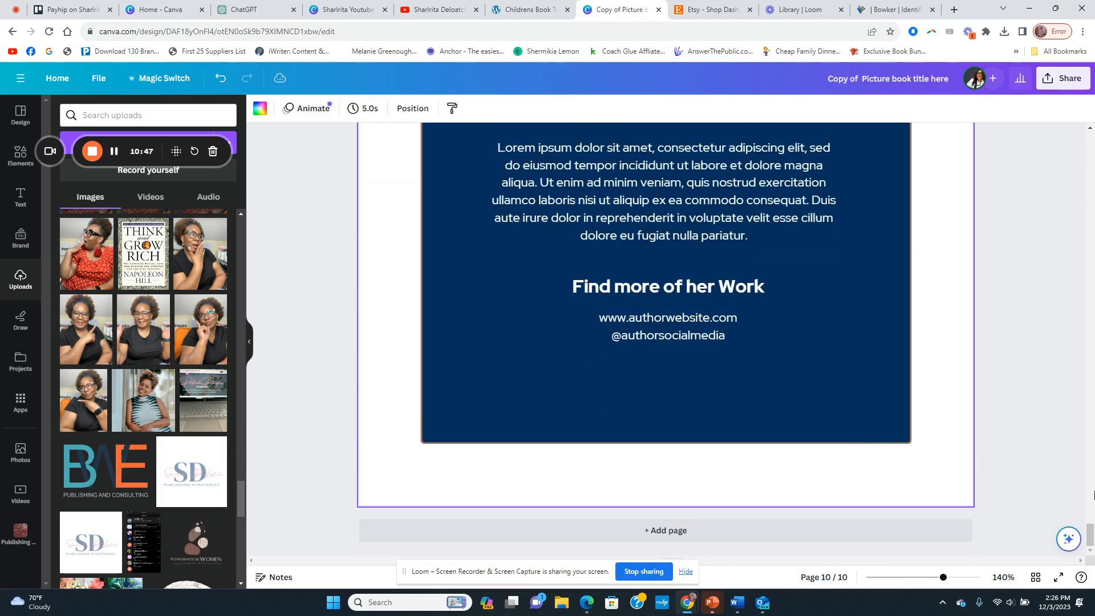
pyautogui.moveTo(1089, 536); pyautogui.dragTo(1090, 143)
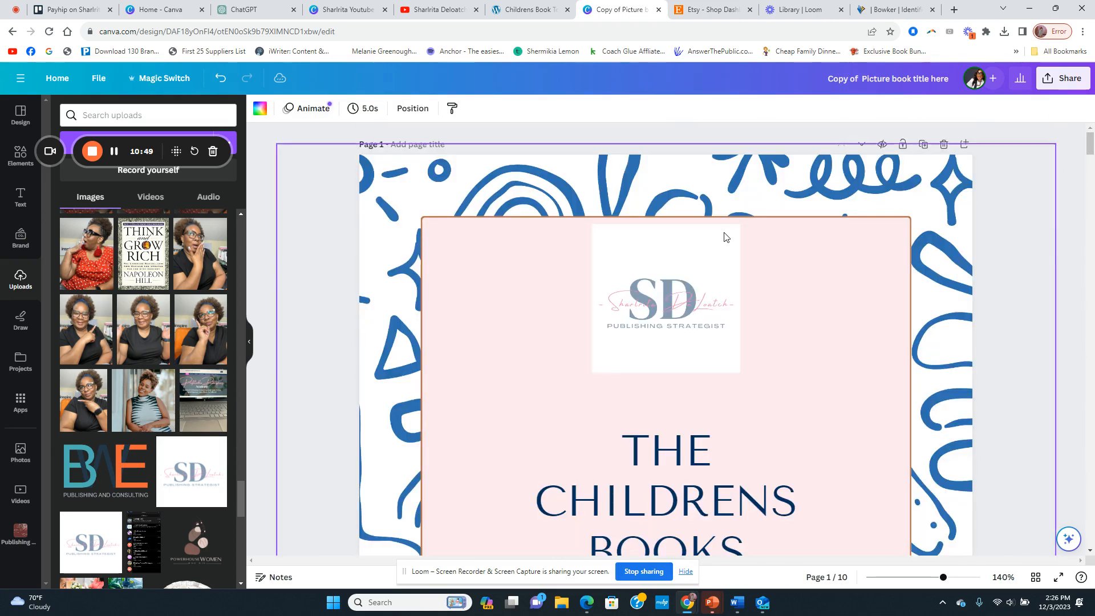
pyautogui.scroll(-5, 417, 207)
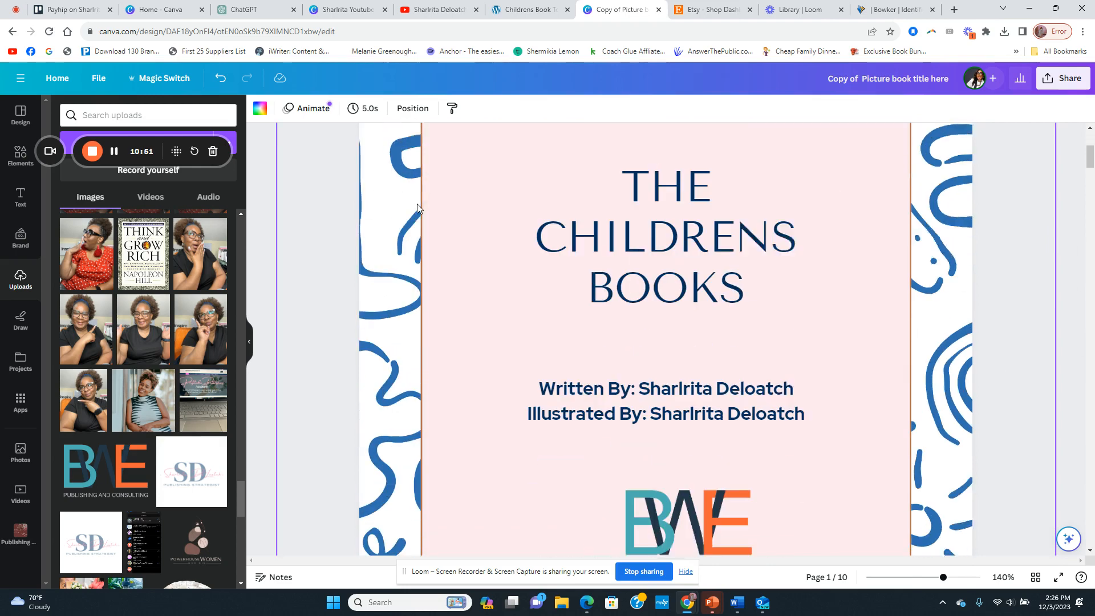
pyautogui.moveTo(944, 577); pyautogui.dragTo(920, 577)
pyautogui.click(893, 391)
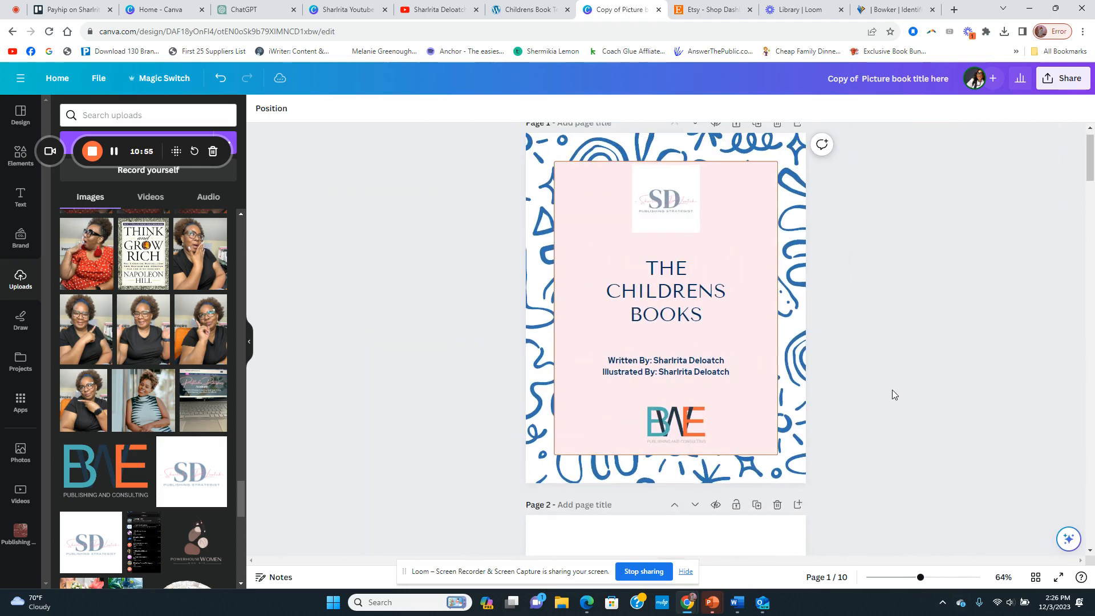
pyautogui.click(806, 341)
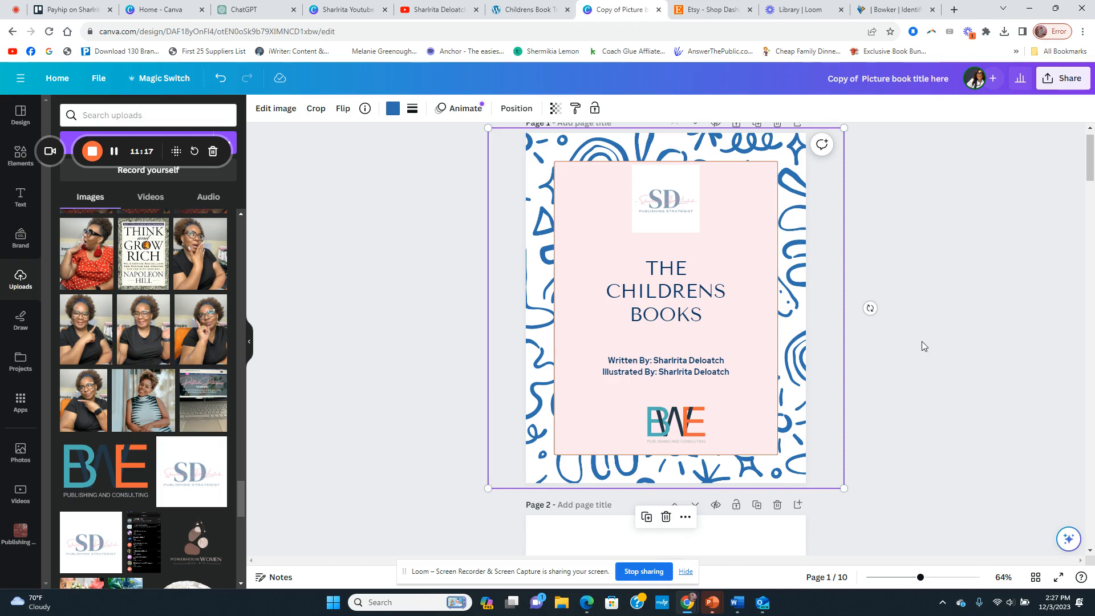
pyautogui.click(942, 264)
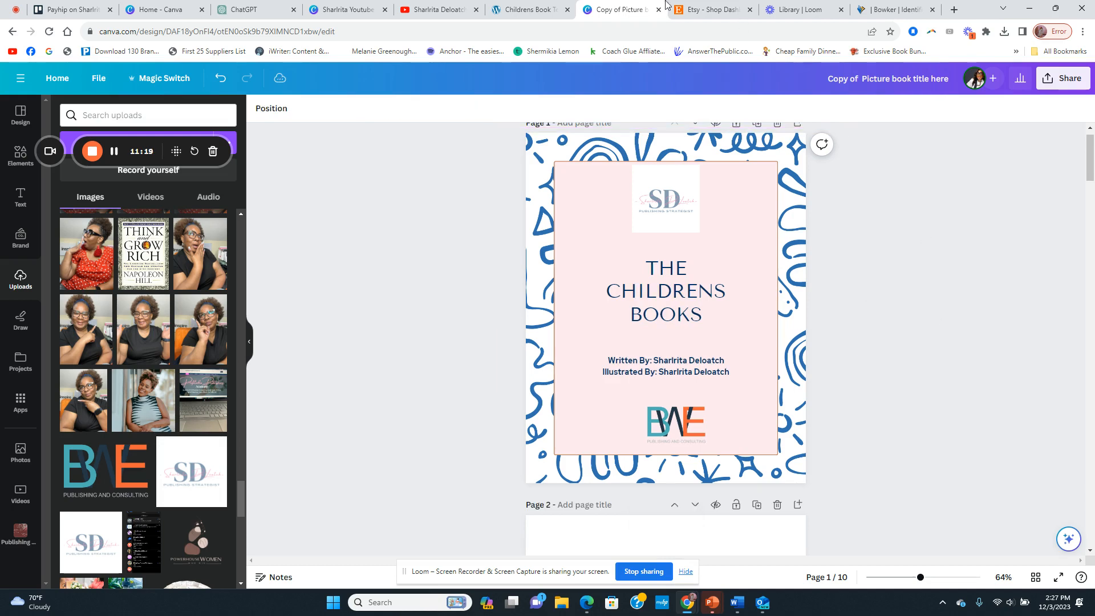
# Step: Switch to the Secret Weapon PLR site in the browser and open its Selling Tools resources
pyautogui.click(510, 13)
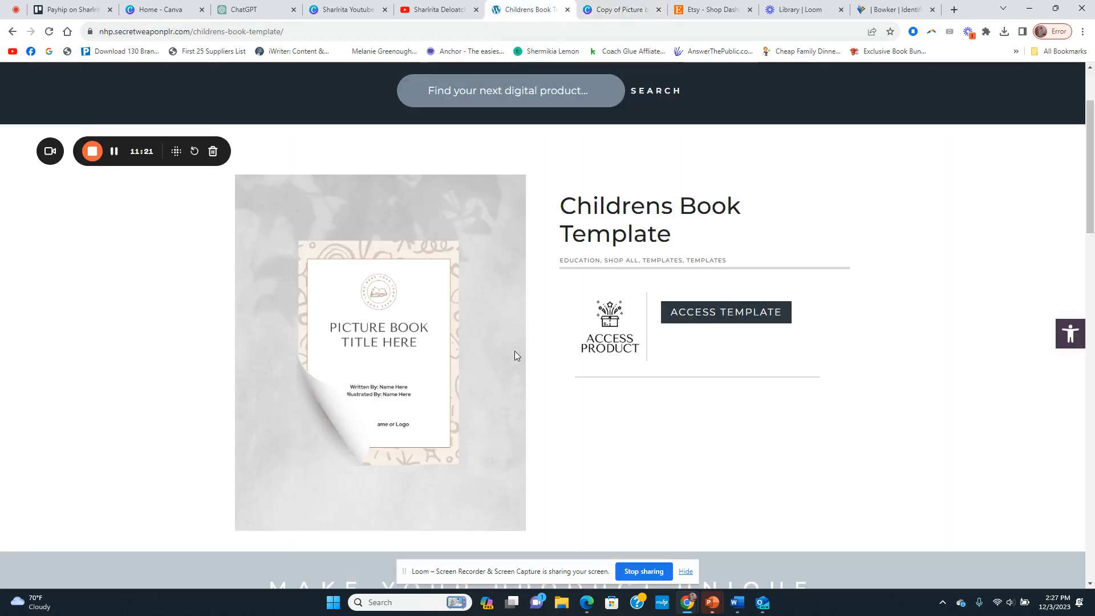
pyautogui.scroll(2, 574, 157)
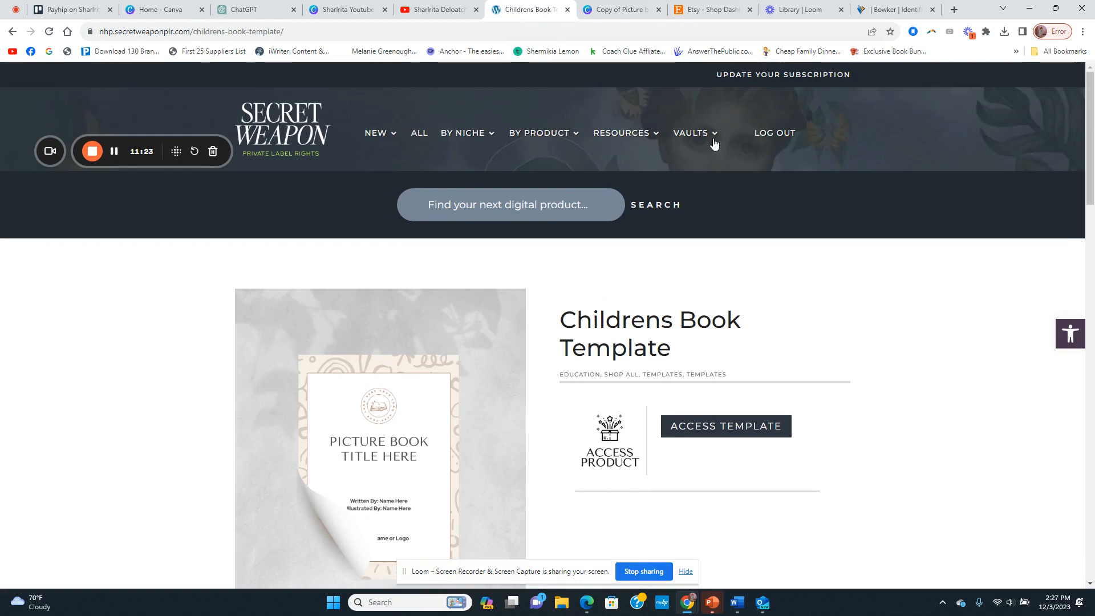
pyautogui.moveTo(699, 140)
pyautogui.moveTo(629, 140)
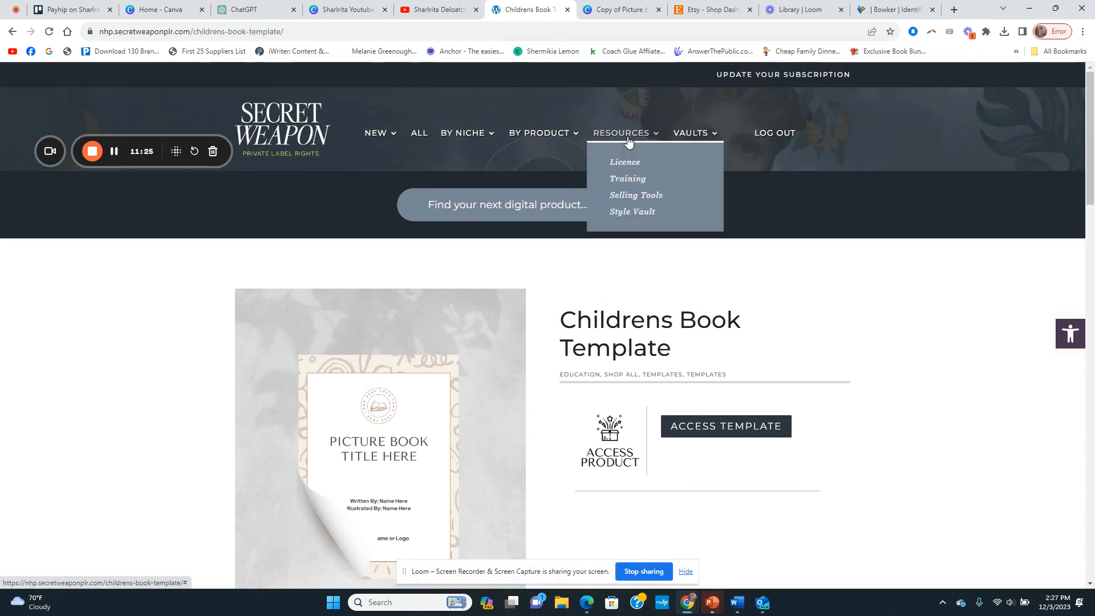
pyautogui.click(638, 213)
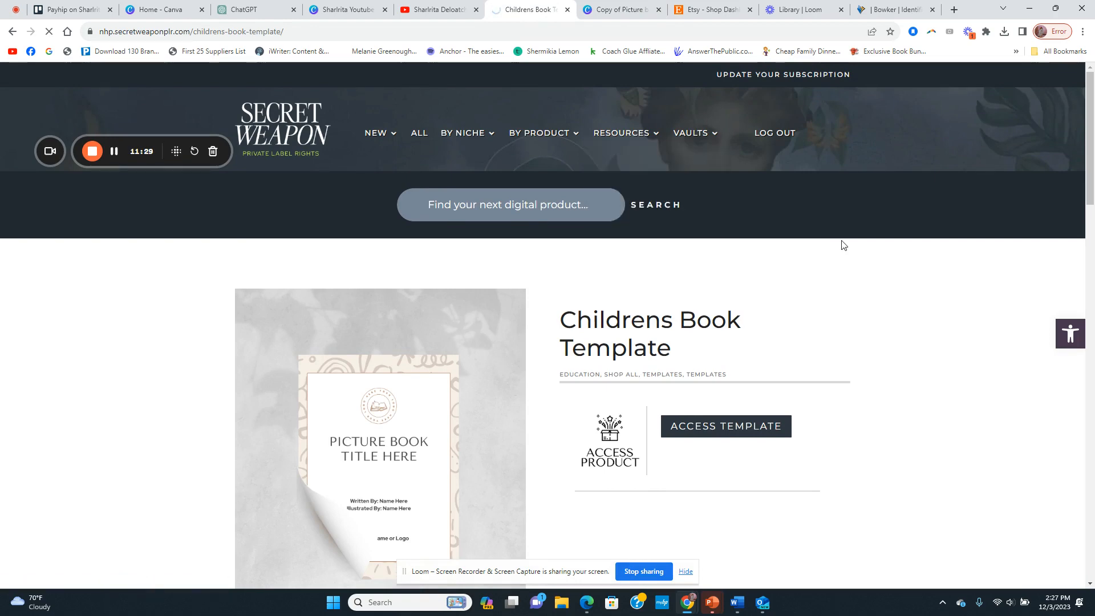
pyautogui.scroll(-2, 447, 362)
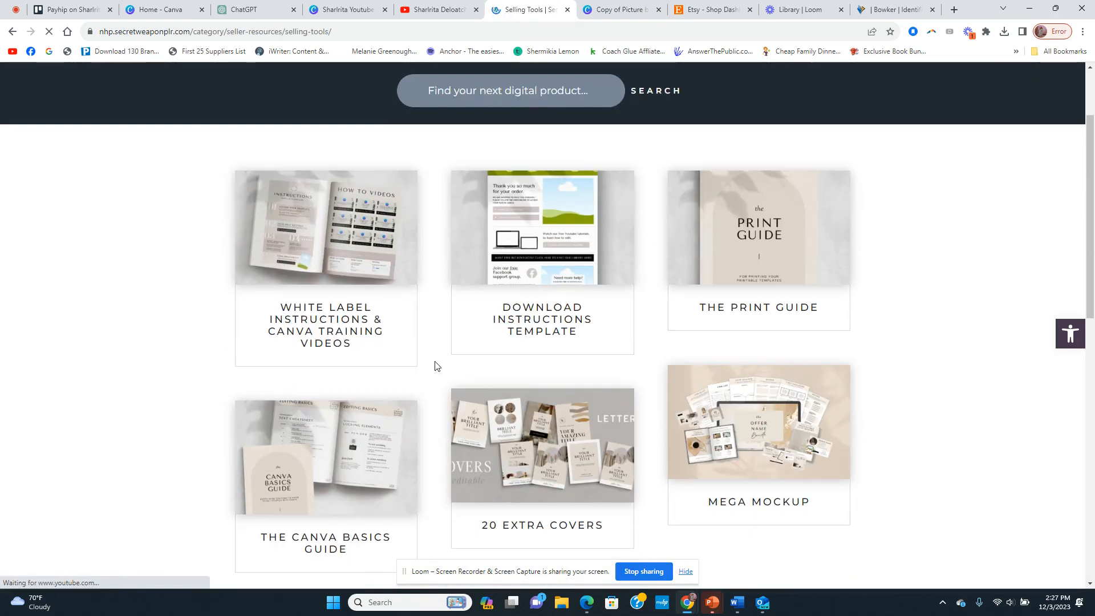
# Step: Open the Download Instructions Template and use it for a new Canva design
pyautogui.click(573, 276)
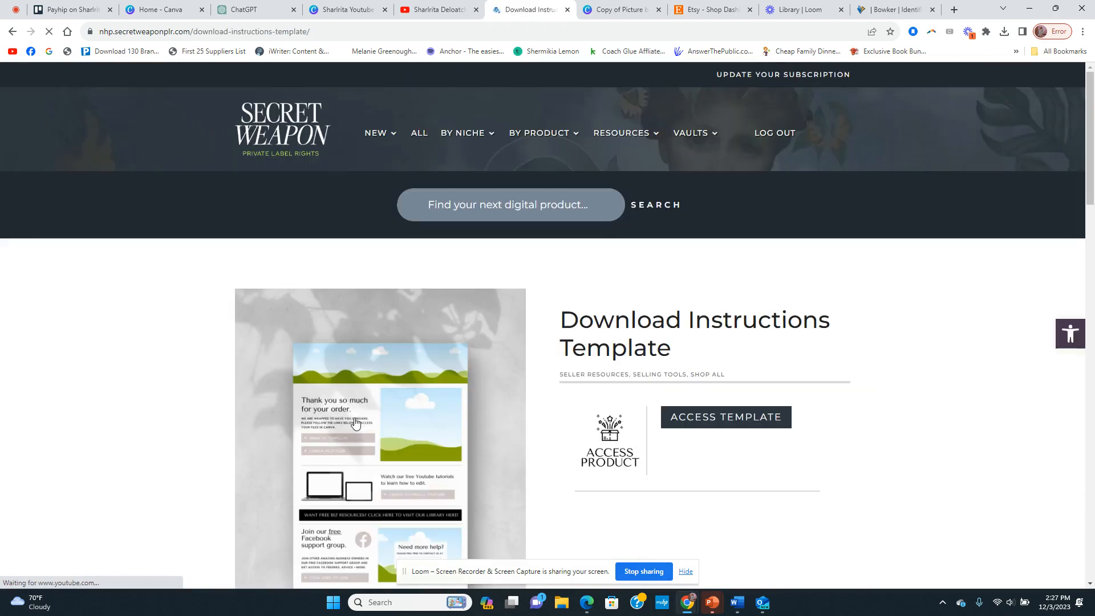
pyautogui.click(756, 427)
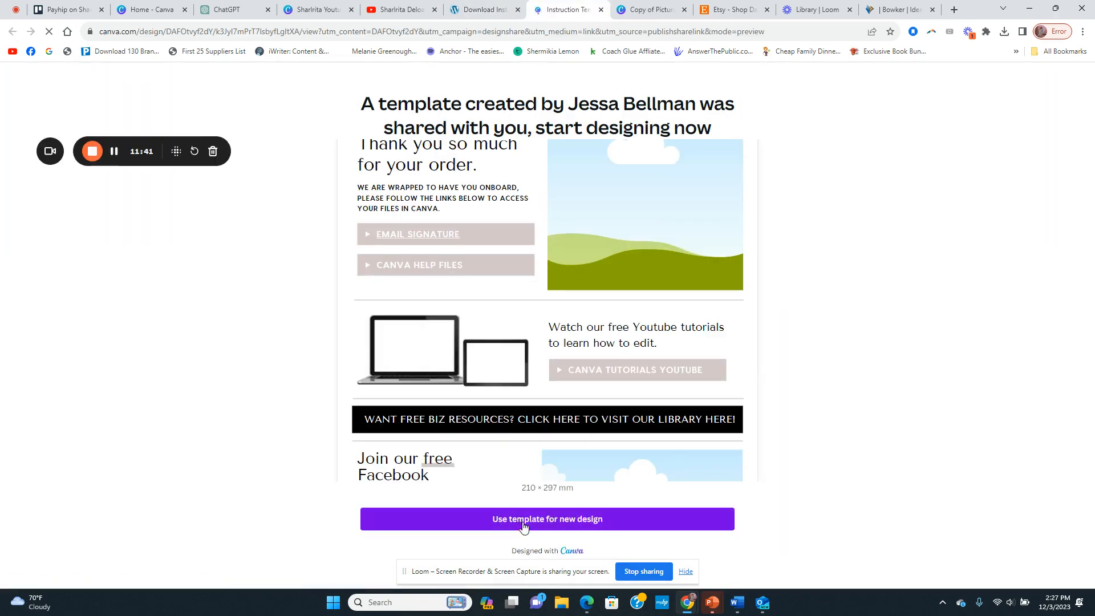
pyautogui.click(540, 520)
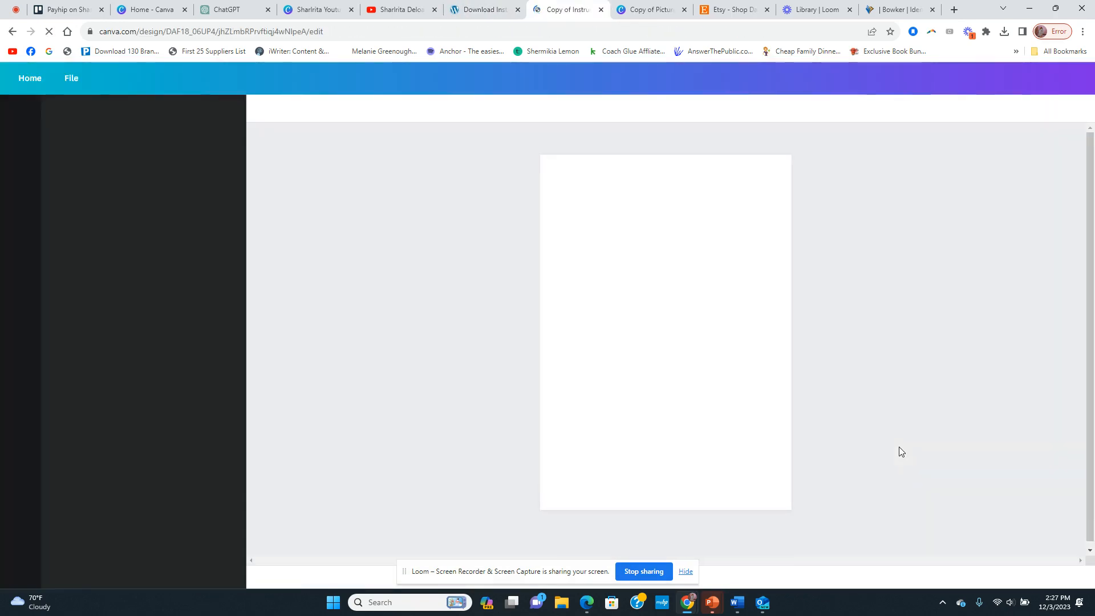
pyautogui.click(477, 9)
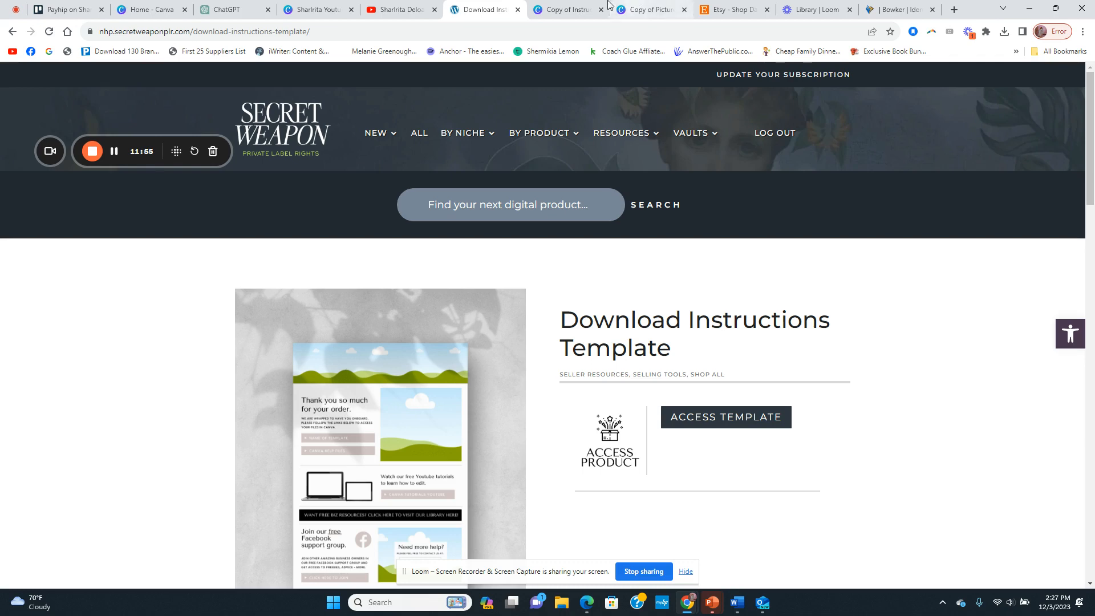
pyautogui.click(568, 10)
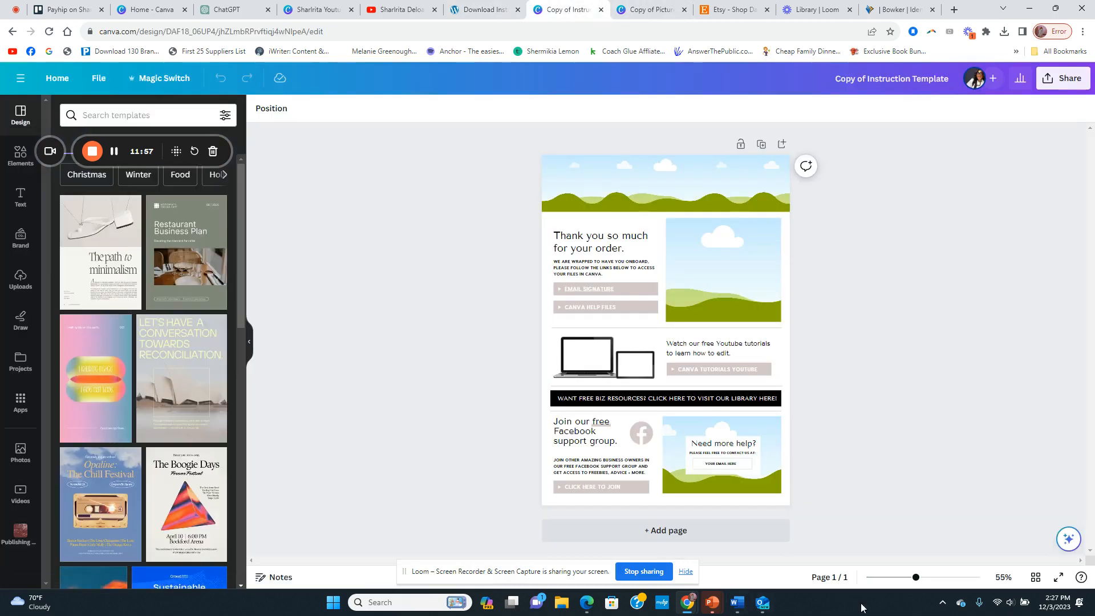
# Step: Examine the thank-you heading and the link bars on the instruction sheet at 72% zoom
pyautogui.moveTo(916, 577); pyautogui.dragTo(924, 577)
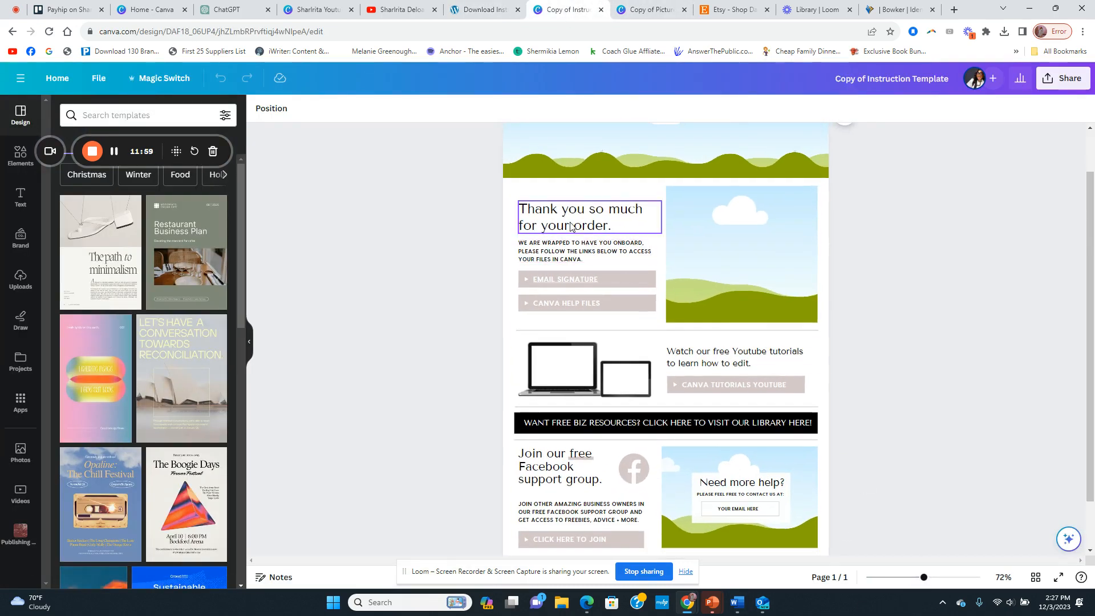
pyautogui.click(576, 268)
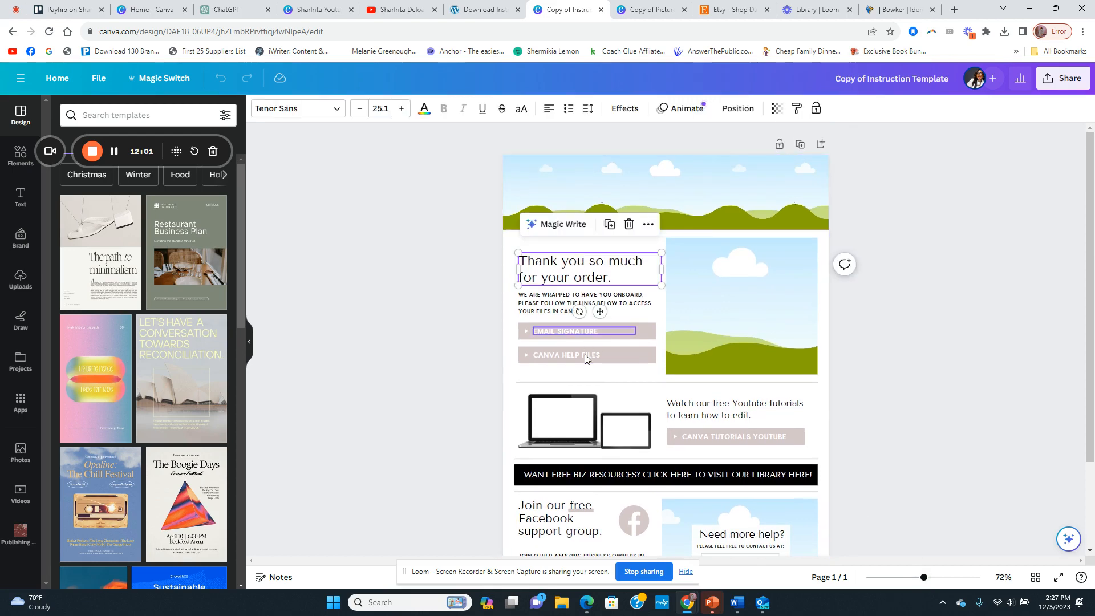
pyautogui.click(522, 333)
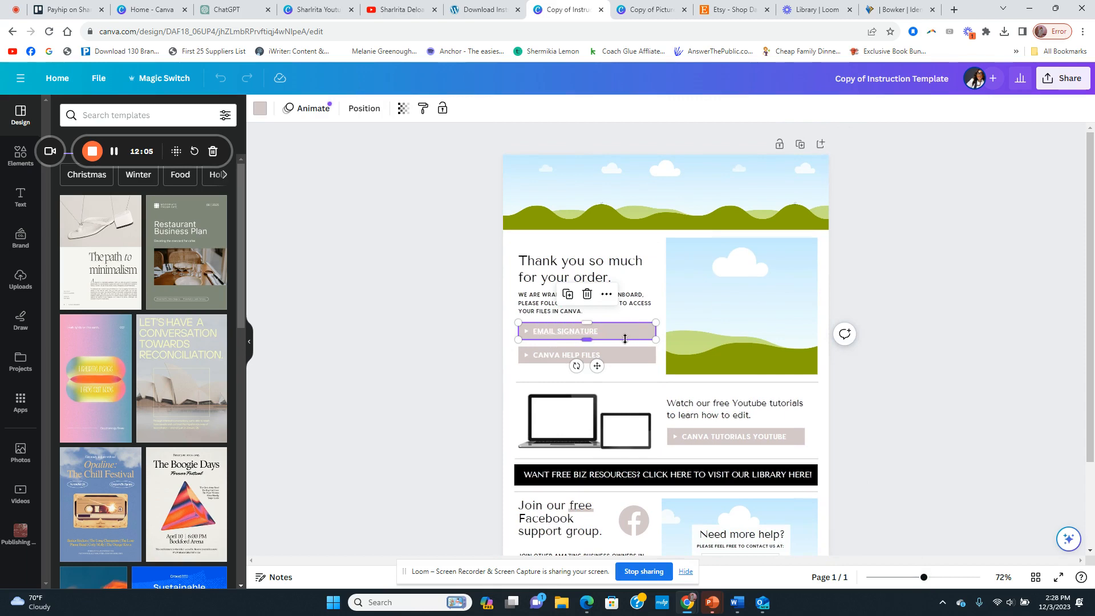
# Step: Switch to the picture book design and rename it "The Childrens Books Template"
pyautogui.click(648, 5)
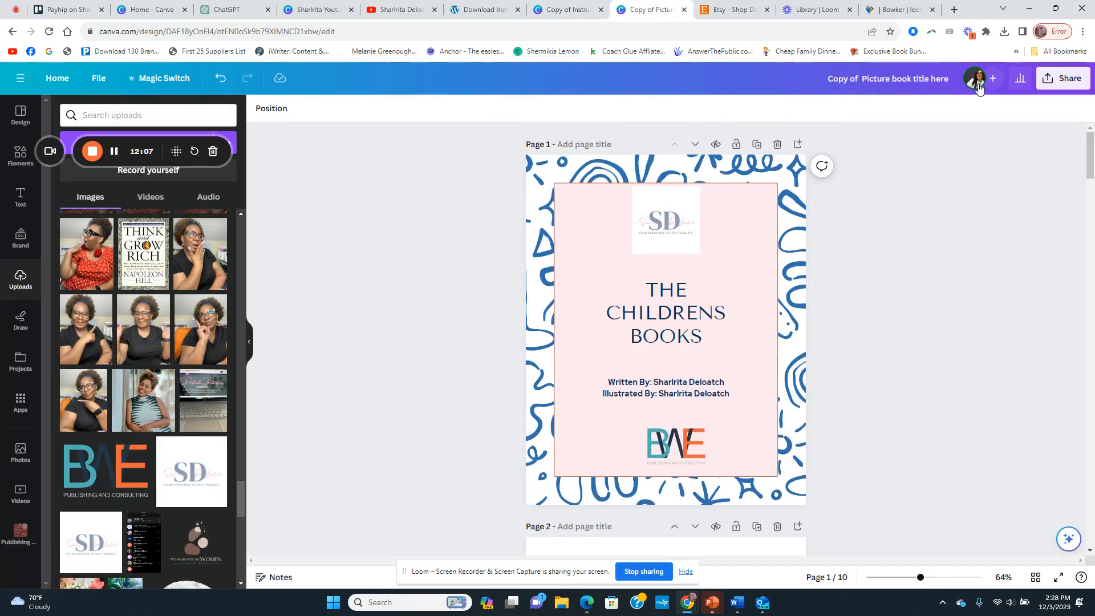
pyautogui.click(865, 86)
pyautogui.write('The C')
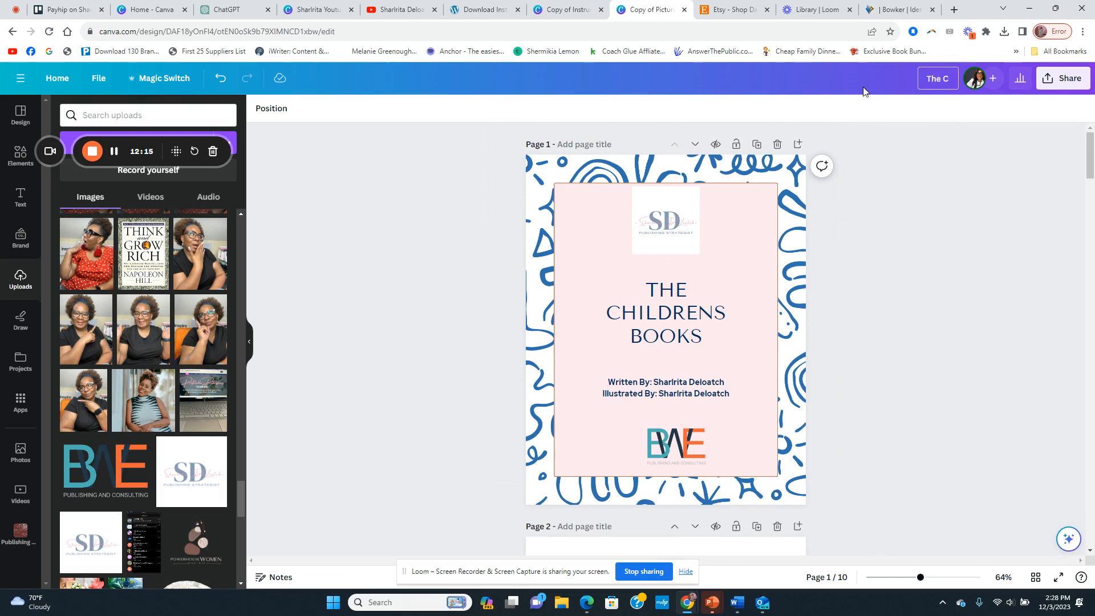
pyautogui.press('BackSpace')
pyautogui.press('BackSpace')
pyautogui.write('ildrens Books Template')
pyautogui.press('Return')
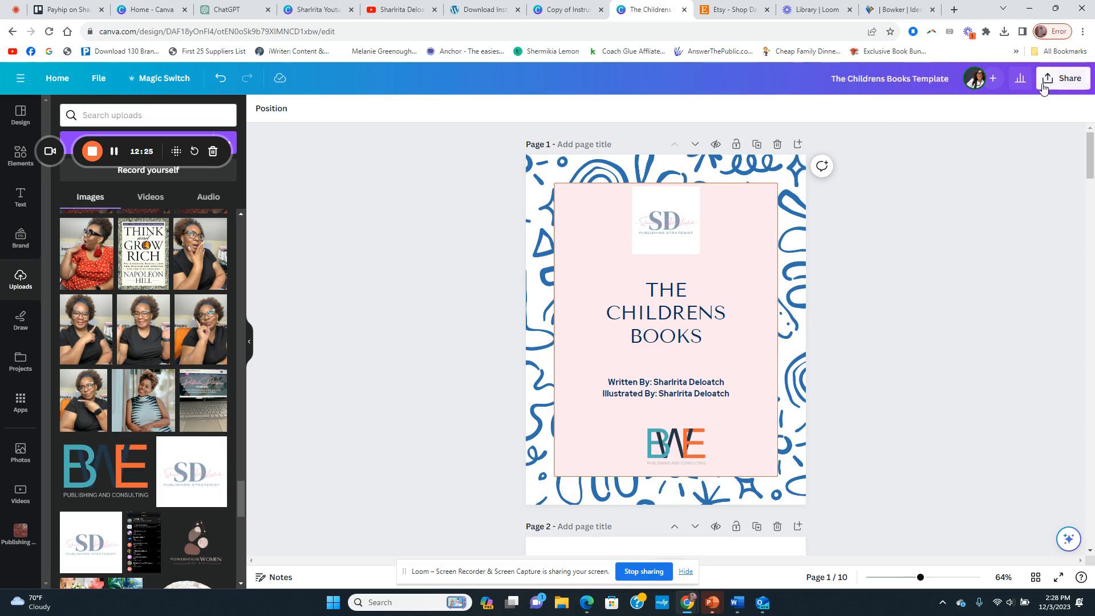
# Step: Create a public template link for the book design and copy it to the clipboard
pyautogui.click(1062, 78)
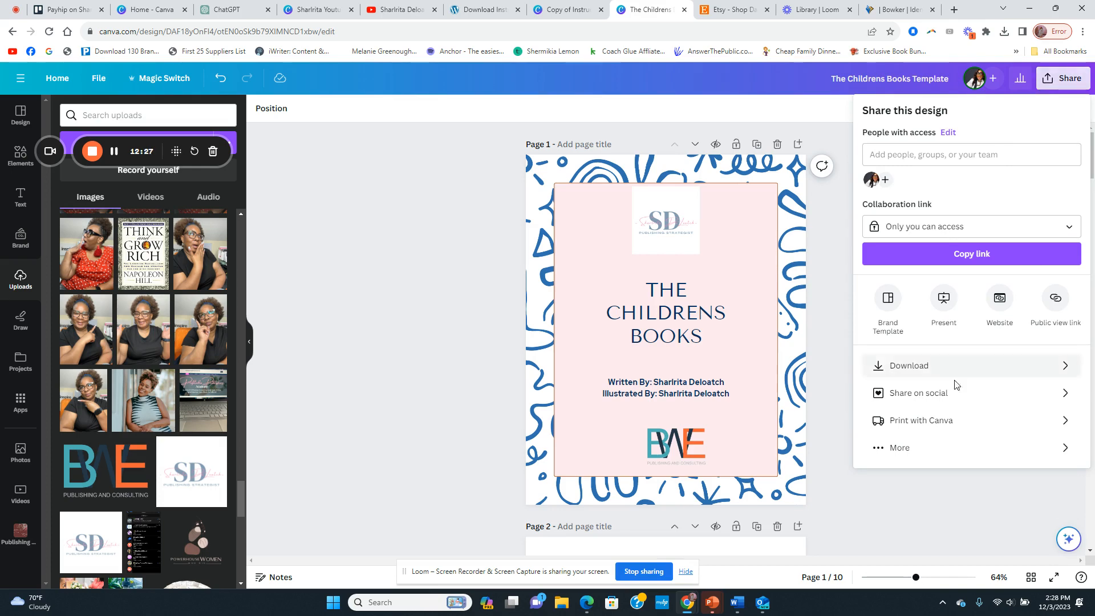
pyautogui.click(915, 452)
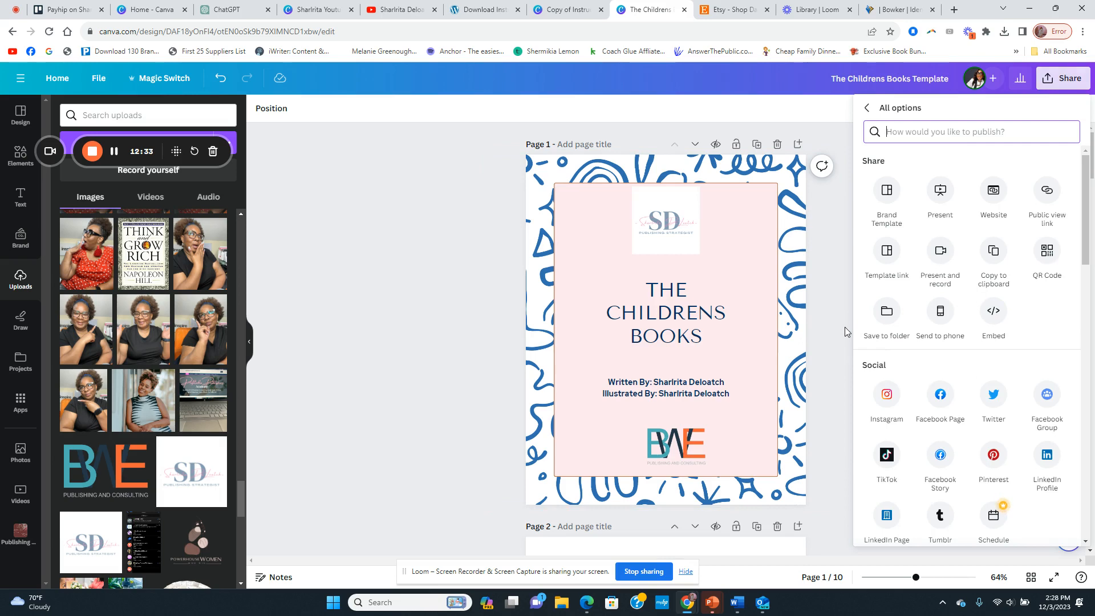
pyautogui.click(879, 257)
pyautogui.click(988, 353)
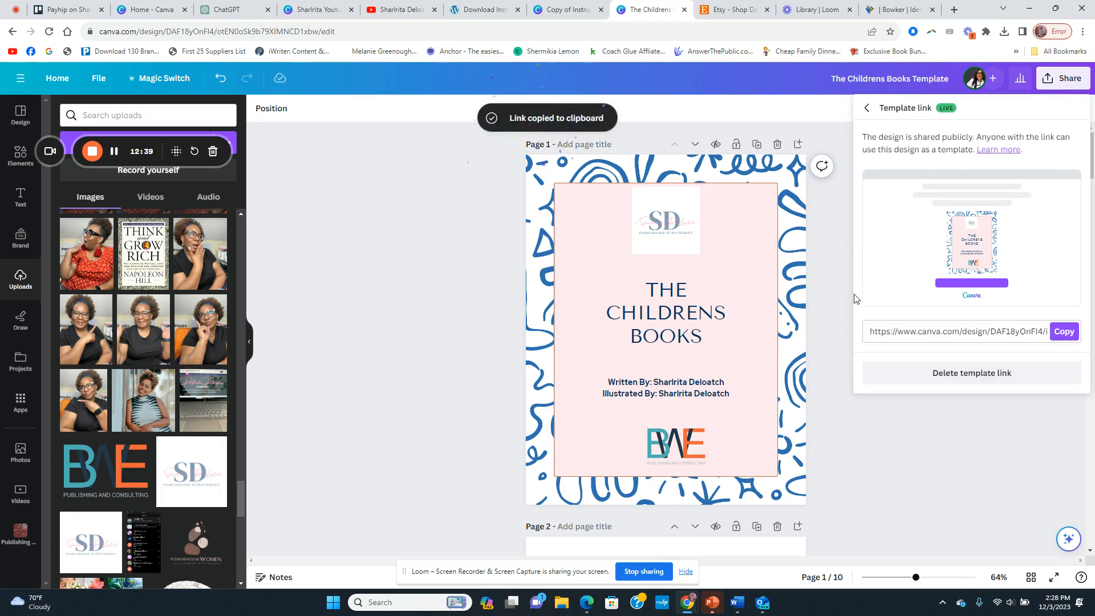
pyautogui.click(1064, 331)
pyautogui.click(847, 330)
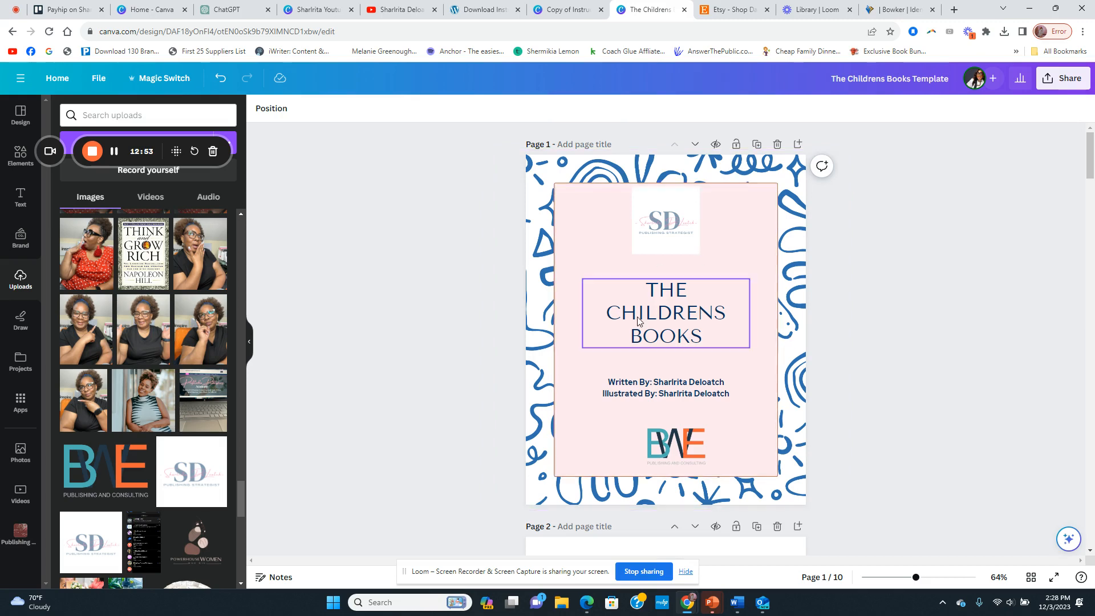
# Step: Look through the book's pages again and check the Etsy shop dashboard before returning to the design
pyautogui.click(684, 330)
pyautogui.scroll(-2, 710, 391)
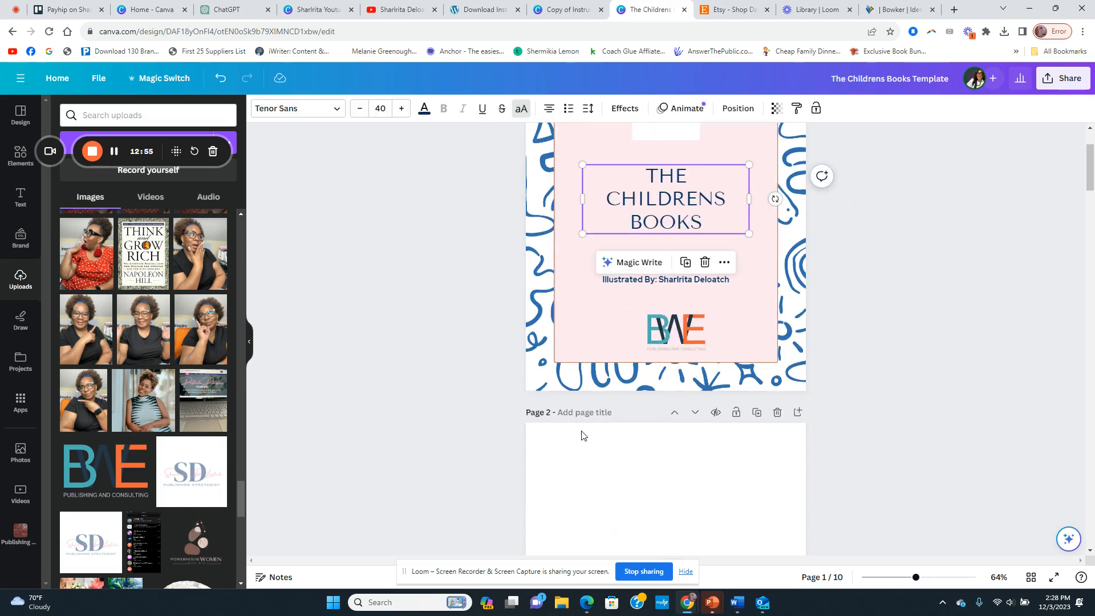
pyautogui.scroll(-6, 684, 400)
pyautogui.scroll(-15, 702, 361)
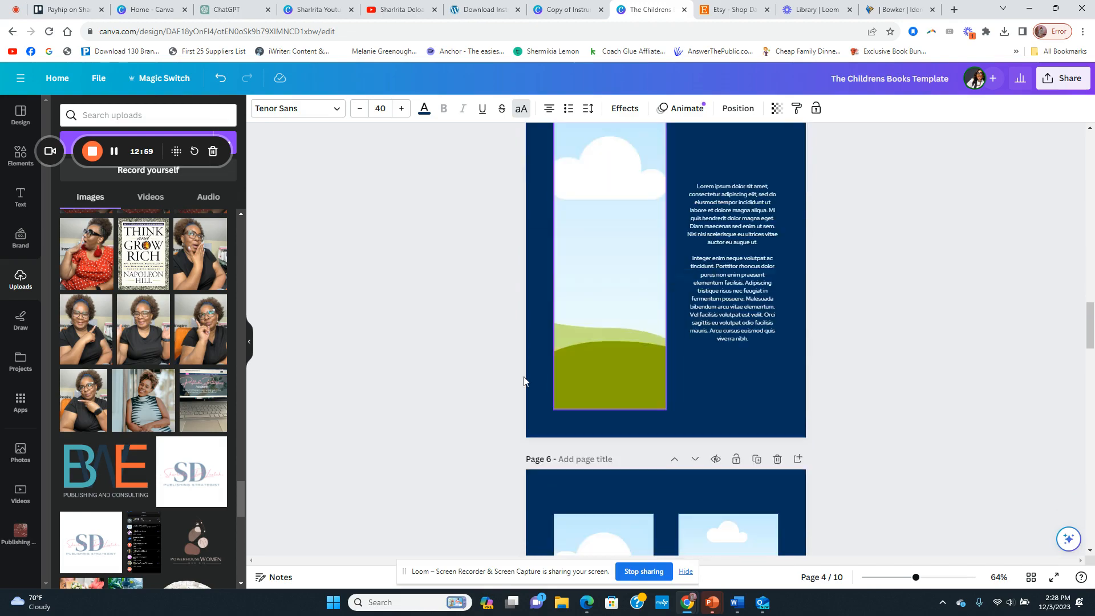
pyautogui.scroll(-12, 656, 383)
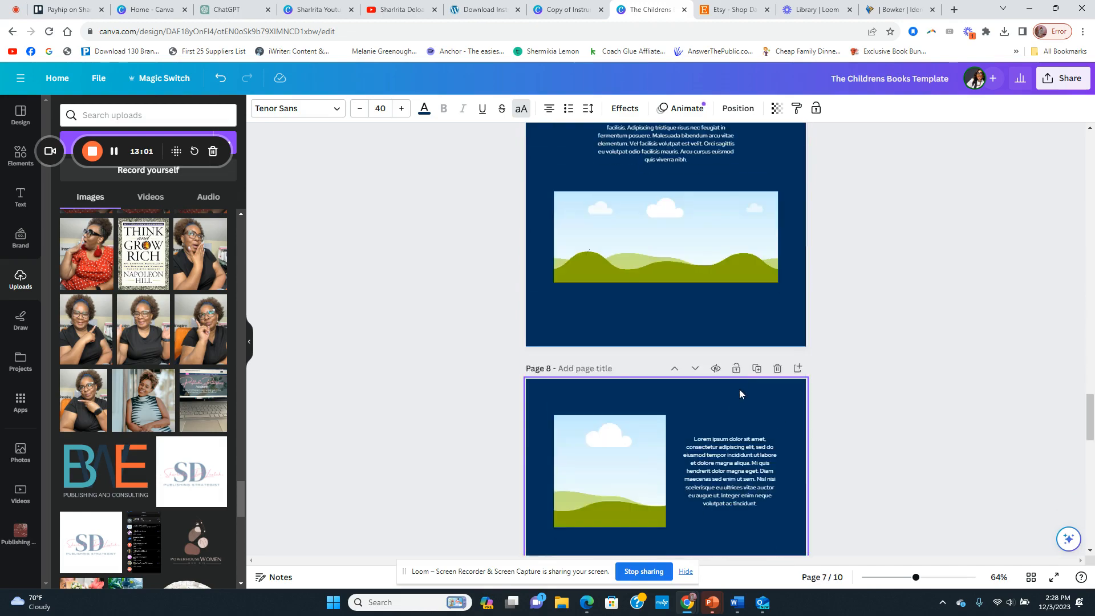
pyautogui.scroll(20, 740, 394)
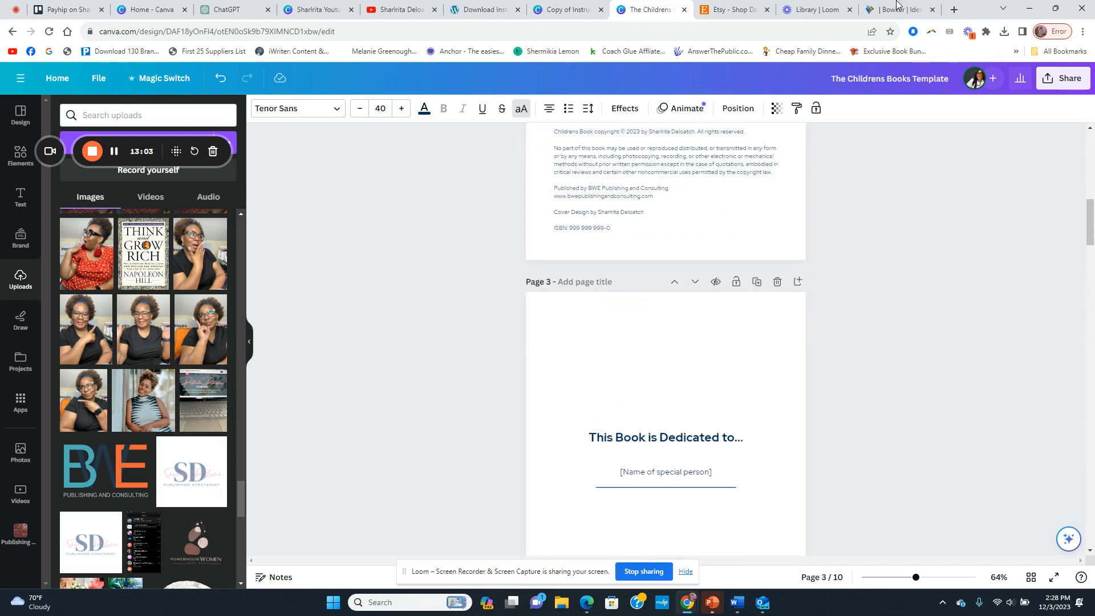
pyautogui.click(729, 16)
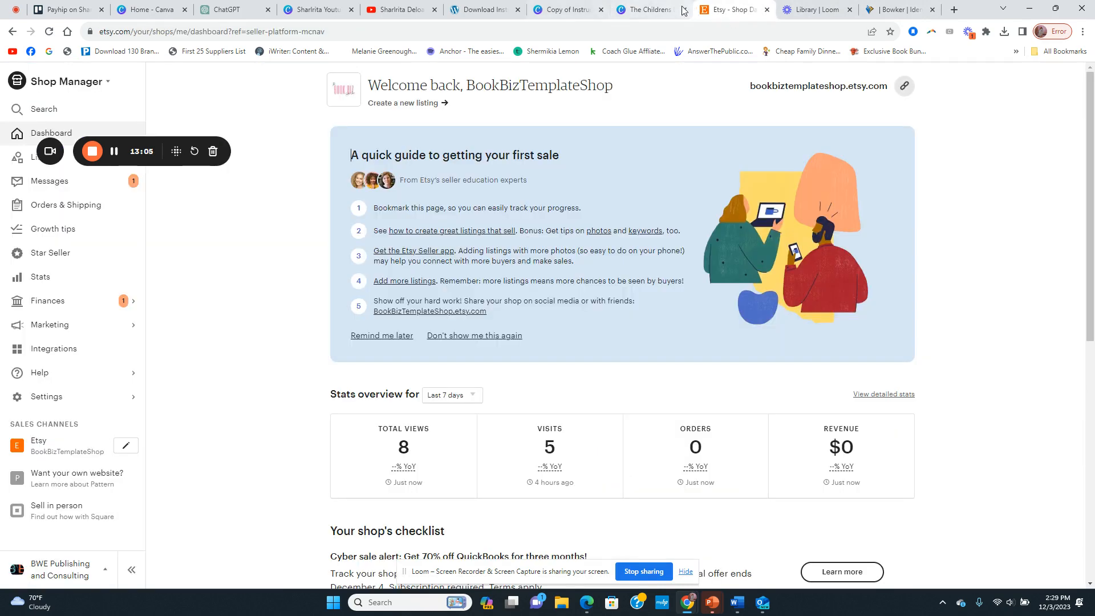
pyautogui.click(641, 11)
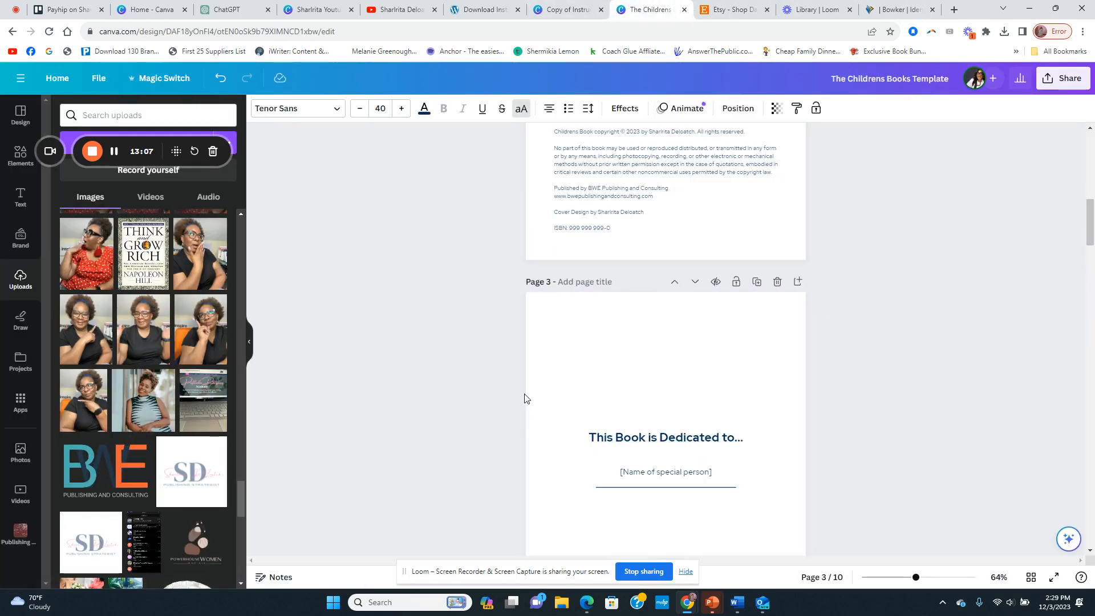
# Step: Switch to the instruction sheet design and replace the "EMAIL SIGNATURE" label with "TEMPLATE LINK"
pyautogui.click(565, 16)
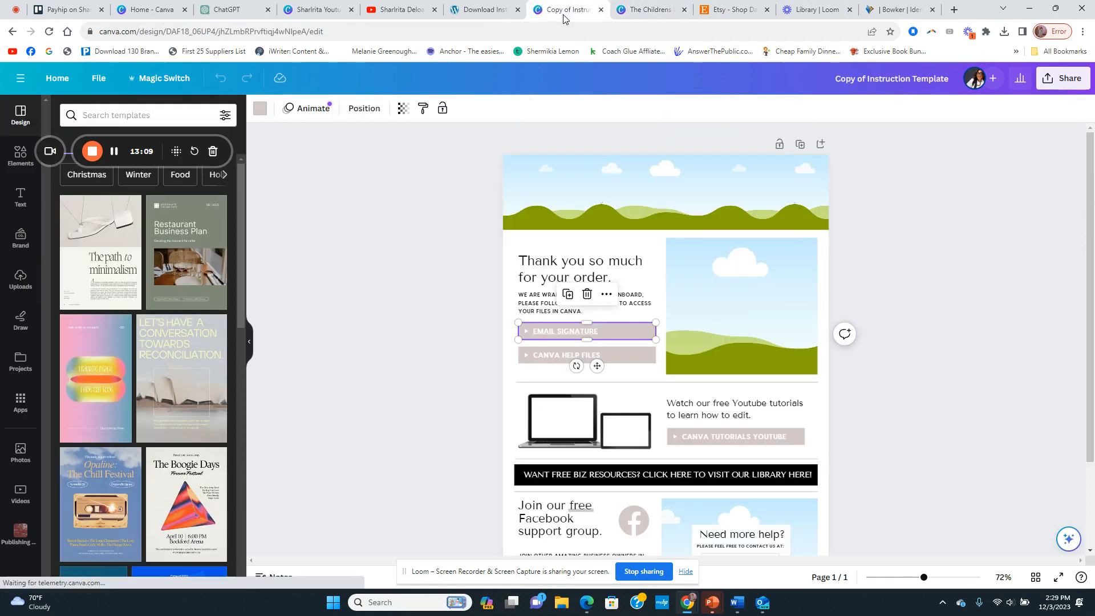
pyautogui.doubleClick(581, 333)
pyautogui.write('ITEM')
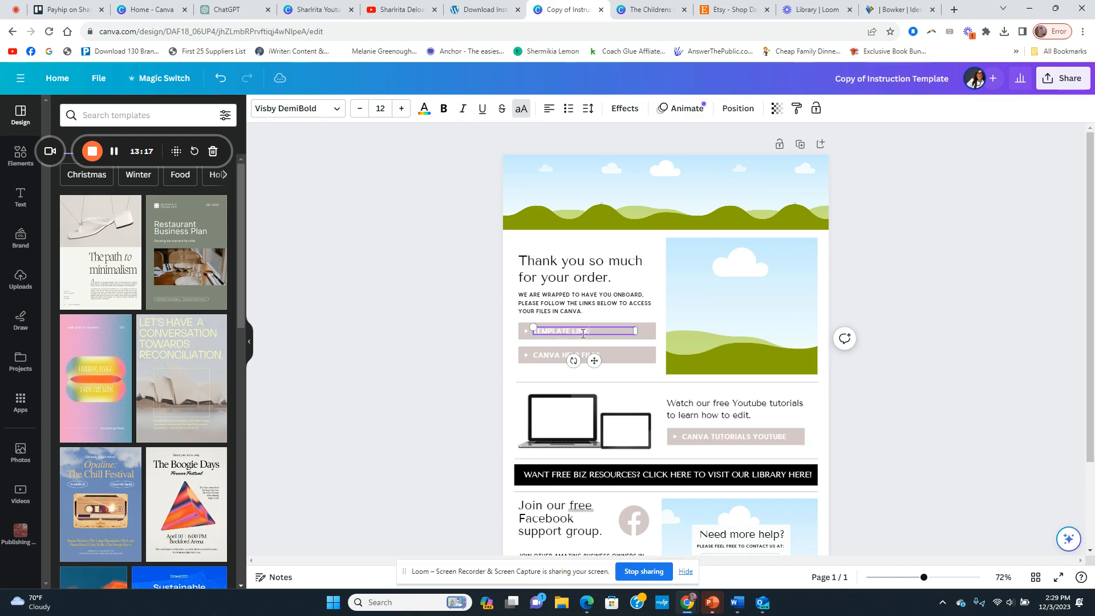
pyautogui.click(498, 354)
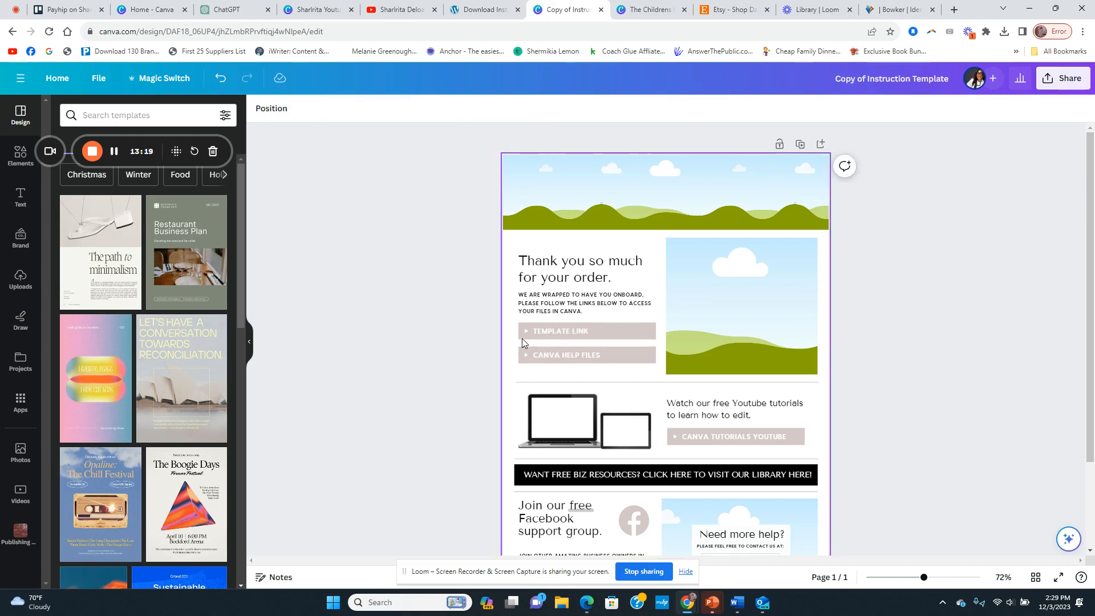
# Step: Link the "TEMPLATE LINK" bar on the instruction sheet to the copied template address of the children's book
pyautogui.click(523, 336)
pyautogui.rightClick(596, 328)
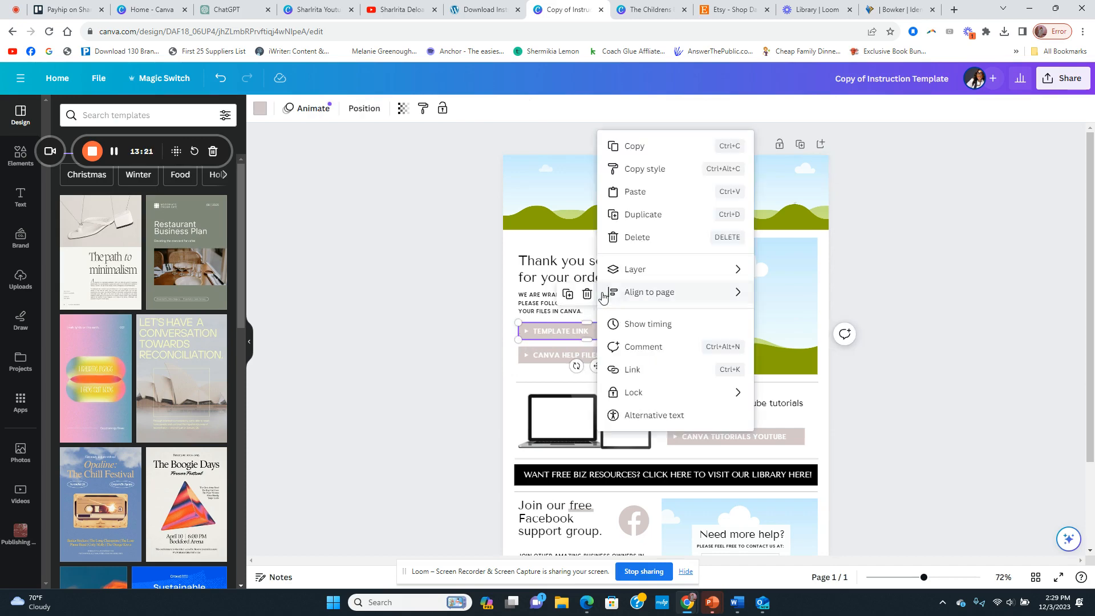
pyautogui.click(639, 372)
pyautogui.hotkey('ctrl', 'v')
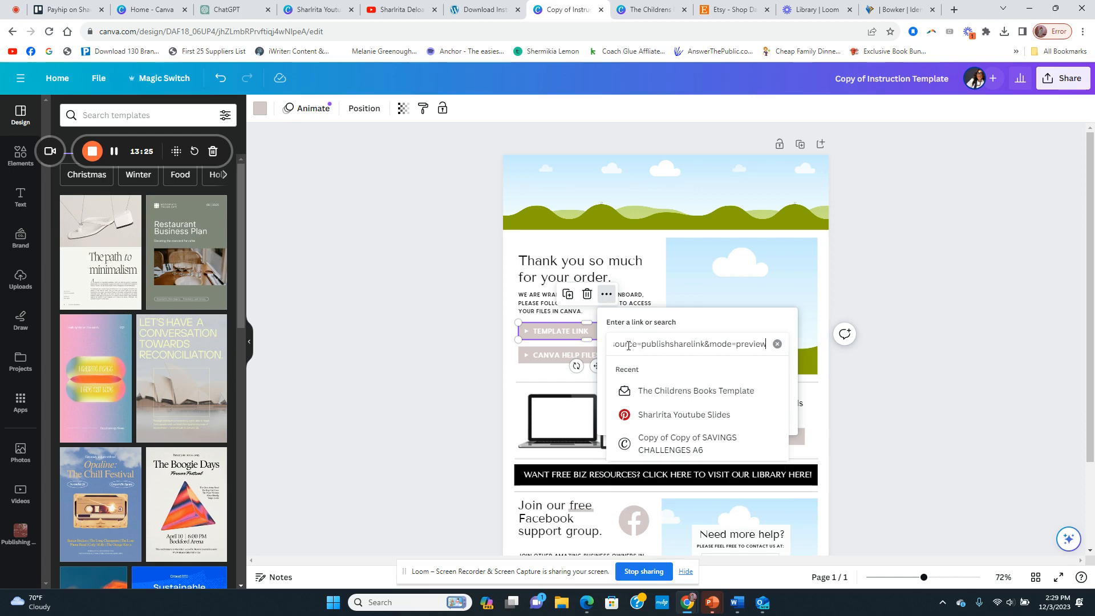
pyautogui.press('Return')
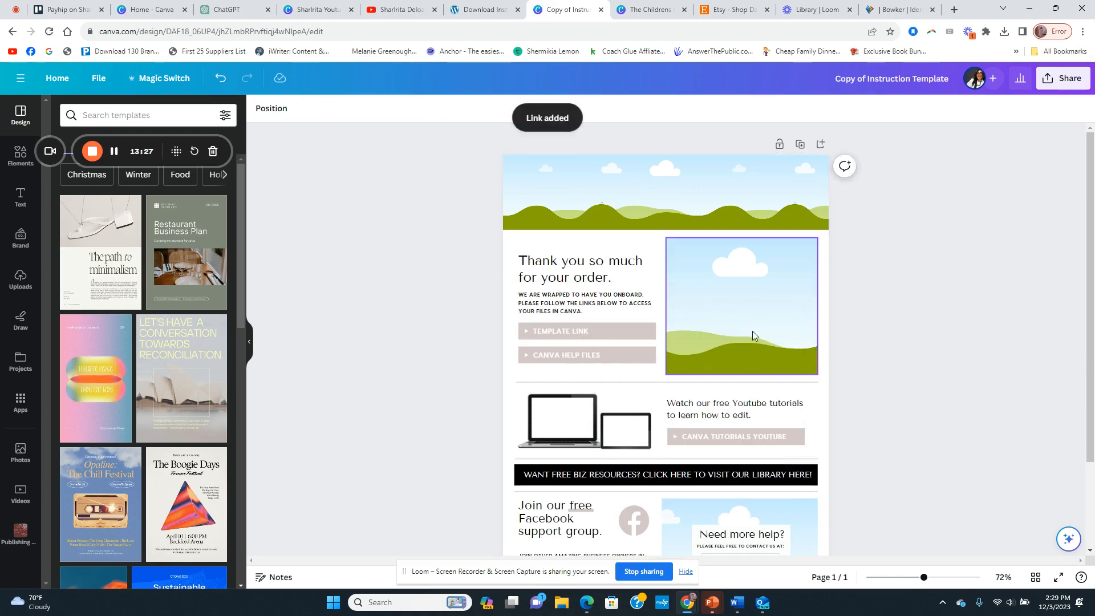
# Step: Fill the header frame with the checklist photo and the frame beside the thank-you text with the AI hand photo
pyautogui.click(750, 328)
pyautogui.click(637, 195)
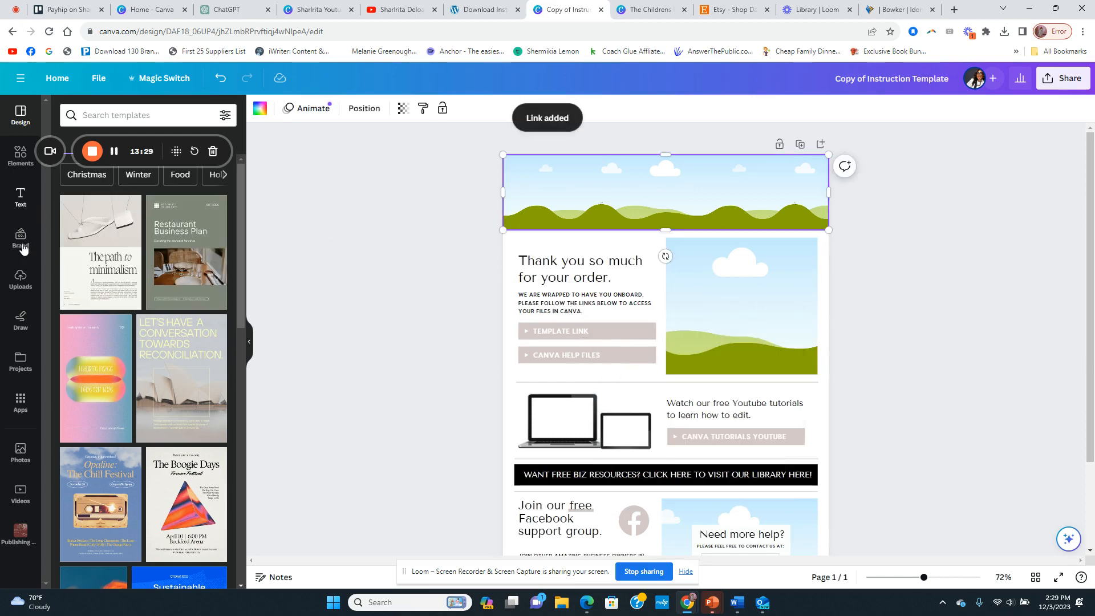
pyautogui.click(20, 452)
pyautogui.moveTo(115, 223); pyautogui.dragTo(604, 194)
pyautogui.moveTo(174, 221); pyautogui.dragTo(680, 296)
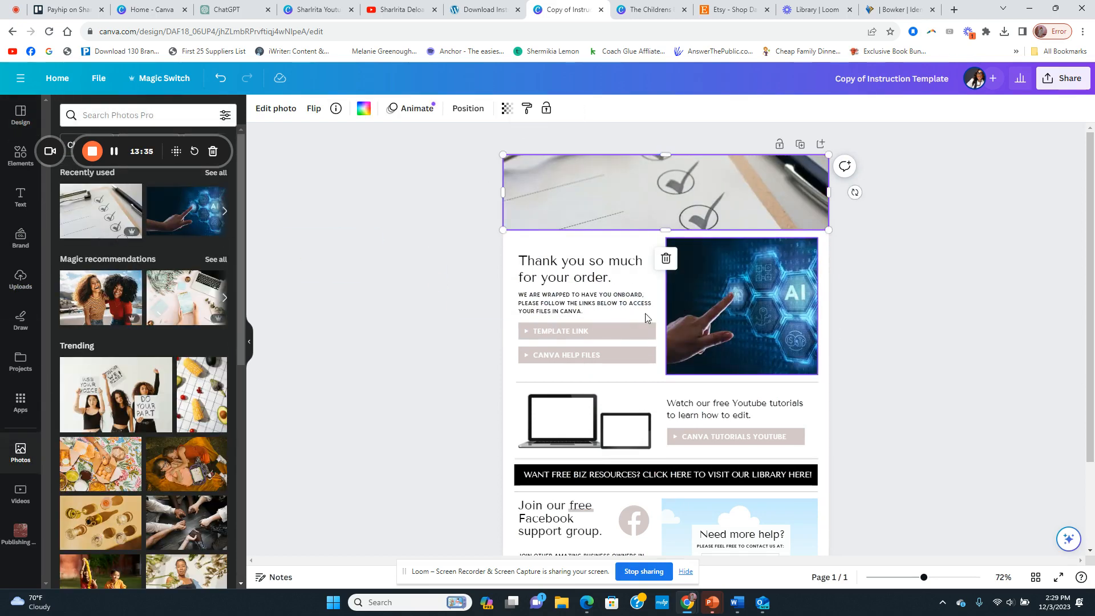
# Step: Switch to the Secret Weapon PLR website and open its Selling Tools resources
pyautogui.scroll(-2, 530, 368)
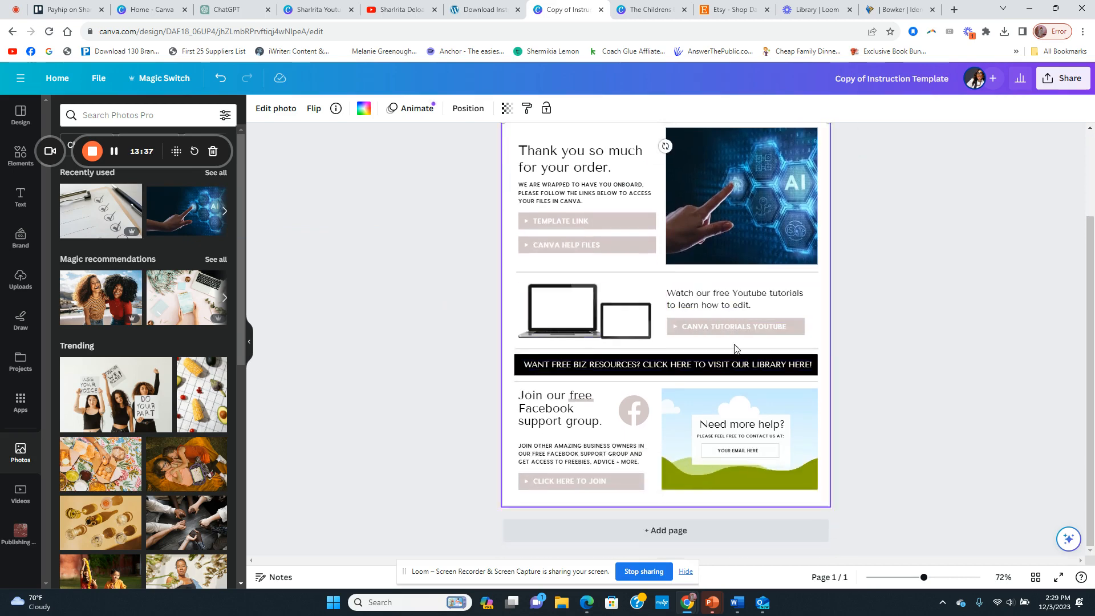
pyautogui.click(485, 9)
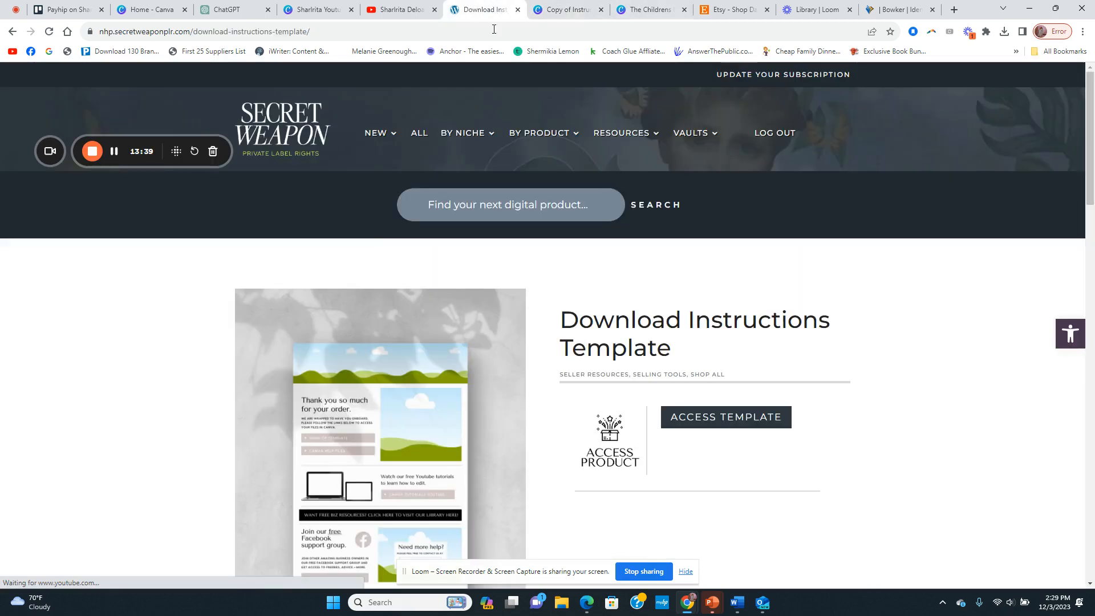
pyautogui.moveTo(627, 139)
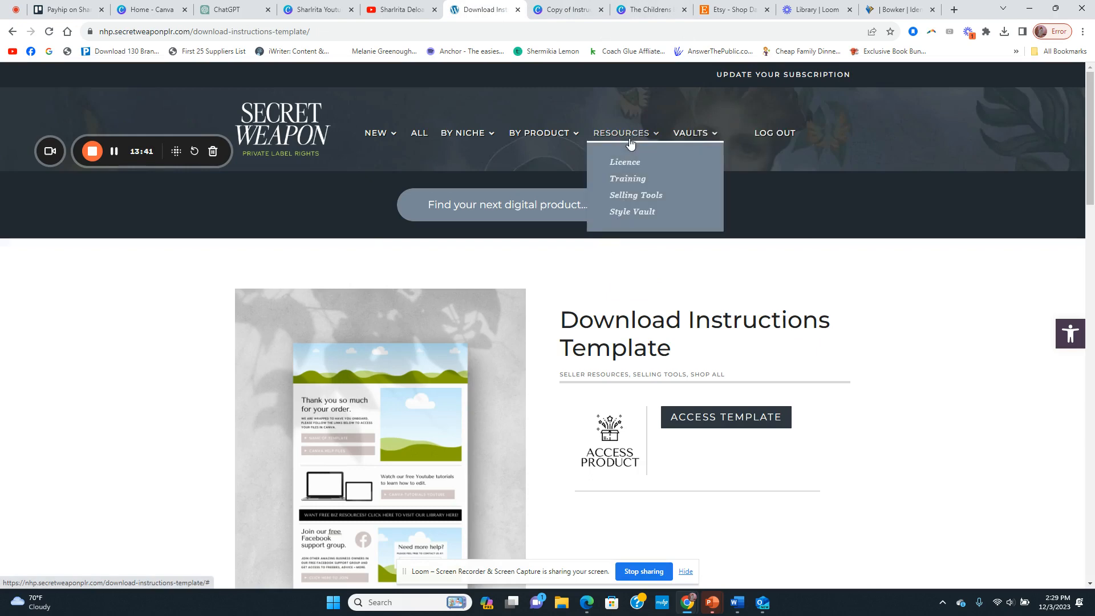
pyautogui.click(636, 197)
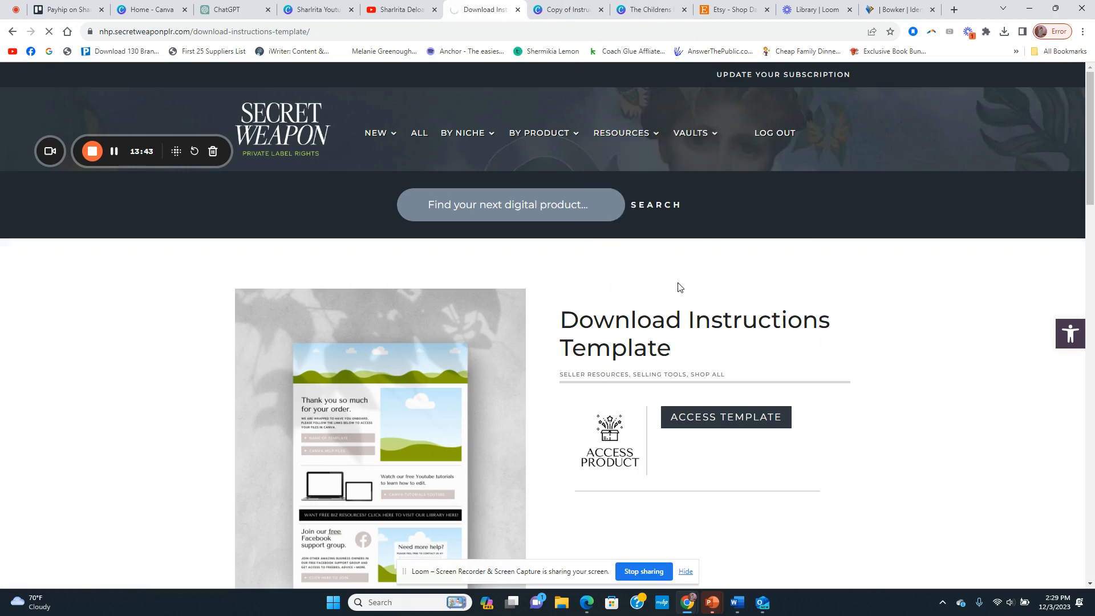
pyautogui.scroll(-2, 678, 283)
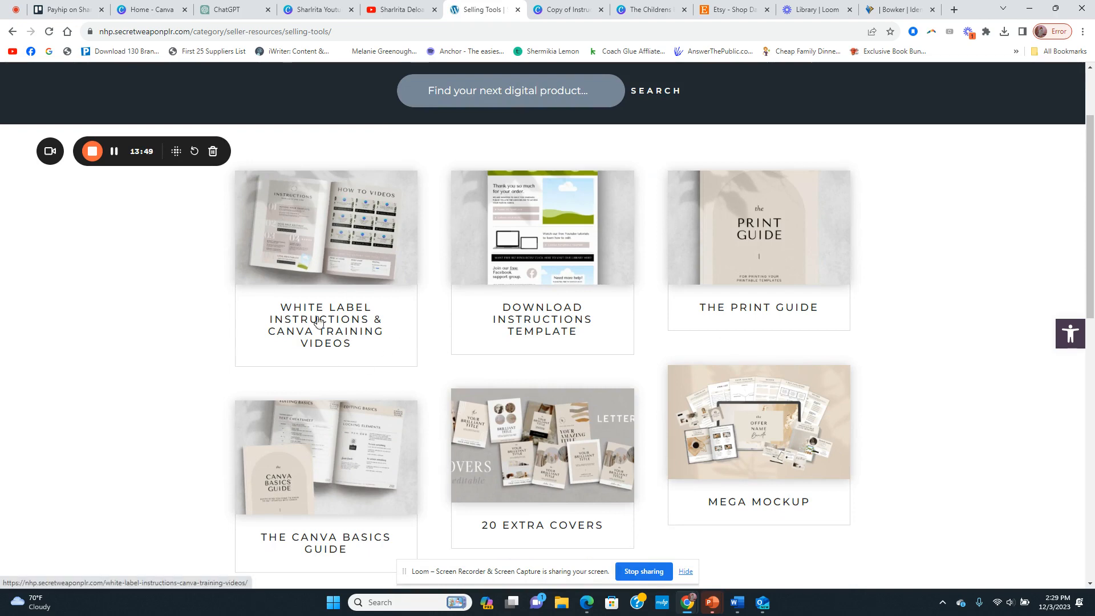
# Step: Access the "White Label Instructions & Canva Training Videos" template and create a new Canva design from it
pyautogui.click(355, 326)
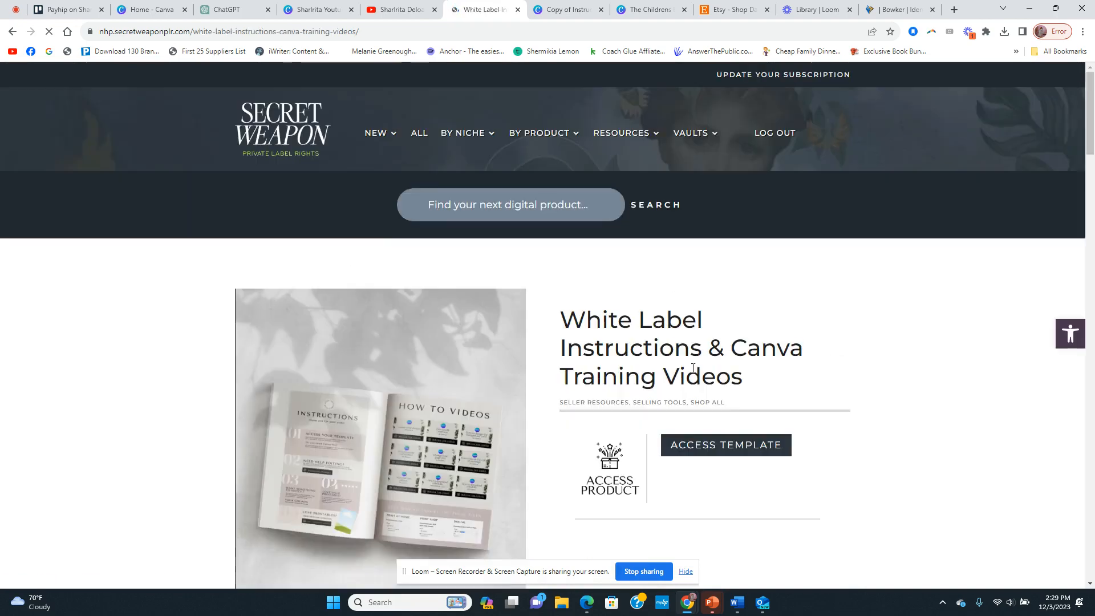
pyautogui.click(701, 450)
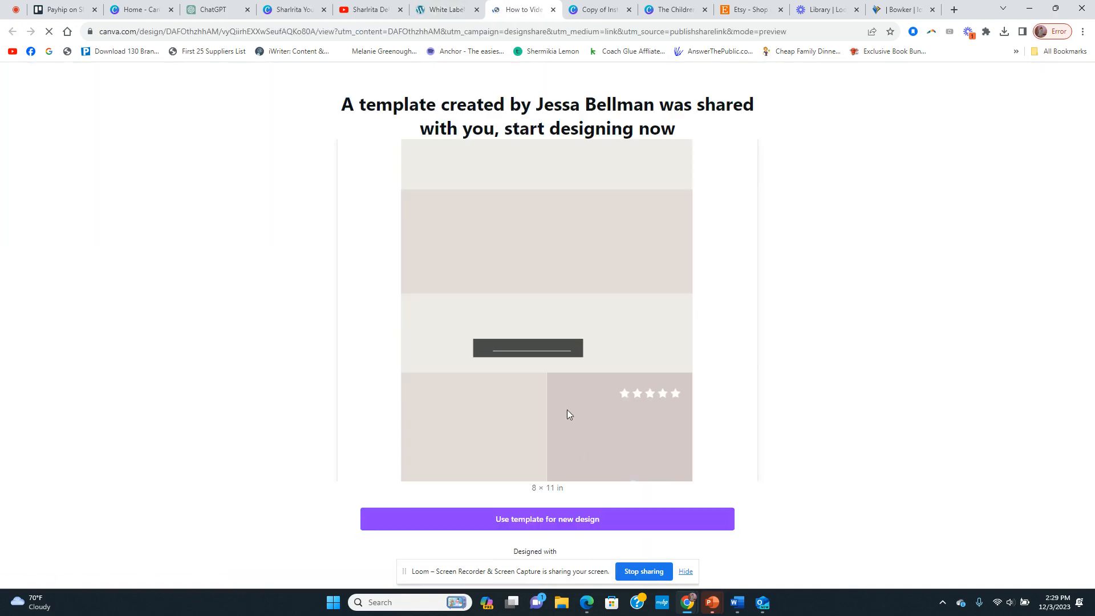
pyautogui.click(556, 520)
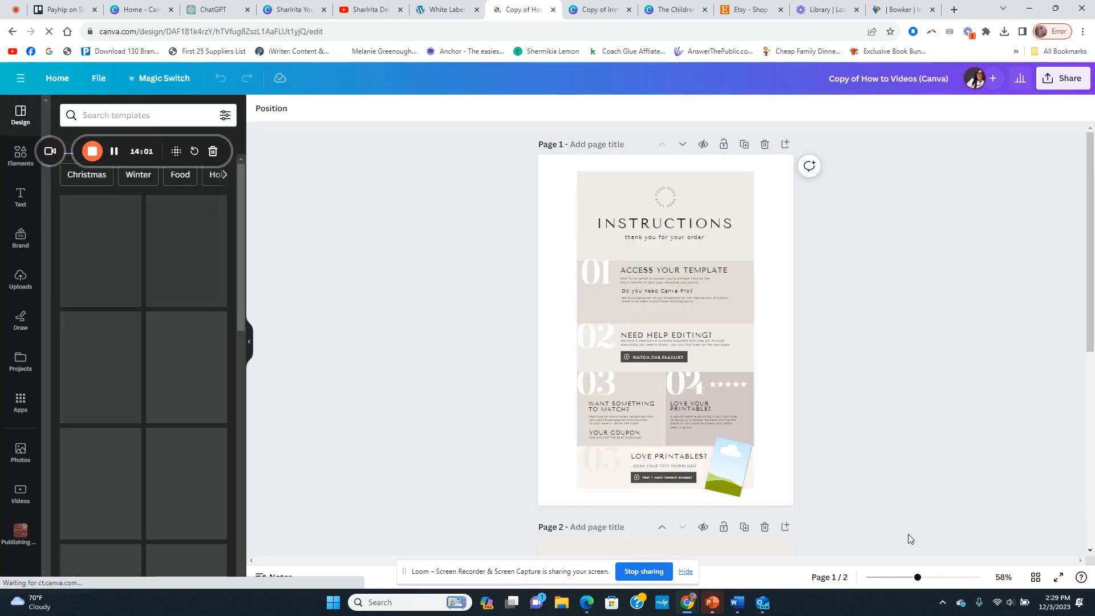
# Step: Look through both pages of the How to Videos design and check the links behind its "WATCH THE VIDEO" labels
pyautogui.moveTo(918, 577); pyautogui.dragTo(929, 577)
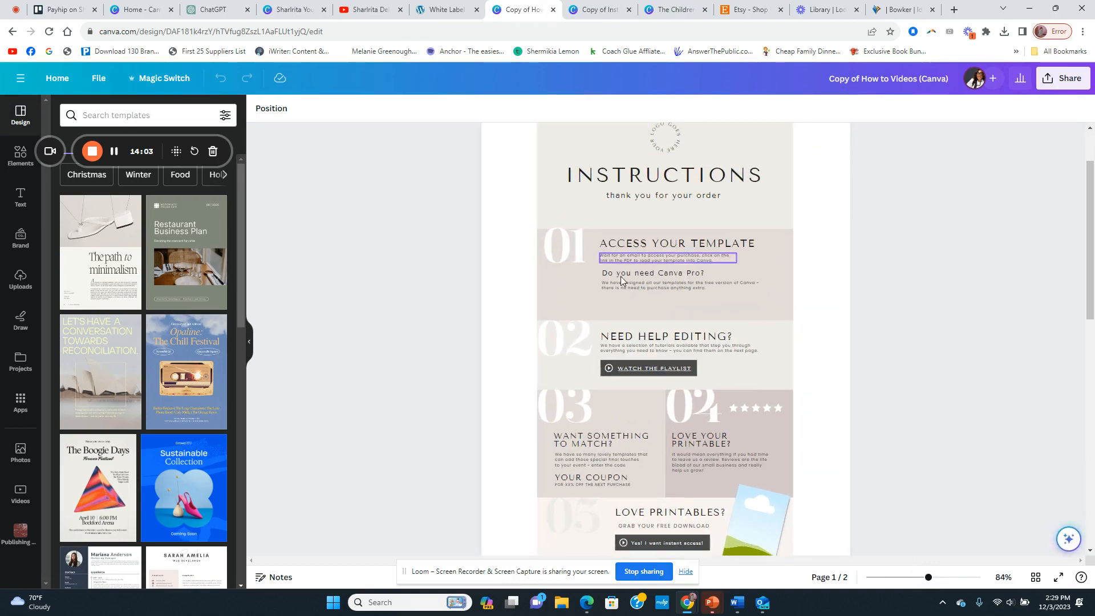
pyautogui.scroll(-5, 745, 319)
pyautogui.scroll(-6, 747, 318)
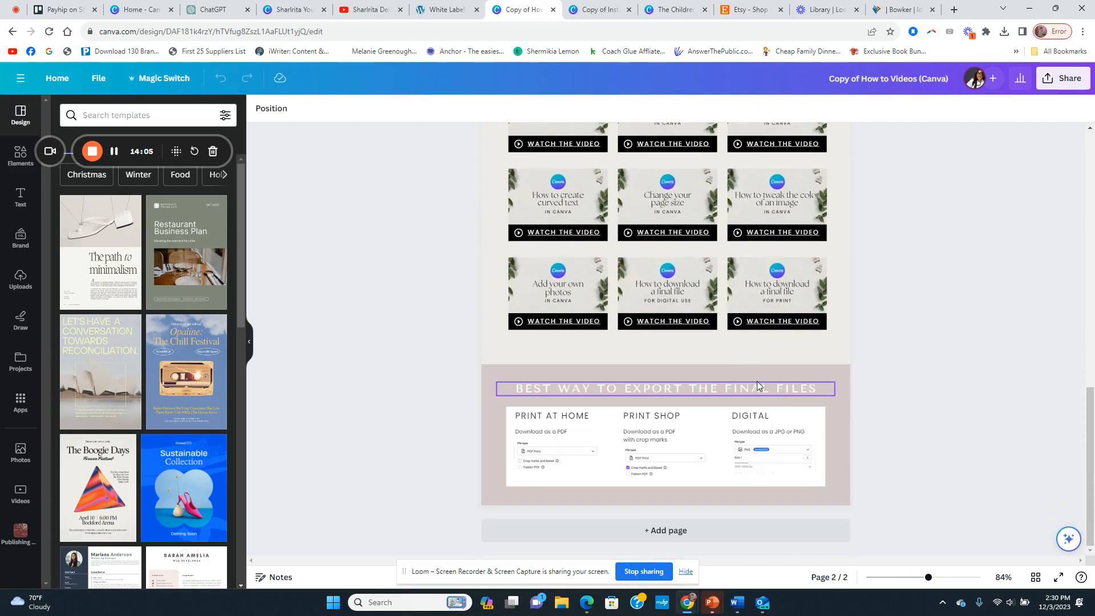
pyautogui.scroll(10, 733, 373)
pyautogui.scroll(-10, 732, 374)
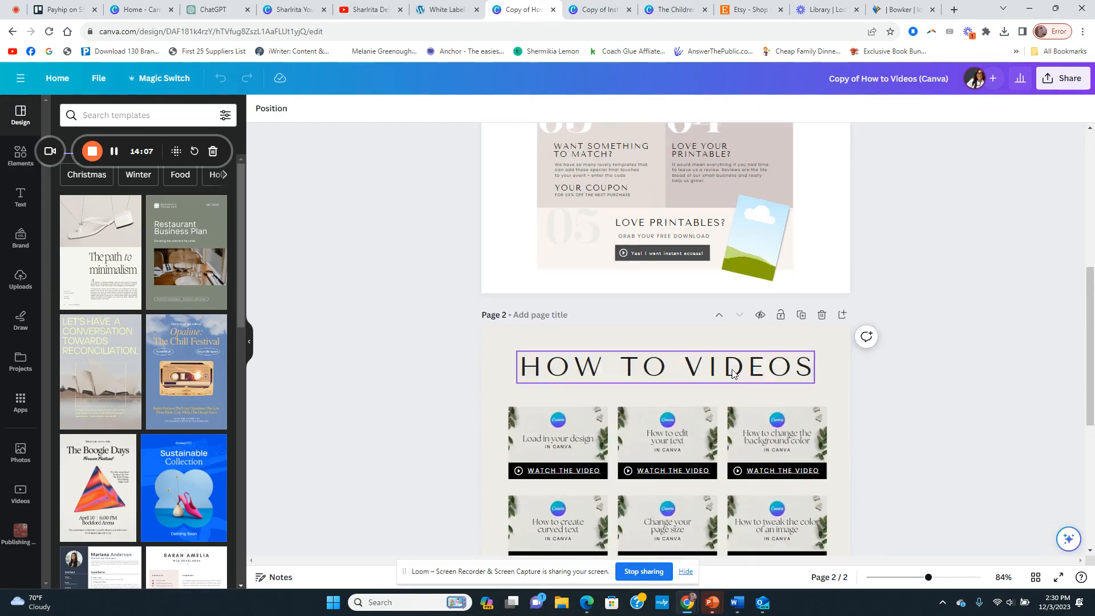
pyautogui.click(676, 324)
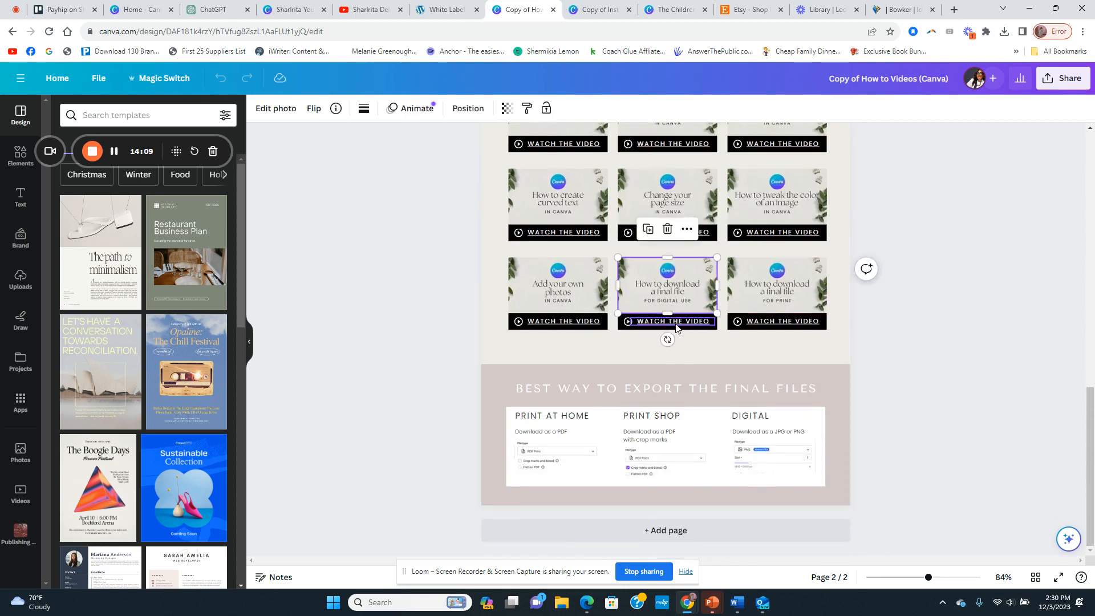
pyautogui.click(677, 327)
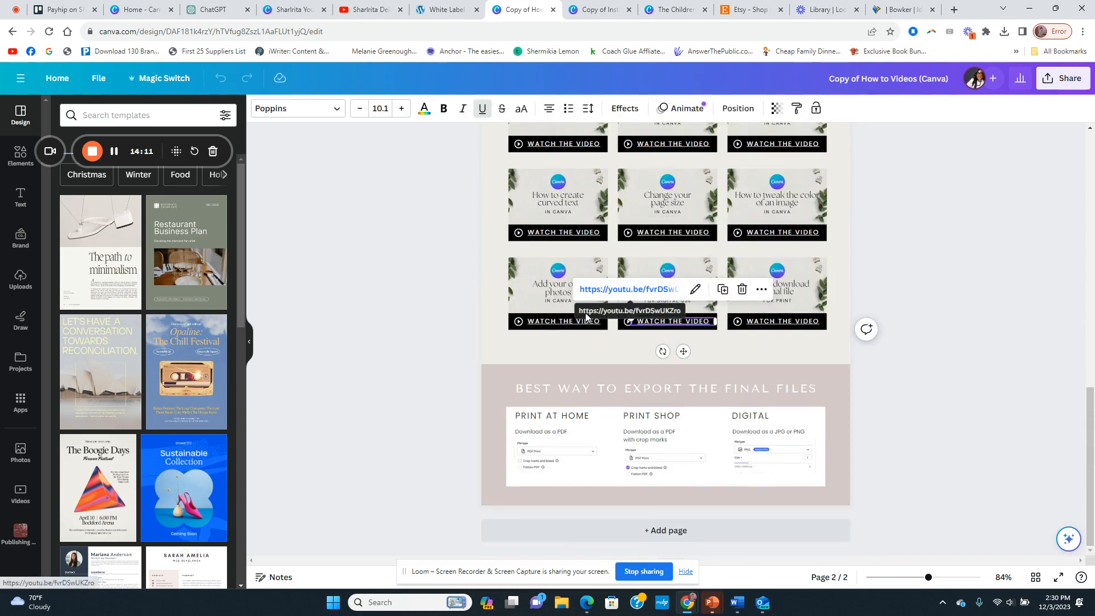
pyautogui.click(556, 321)
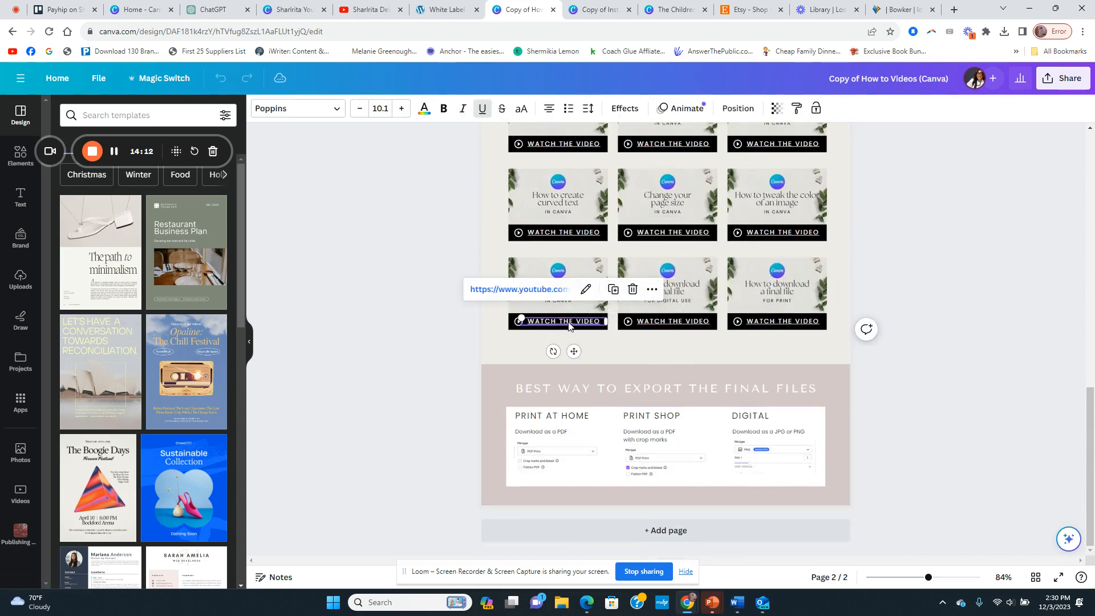
pyautogui.click(574, 234)
pyautogui.click(454, 274)
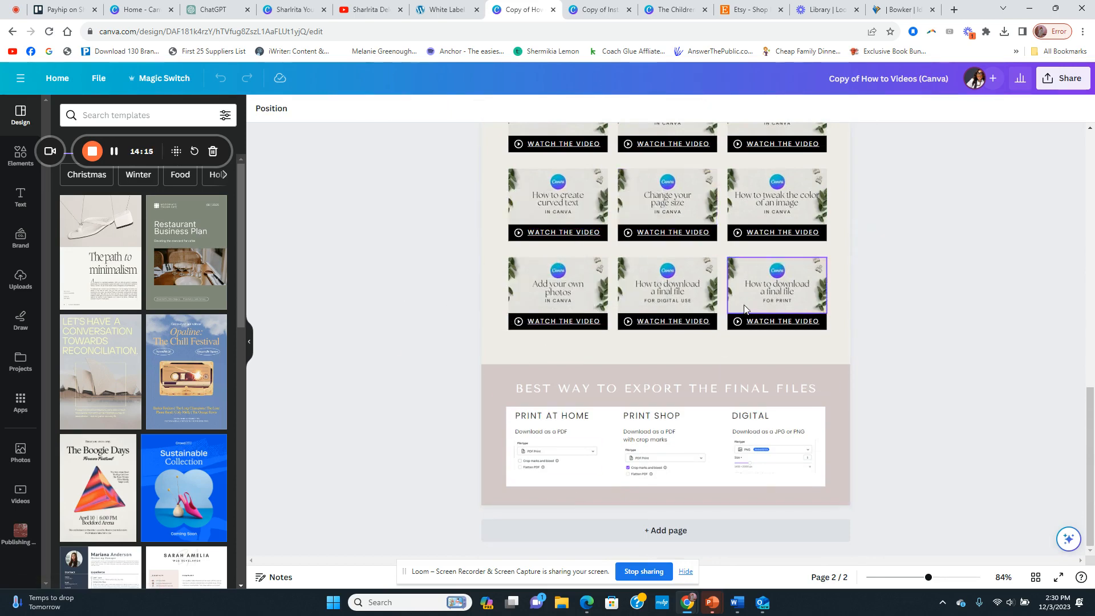
pyautogui.scroll(10, 740, 296)
# Step: Compare the instruction sheet with the How to Videos design and glance at the children's book design
pyautogui.click(588, 12)
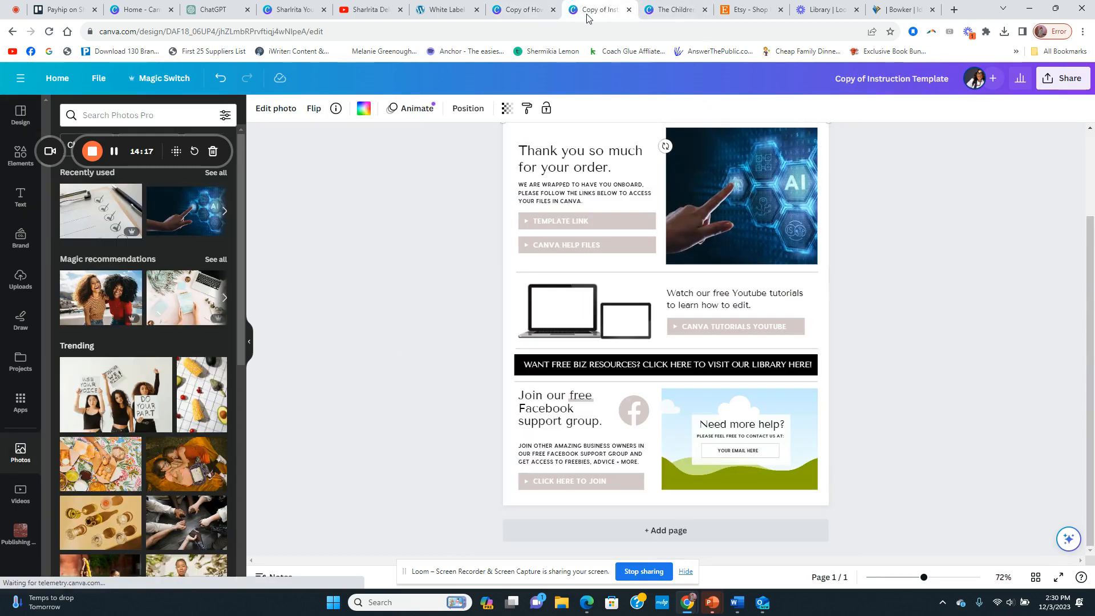
pyautogui.click(470, 337)
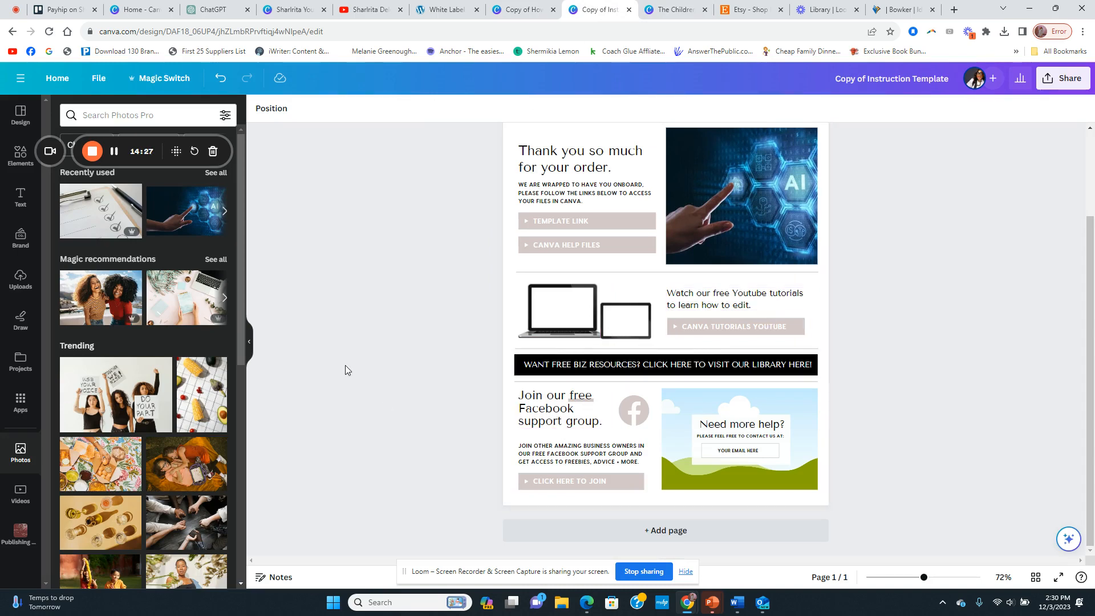
pyautogui.scroll(2, 347, 365)
pyautogui.click(536, 11)
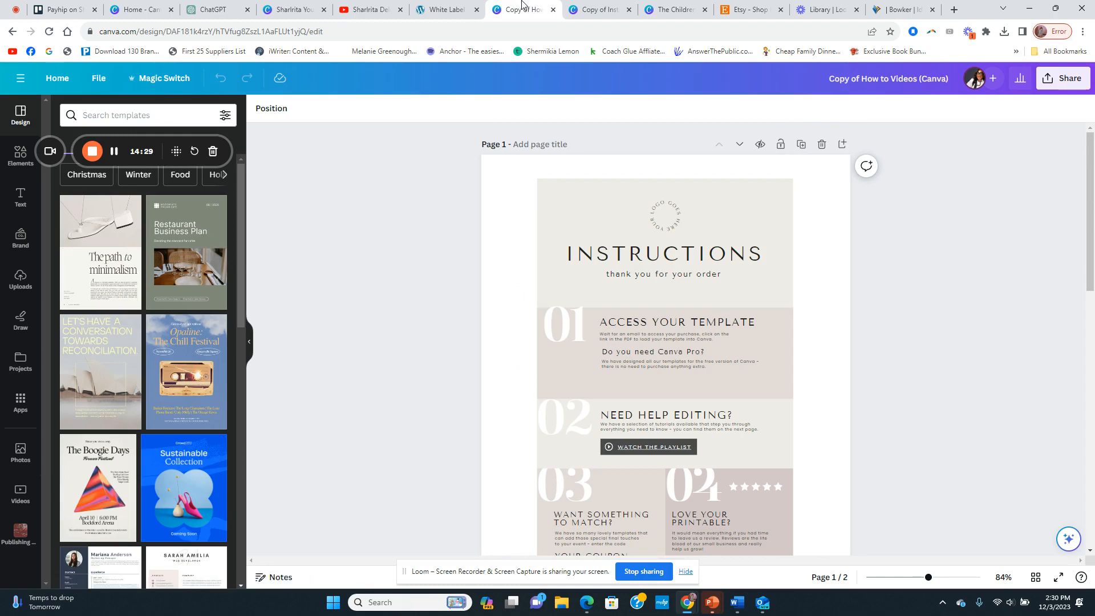
pyautogui.click(655, 11)
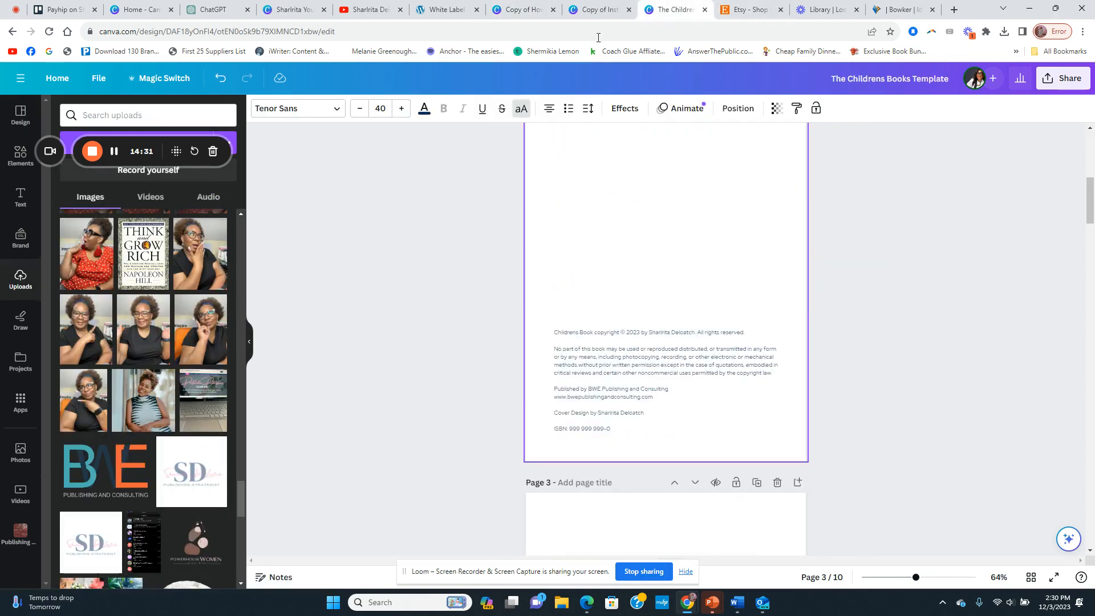
# Step: Rename the instruction sheet design with the shop owner's first name followed by "Etsy Store Intructions", and open its sharing options
pyautogui.click(599, 11)
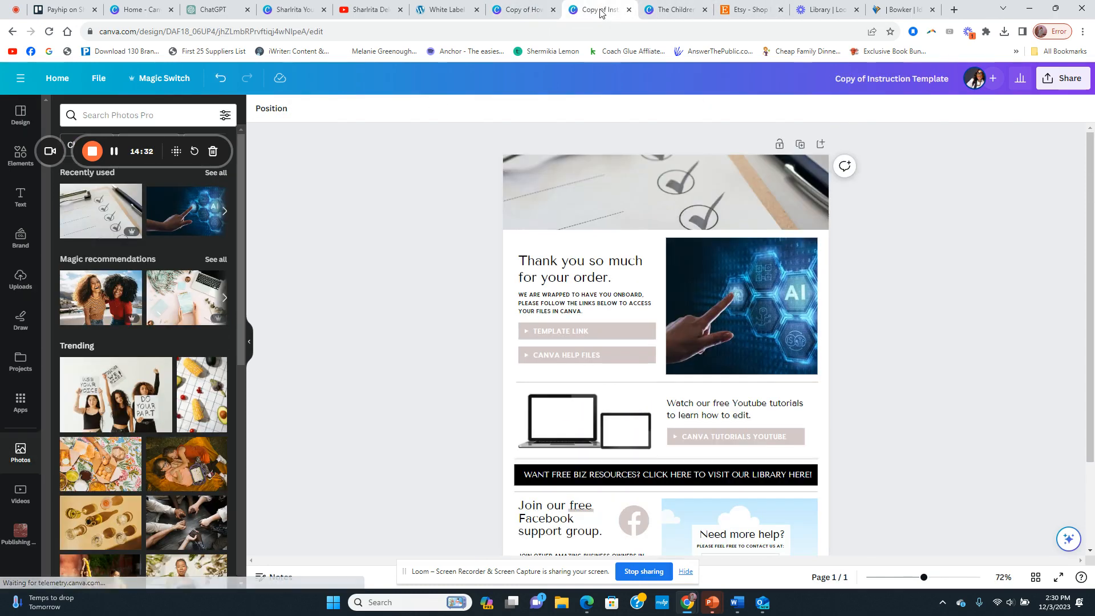
pyautogui.click(905, 80)
pyautogui.write('Shar')
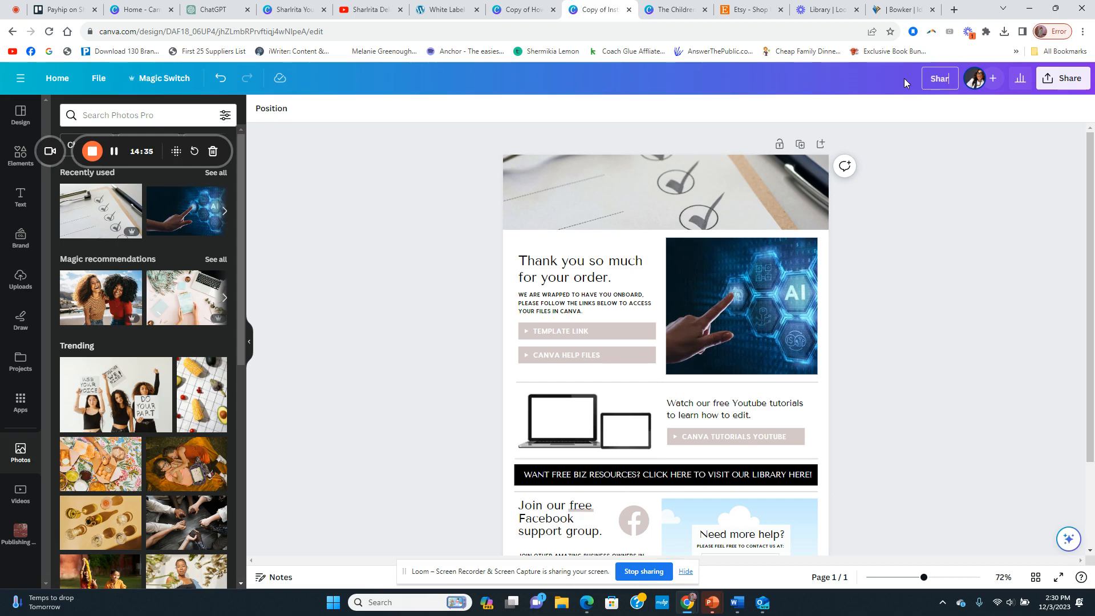
pyautogui.write("lrita's Etsy Store Intructions")
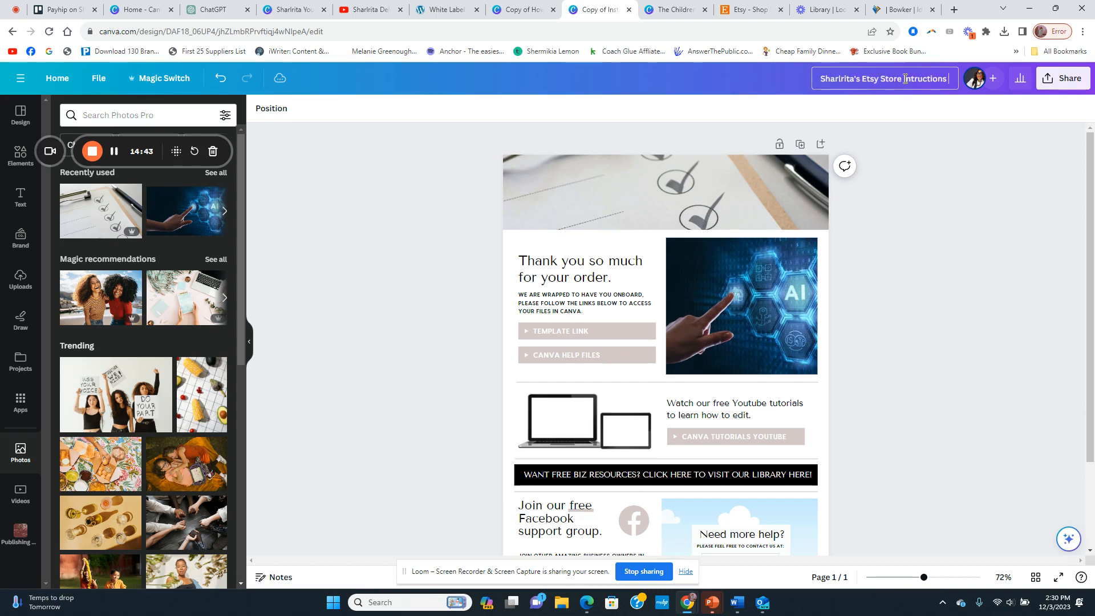
pyautogui.click(920, 184)
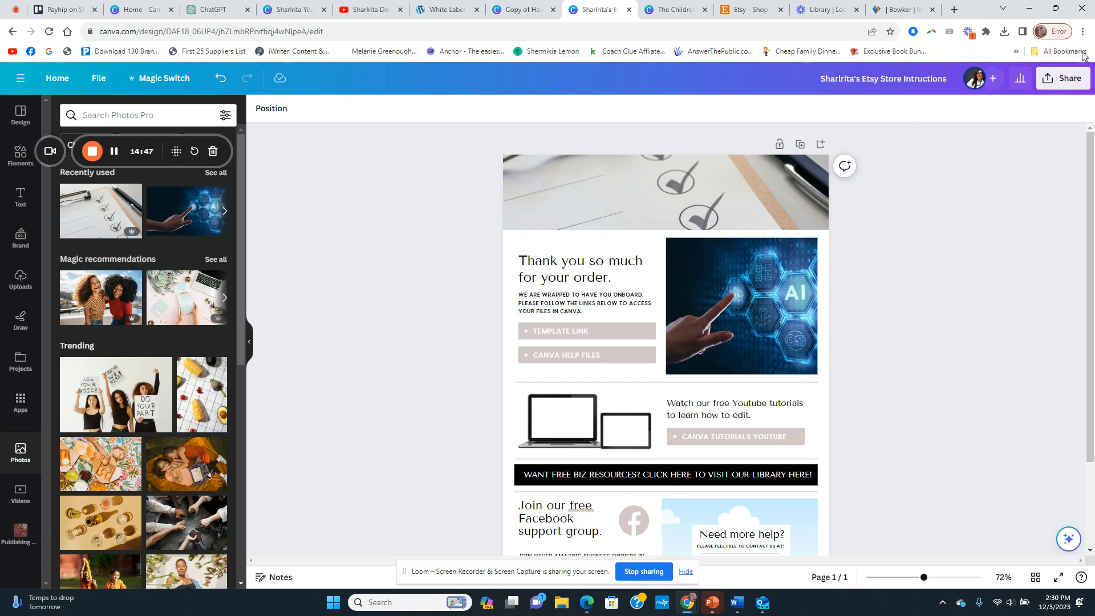
pyautogui.click(1041, 85)
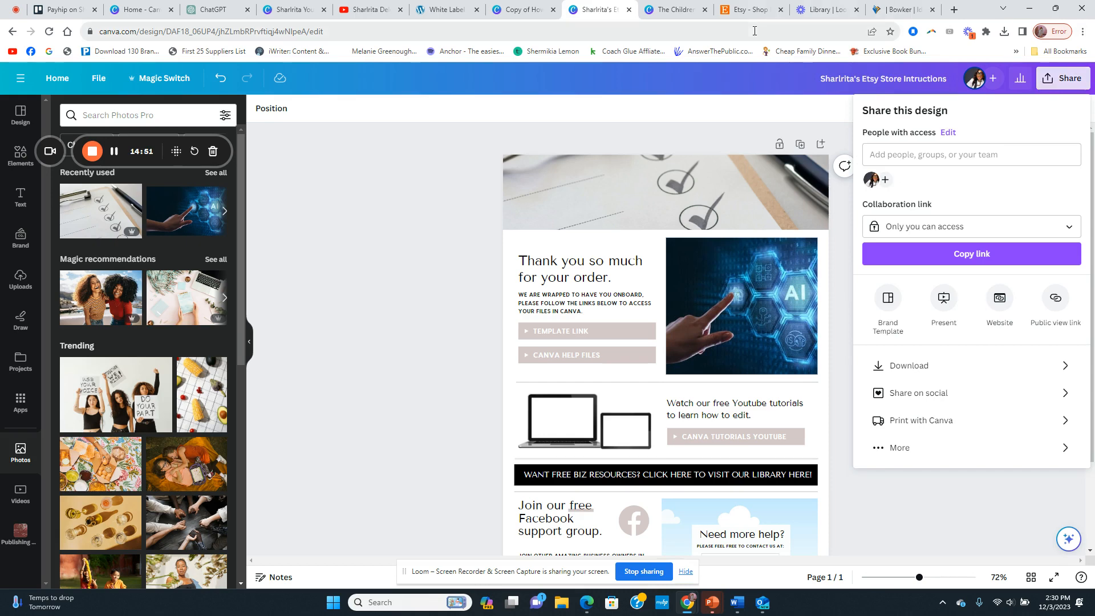
# Step: Switch to the Etsy shop manager and start adding a new listing from the shop's listings page
pyautogui.click(752, 9)
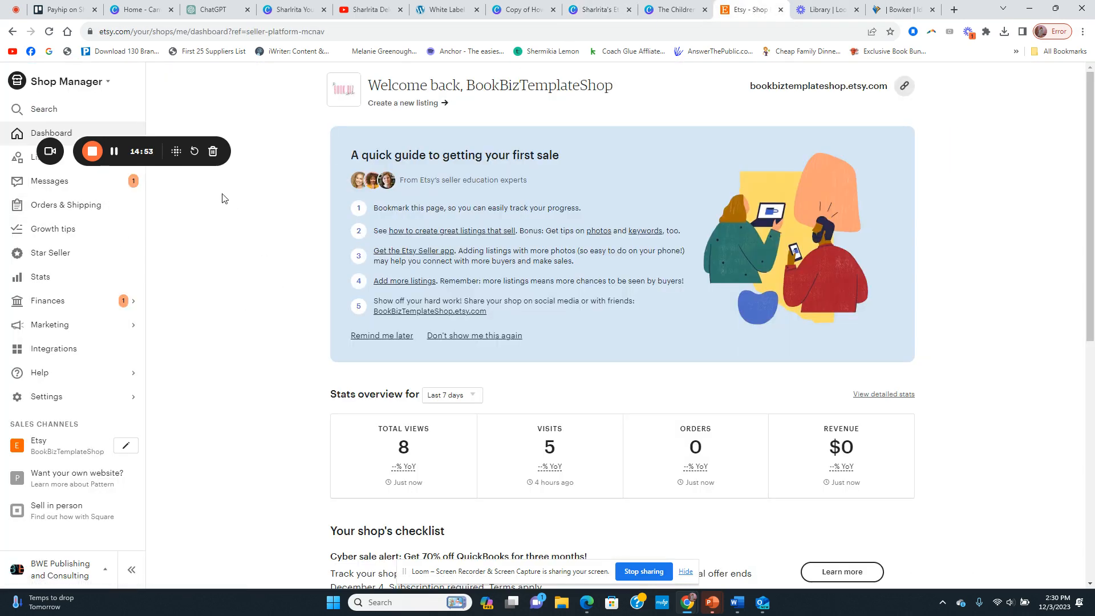
pyautogui.click(96, 162)
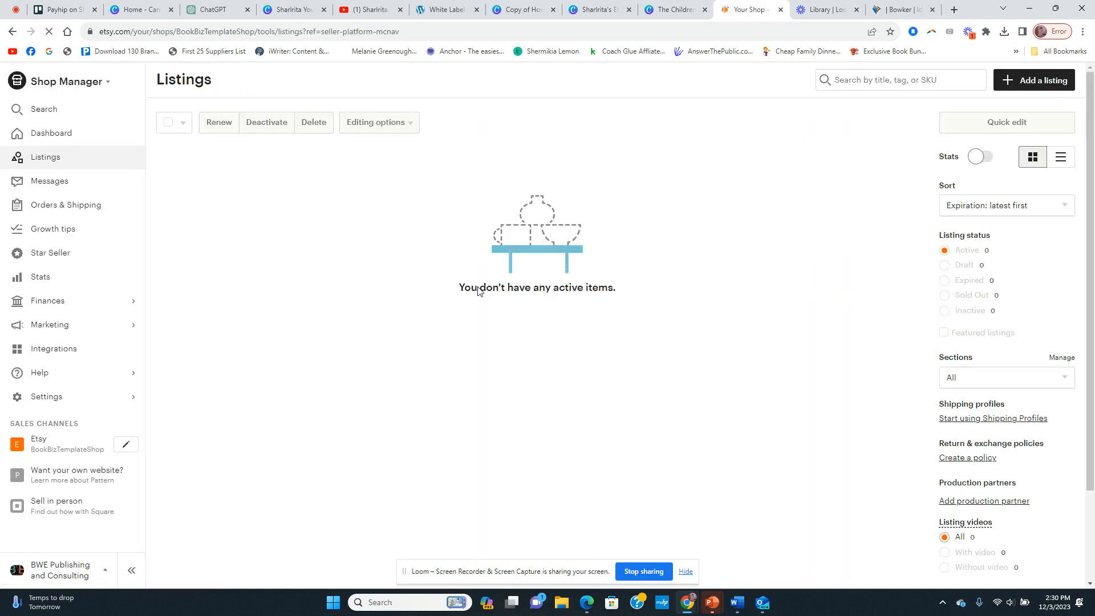
pyautogui.click(1050, 79)
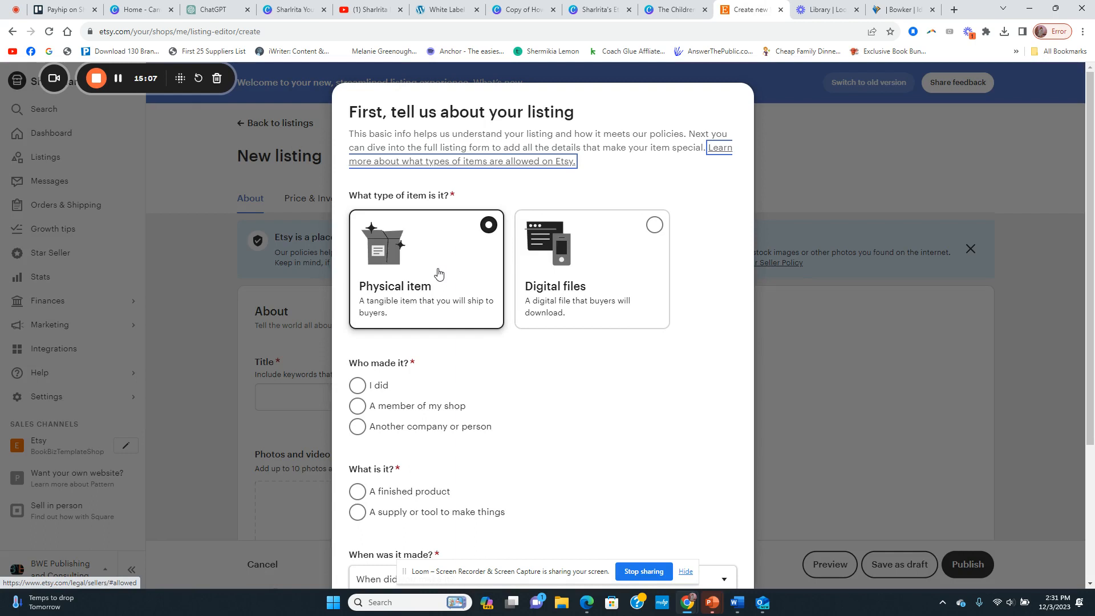
# Step: Classify the new listing as digital files, made by "I did", and as a supply or tool to make things
pyautogui.click(541, 290)
pyautogui.scroll(-2, 556, 289)
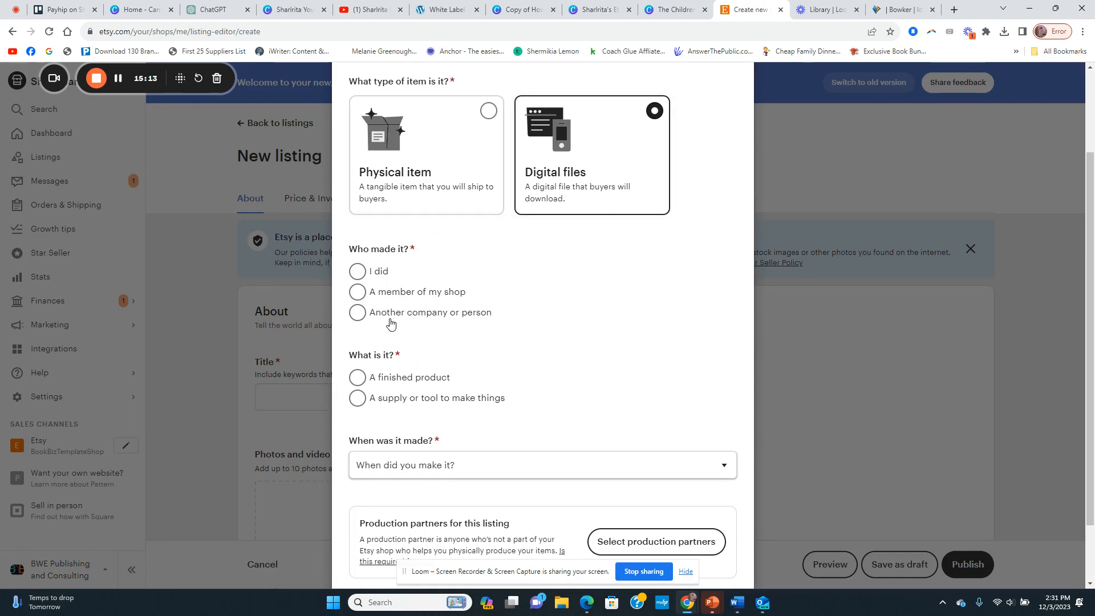
pyautogui.click(354, 277)
pyautogui.scroll(-2, 532, 291)
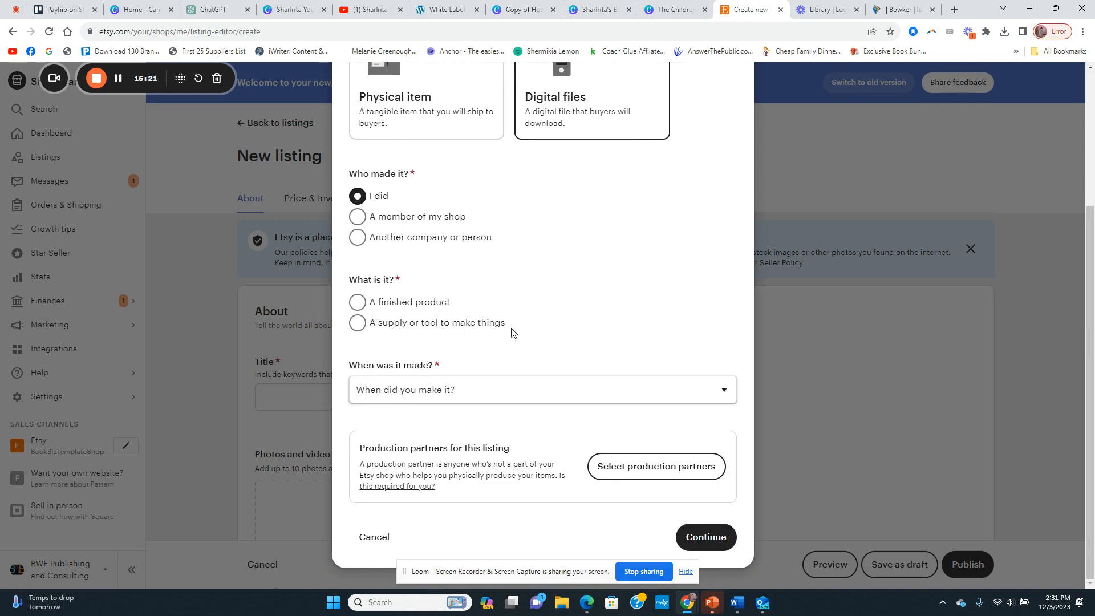
pyautogui.click(357, 322)
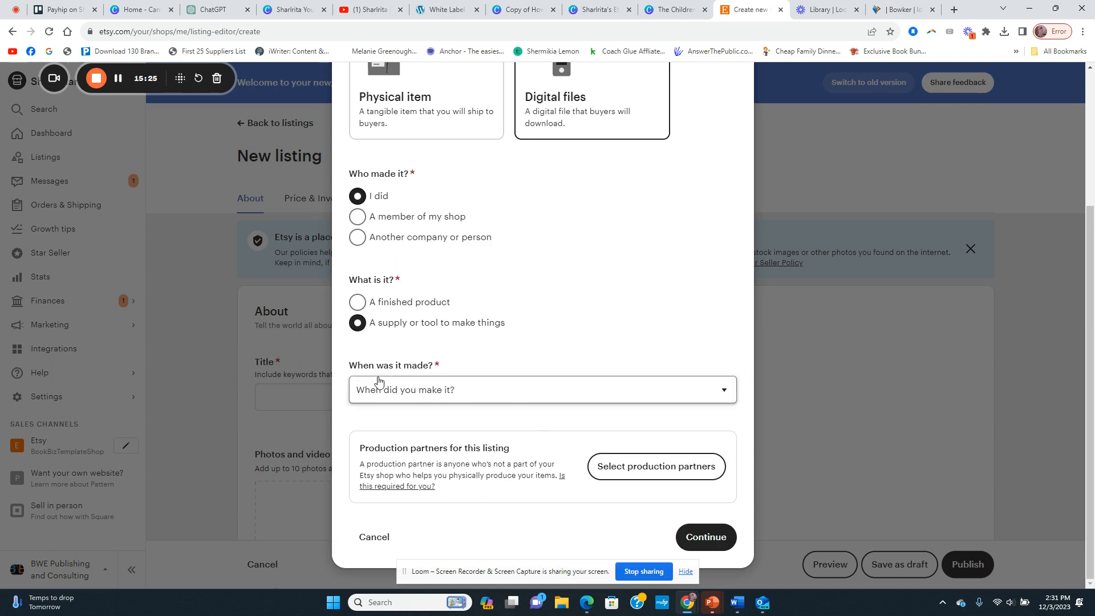
# Step: Set when the item was made to 2020 - 2023 and continue to the full listing form
pyautogui.click(422, 393)
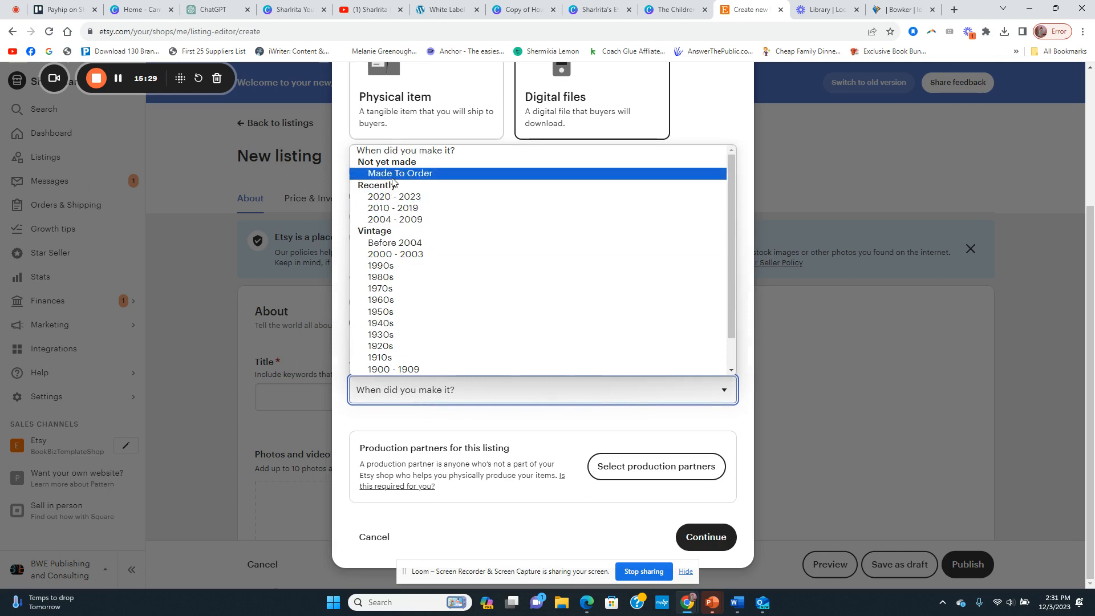
pyautogui.click(343, 361)
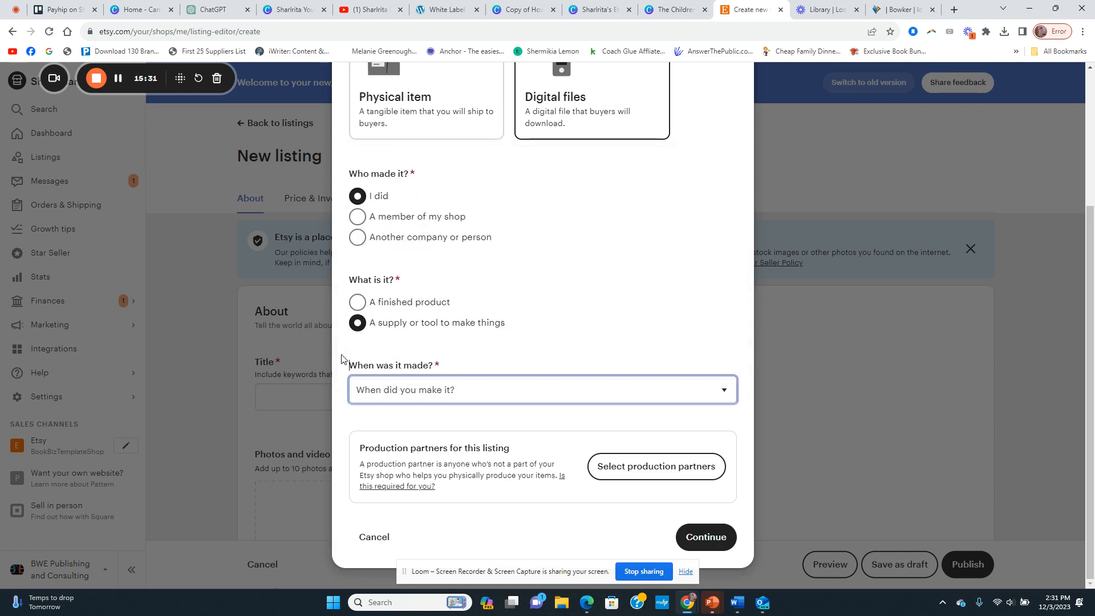
pyautogui.click(412, 392)
pyautogui.scroll(-1, 404, 279)
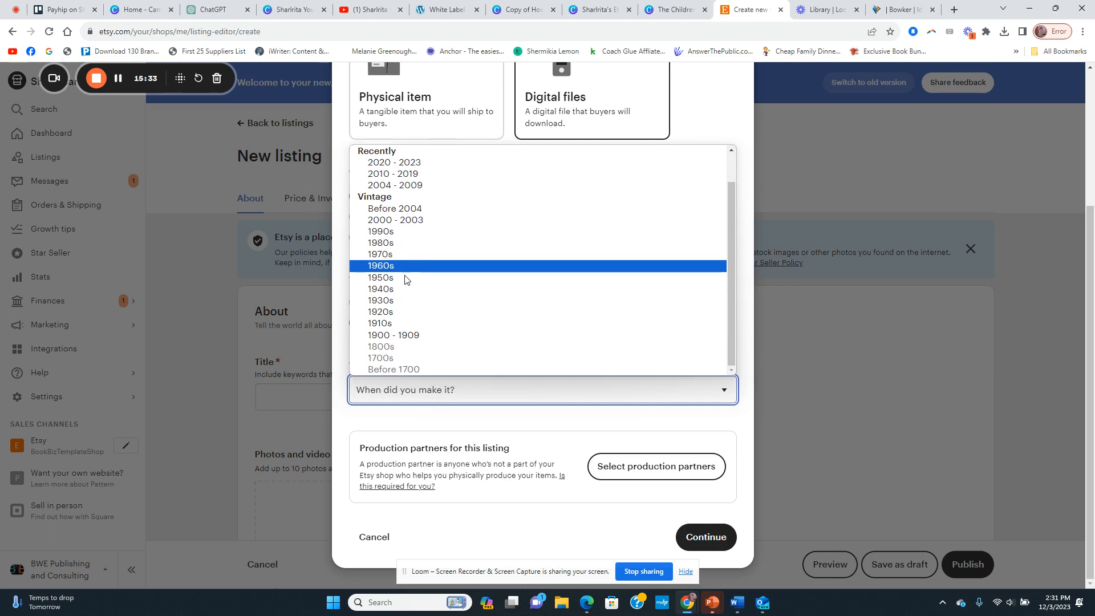
pyautogui.scroll(1, 403, 280)
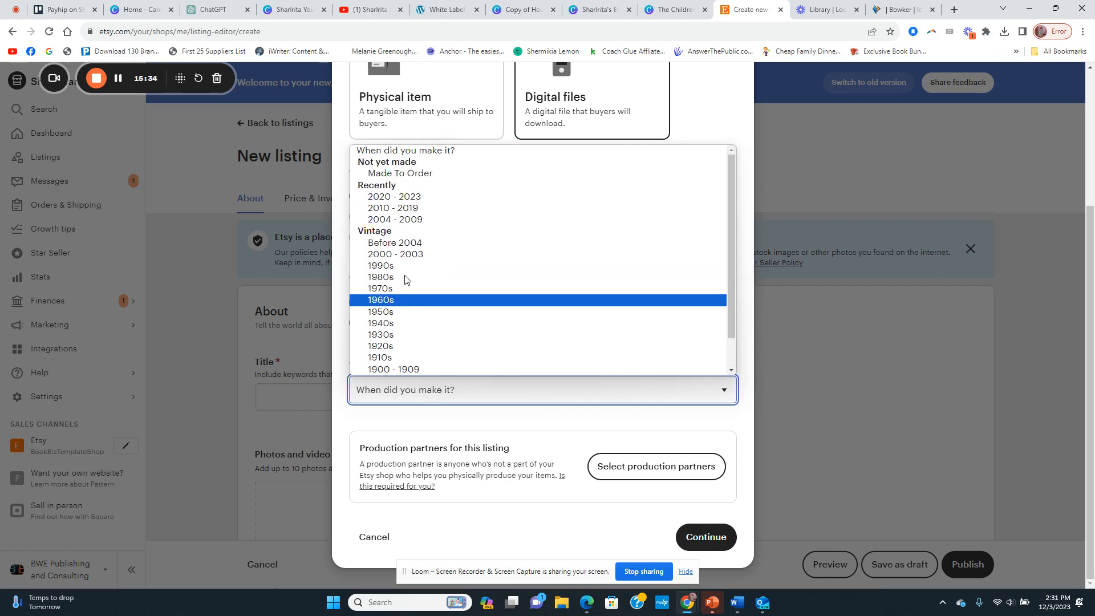
pyautogui.click(409, 200)
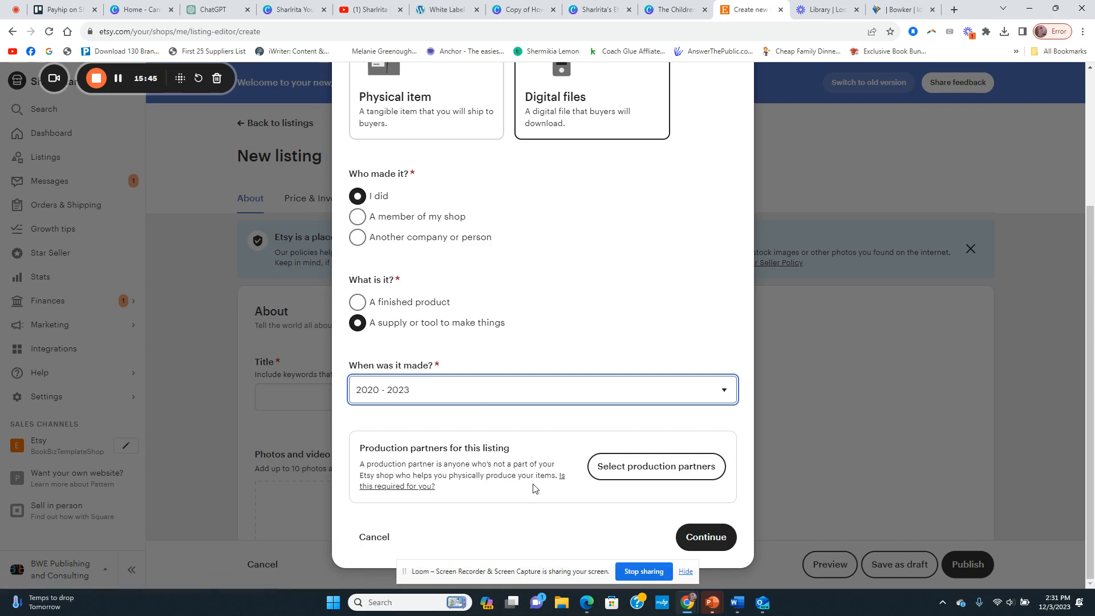
pyautogui.click(696, 536)
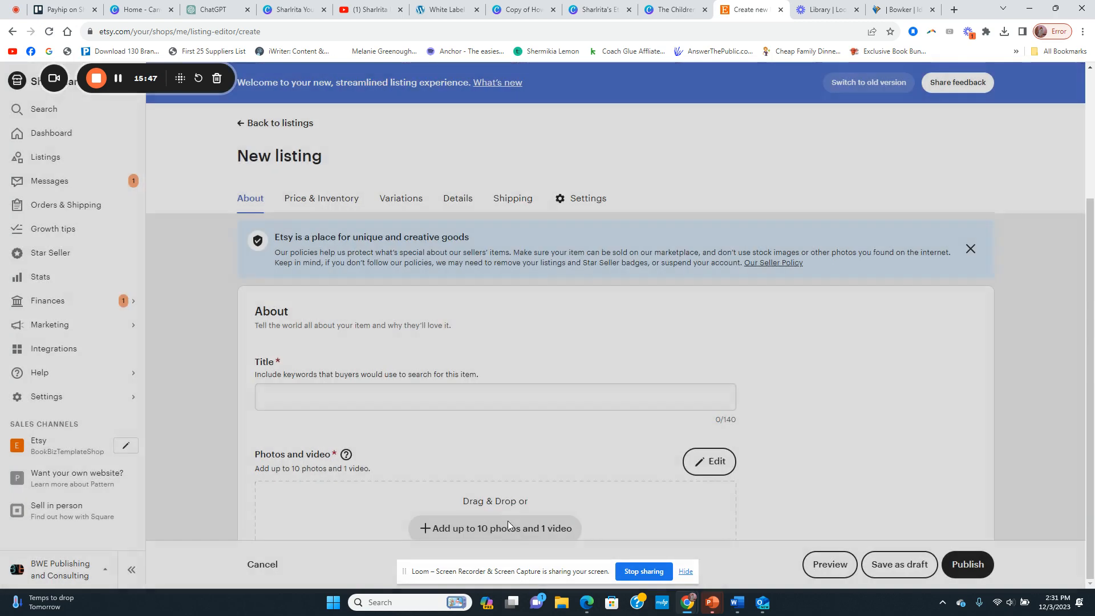
# Step: Title the listing "the Childrens Book Template"
pyautogui.scroll(-1, 349, 293)
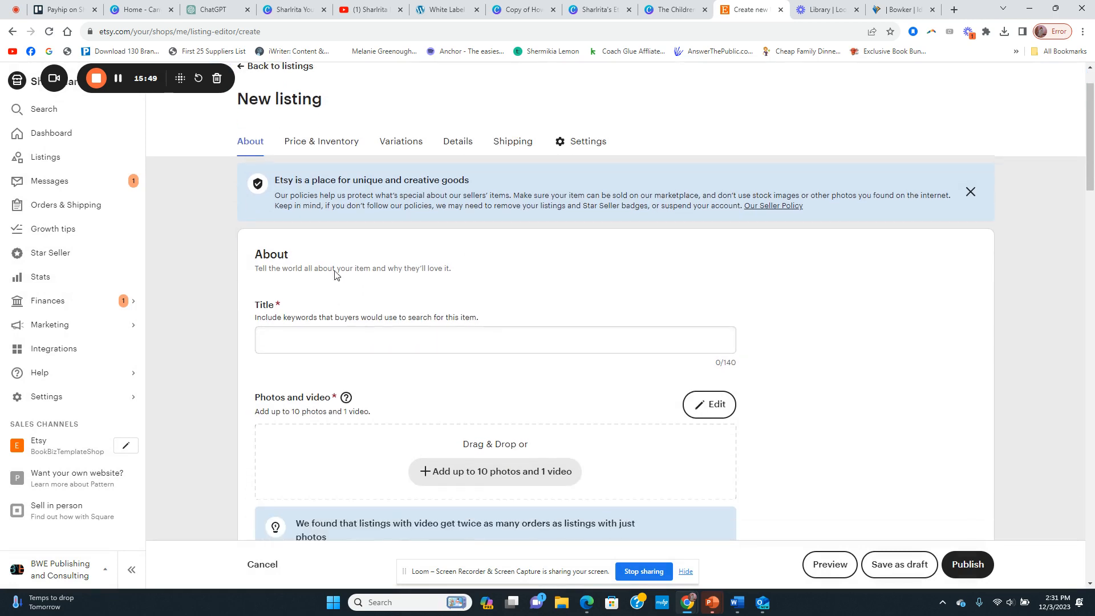
pyautogui.click(292, 340)
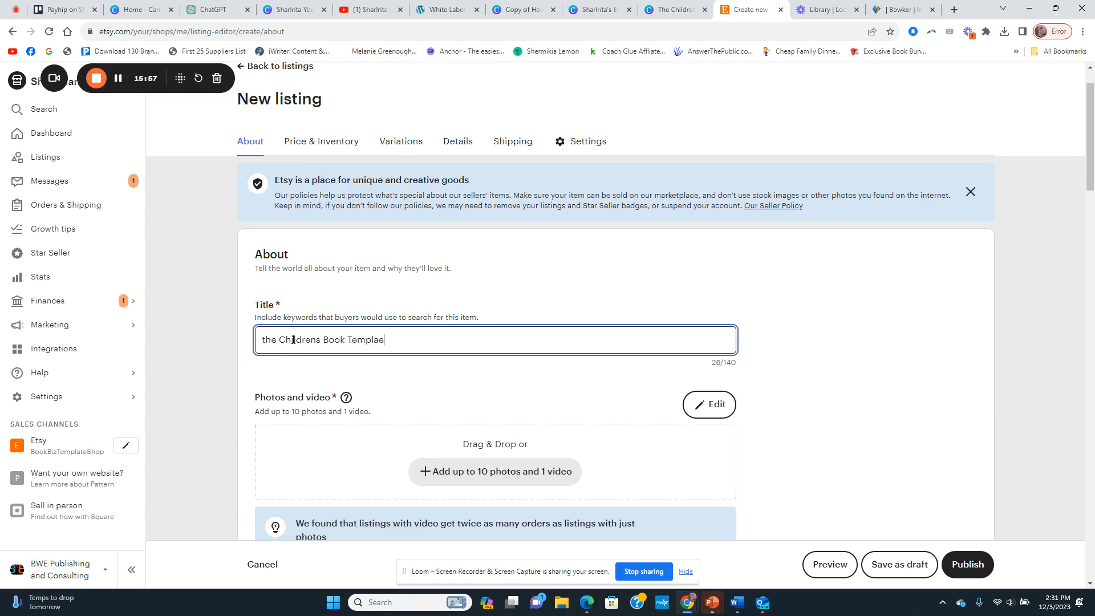
pyautogui.scroll(-4, 292, 340)
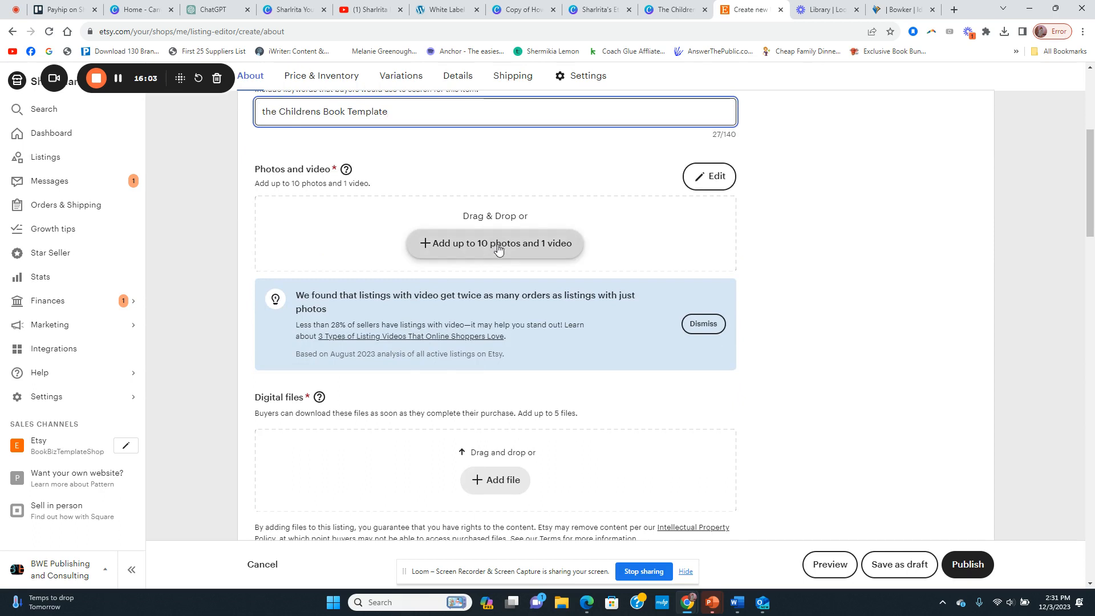
# Step: Switch to the Secret Weapon site and open the Mega Mockup product from its selling tools
pyautogui.click(439, 12)
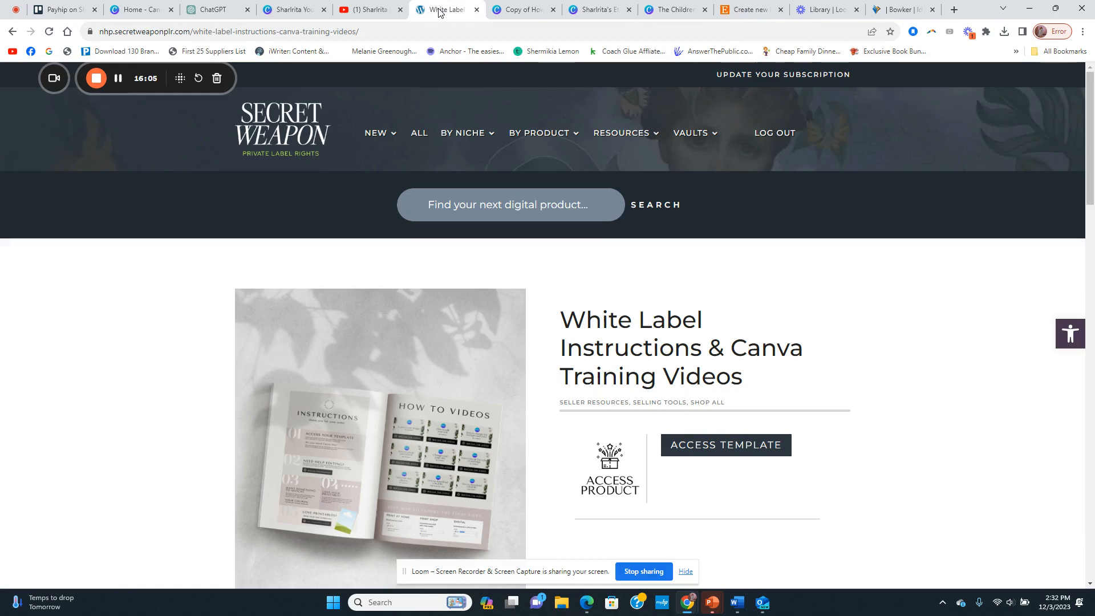
pyautogui.moveTo(618, 142)
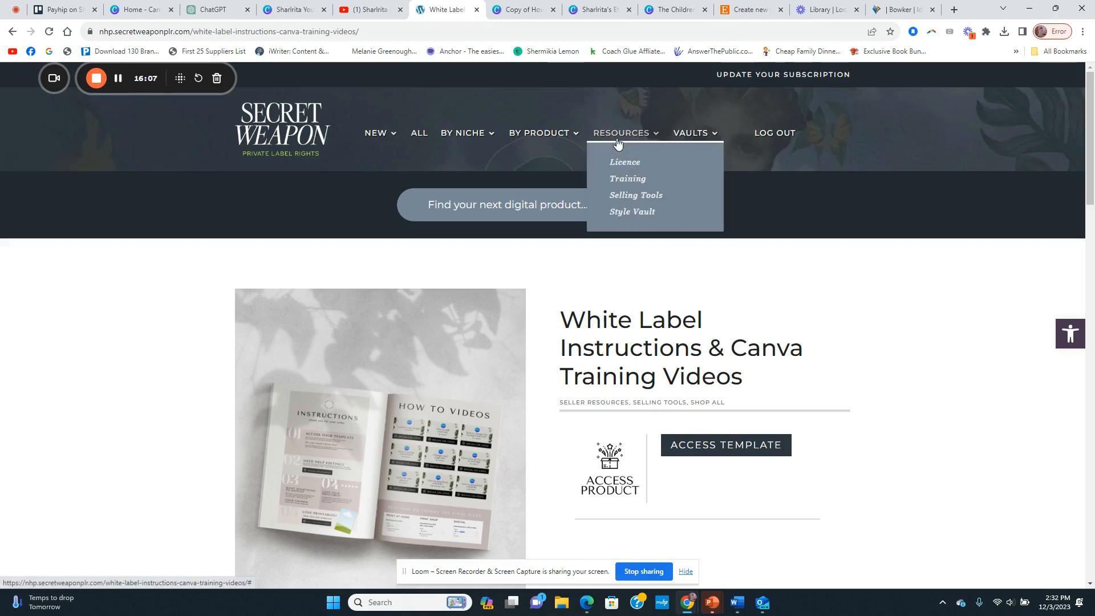
pyautogui.click(642, 194)
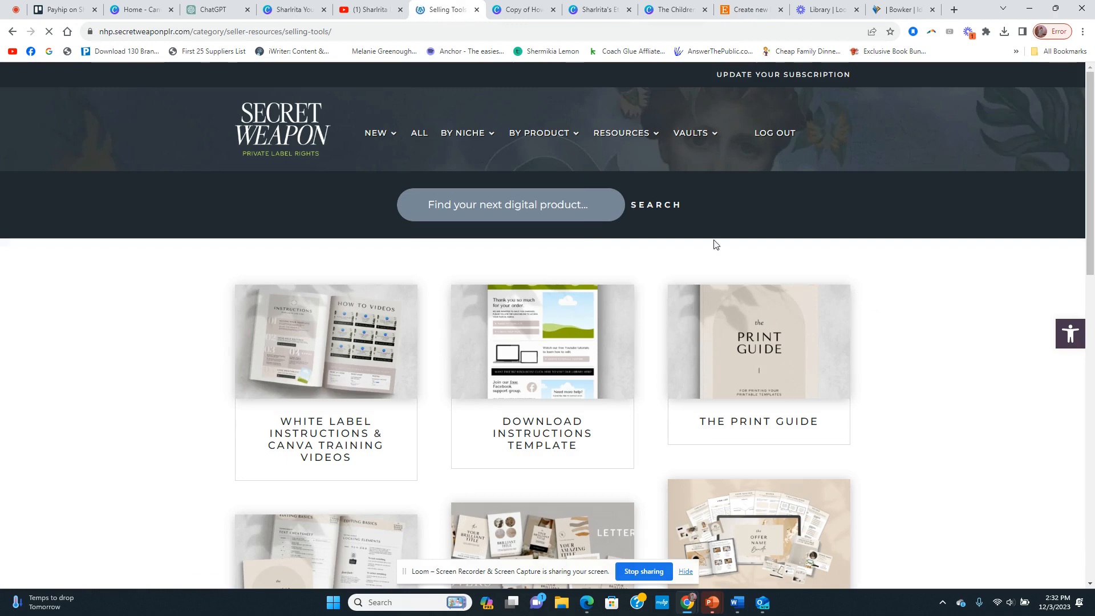
pyautogui.scroll(-3, 836, 415)
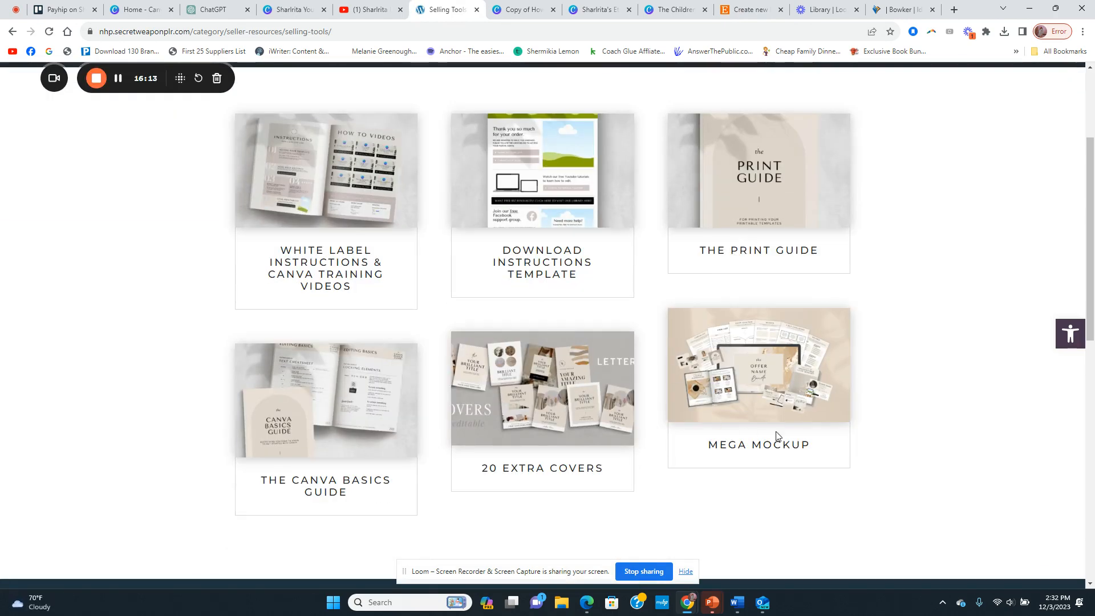
pyautogui.click(752, 407)
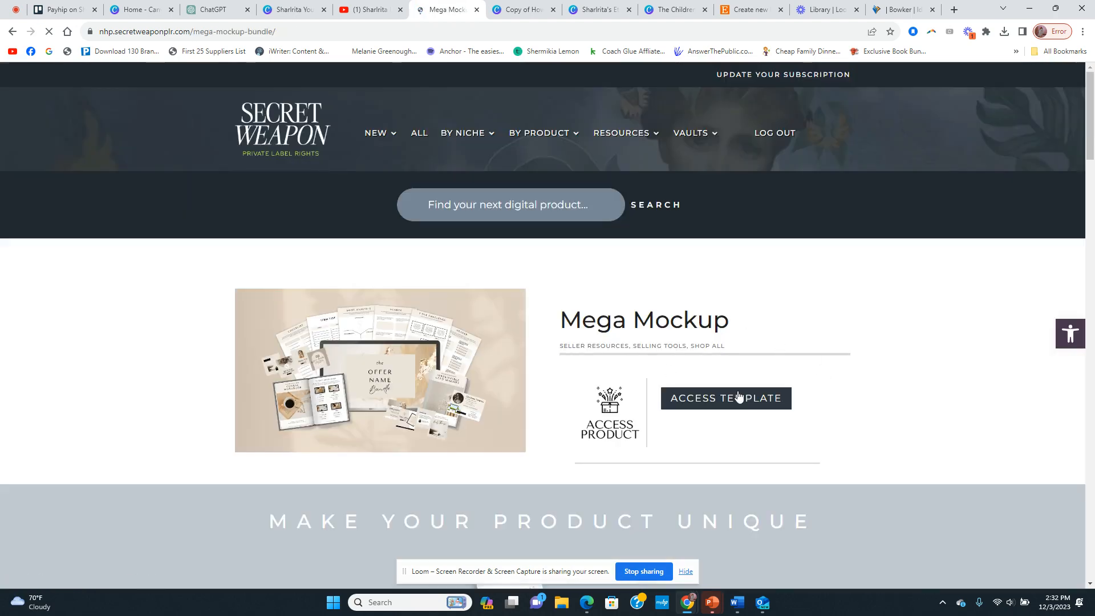
# Step: Create a new Canva design from the Mega Mockup template and review its sample page and blank page
pyautogui.click(736, 402)
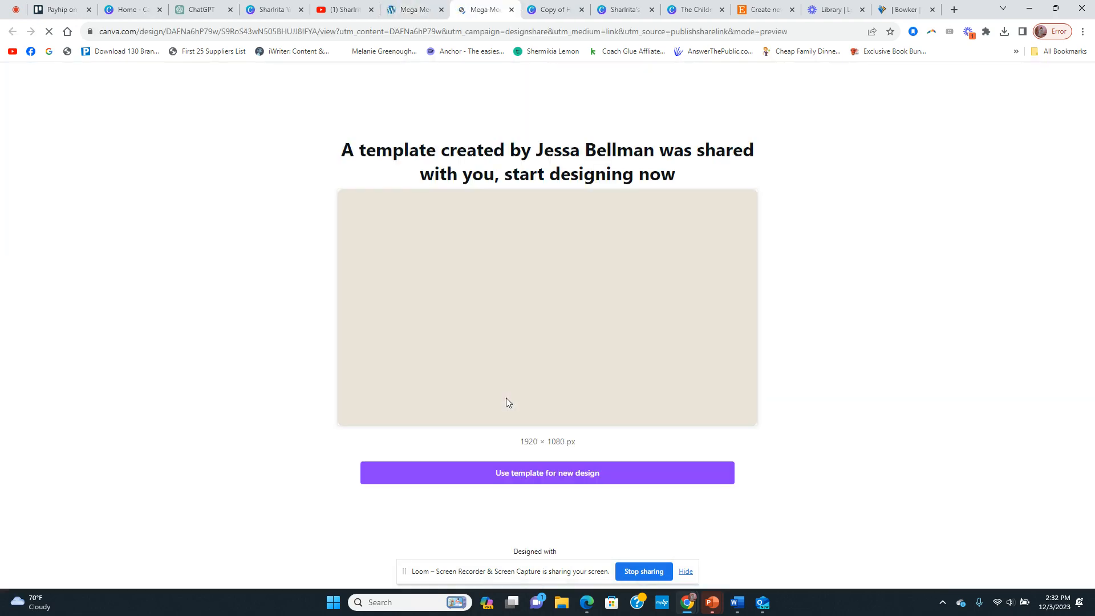
pyautogui.click(538, 486)
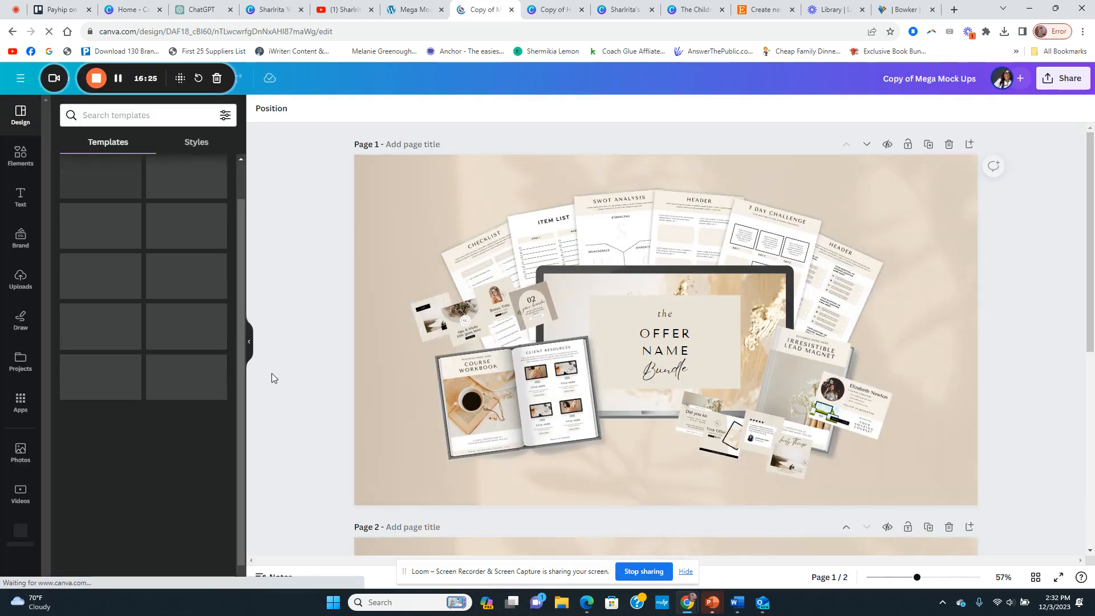
pyautogui.scroll(-7, 398, 452)
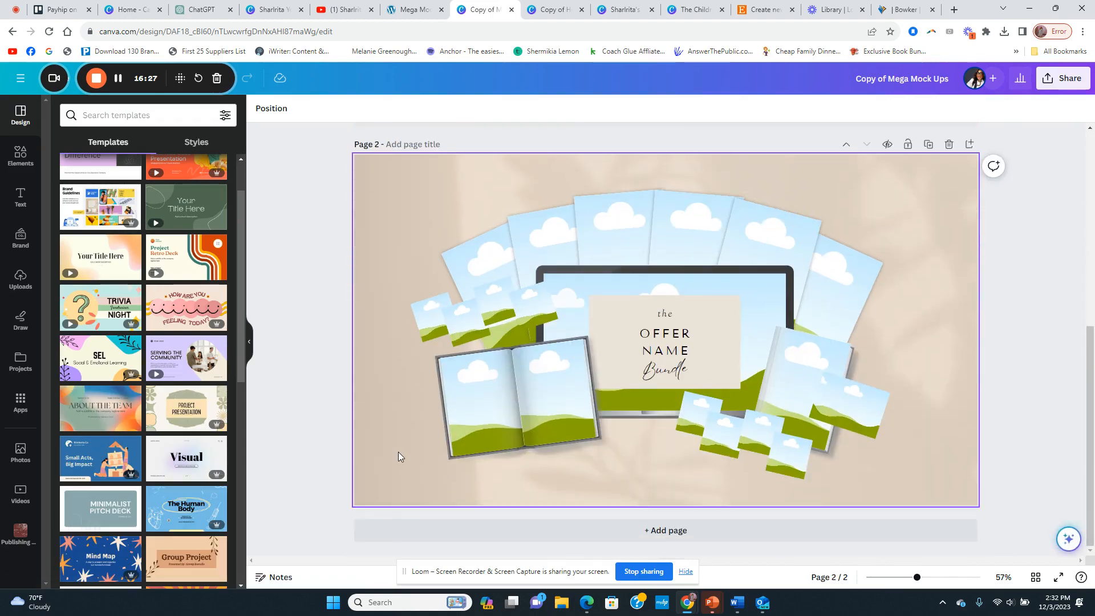
pyautogui.scroll(7, 400, 460)
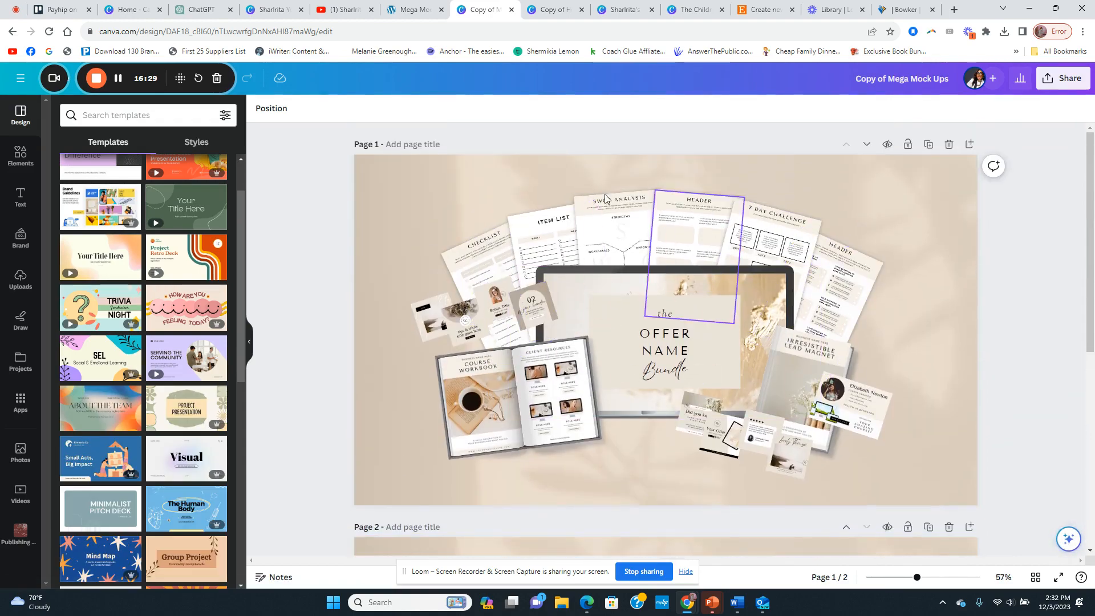
pyautogui.scroll(-6, 514, 381)
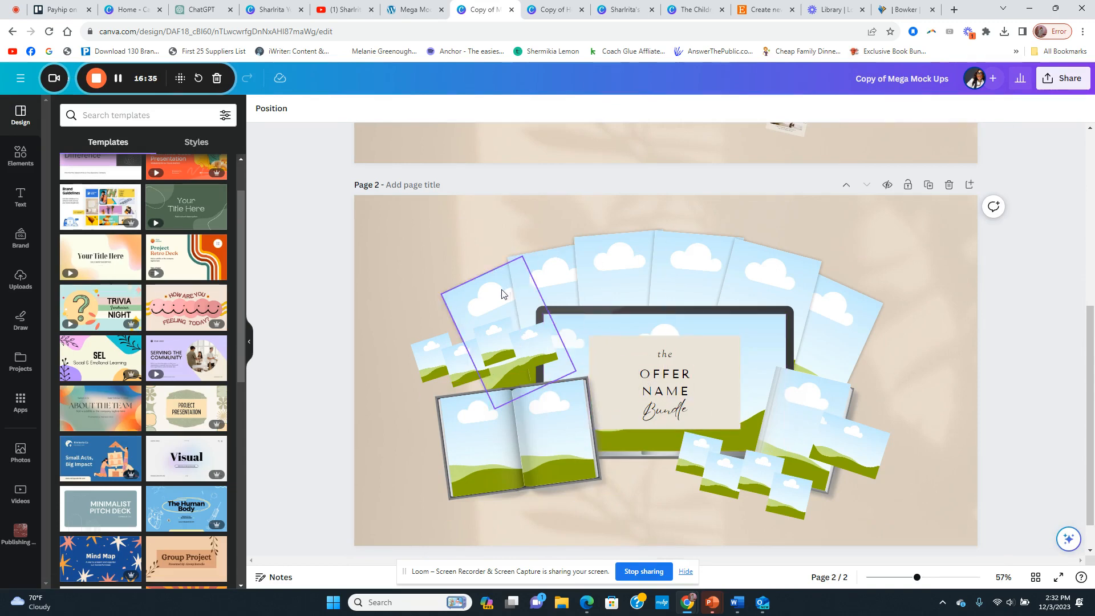
pyautogui.scroll(1, 487, 208)
pyautogui.scroll(5, 487, 203)
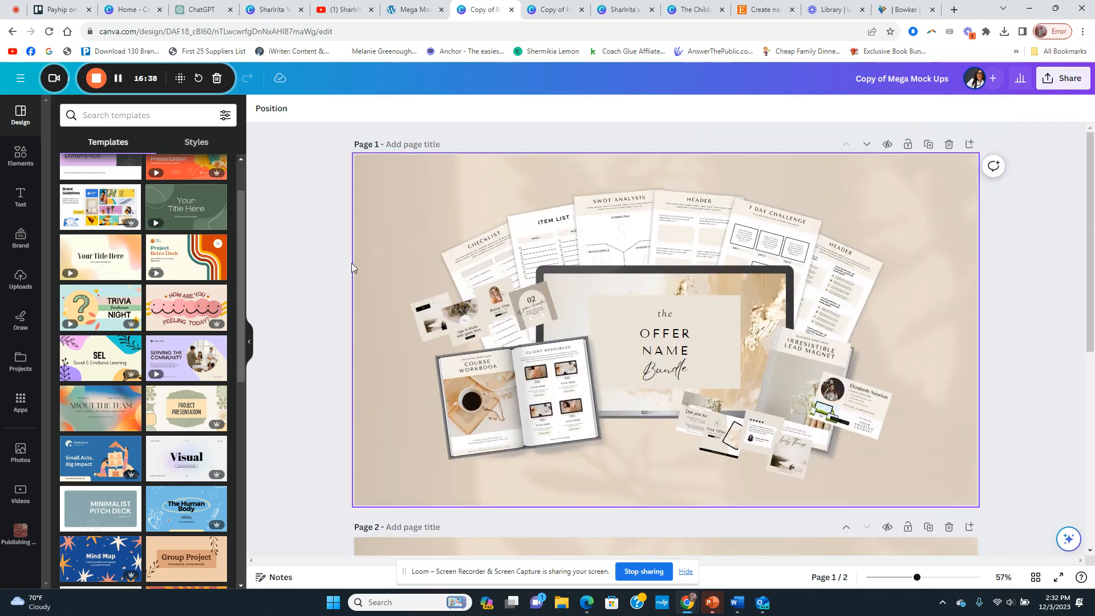
# Step: Switch to The Childrens Books Template design and download only its cover, page 1, as a PNG
pyautogui.click(546, 18)
pyautogui.click(632, 18)
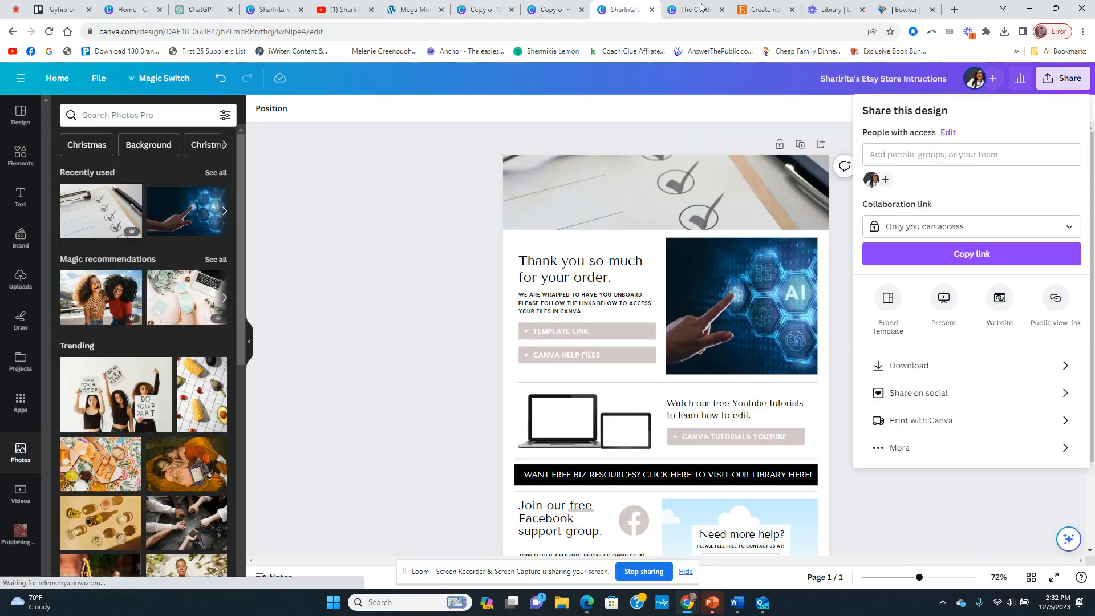
pyautogui.click(695, 9)
pyautogui.scroll(5, 487, 263)
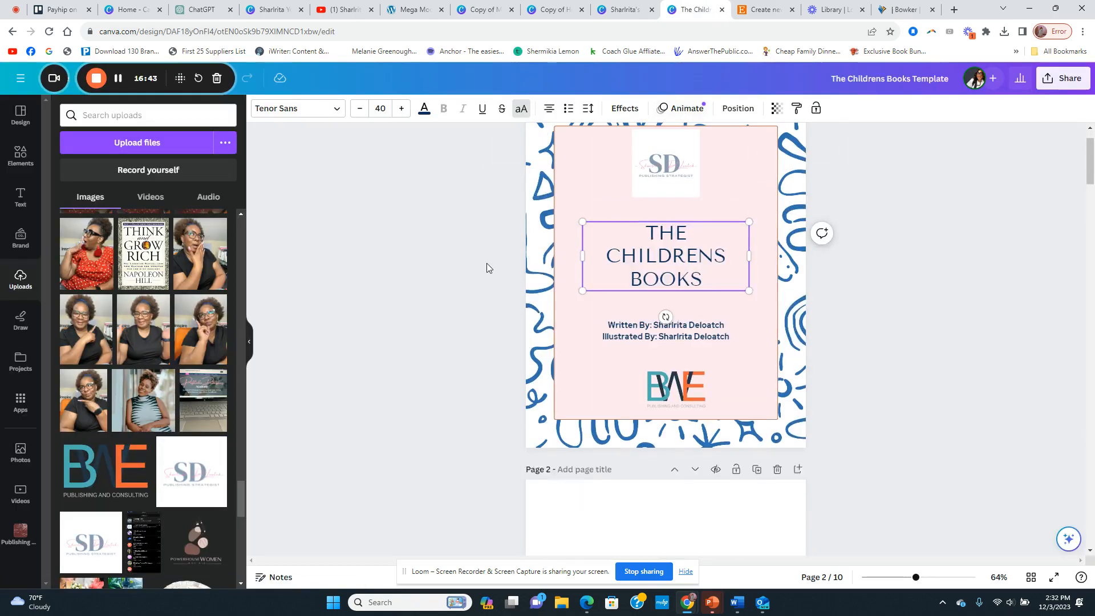
pyautogui.click(934, 284)
pyautogui.click(1063, 78)
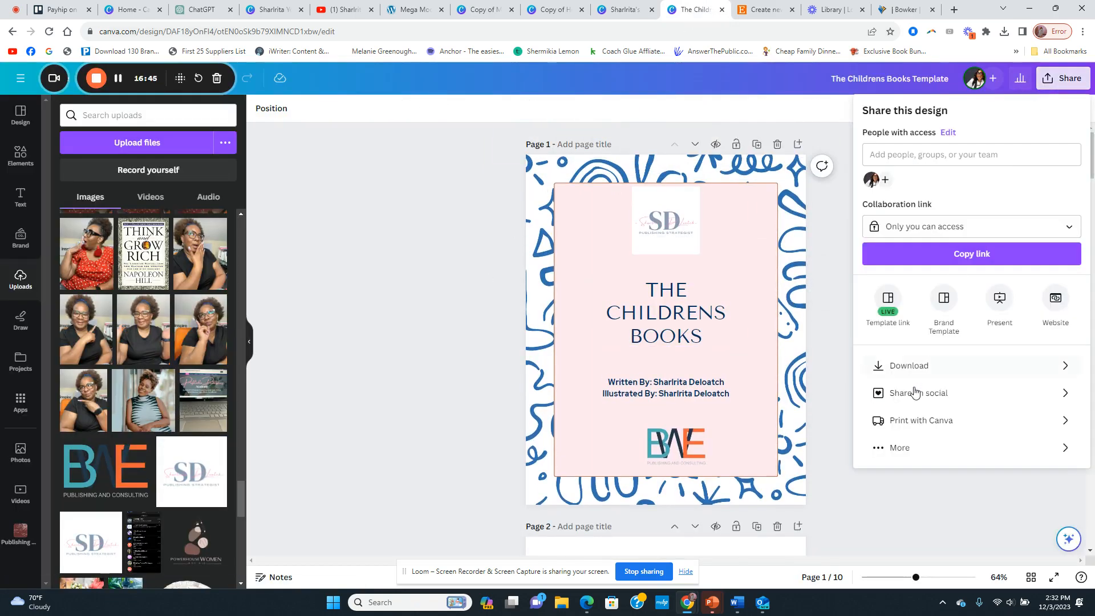
pyautogui.click(911, 366)
pyautogui.click(897, 291)
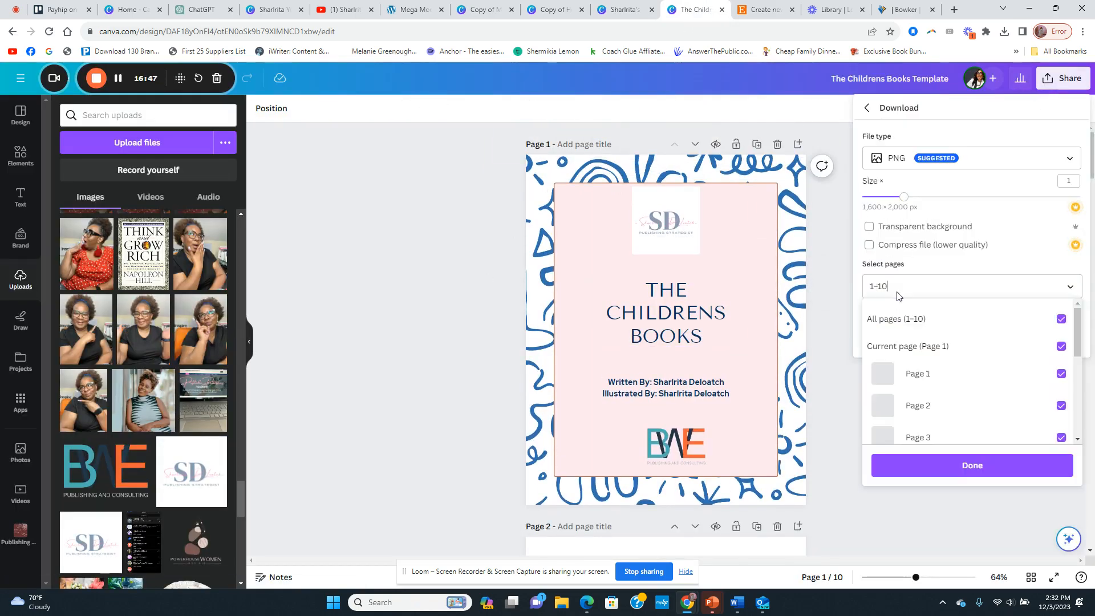
pyautogui.click(1060, 319)
pyautogui.click(923, 371)
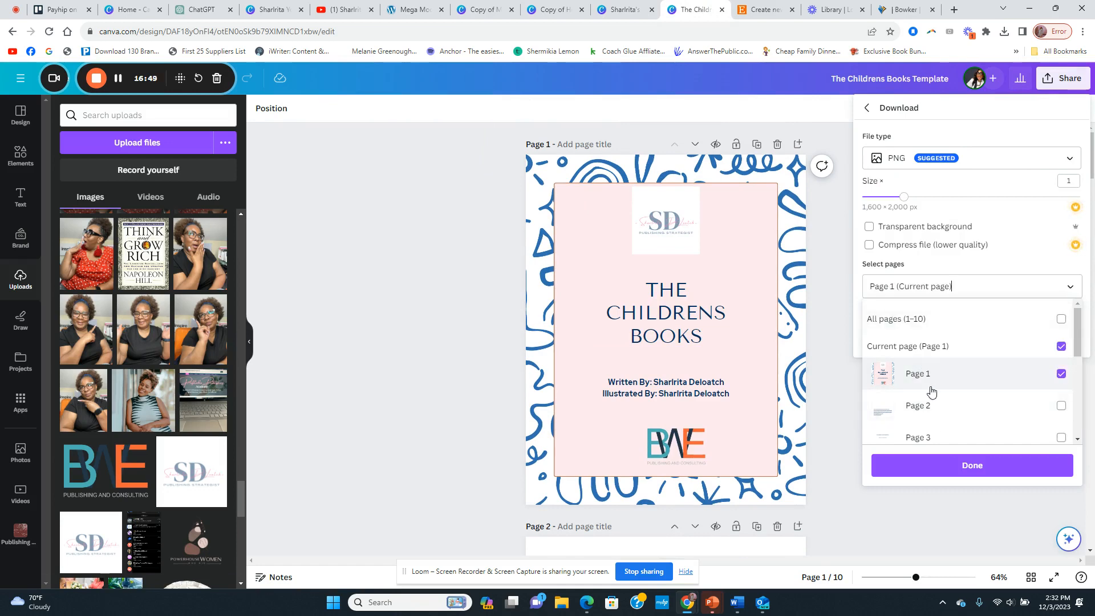
pyautogui.click(971, 465)
pyautogui.click(973, 344)
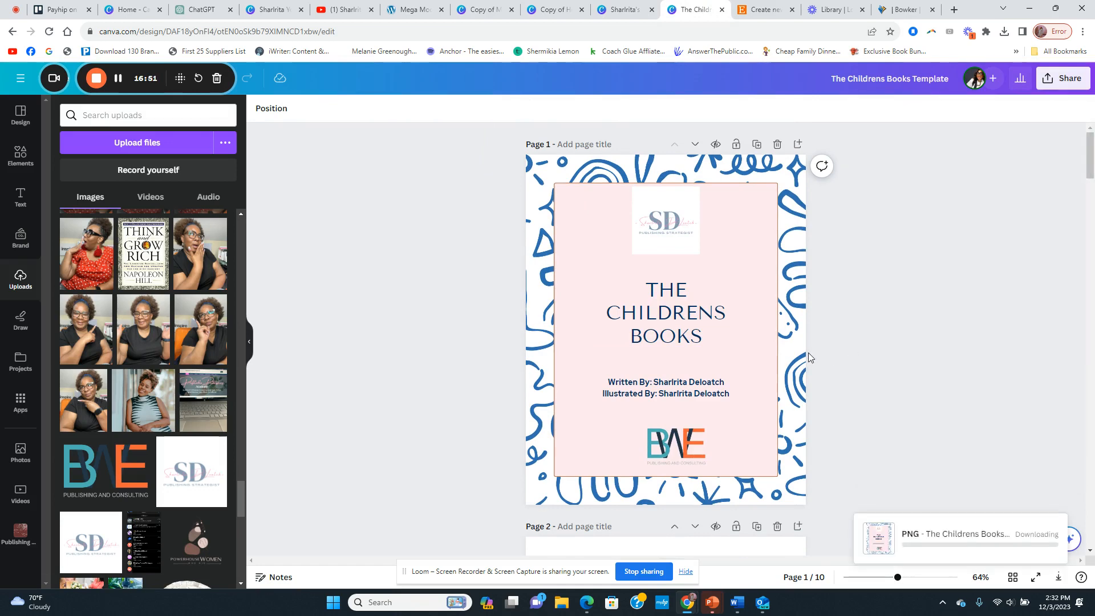
# Step: Switch from The Childrens Books Template to the Copy of Mega Mock Ups design
pyautogui.scroll(-15, 516, 365)
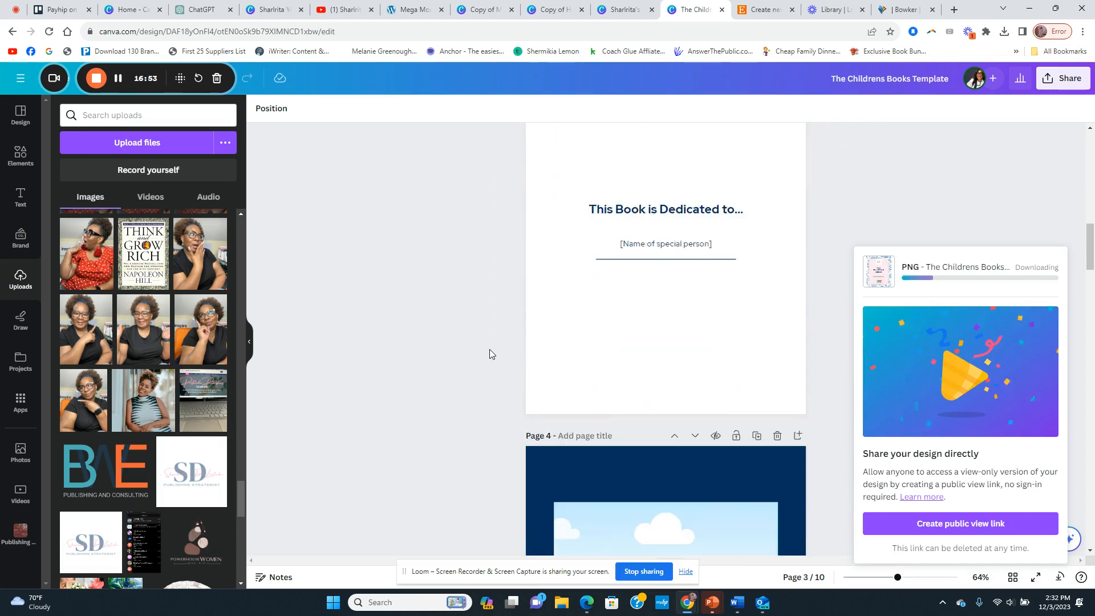
pyautogui.scroll(3, 753, 291)
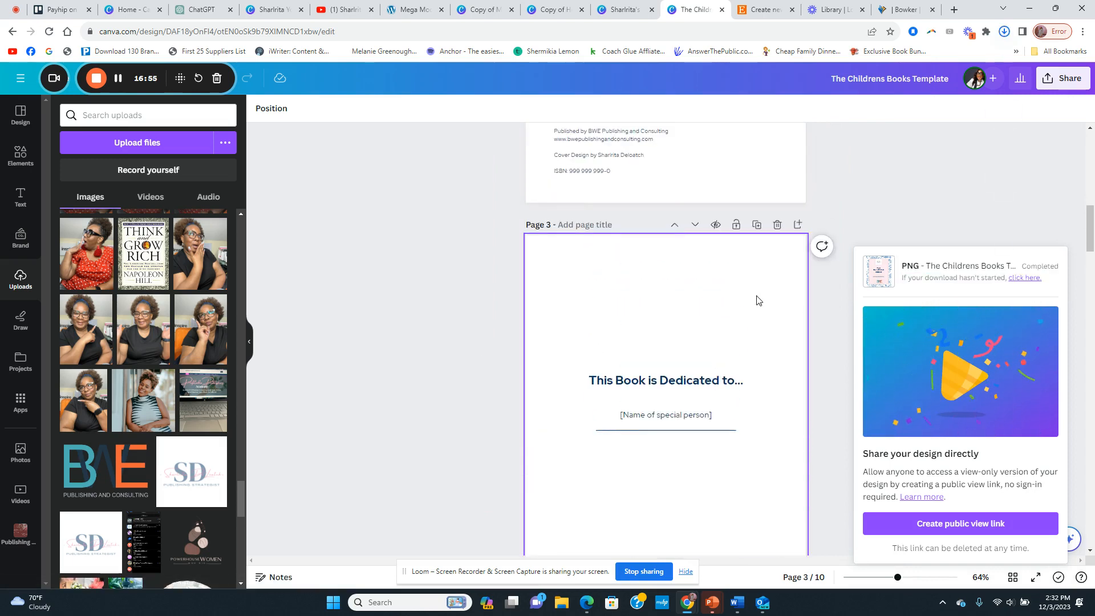
pyautogui.scroll(-8, 757, 301)
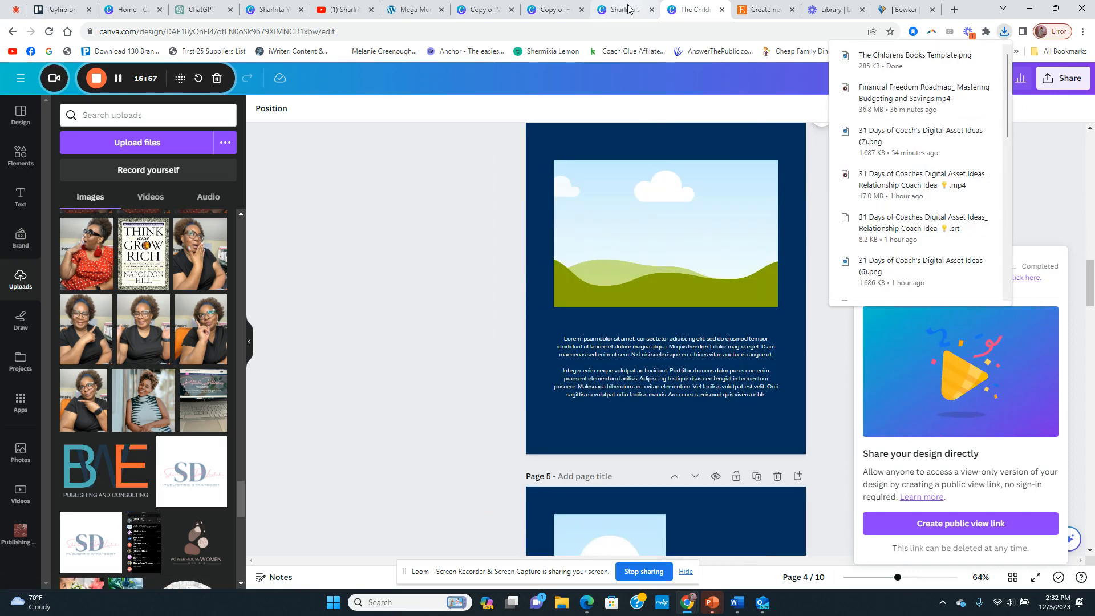
pyautogui.click(628, 8)
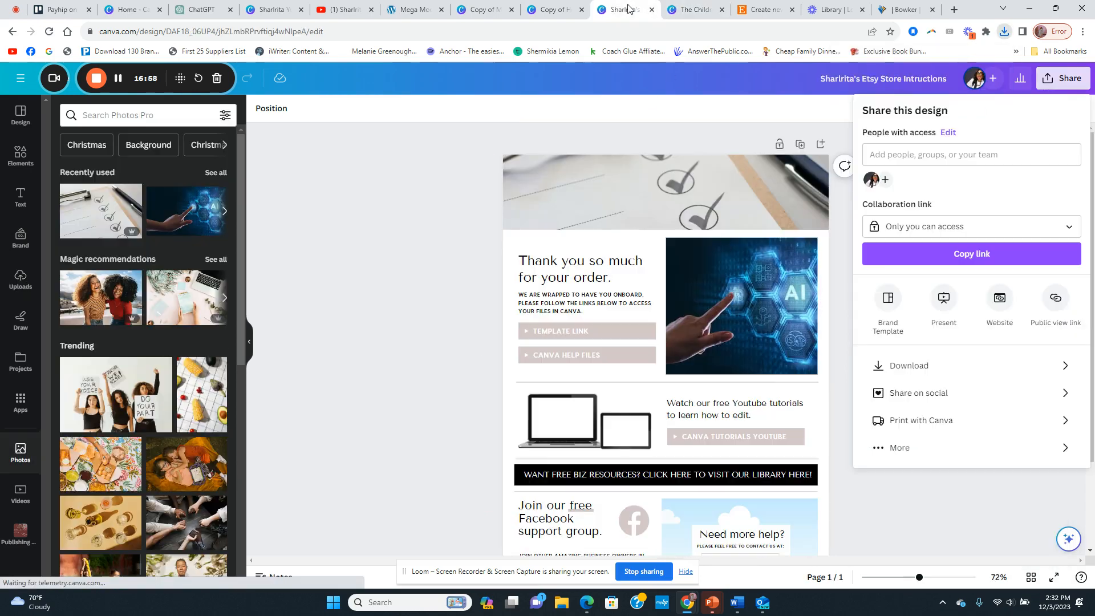
pyautogui.click(545, 17)
pyautogui.click(491, 11)
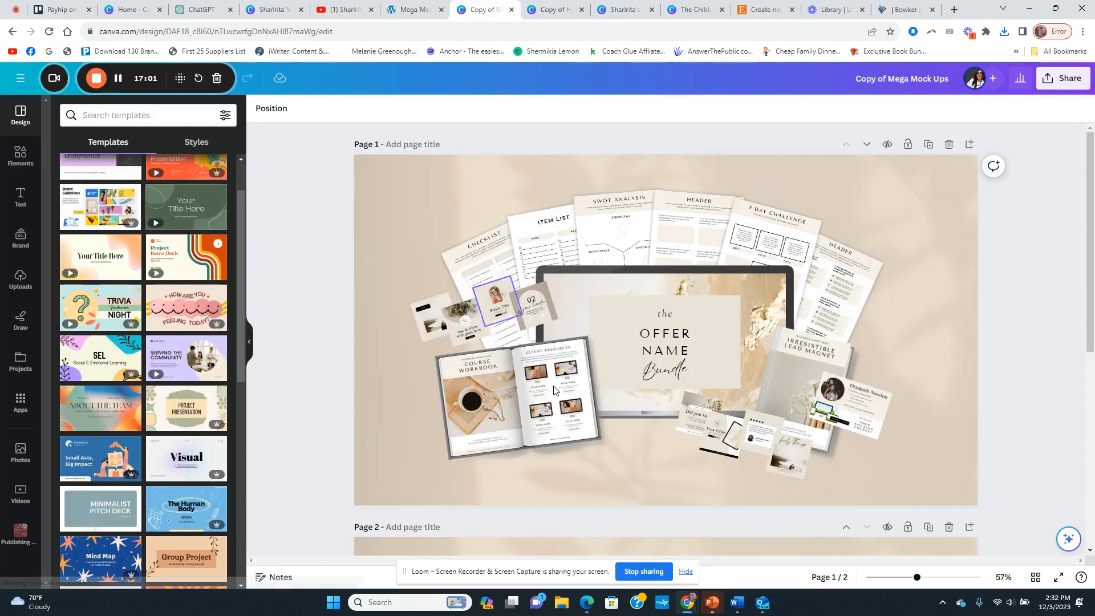
# Step: Upload the downloaded cover image, The Childrens Books Template.png, to the mockup design's uploads
pyautogui.click(22, 280)
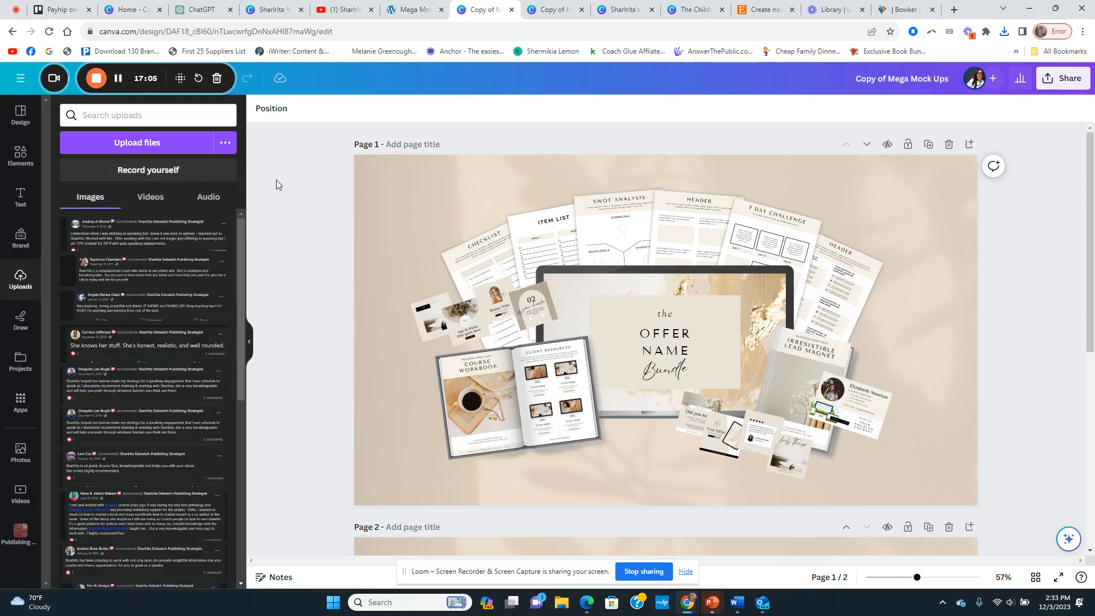
pyautogui.click(147, 143)
pyautogui.click(135, 121)
pyautogui.click(451, 289)
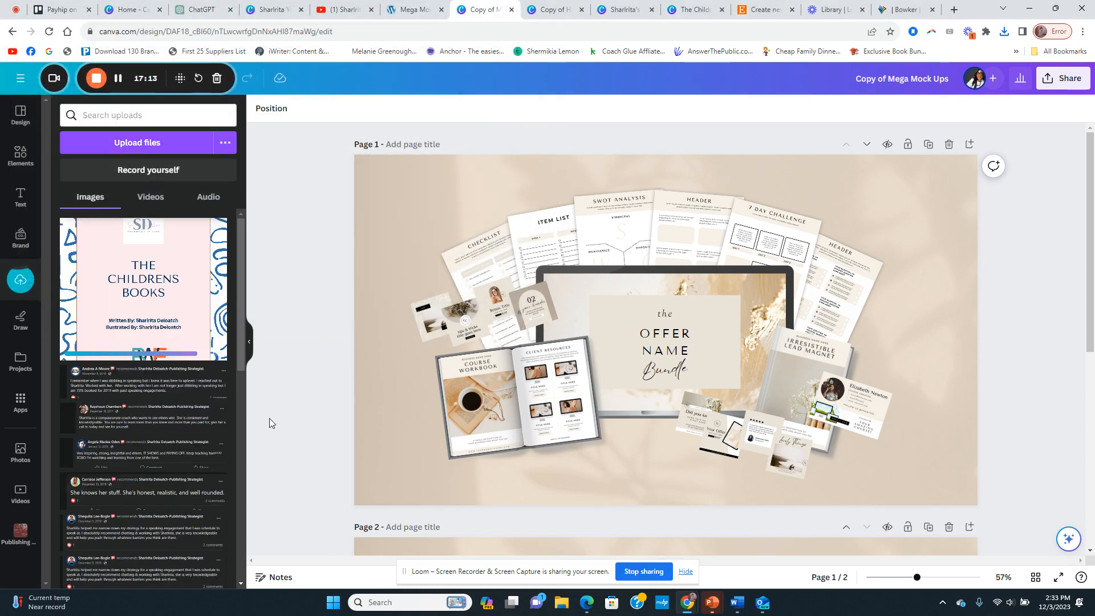
# Step: Replace the Checklist sheet on page 1 of the mockup with the uploaded children's book cover
pyautogui.moveTo(143, 305); pyautogui.dragTo(435, 252)
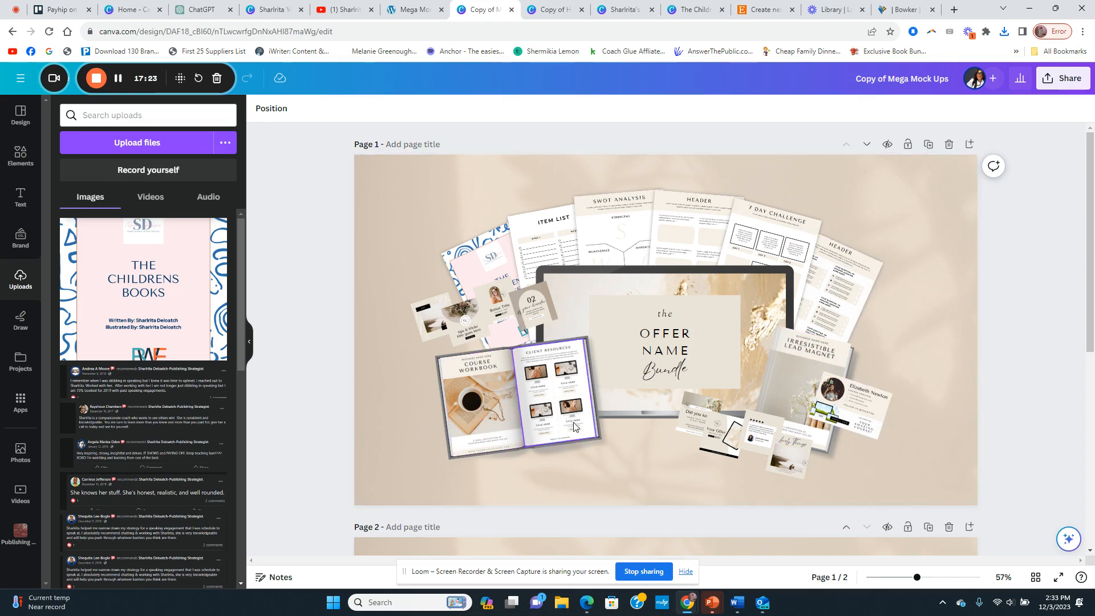
pyautogui.moveTo(575, 428); pyautogui.dragTo(576, 425)
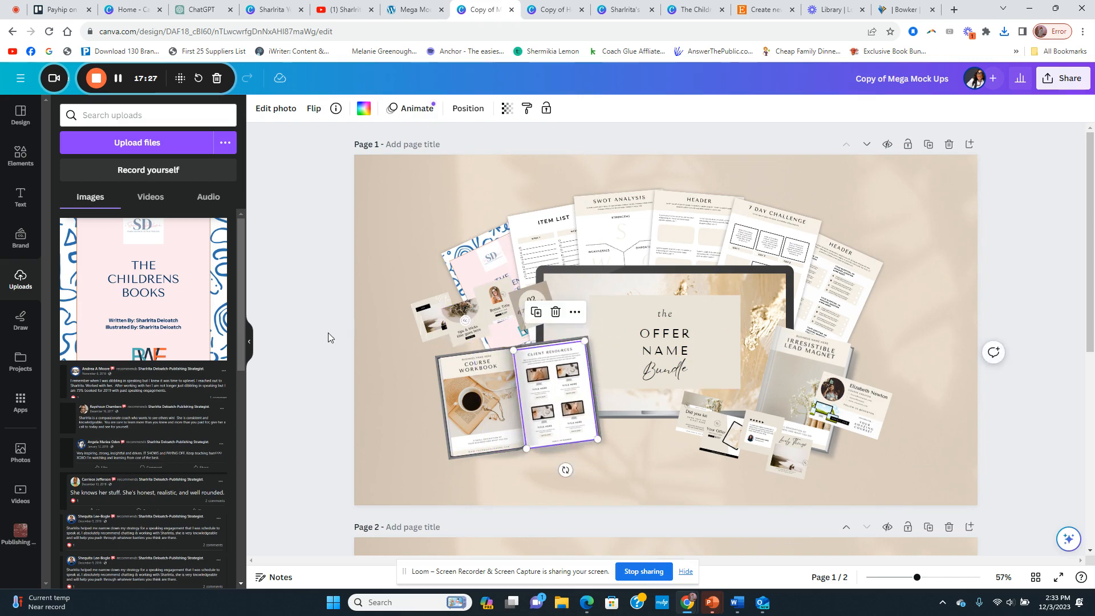
pyautogui.click(308, 343)
pyautogui.scroll(-3, 382, 405)
pyautogui.scroll(3, 381, 412)
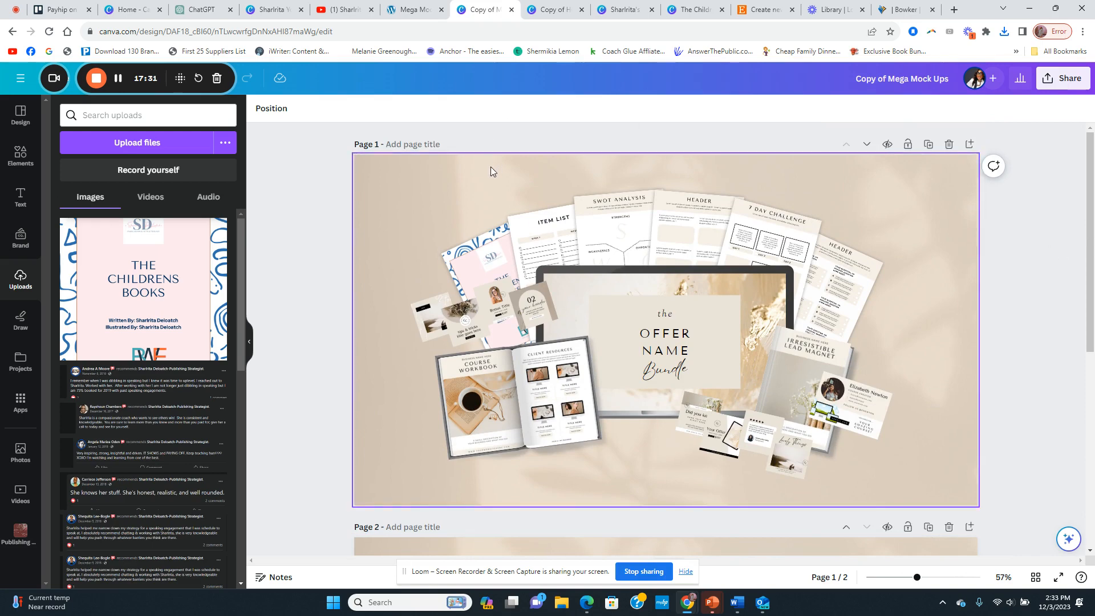
# Step: Switch to the Secret Weapon site and look through its Selling Tools resources
pyautogui.click(411, 17)
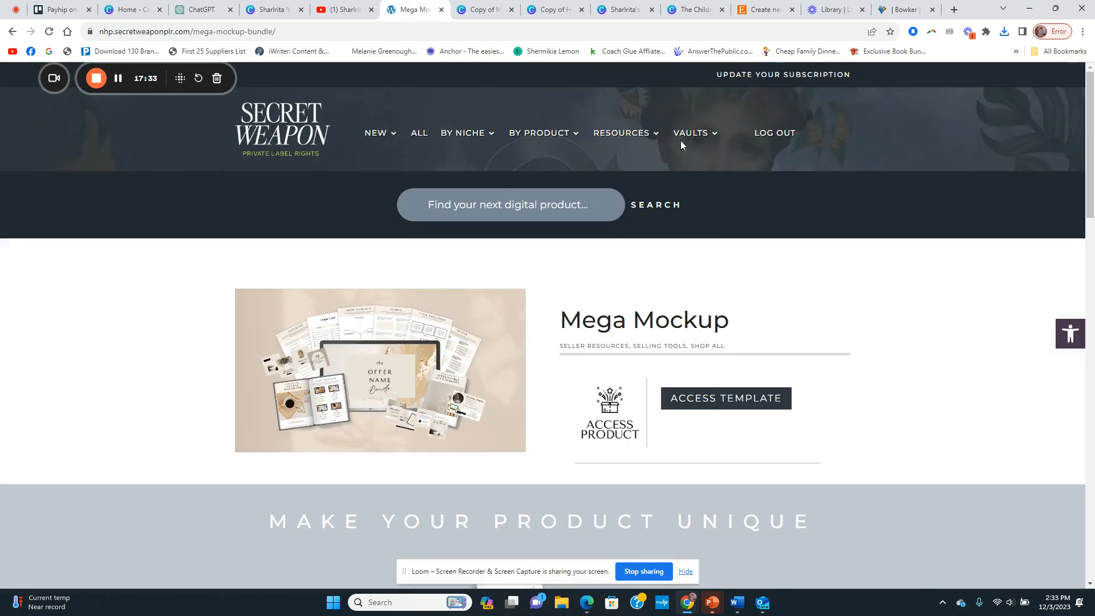
pyautogui.moveTo(635, 144)
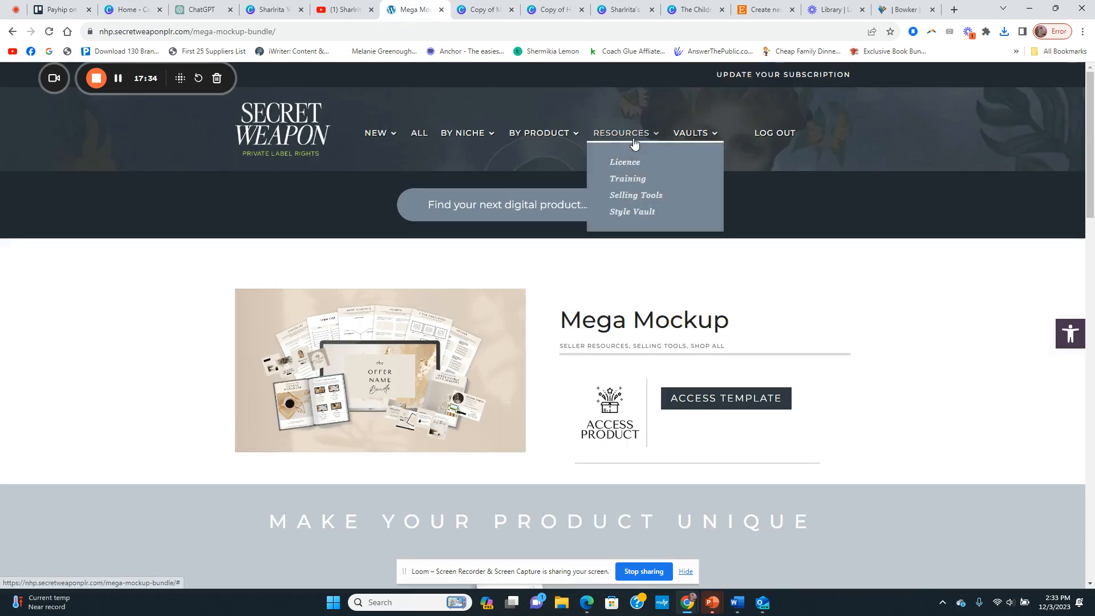
pyautogui.click(641, 198)
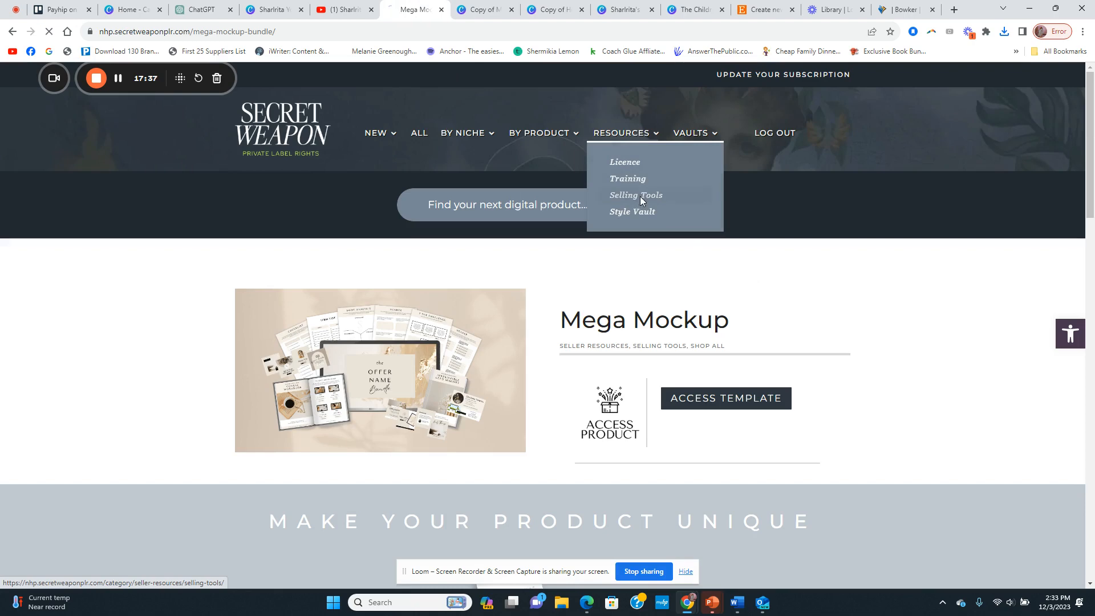
pyautogui.scroll(-3, 641, 382)
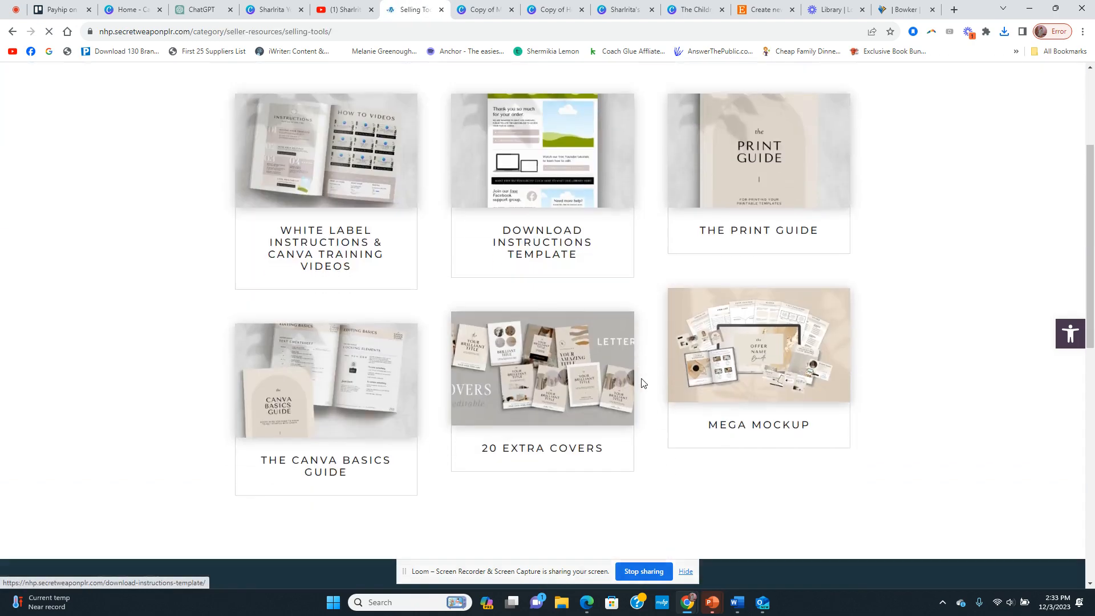
pyautogui.scroll(4, 641, 376)
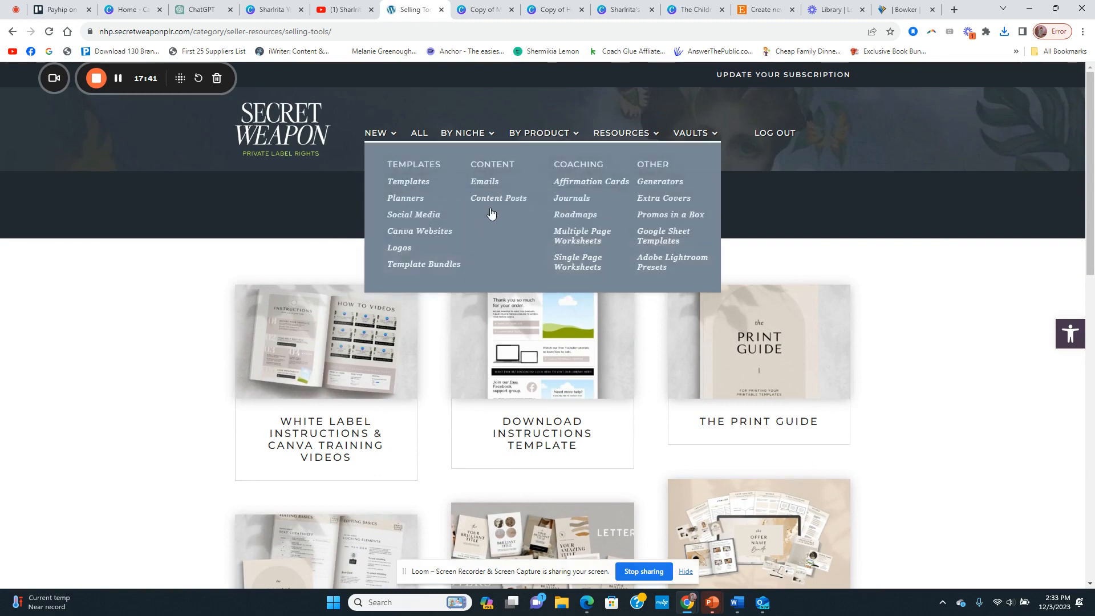
# Step: Search the Secret Weapon site for "mock ups"
pyautogui.click(442, 209)
pyautogui.write('mock ups')
pyautogui.press('Return')
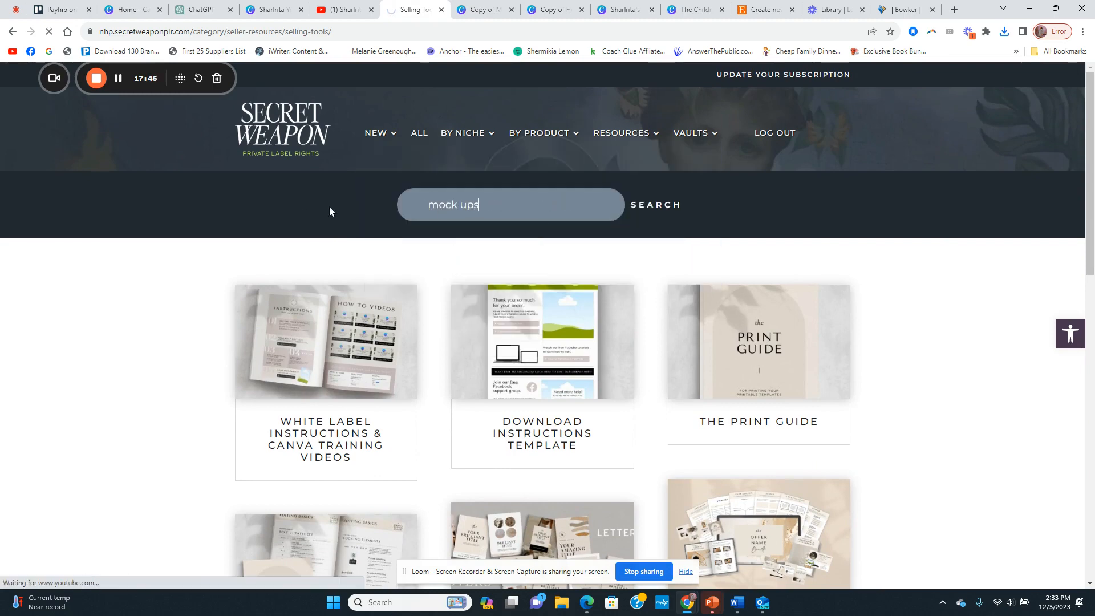
pyautogui.scroll(-1, 309, 232)
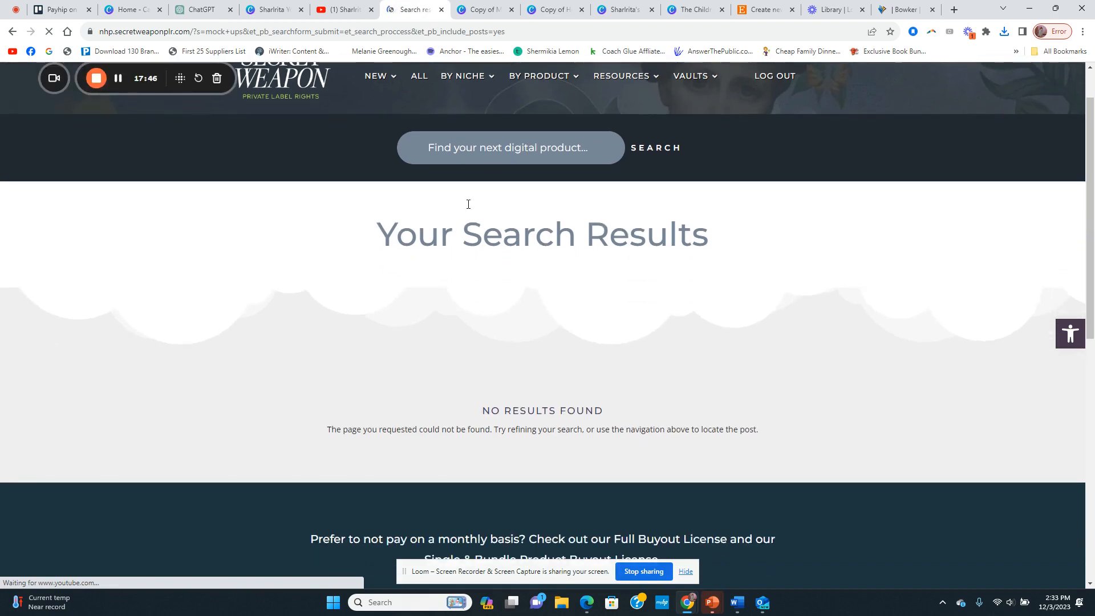
pyautogui.click(581, 154)
pyautogui.scroll(1, 430, 114)
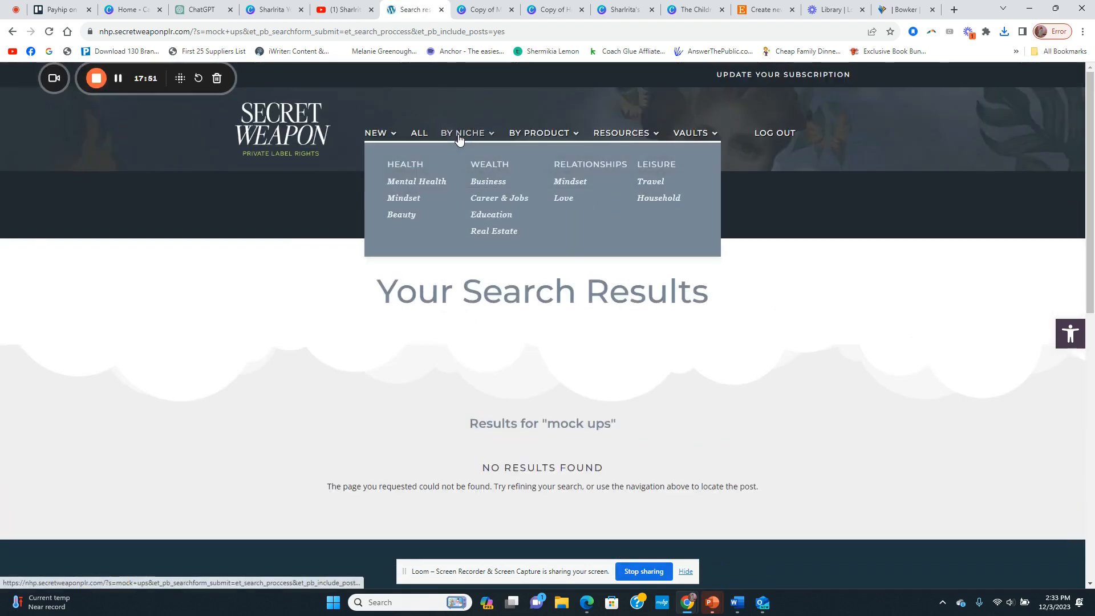
# Step: Open the full list of Secret Weapon products and look through it
pyautogui.click(422, 138)
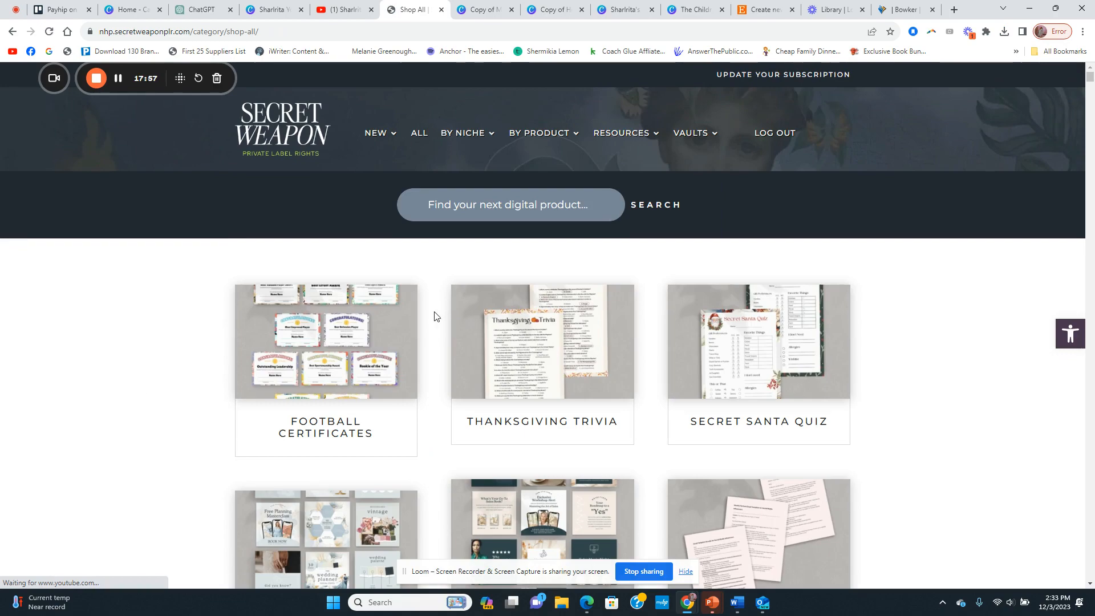
pyautogui.scroll(-2, 436, 315)
pyautogui.scroll(-13, 435, 315)
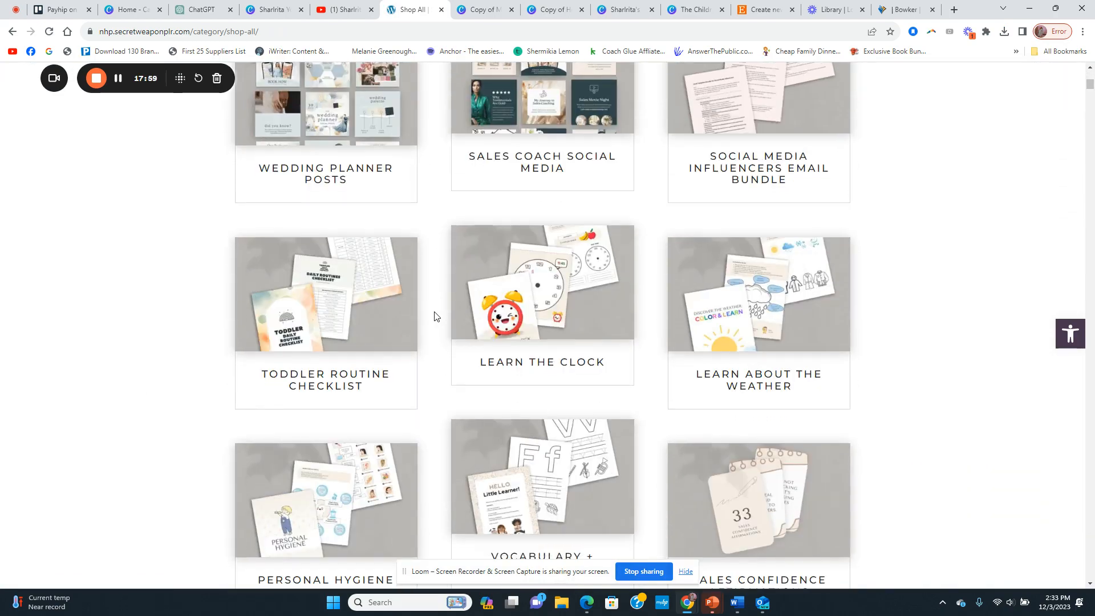
pyautogui.scroll(15, 432, 318)
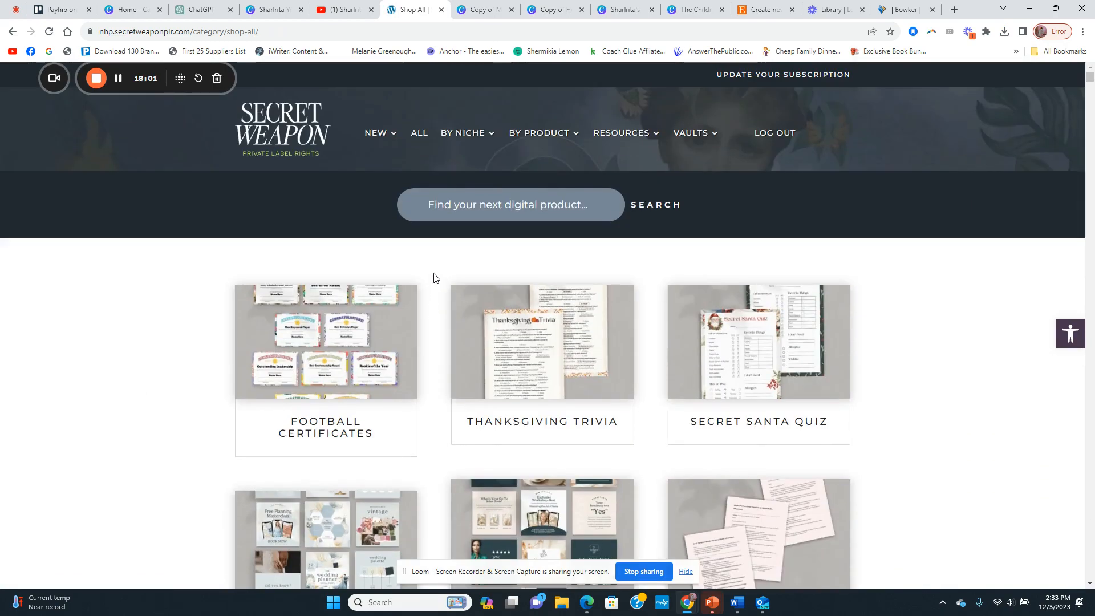
# Step: Open the Social Media templates category and examine its products down to the end of the list
pyautogui.moveTo(454, 135)
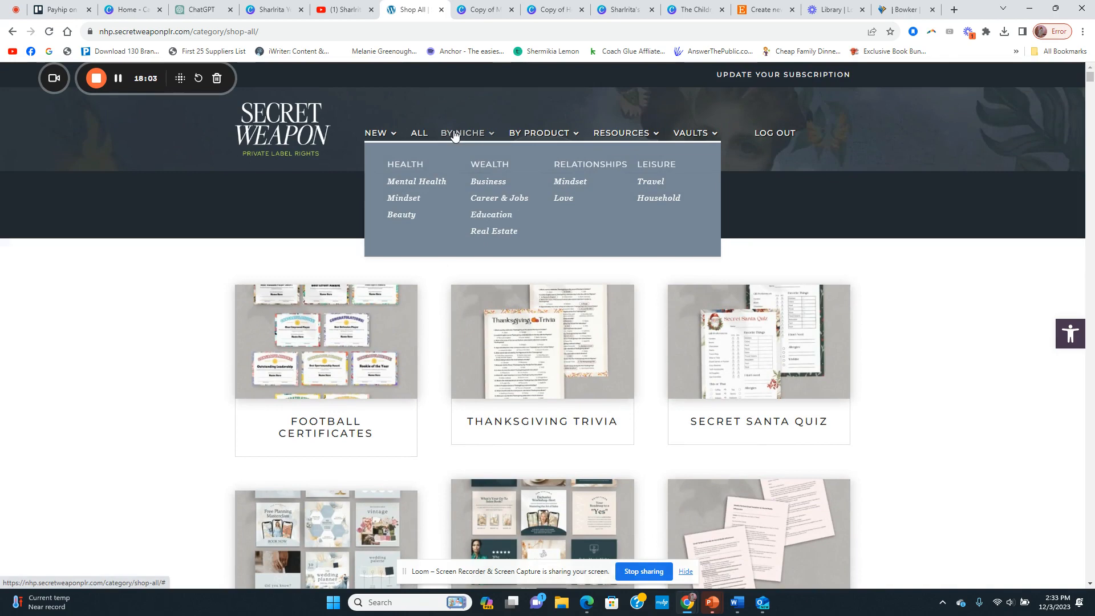
pyautogui.moveTo(553, 136)
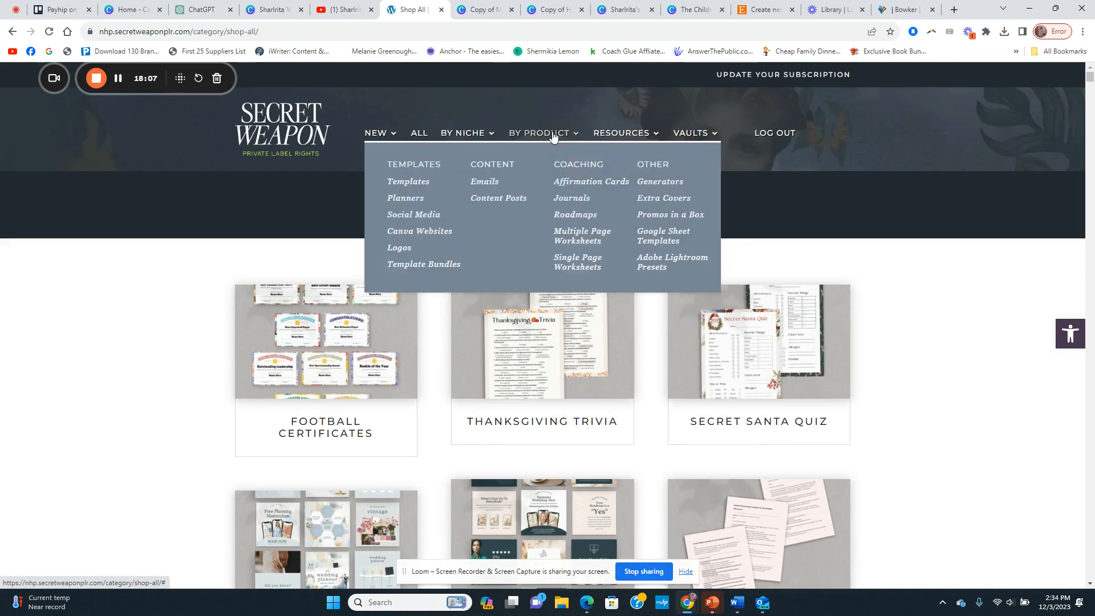
pyautogui.click(437, 217)
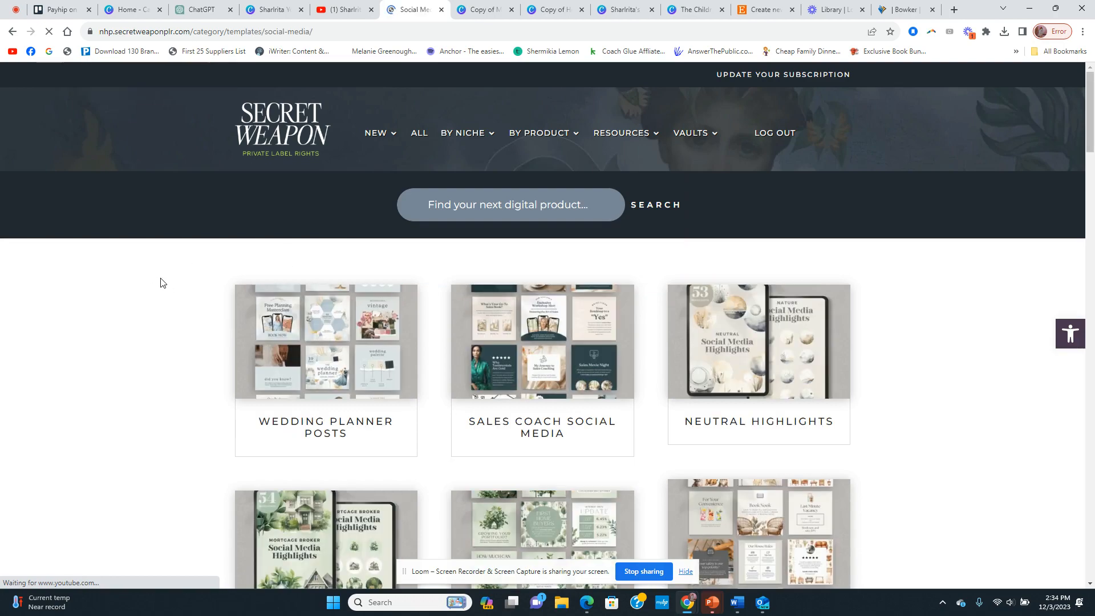
pyautogui.scroll(-12, 161, 285)
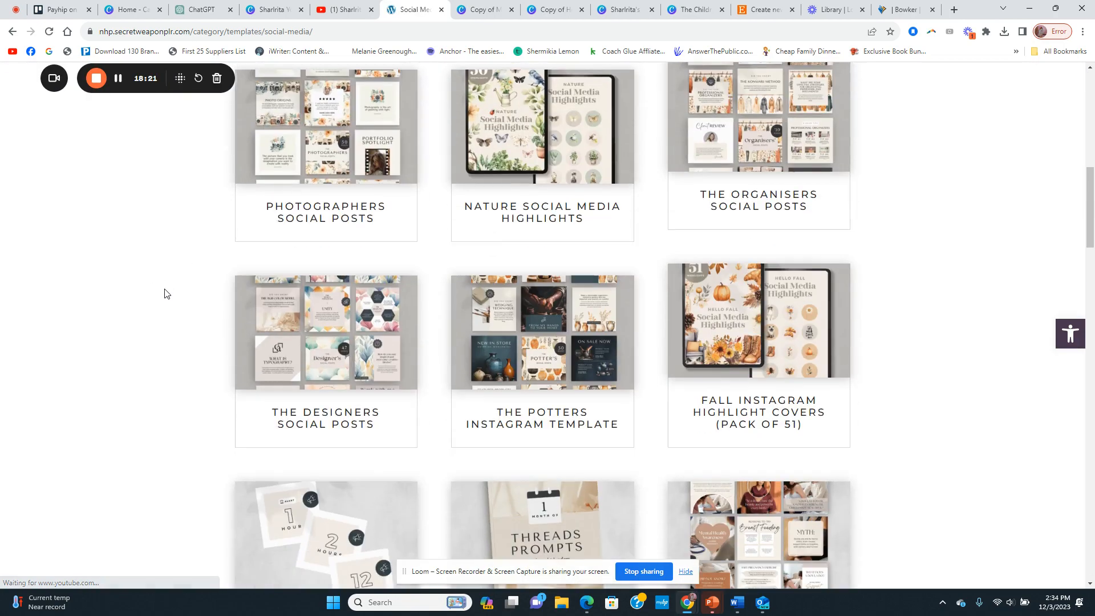
pyautogui.scroll(-3, 164, 294)
pyautogui.scroll(-12, 164, 294)
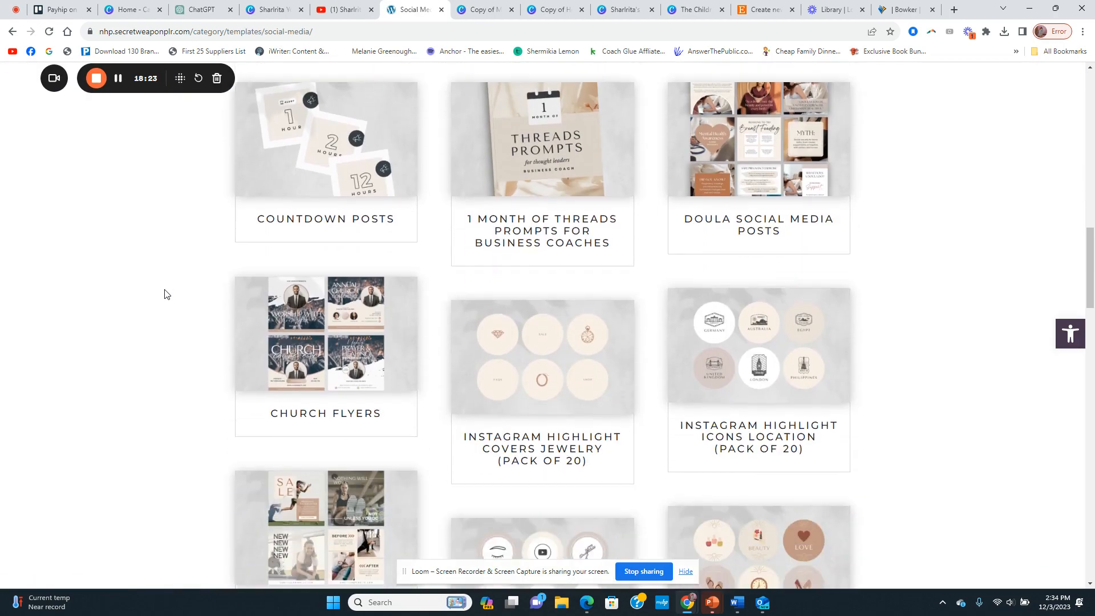
pyautogui.scroll(-15, 164, 294)
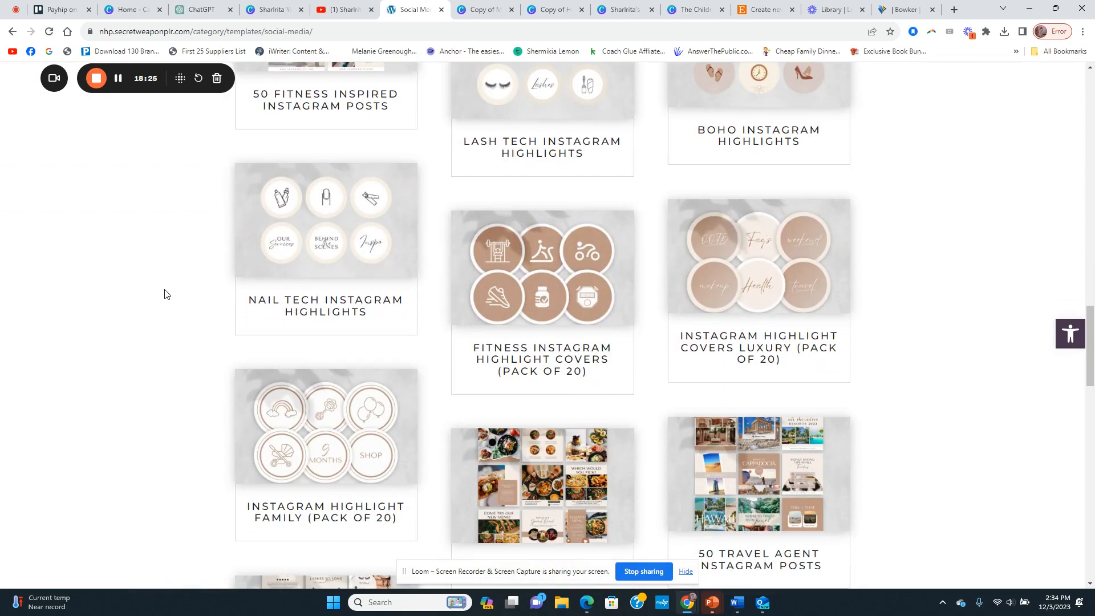
pyautogui.scroll(-3, 165, 295)
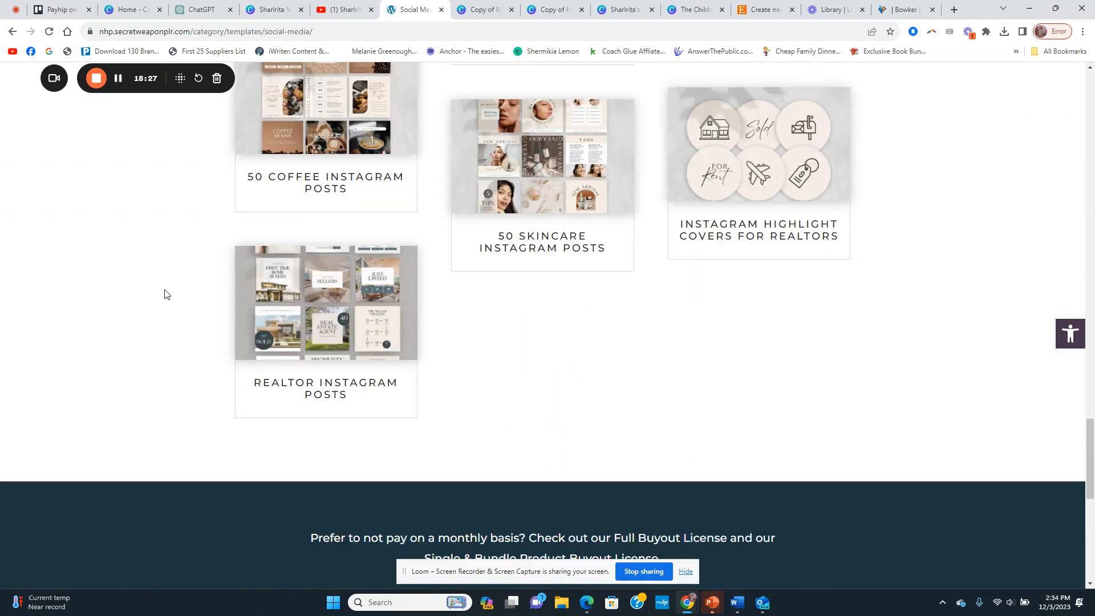
pyautogui.scroll(20, 177, 307)
pyautogui.scroll(15, 176, 307)
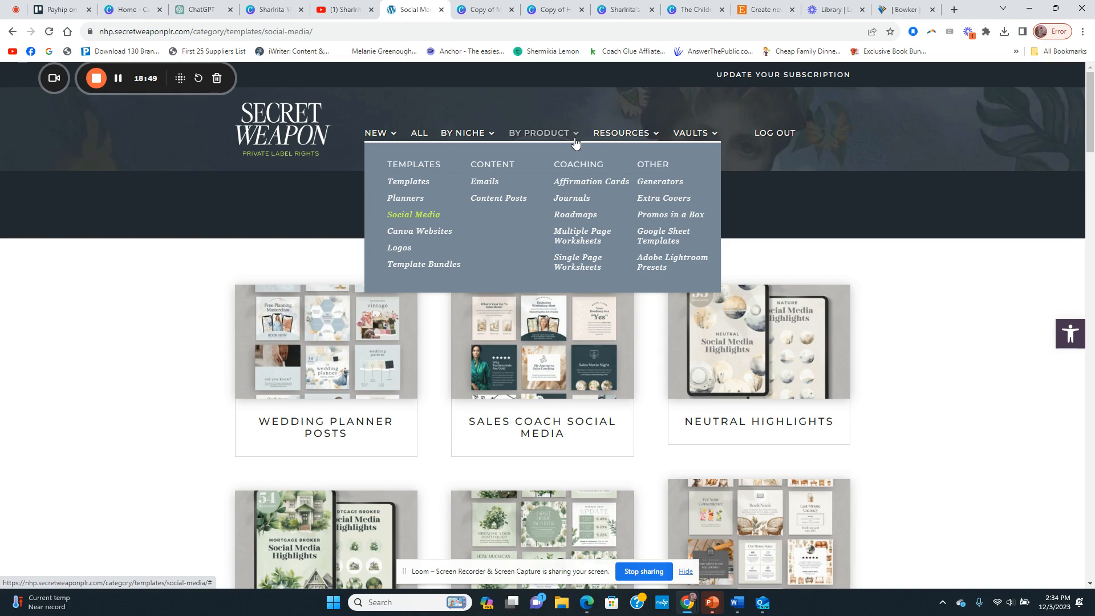
# Step: Open the Promos in a Box category and look over the site's other product categories
pyautogui.click(656, 215)
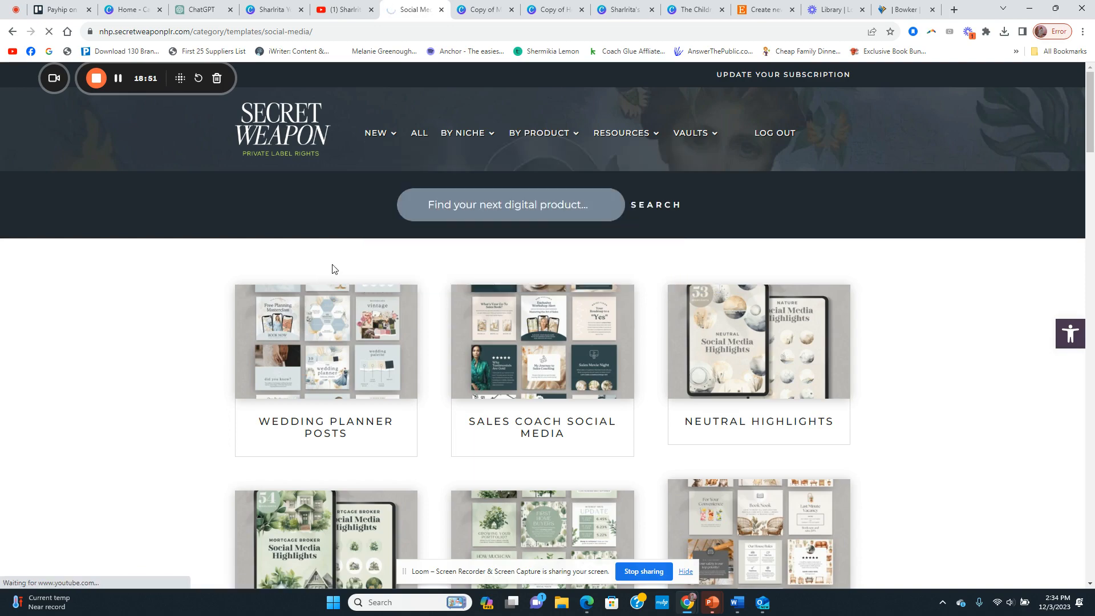
pyautogui.scroll(5, 175, 365)
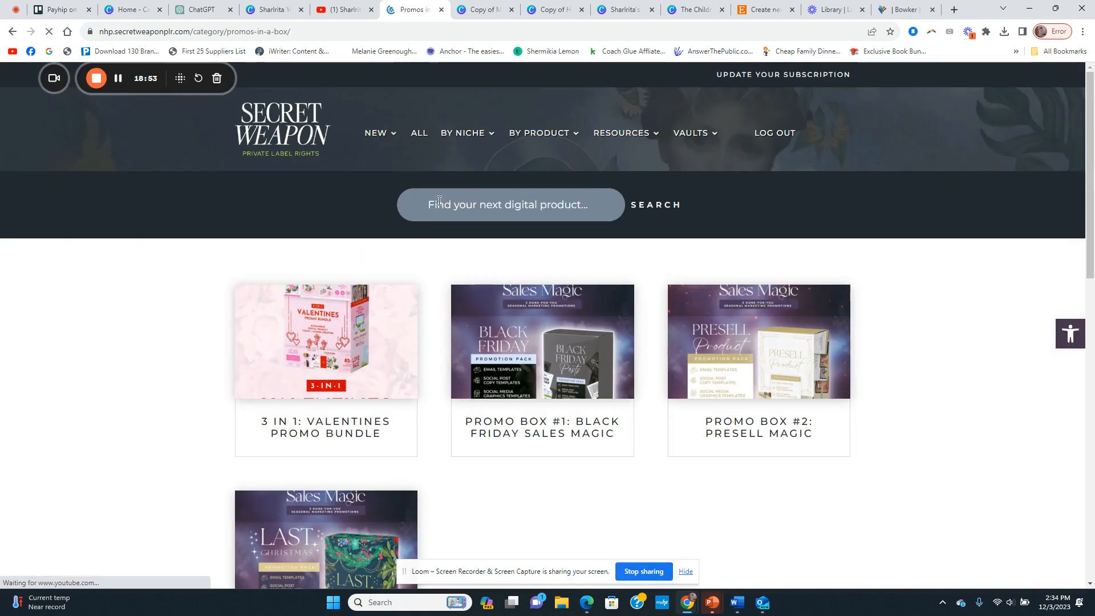
pyautogui.moveTo(459, 135)
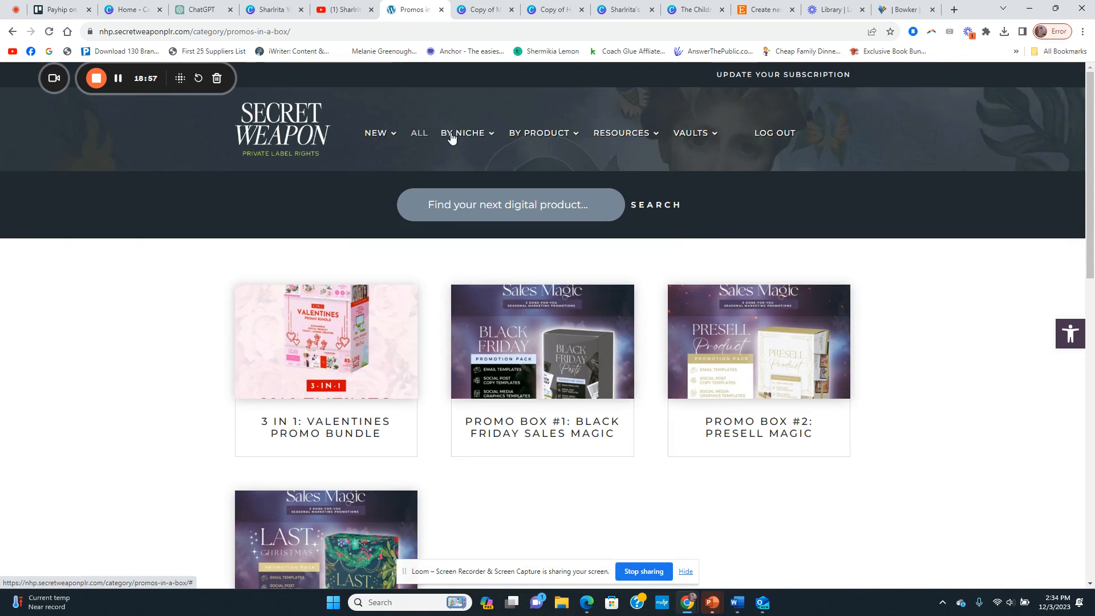
pyautogui.moveTo(522, 140)
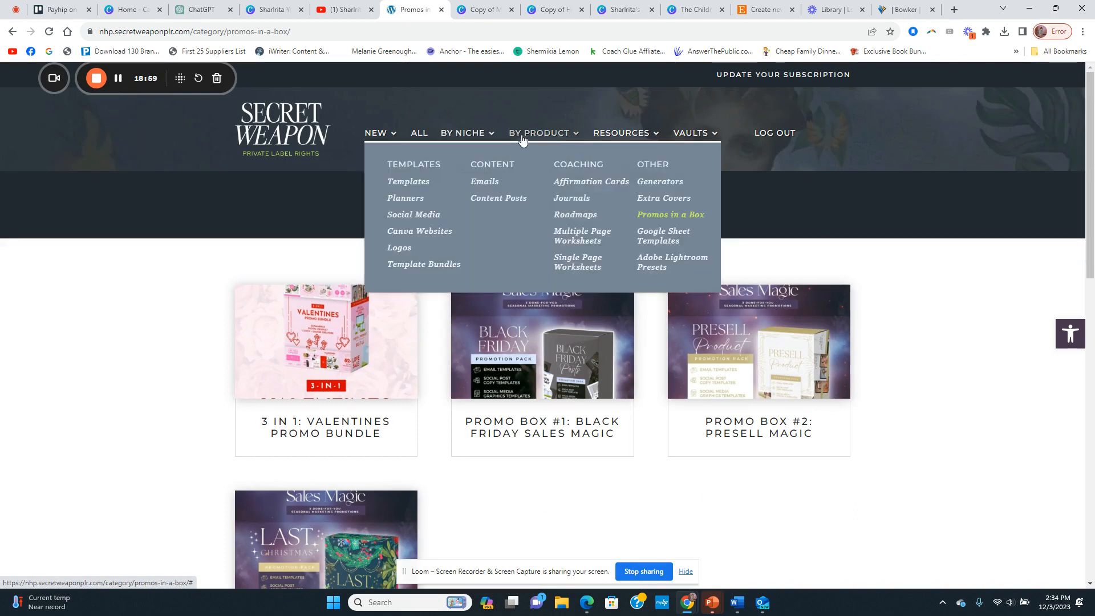
pyautogui.moveTo(638, 138)
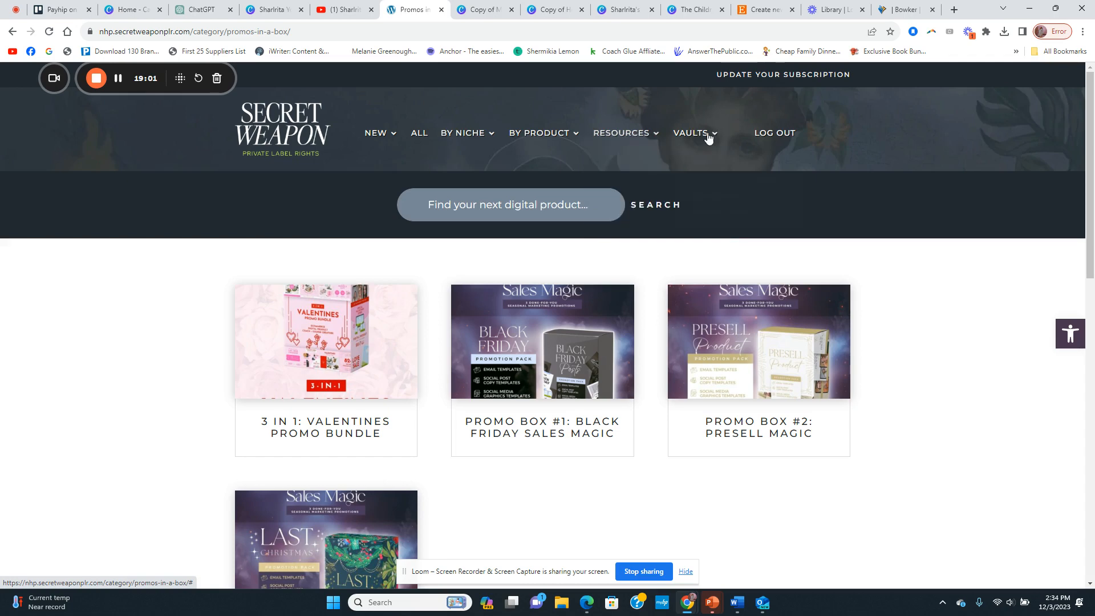
pyautogui.moveTo(709, 138)
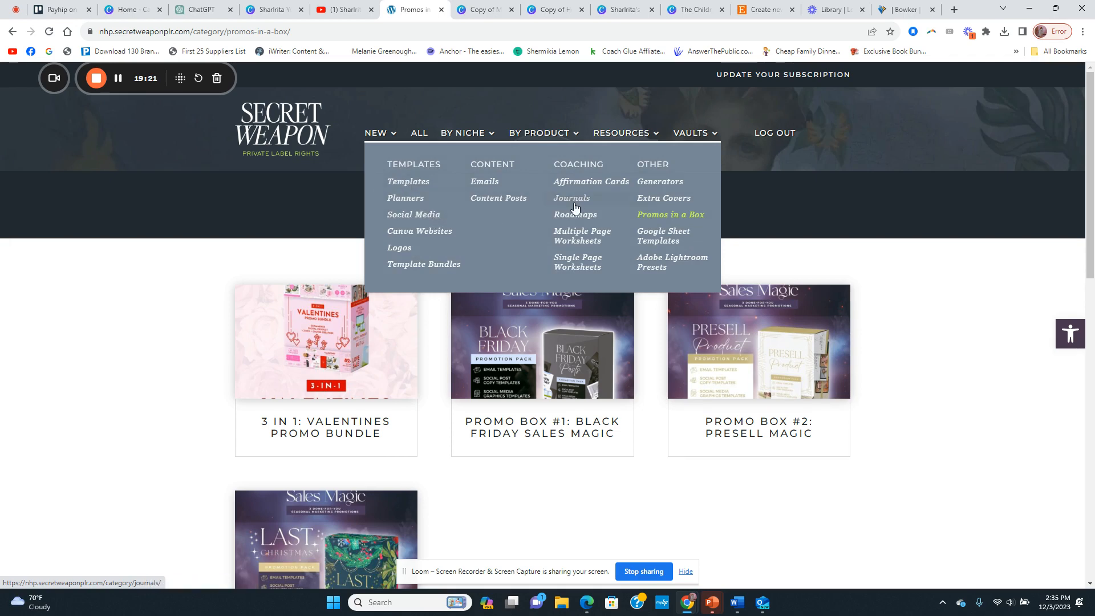
# Step: Open the Adobe Lightroom Presets category on the Secret Weapon site and look through its products
pyautogui.click(657, 264)
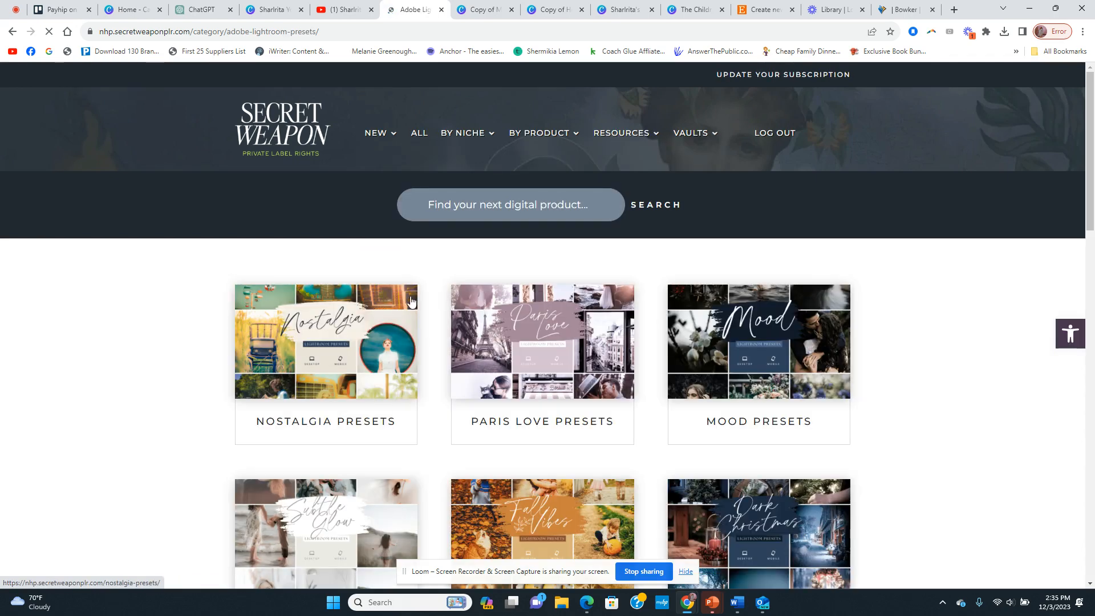
pyautogui.scroll(-7, 465, 343)
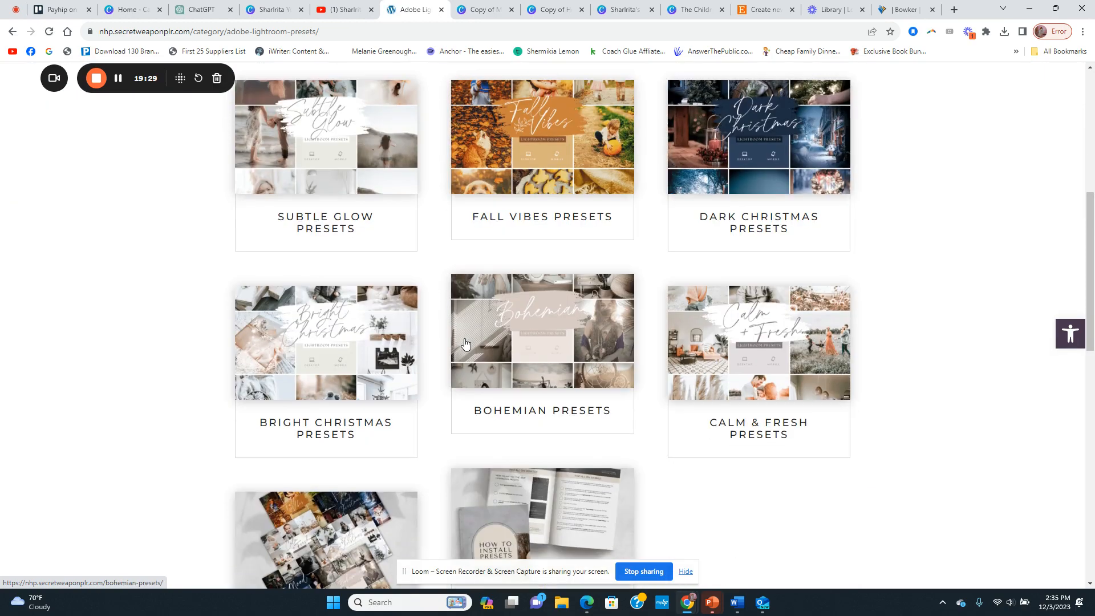
pyautogui.scroll(-4, 465, 343)
pyautogui.scroll(11, 461, 346)
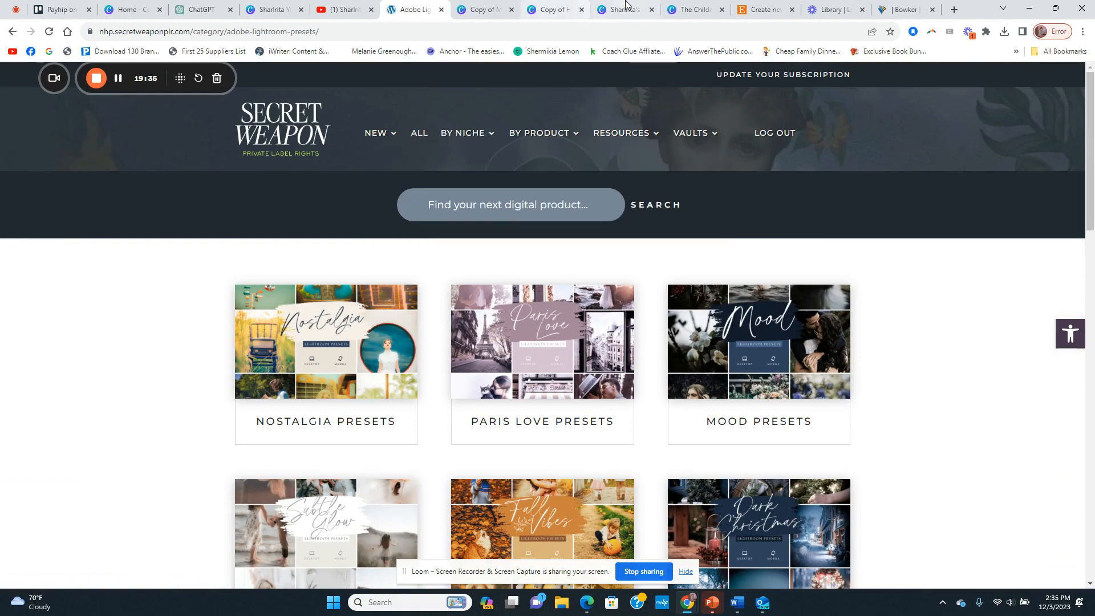
# Step: Switch to the Copy of Mega Mock Ups design in Canva and download only its first page as a PNG
pyautogui.click(625, 10)
pyautogui.click(699, 10)
pyautogui.click(624, 10)
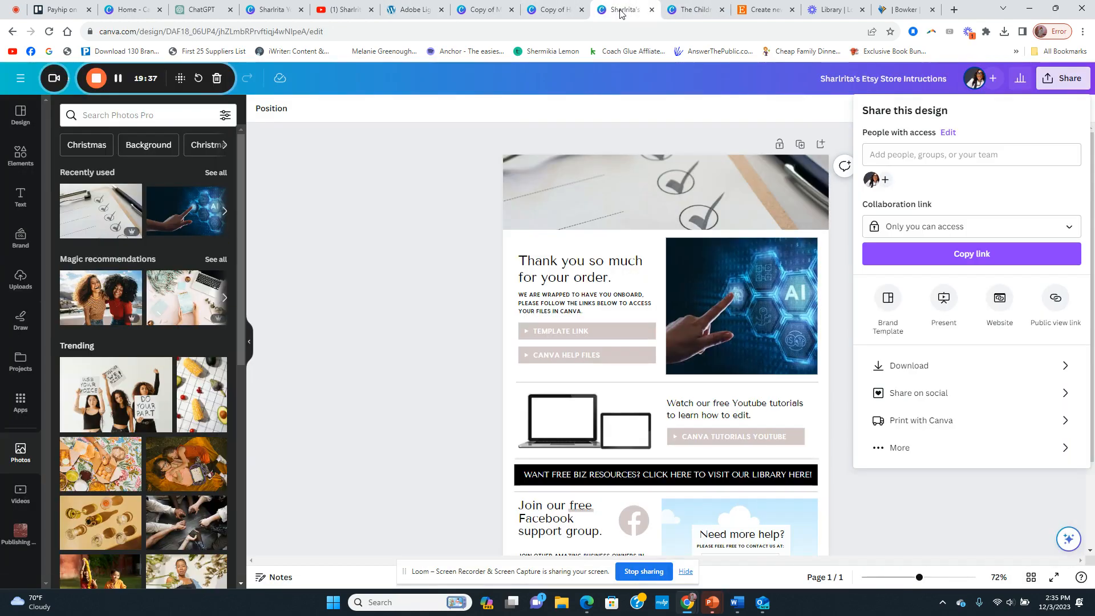
pyautogui.click(545, 11)
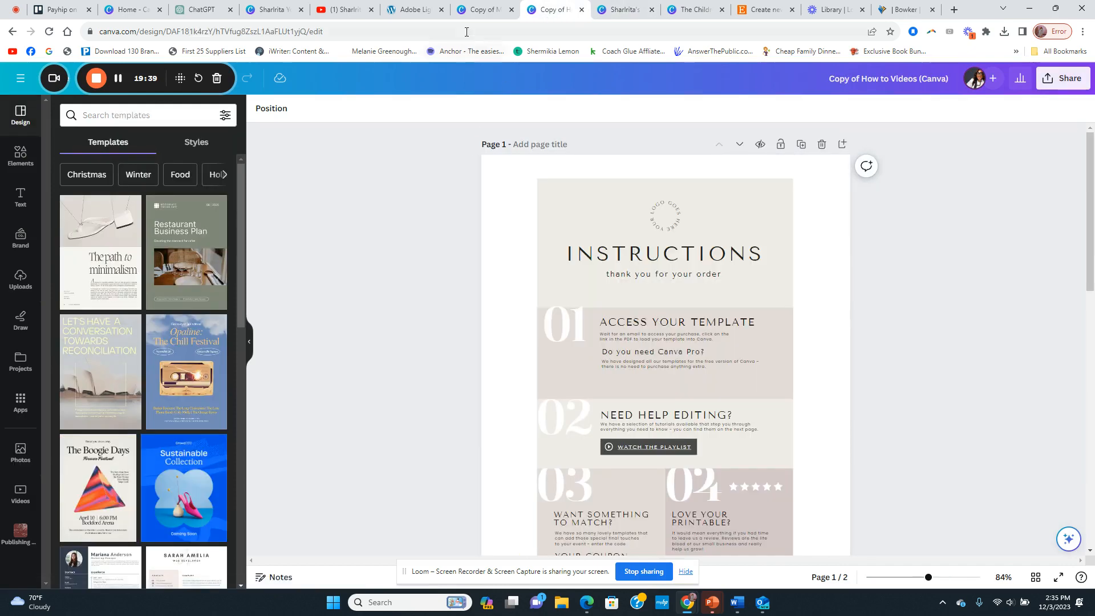
pyautogui.click(487, 10)
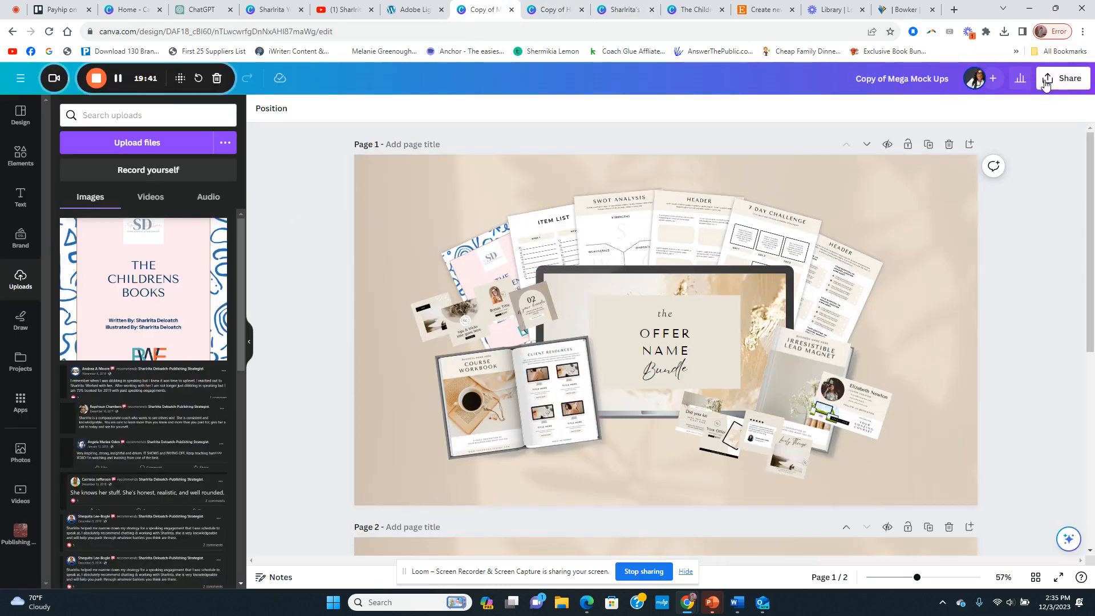
pyautogui.click(1063, 78)
pyautogui.click(925, 368)
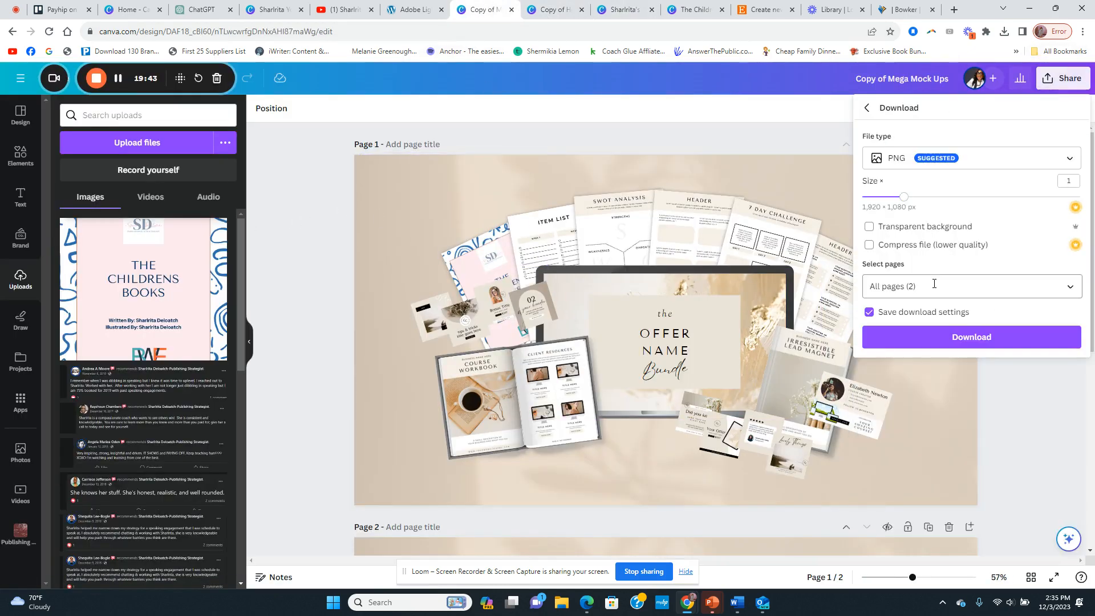
pyautogui.click(931, 286)
pyautogui.click(1072, 323)
pyautogui.click(912, 351)
pyautogui.click(964, 425)
pyautogui.click(964, 338)
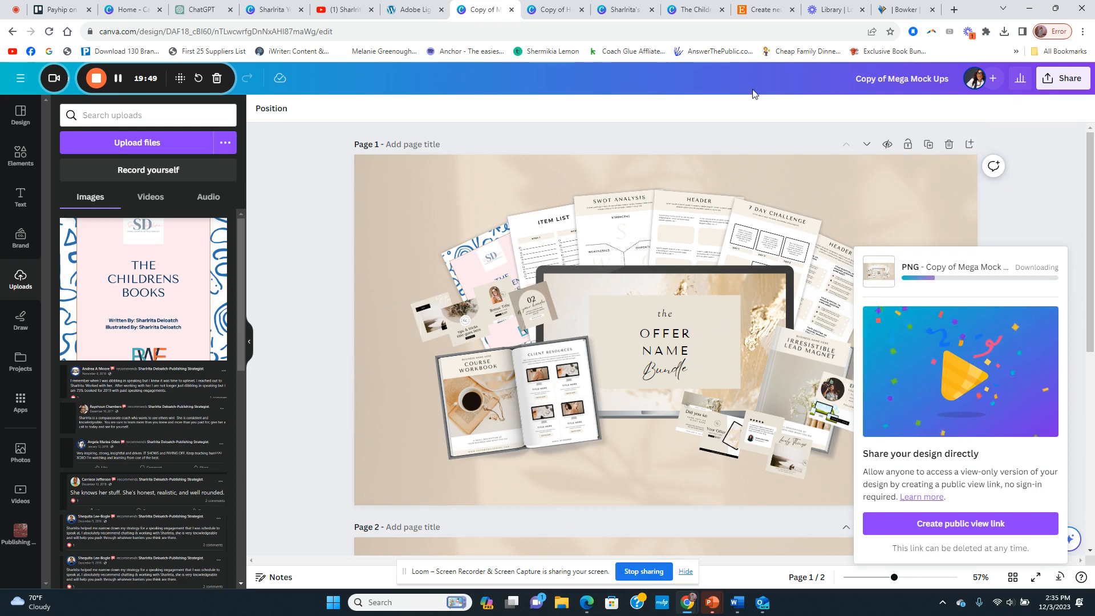
# Step: Switch to the Etsy listing and add the downloaded Copy of Mega Mock Ups image as its primary photo
pyautogui.click(762, 10)
pyautogui.click(482, 247)
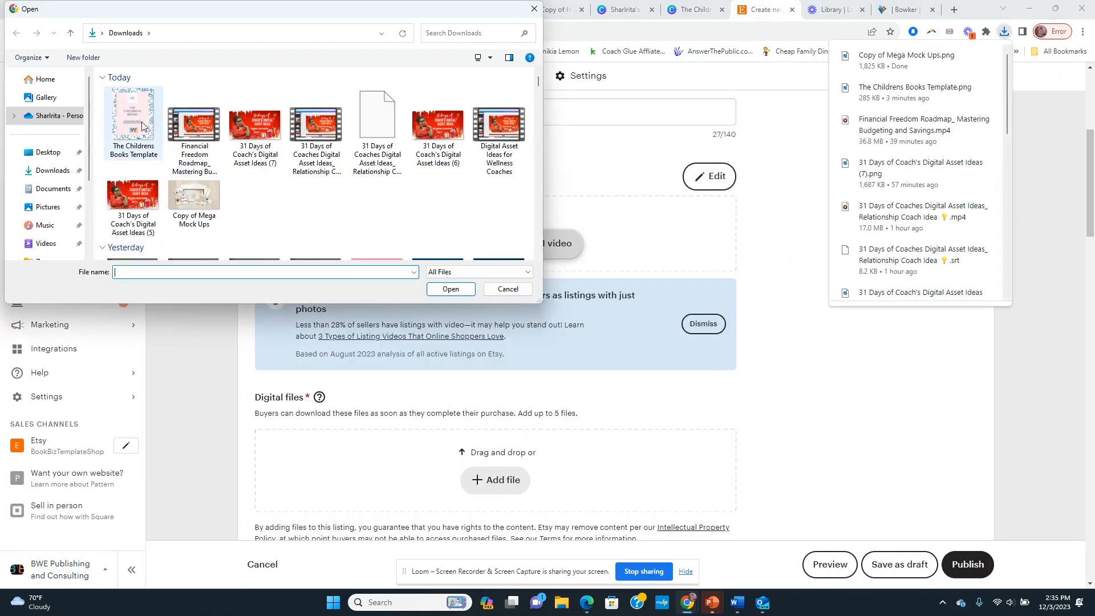
pyautogui.doubleClick(142, 126)
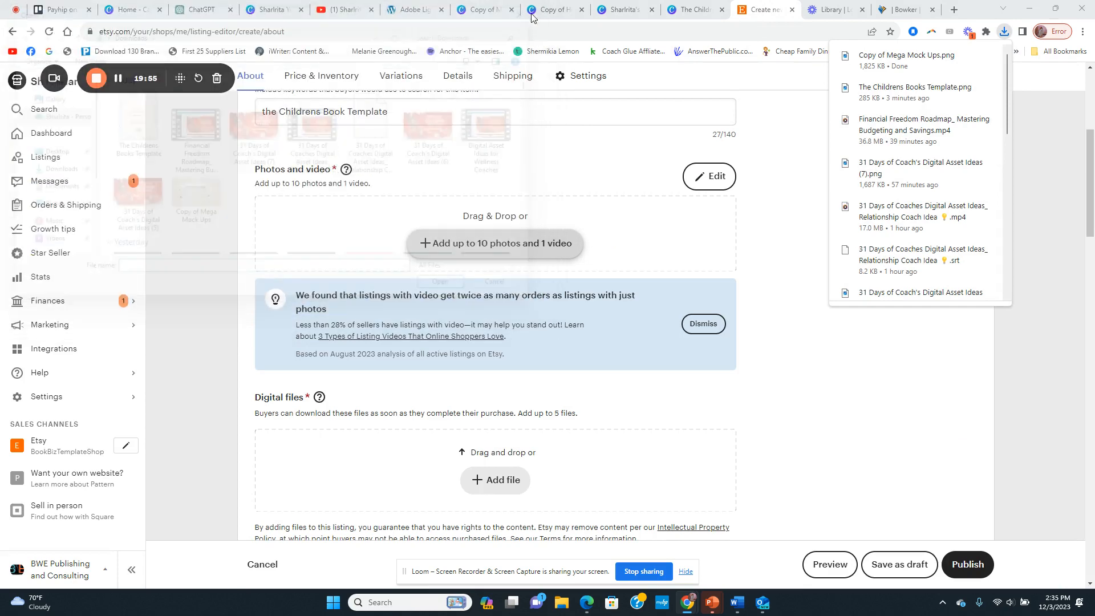
pyautogui.click(573, 245)
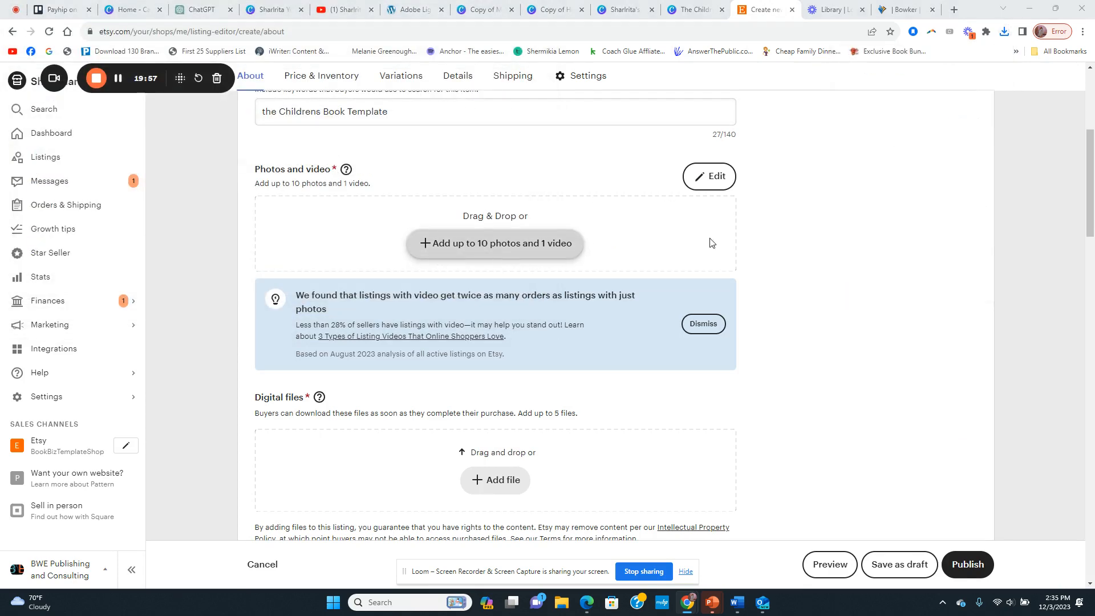
pyautogui.click(134, 128)
pyautogui.click(447, 288)
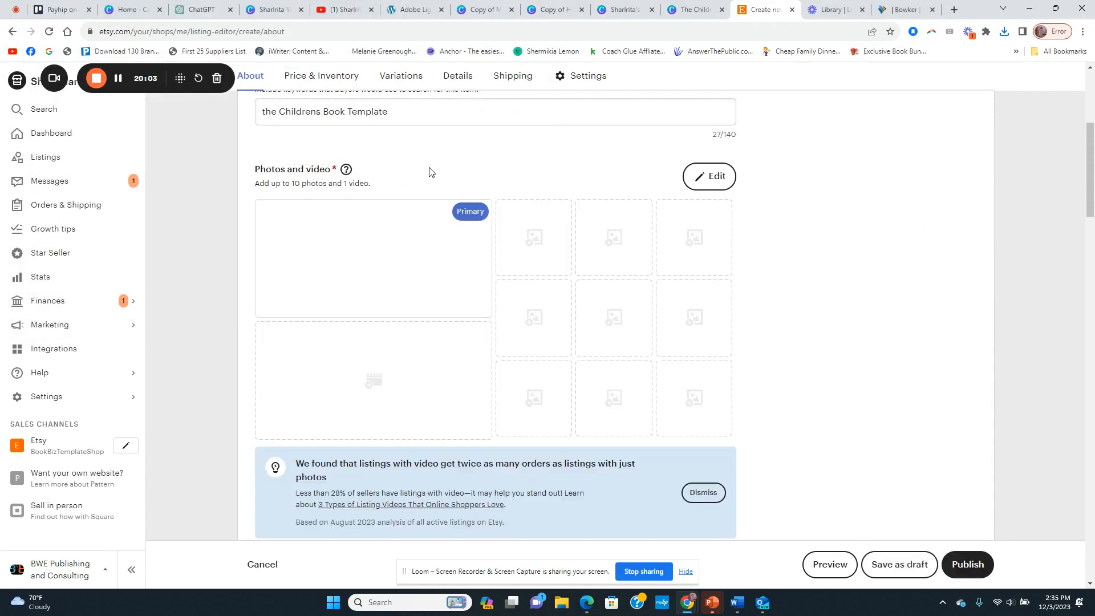
# Step: Check the uploaded mockup photo and its thumbnail, and dismiss the tip about listings with video
pyautogui.scroll(-2, 553, 228)
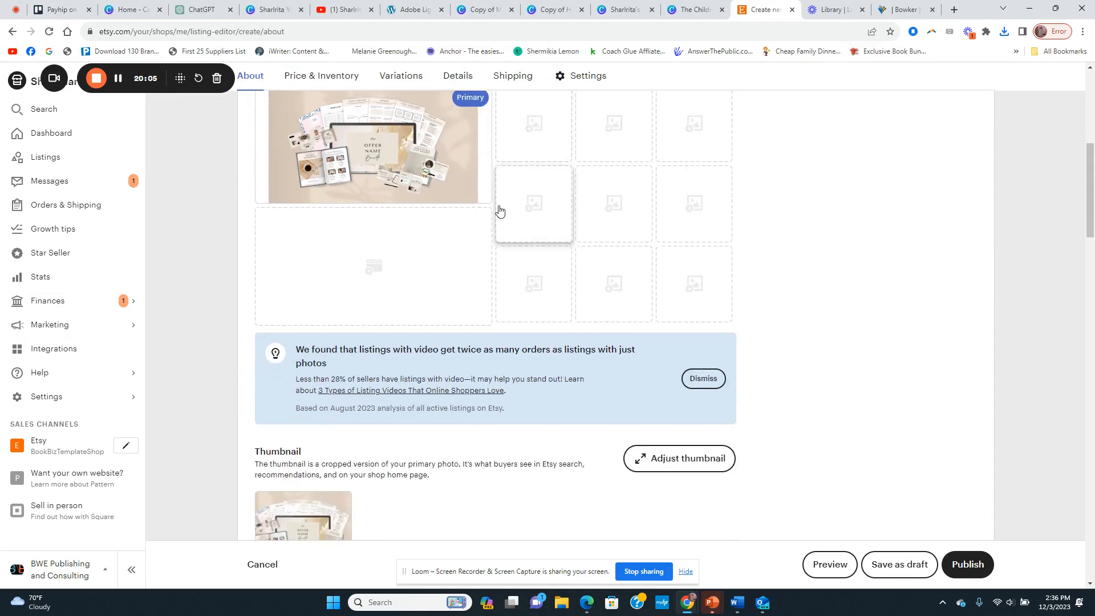
pyautogui.scroll(3, 398, 227)
pyautogui.scroll(-3, 514, 285)
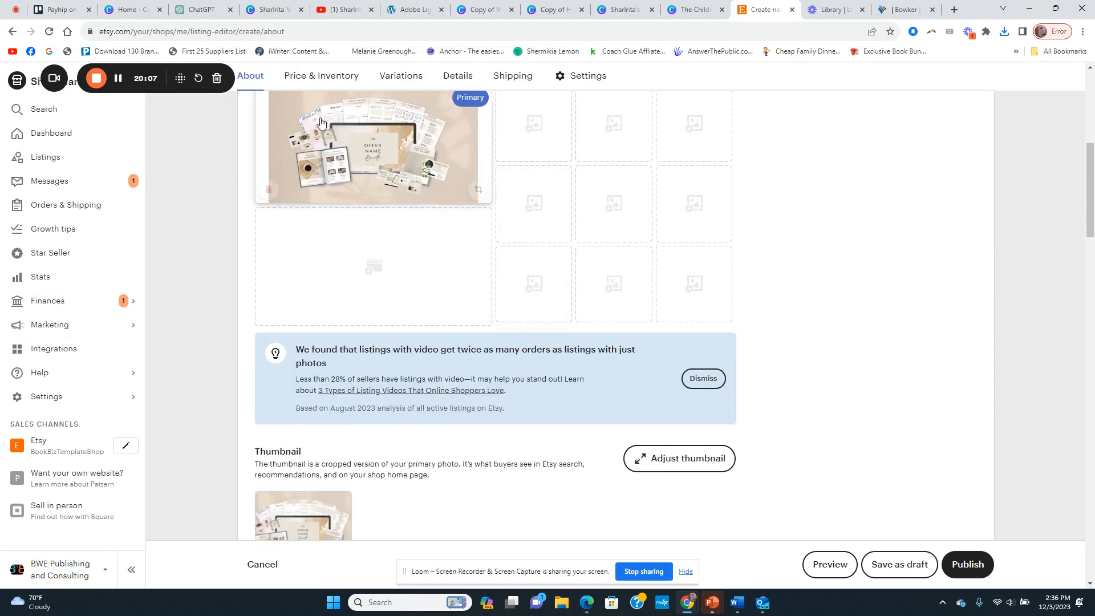
pyautogui.scroll(1, 350, 123)
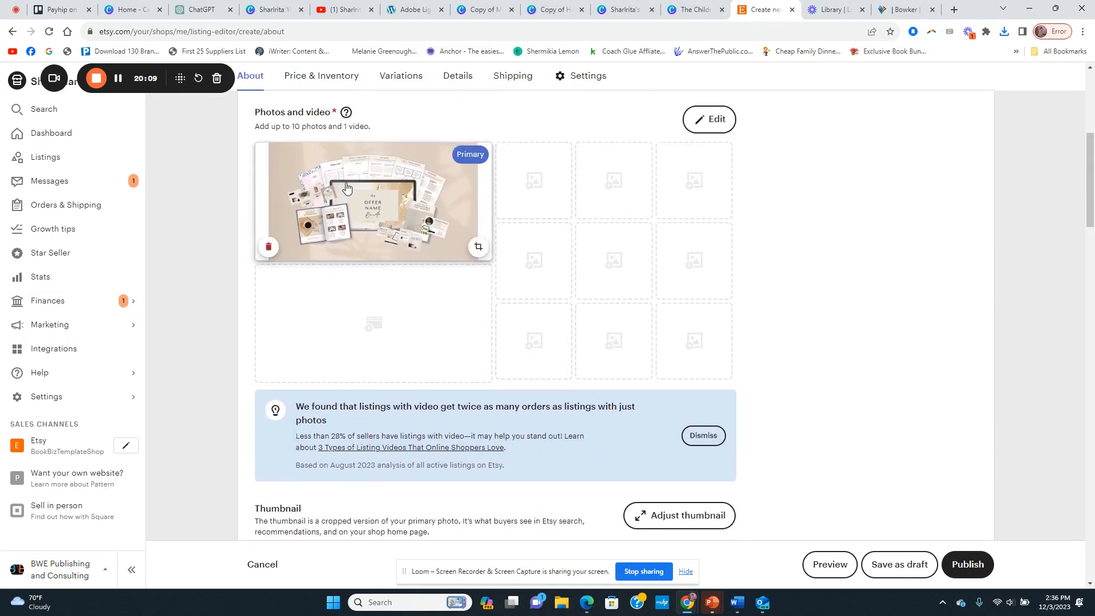
pyautogui.scroll(-3, 430, 269)
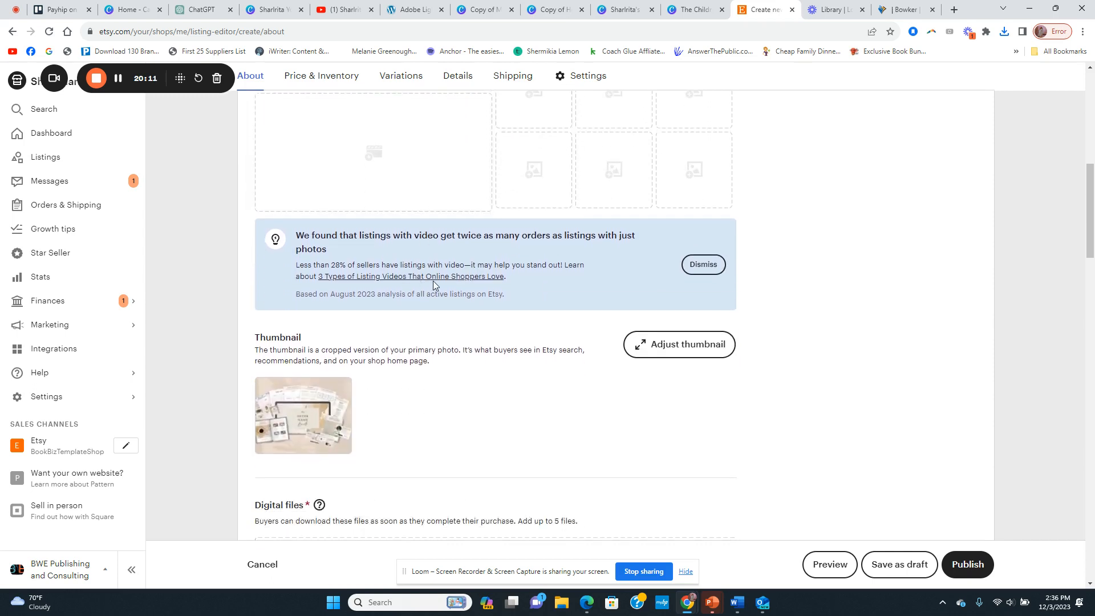
pyautogui.scroll(-1, 448, 326)
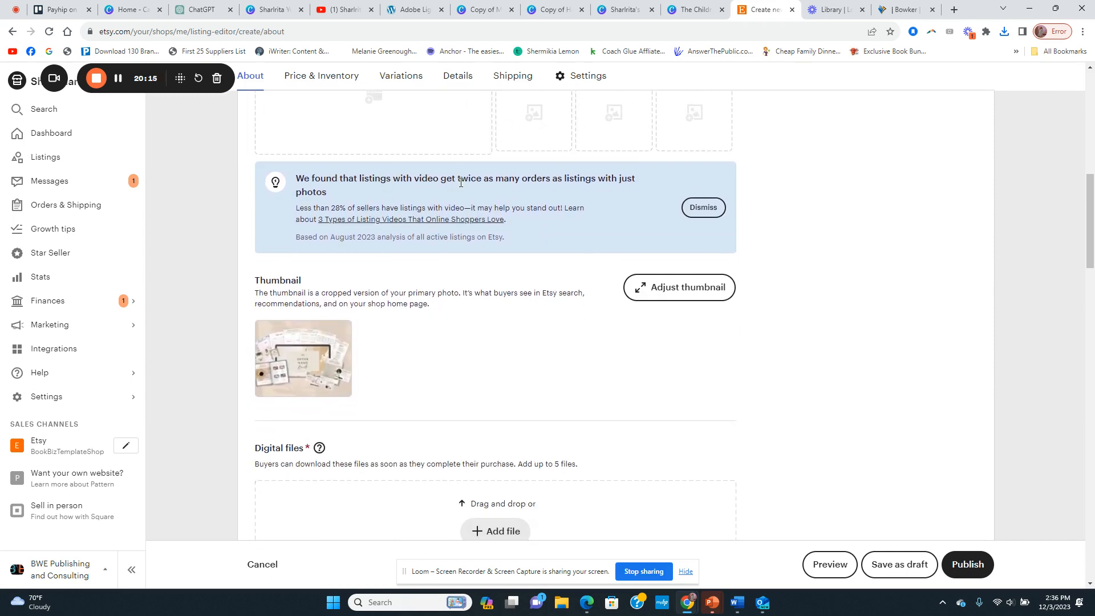
pyautogui.click(704, 208)
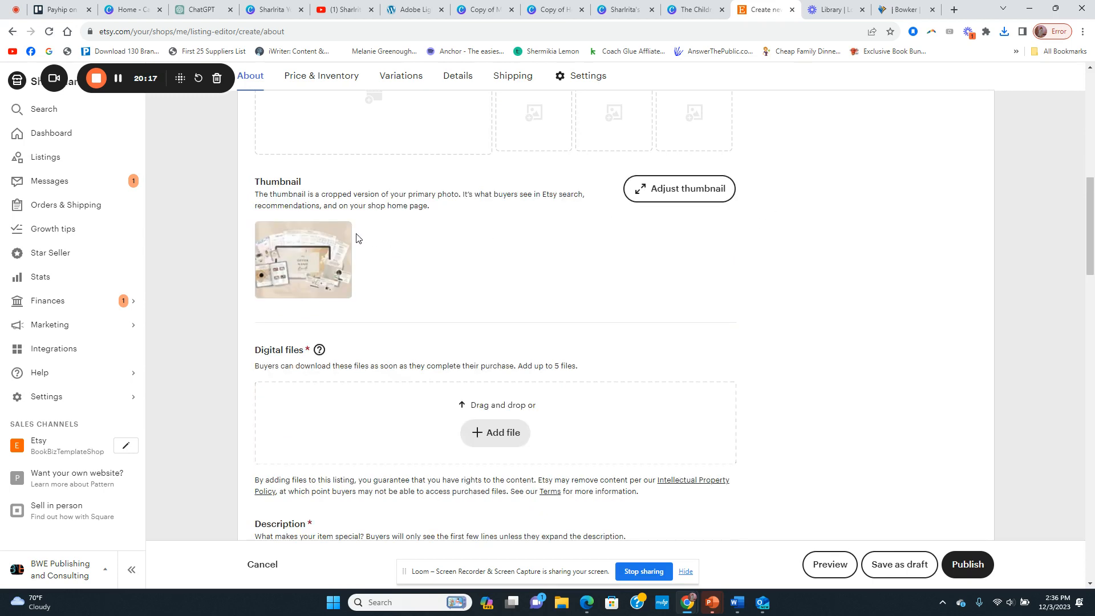
# Step: Switch to the Etsy store instructions design in Canva, look it over, and download it as PDF Standard
pyautogui.scroll(-3, 440, 258)
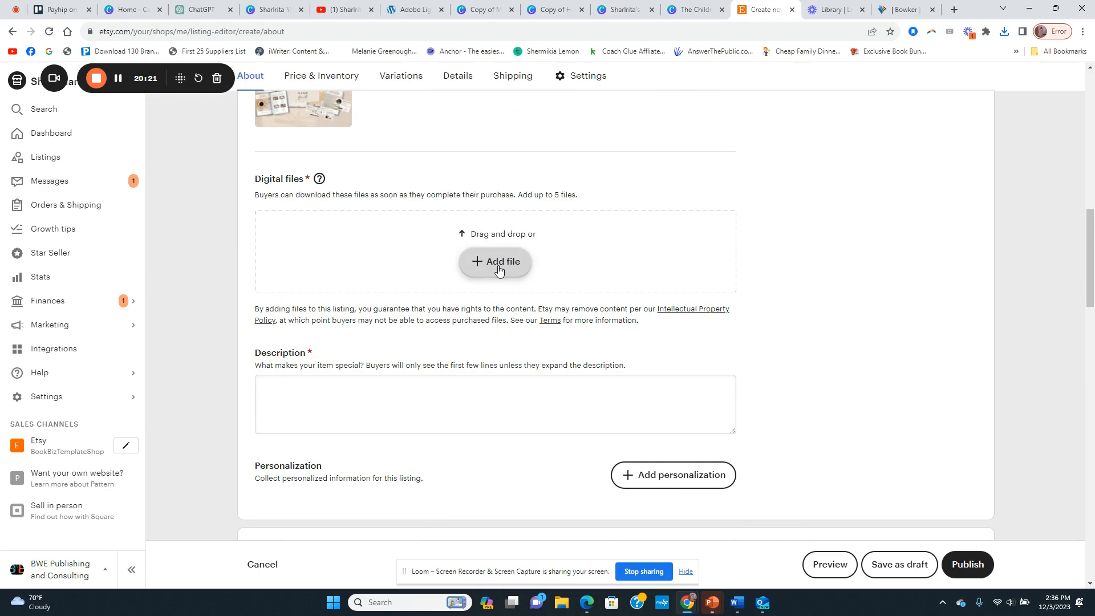
pyautogui.click(628, 13)
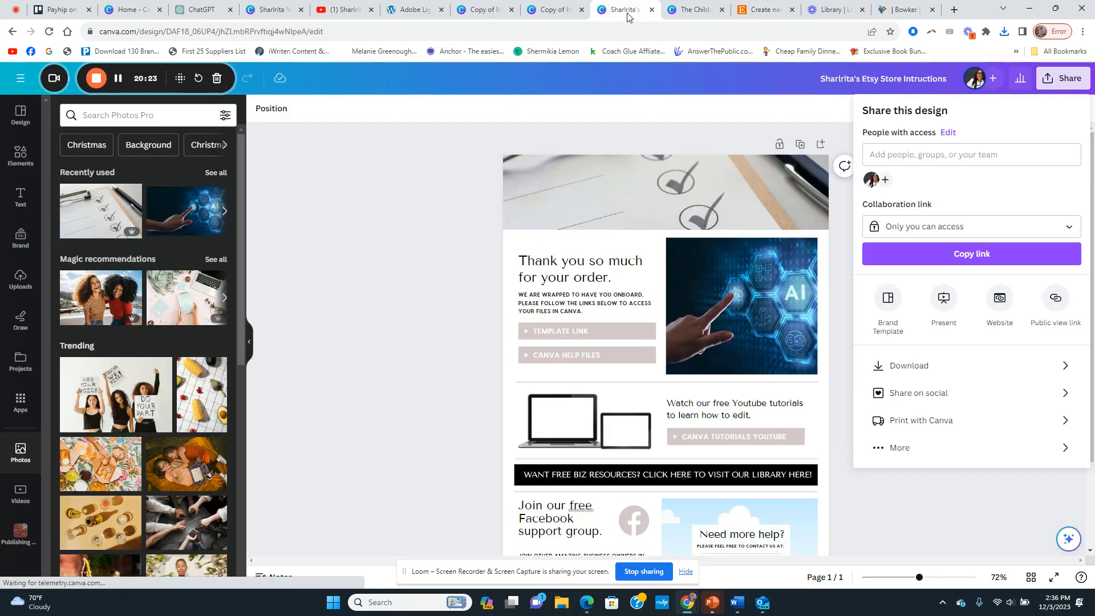
pyautogui.click(395, 386)
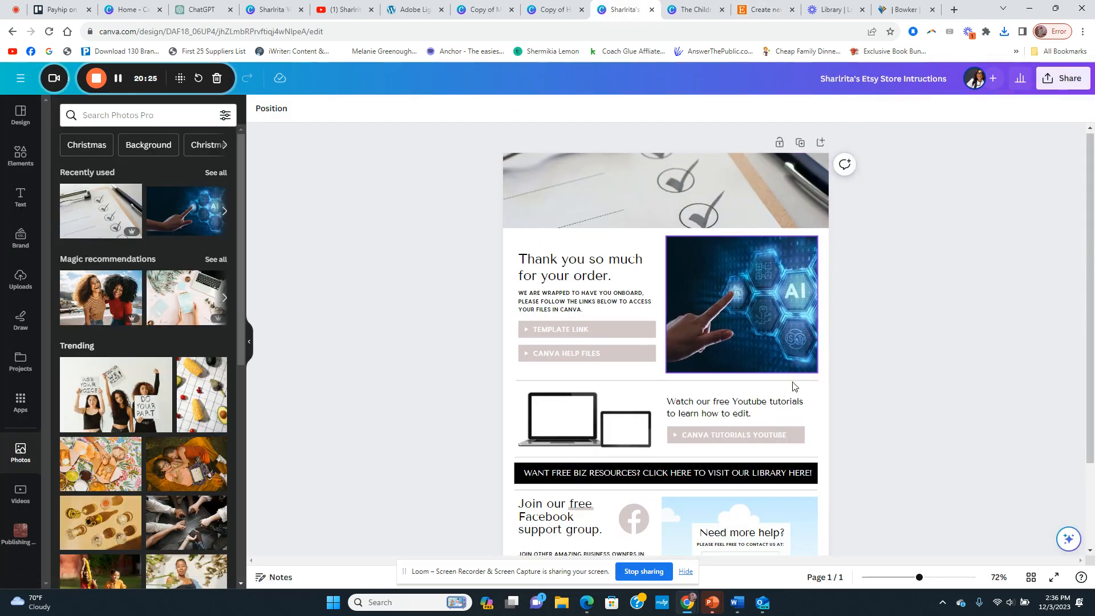
pyautogui.scroll(-2, 693, 481)
pyautogui.scroll(2, 985, 389)
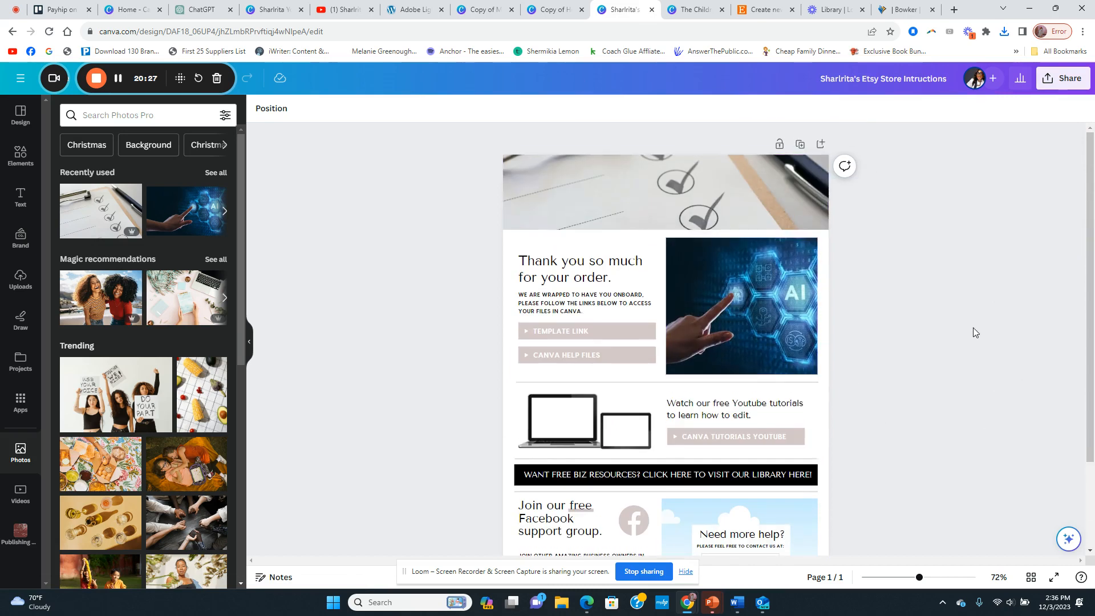
pyautogui.scroll(-2, 973, 328)
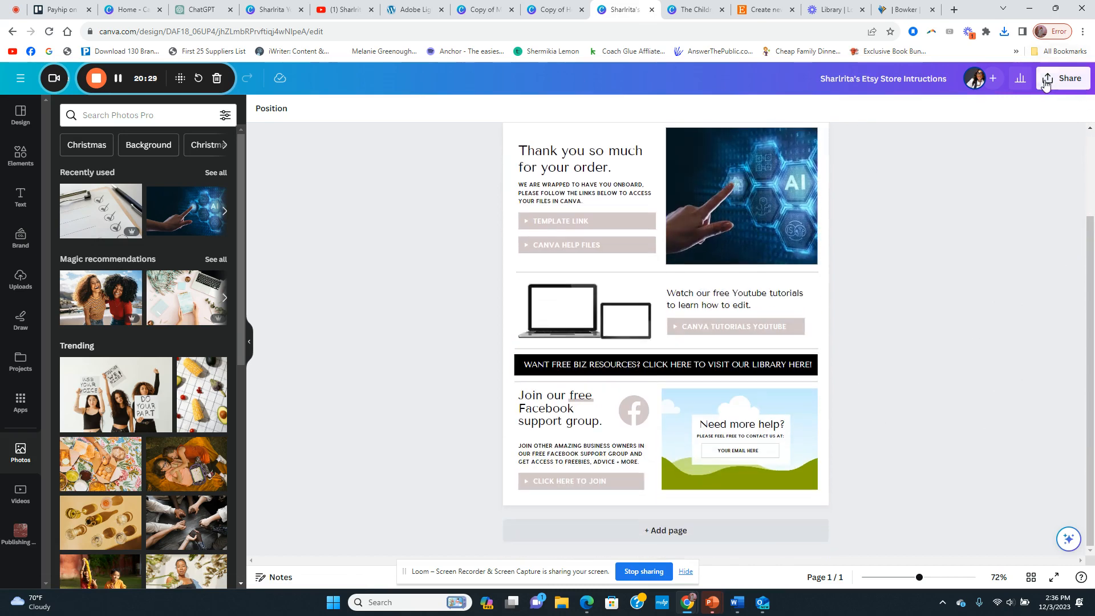
pyautogui.click(1047, 80)
pyautogui.click(936, 366)
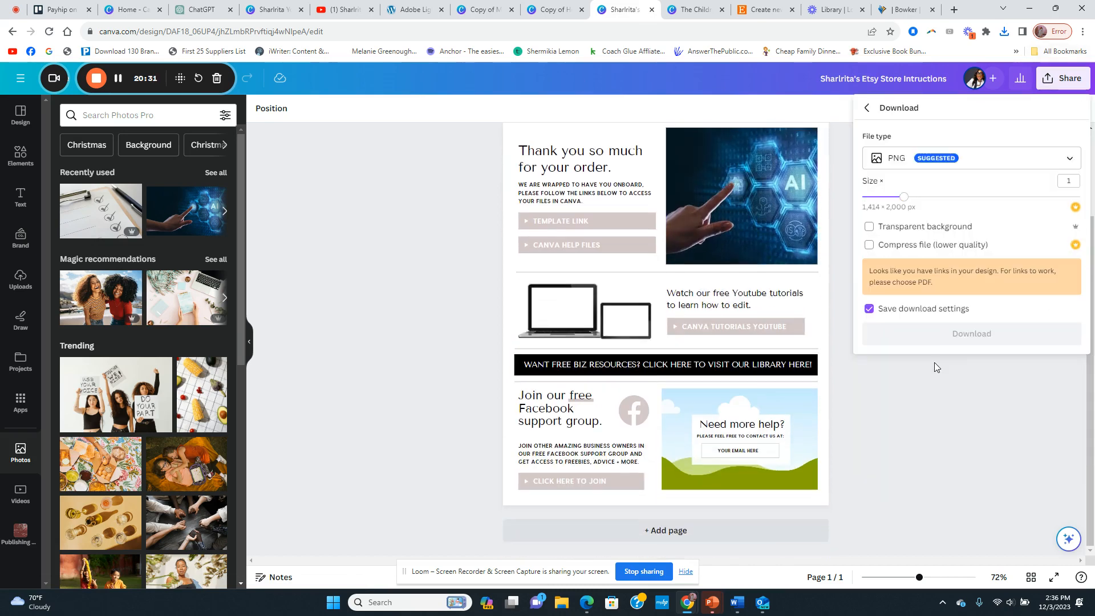
pyautogui.click(968, 169)
pyautogui.click(941, 254)
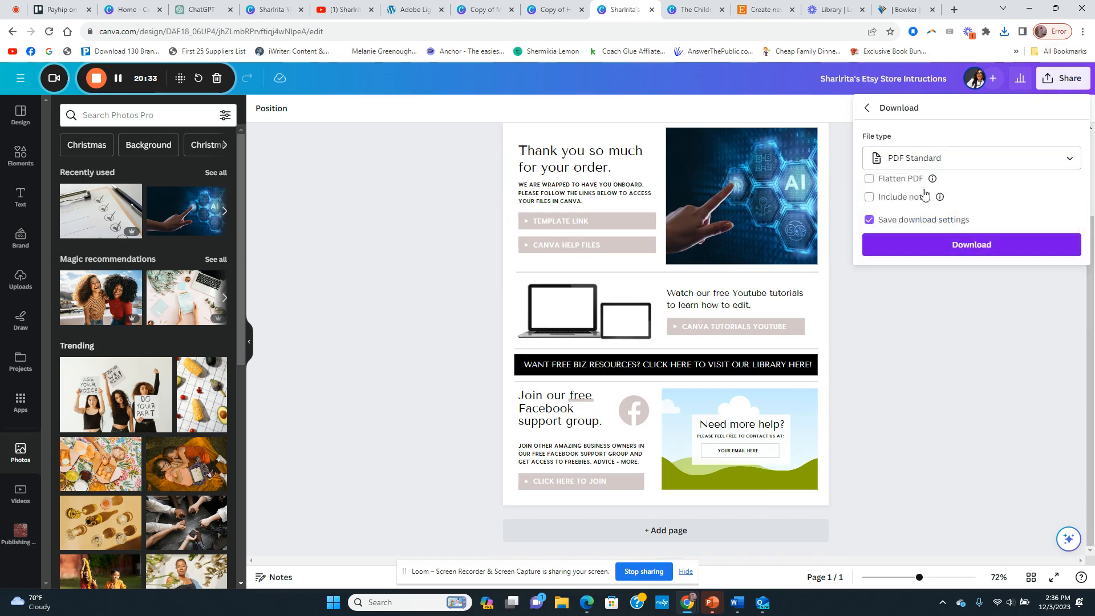
pyautogui.click(990, 251)
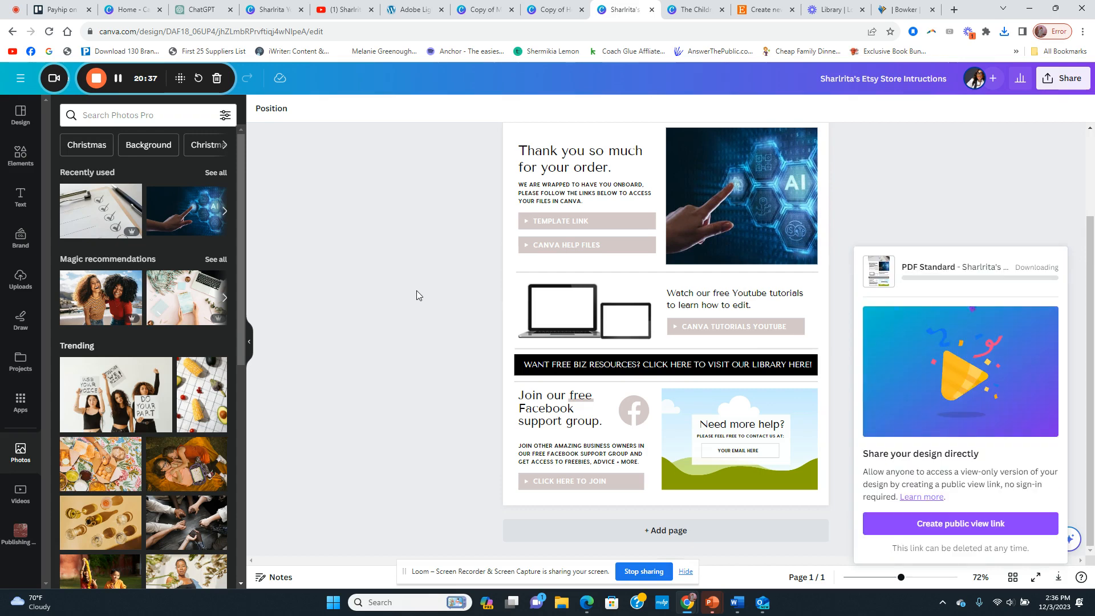
# Step: Try to add the Etsy store instructions PDF as the Etsy listing's digital file, and remove it from the listing
pyautogui.click(764, 9)
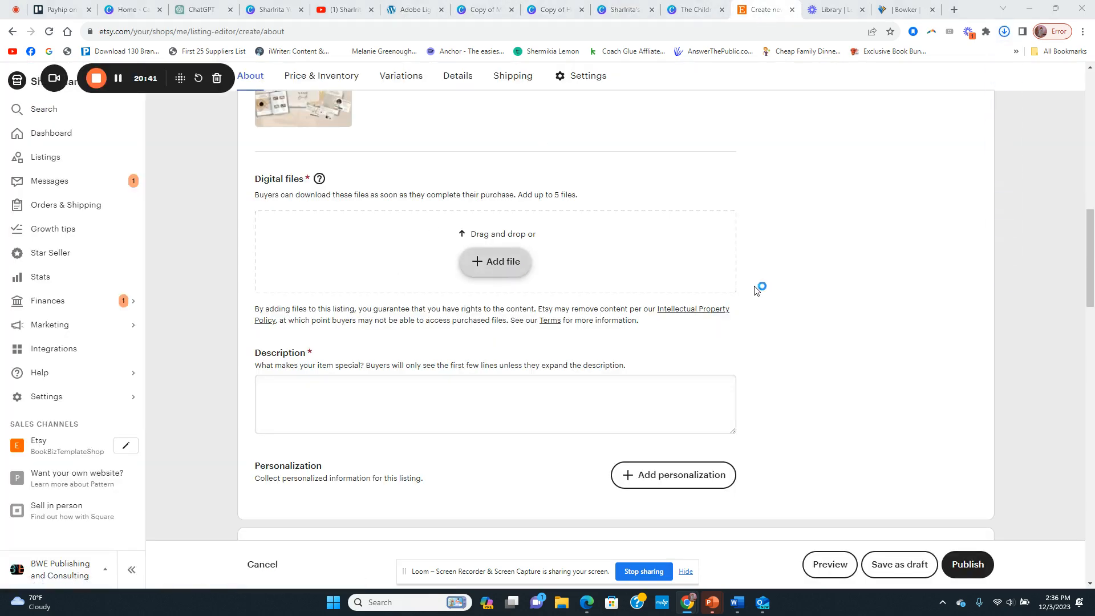
pyautogui.click(133, 123)
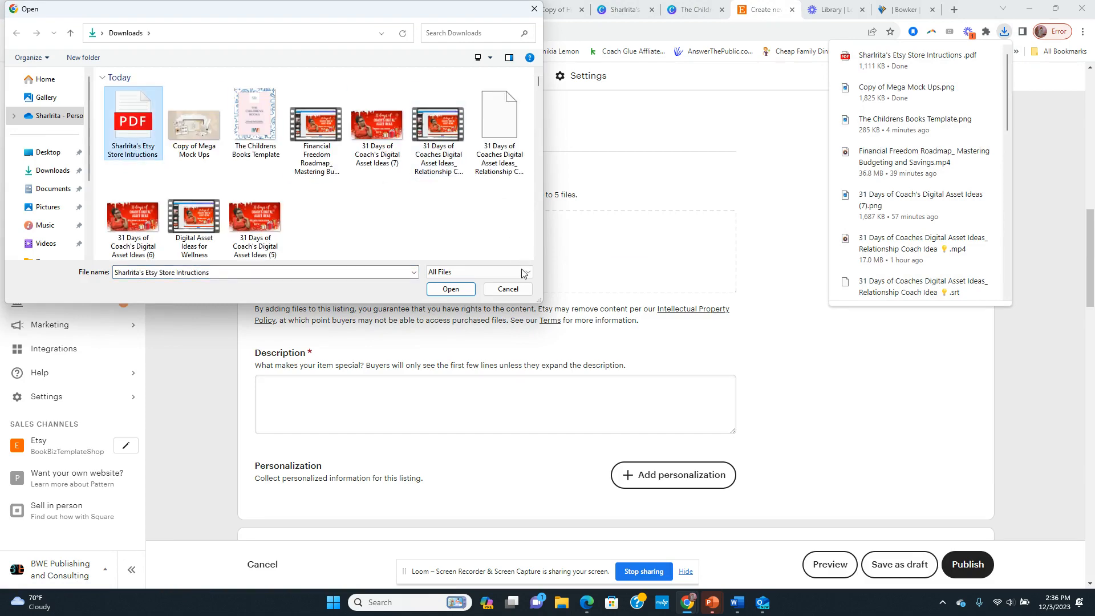
pyautogui.click(466, 289)
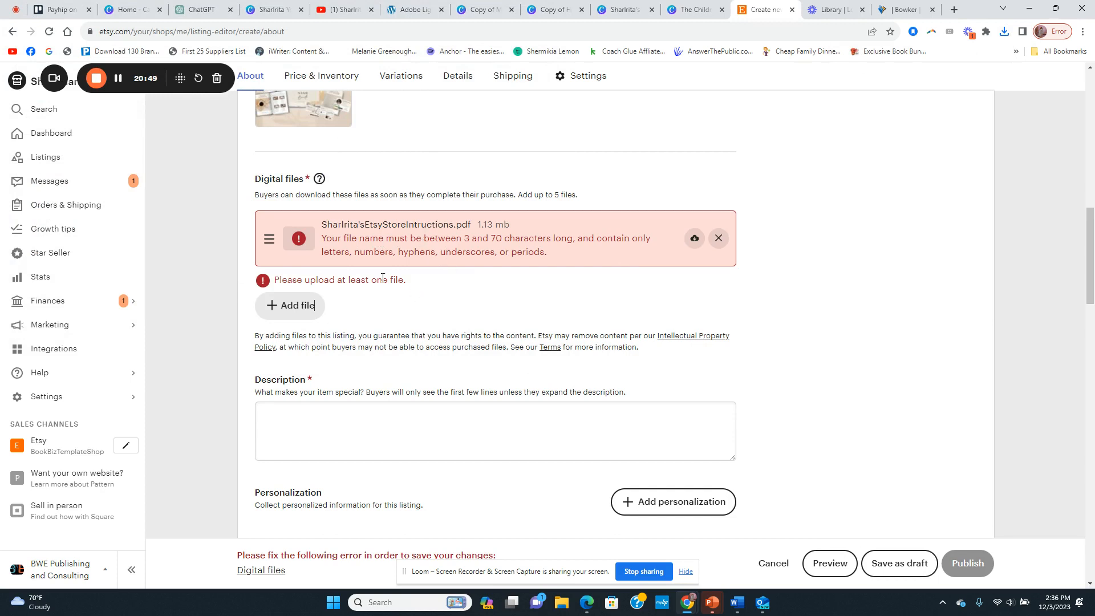
pyautogui.click(718, 238)
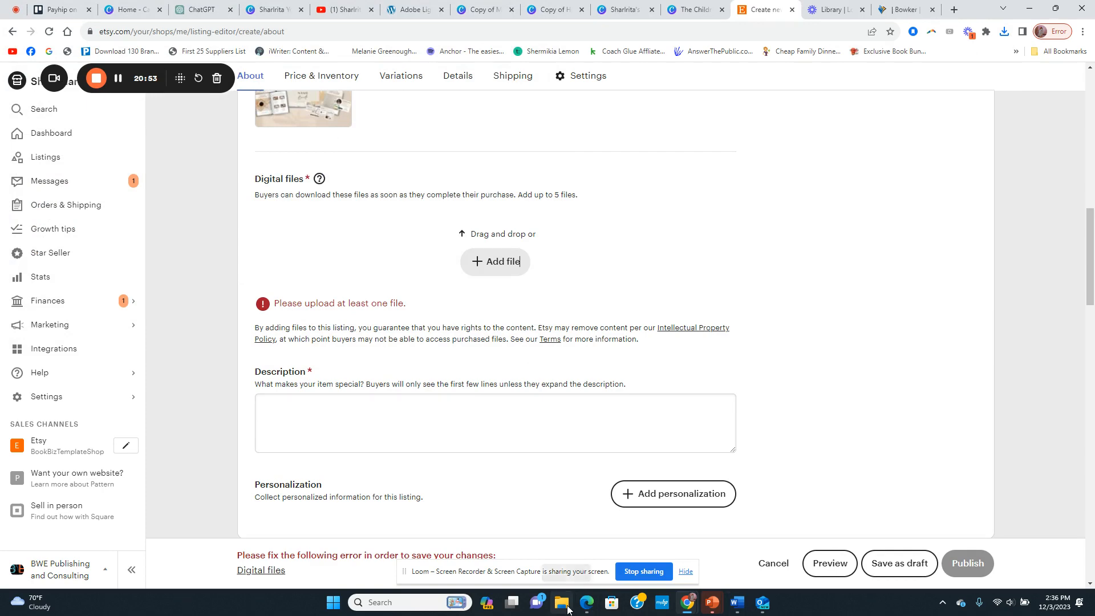
# Step: Return to the instructions design in Canva and replace everything after the owner's name in its title with "insturctions"
pyautogui.click(693, 10)
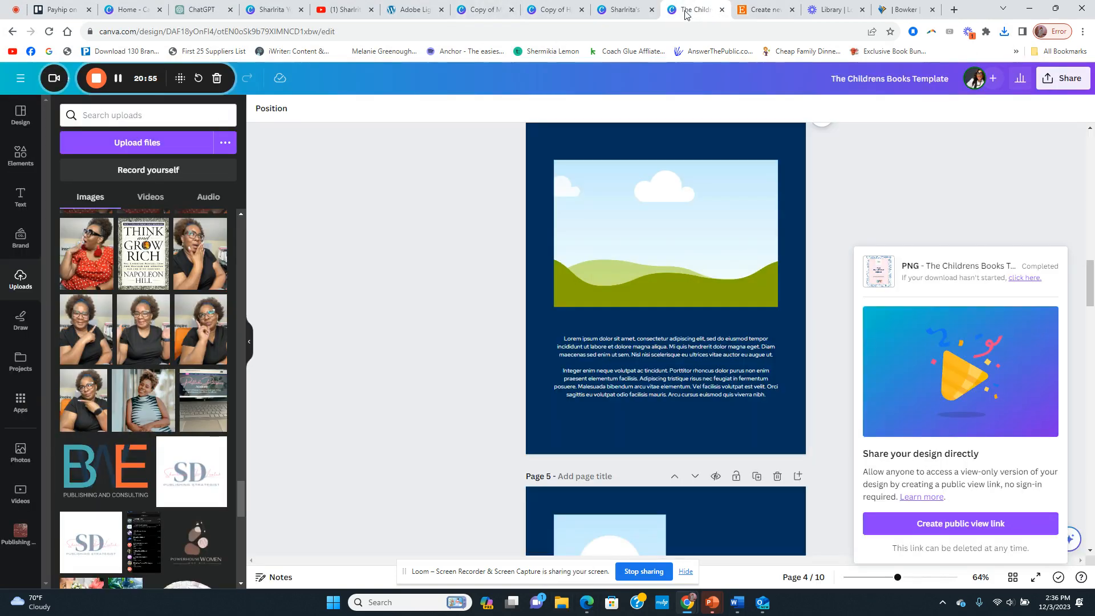
pyautogui.click(620, 13)
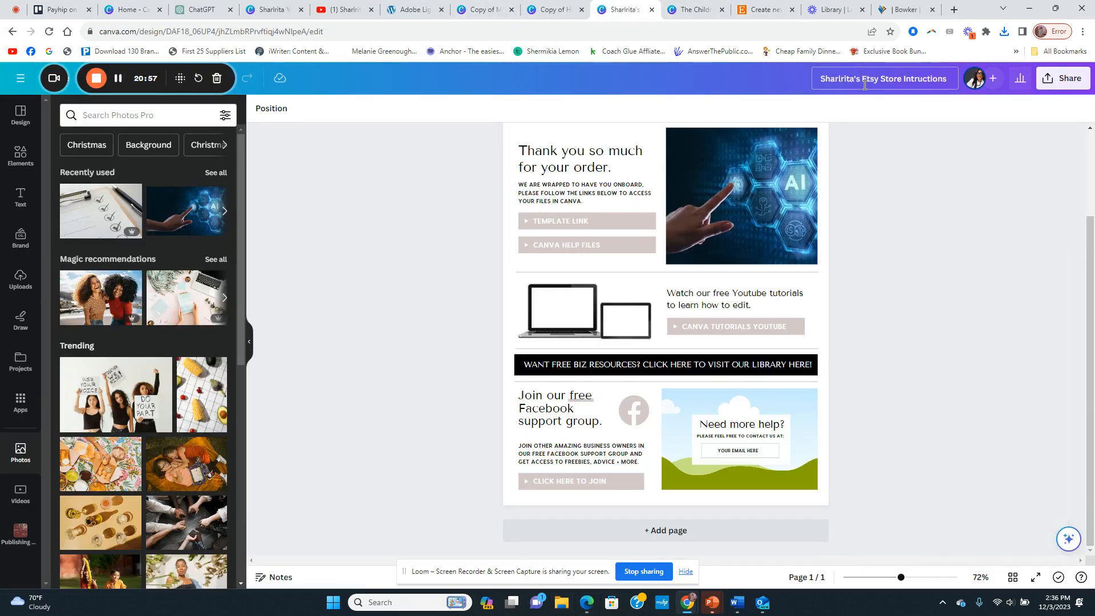
pyautogui.moveTo(863, 83); pyautogui.dragTo(963, 91)
pyautogui.press('BackSpace')
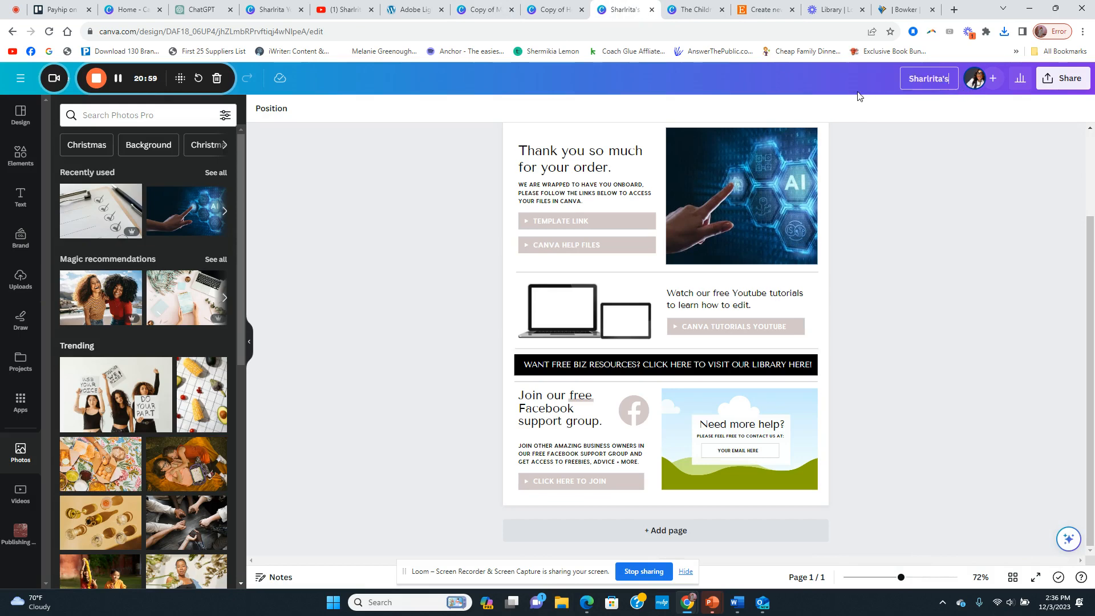
pyautogui.write('insturctions')
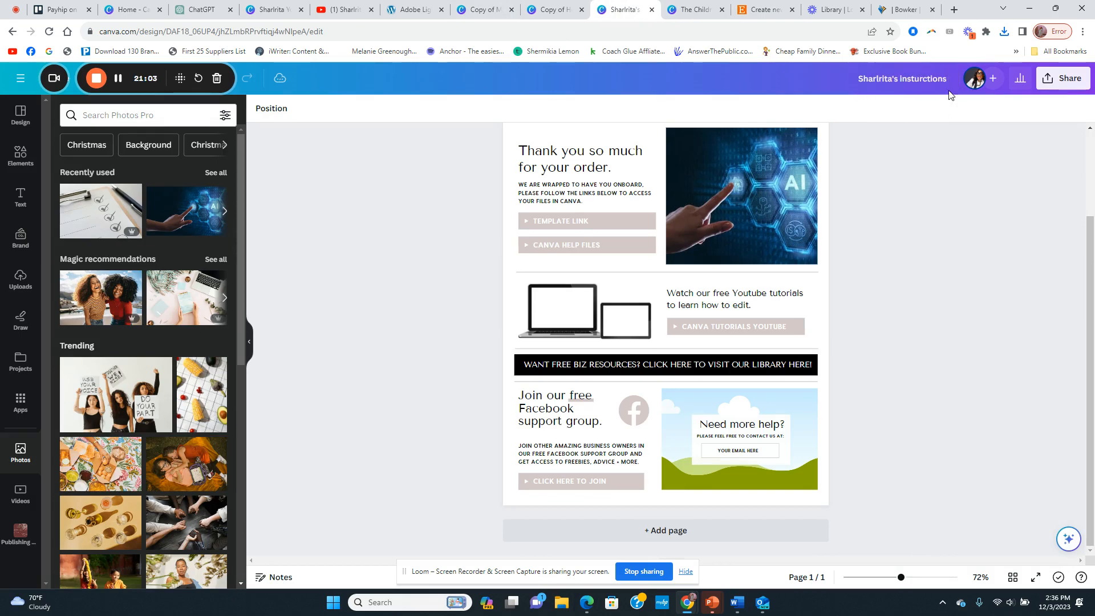
# Step: Download the retitled instructions design as PDF Standard
pyautogui.click(1063, 78)
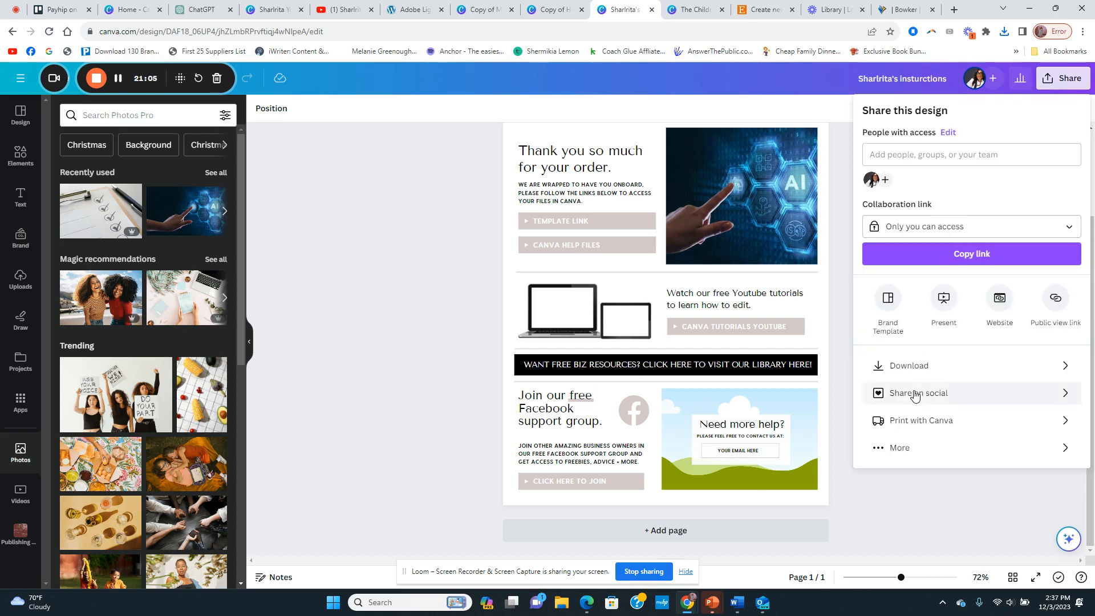
pyautogui.click(909, 366)
pyautogui.click(956, 254)
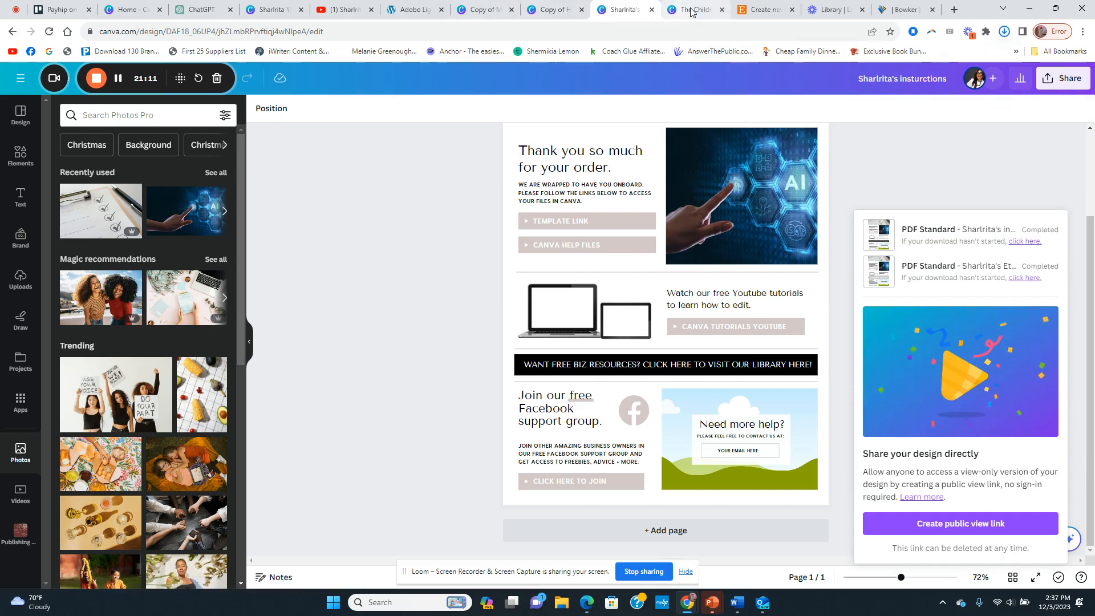
# Step: Return to the Etsy listing and try to add the newly downloaded instructions PDF as its digital file
pyautogui.click(692, 10)
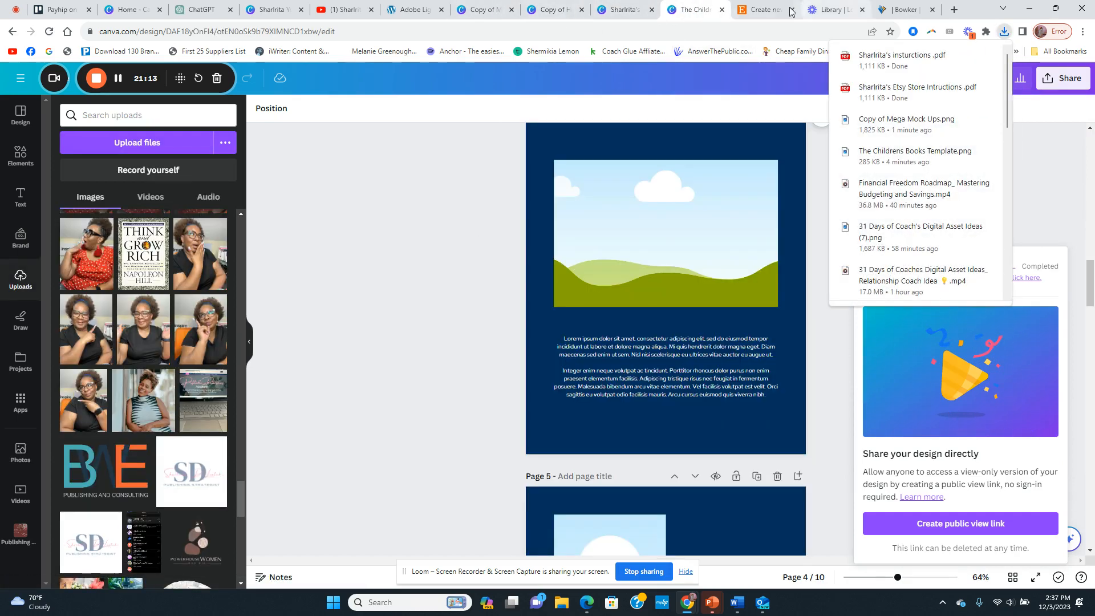
pyautogui.click(763, 9)
pyautogui.click(495, 261)
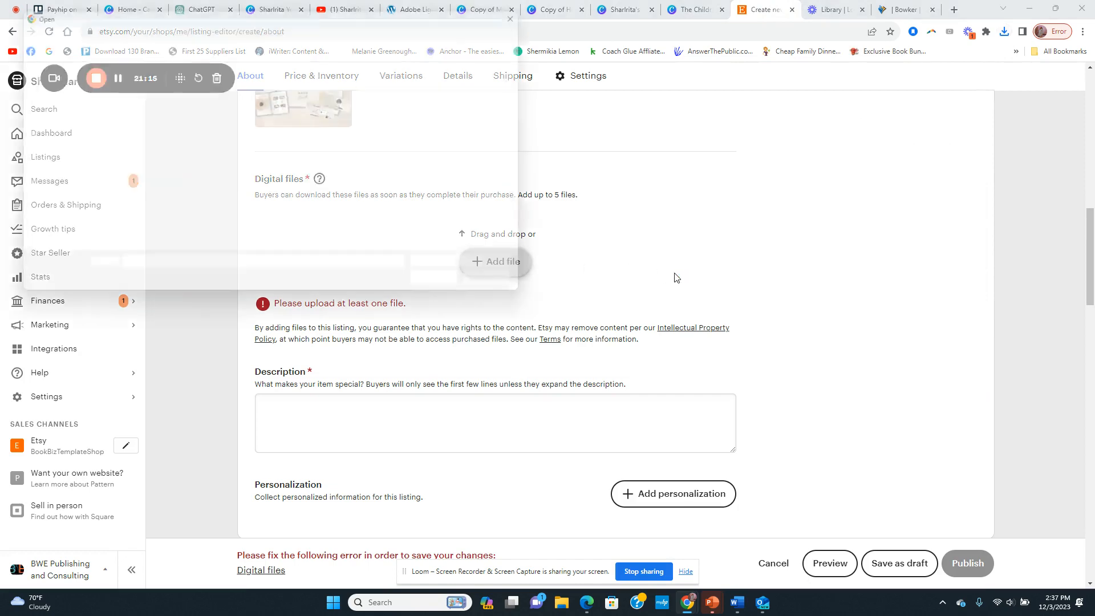
pyautogui.click(149, 137)
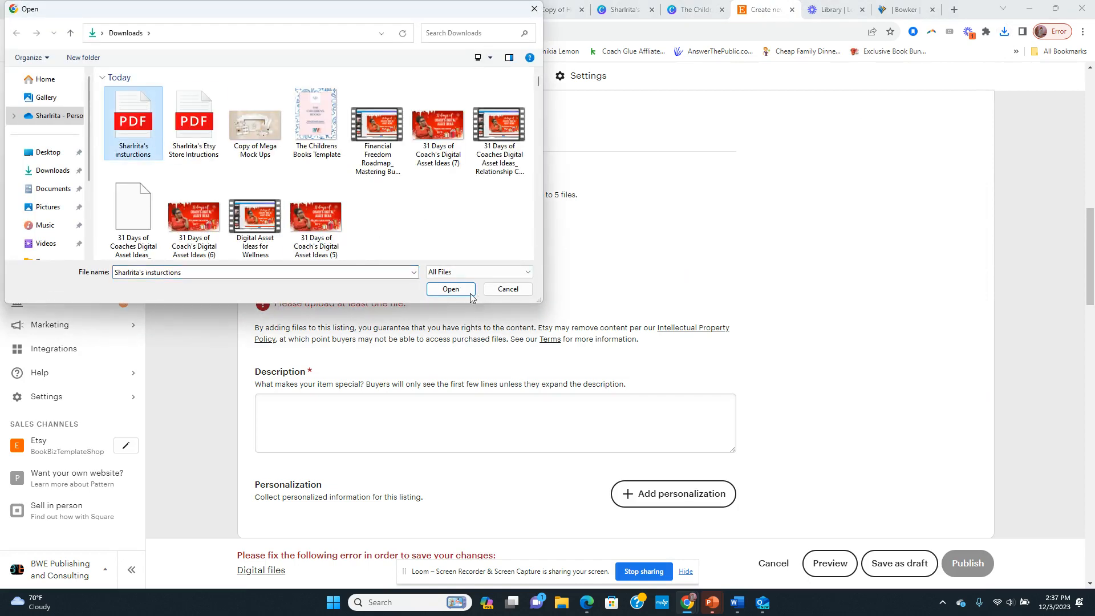
pyautogui.click(451, 289)
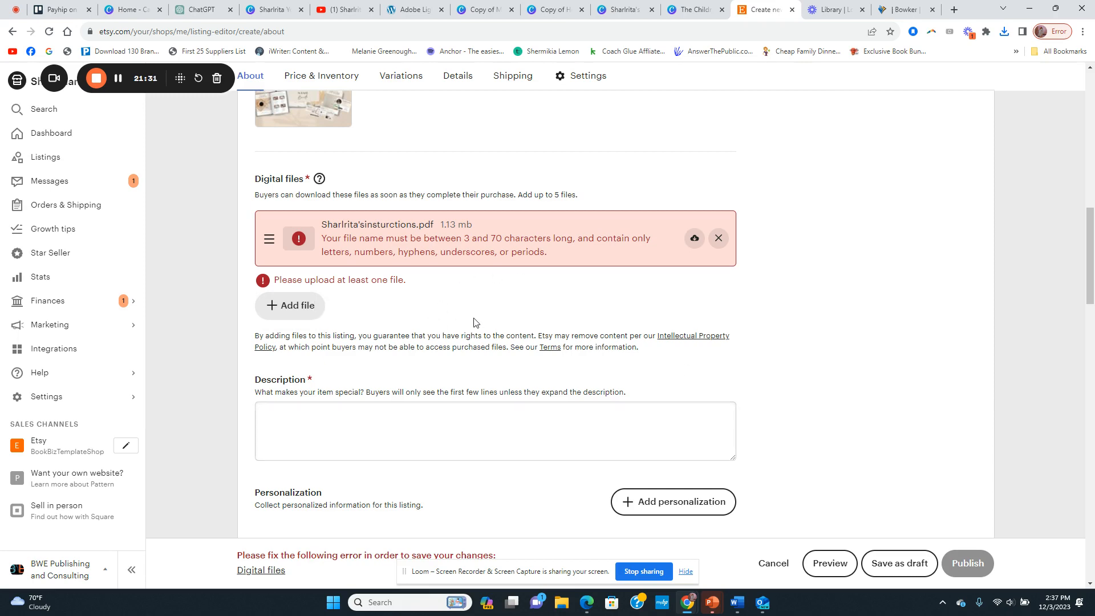
# Step: In File Explorer's Downloads folder, rename the newest instructions PDF to the owner's short name without an apostrophe, followed by "instuctions 2023"
pyautogui.click(560, 605)
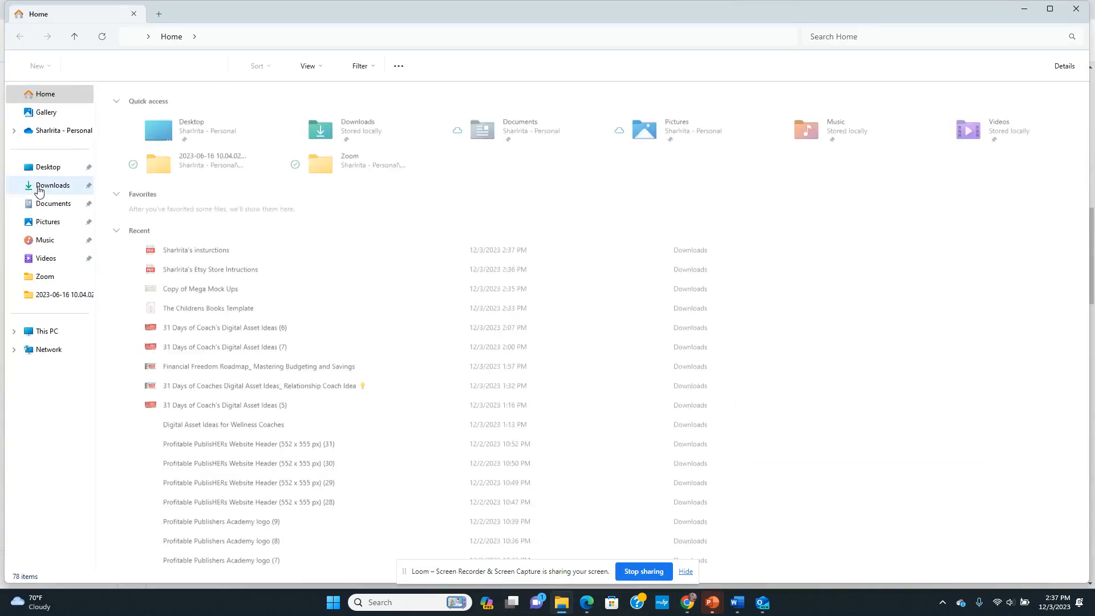
pyautogui.click(42, 185)
pyautogui.click(125, 159)
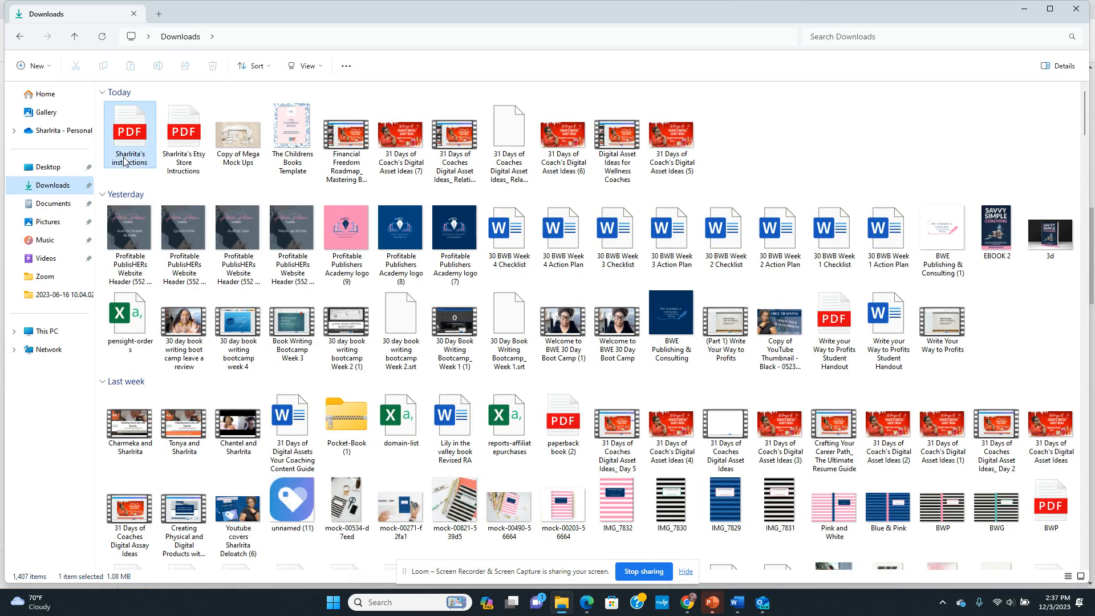
pyautogui.rightClick(125, 162)
pyautogui.click(183, 171)
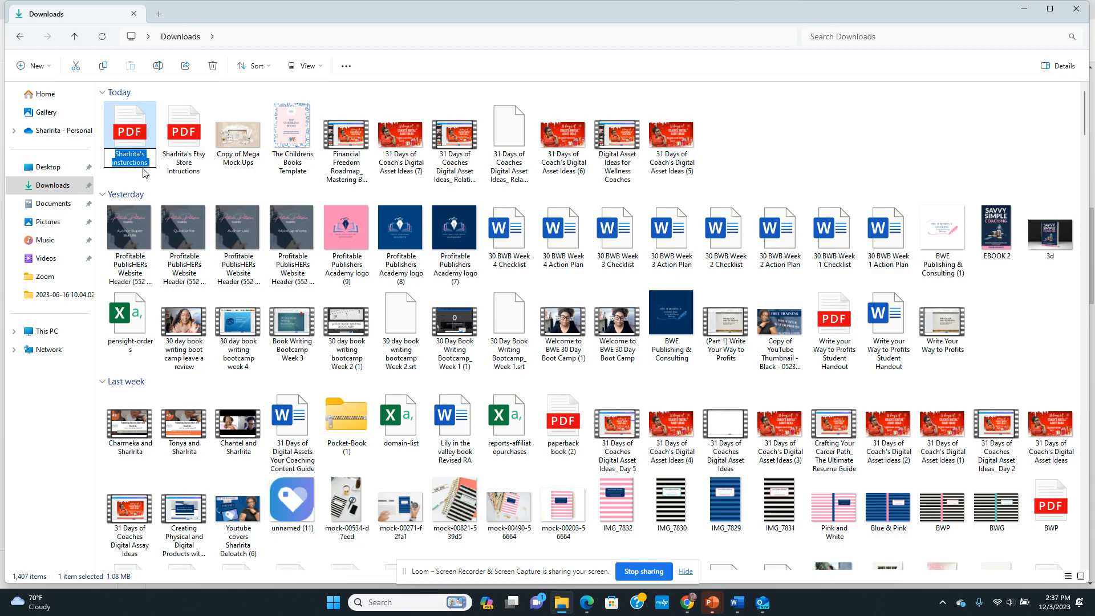
pyautogui.write('rith')
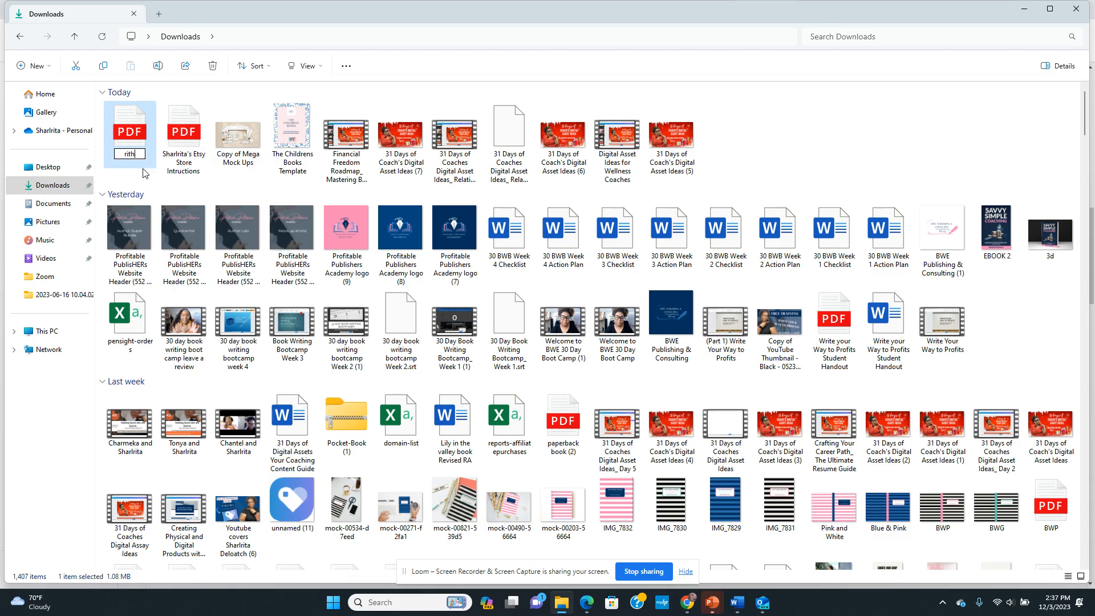
pyautogui.press('BackSpace')
pyautogui.write('a instuctions 2023')
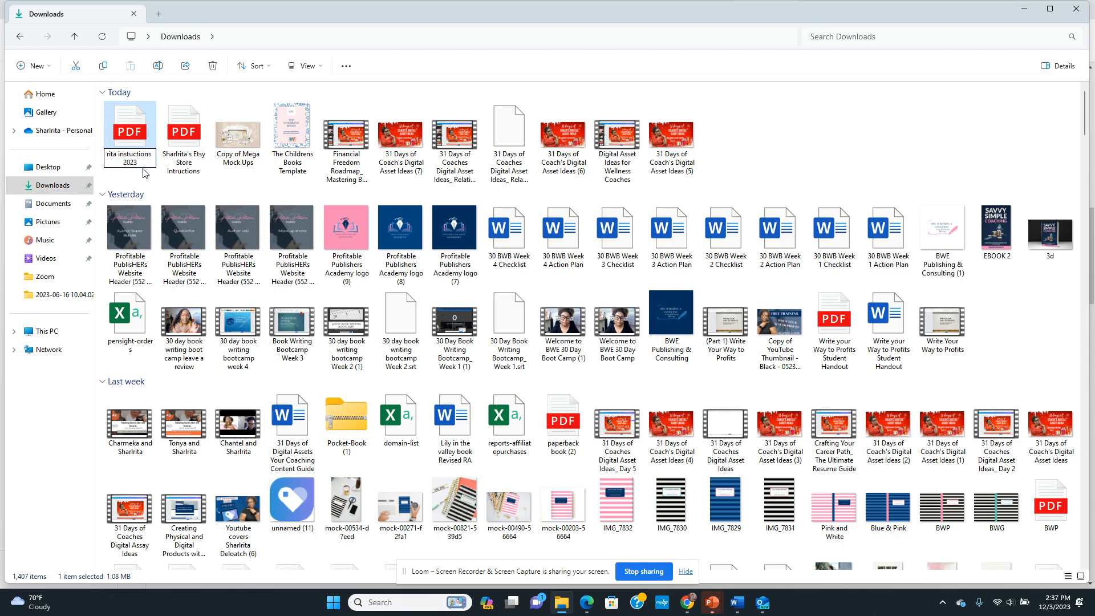
pyautogui.click(367, 96)
pyautogui.click(1024, 10)
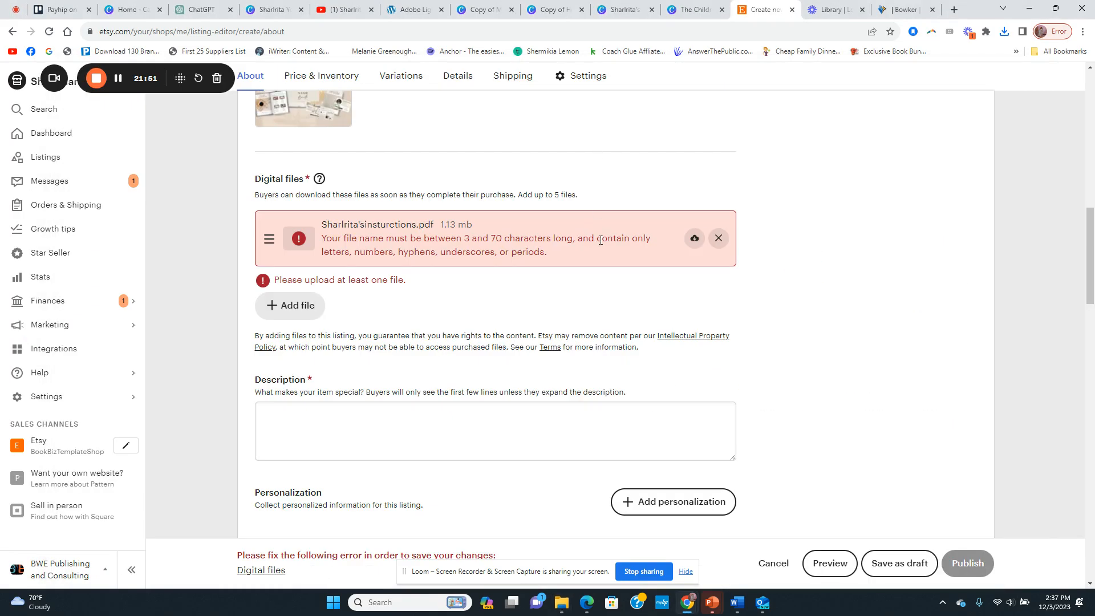
# Step: Remove the rejected PDF from the Etsy listing's digital files and add the renamed 2023 instructions PDF
pyautogui.click(694, 240)
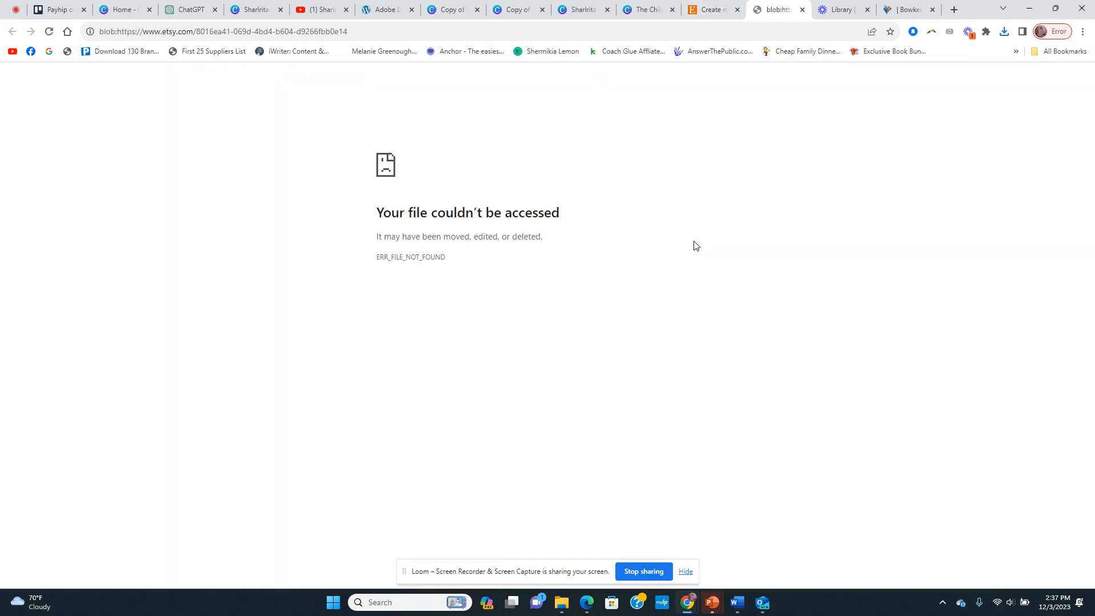
pyautogui.click(707, 11)
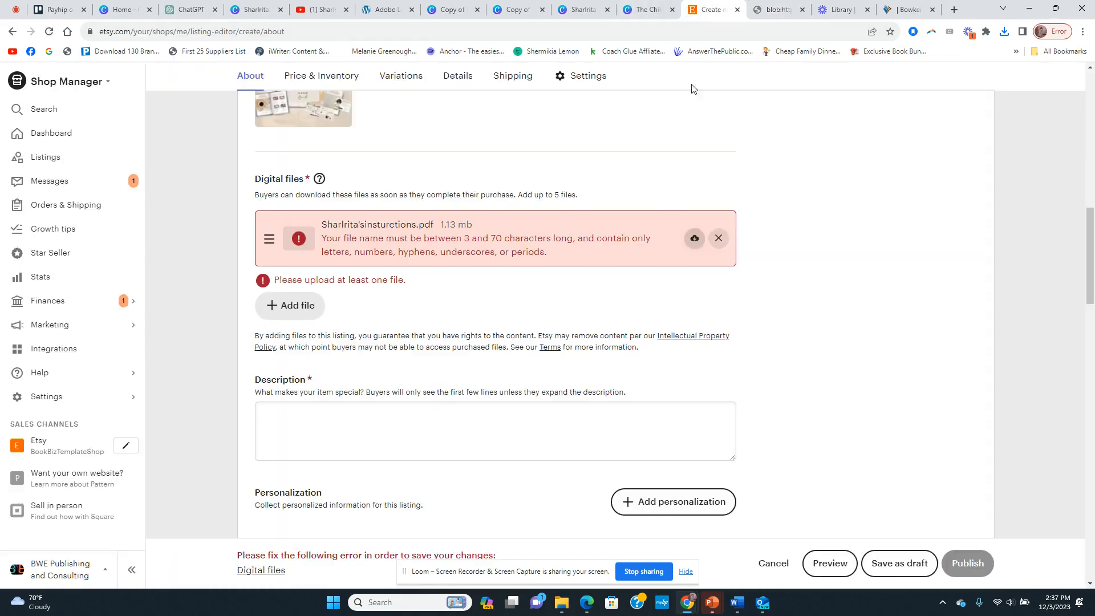
pyautogui.click(720, 237)
pyautogui.click(482, 268)
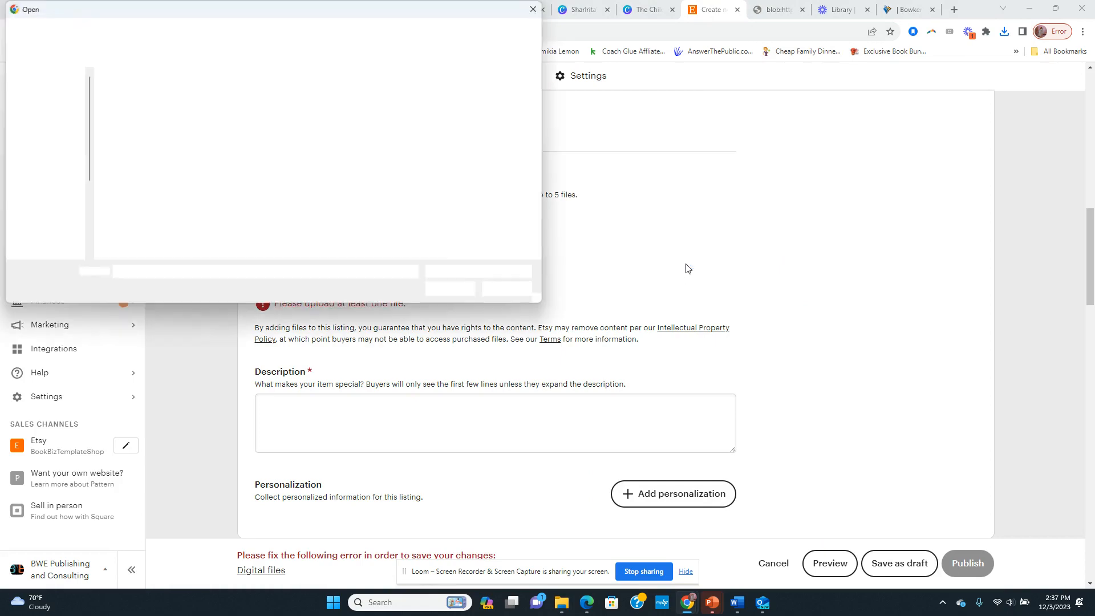
pyautogui.click(132, 119)
pyautogui.click(450, 290)
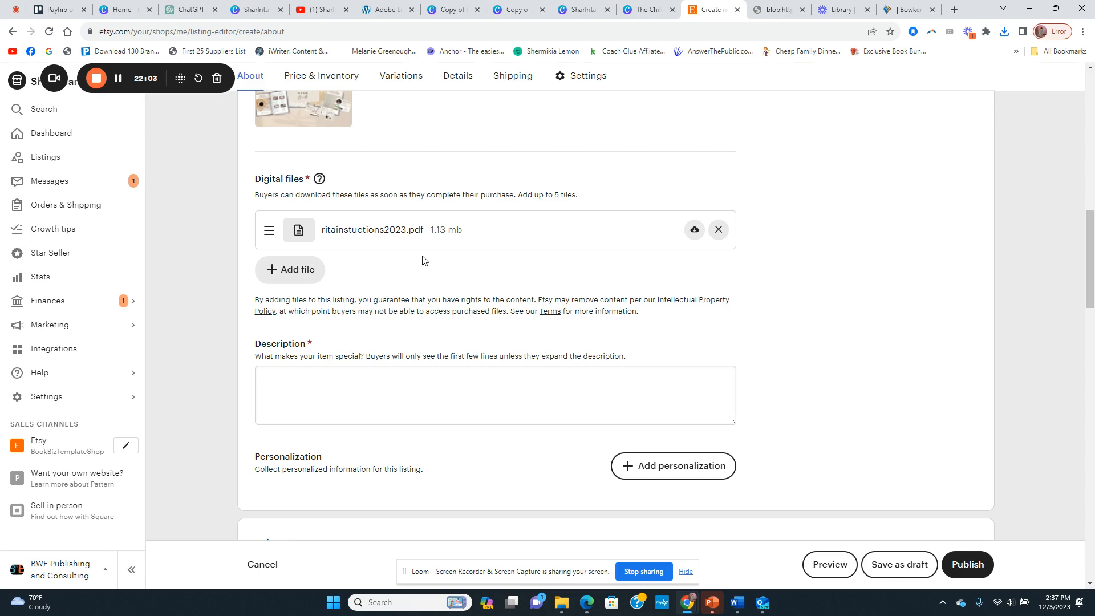
# Step: Enter "this is a digital file; Childrens book template" as the listing's description
pyautogui.scroll(-3, 382, 240)
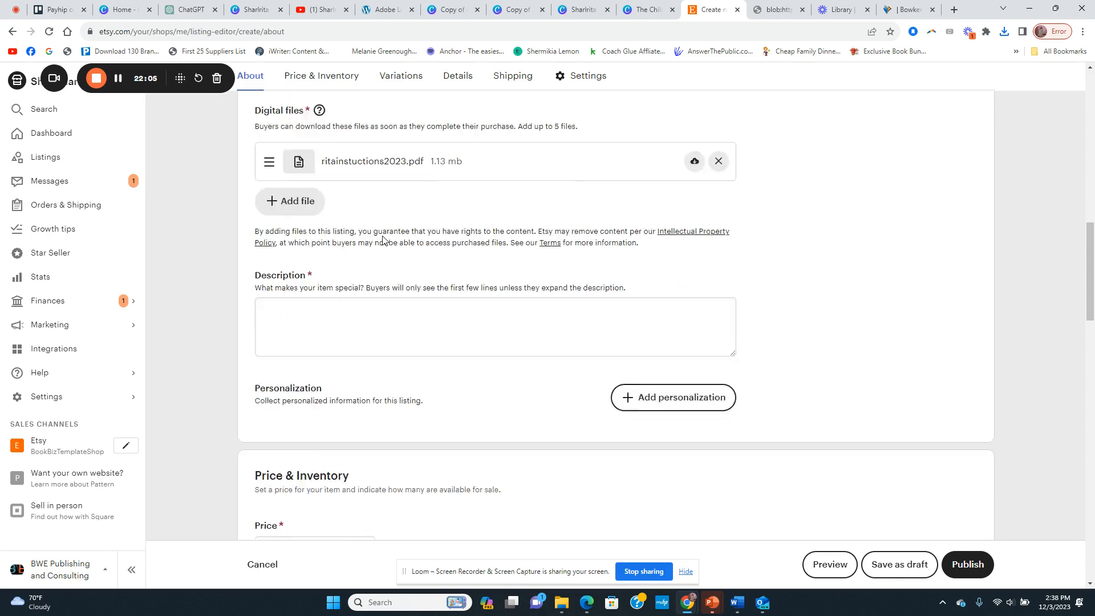
pyautogui.click(312, 208)
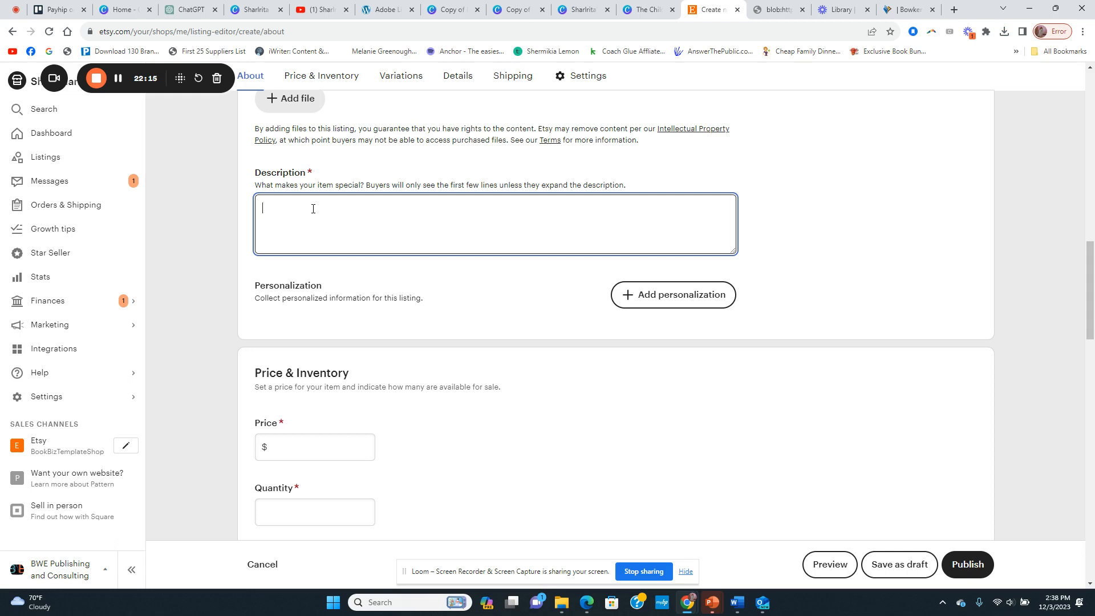
pyautogui.write('this is a digital file')
pyautogui.write('; Childrens book t')
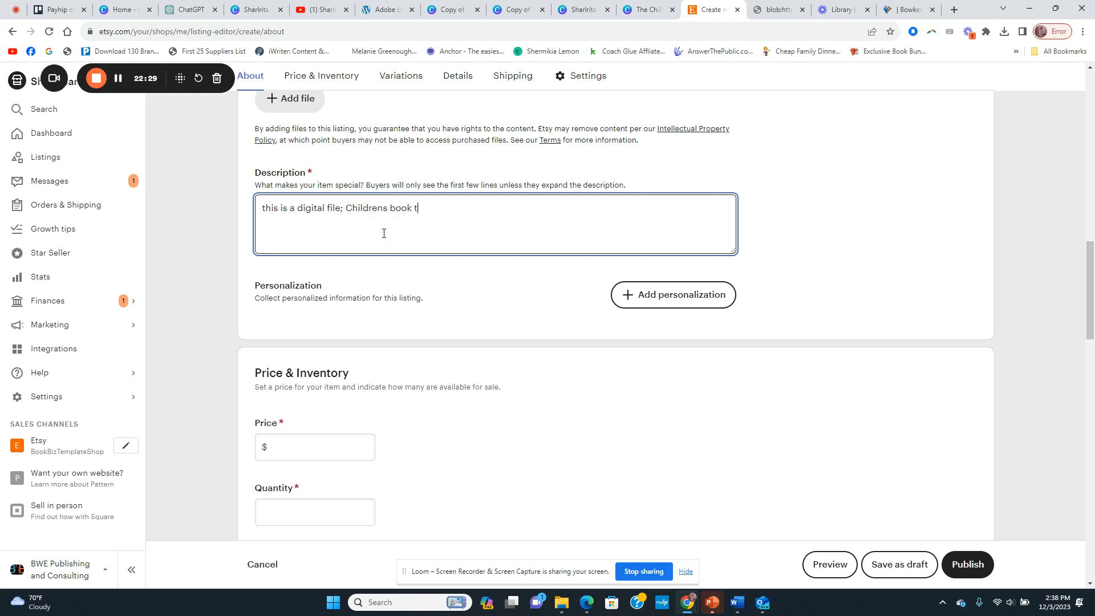
pyautogui.write('emplate')
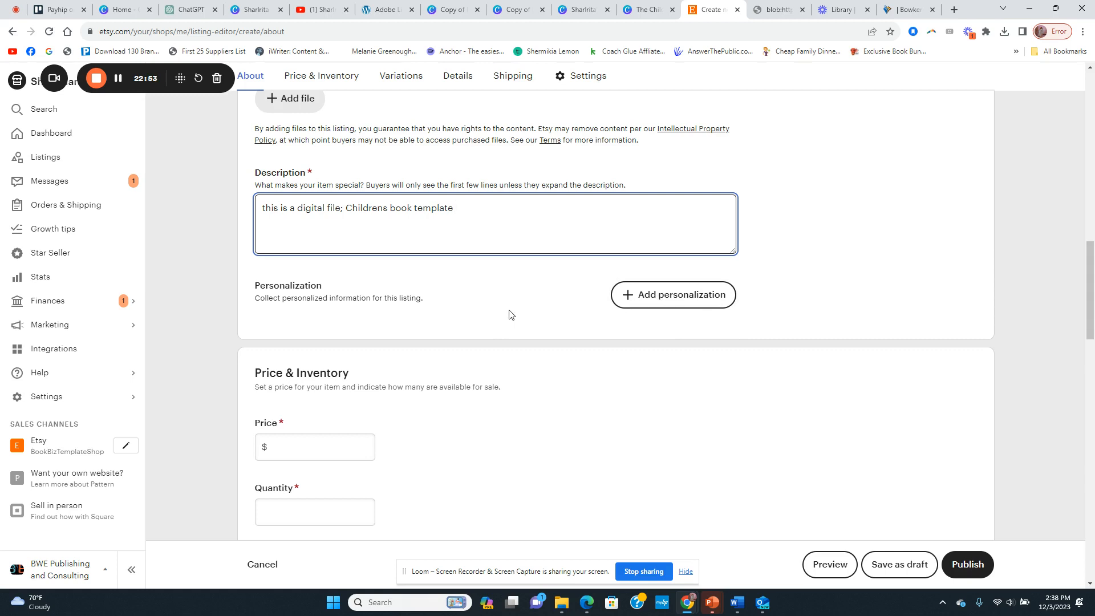
# Step: Set the listing's price to $5.99 and its quantity to 100
pyautogui.scroll(-3, 509, 314)
pyautogui.click(290, 274)
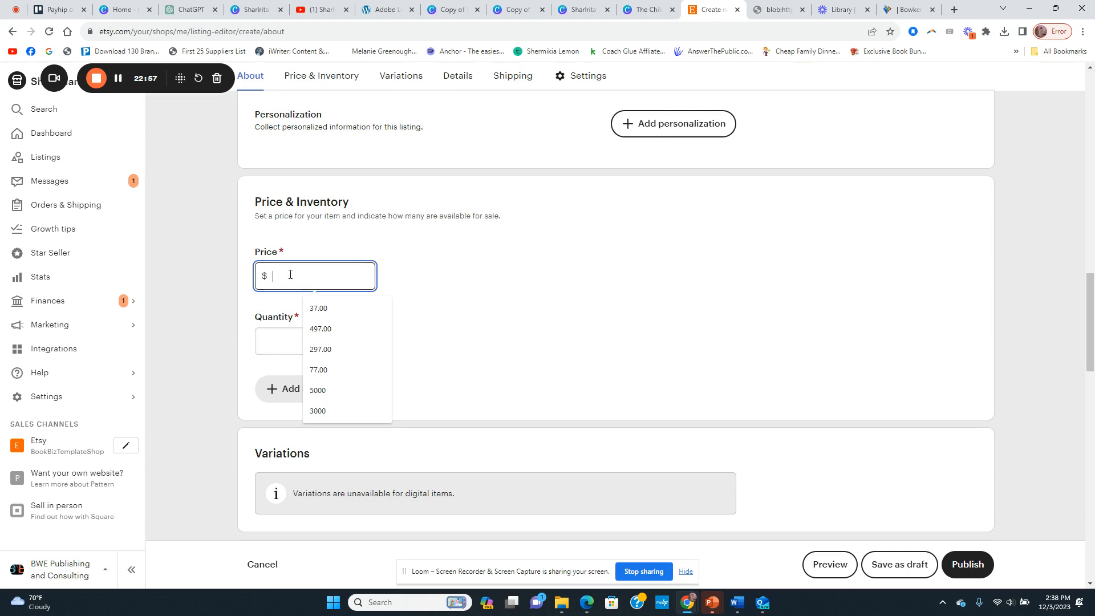
pyautogui.write('5.99')
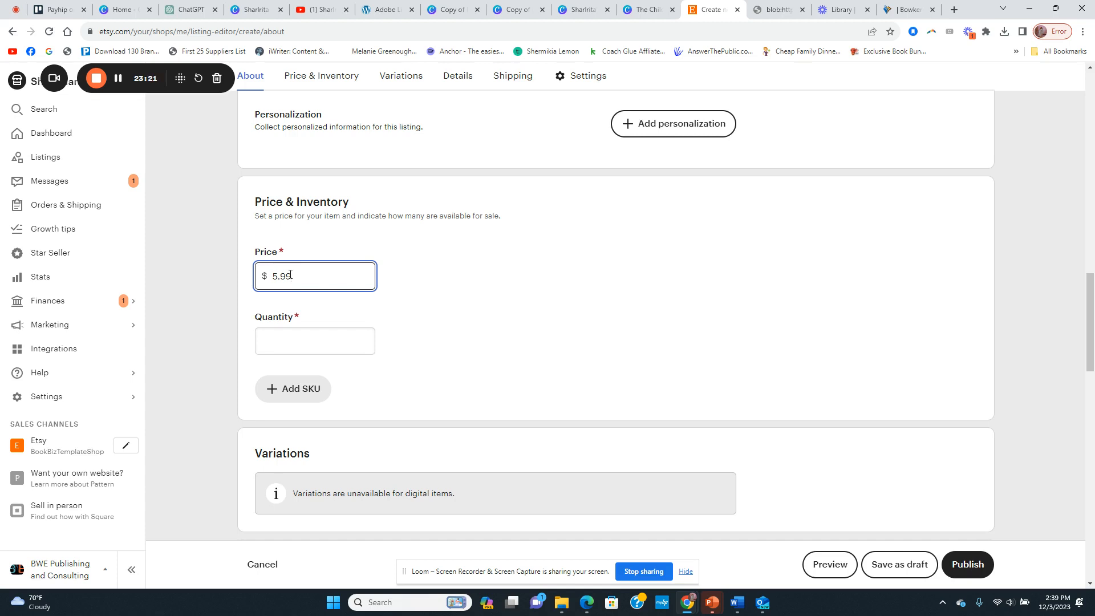
pyautogui.click(296, 342)
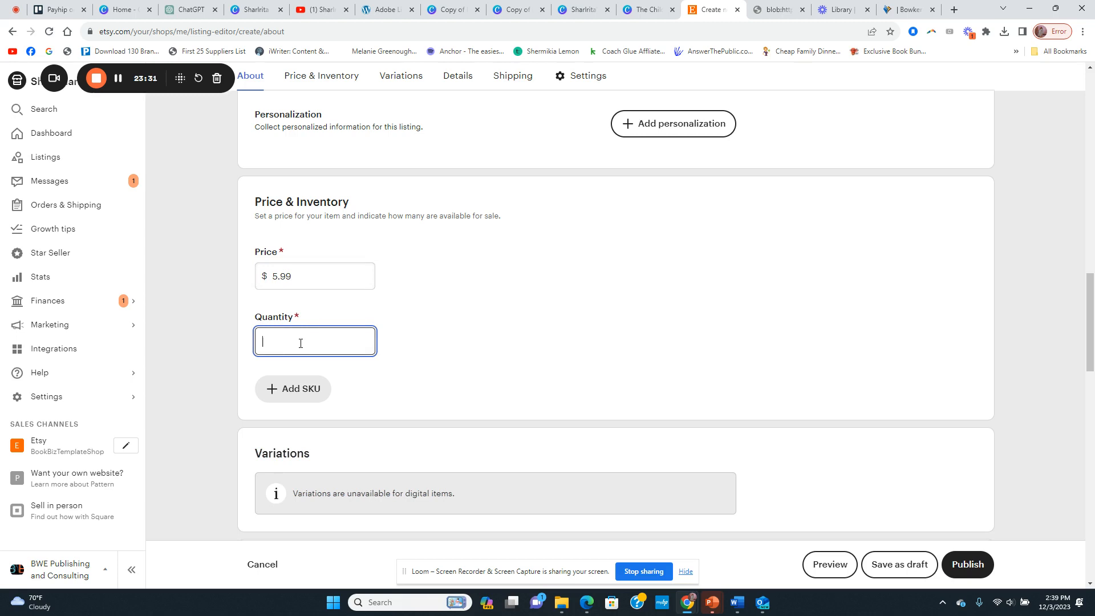
pyautogui.write('100')
pyautogui.click(407, 310)
# Step: Open the category selection in the listing's details section
pyautogui.scroll(-3, 405, 311)
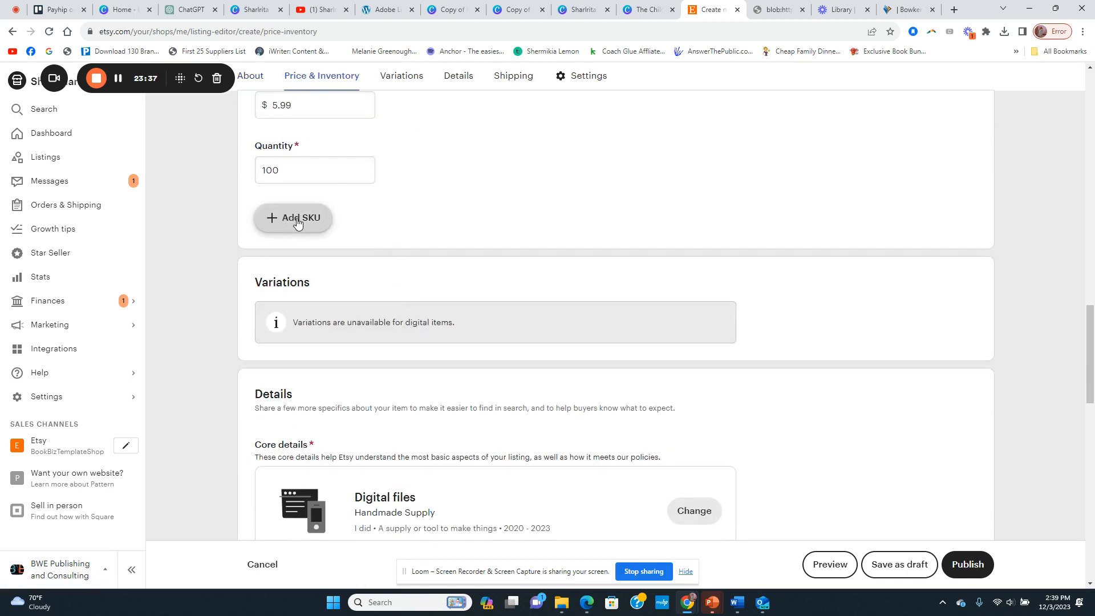
pyautogui.scroll(-1, 342, 256)
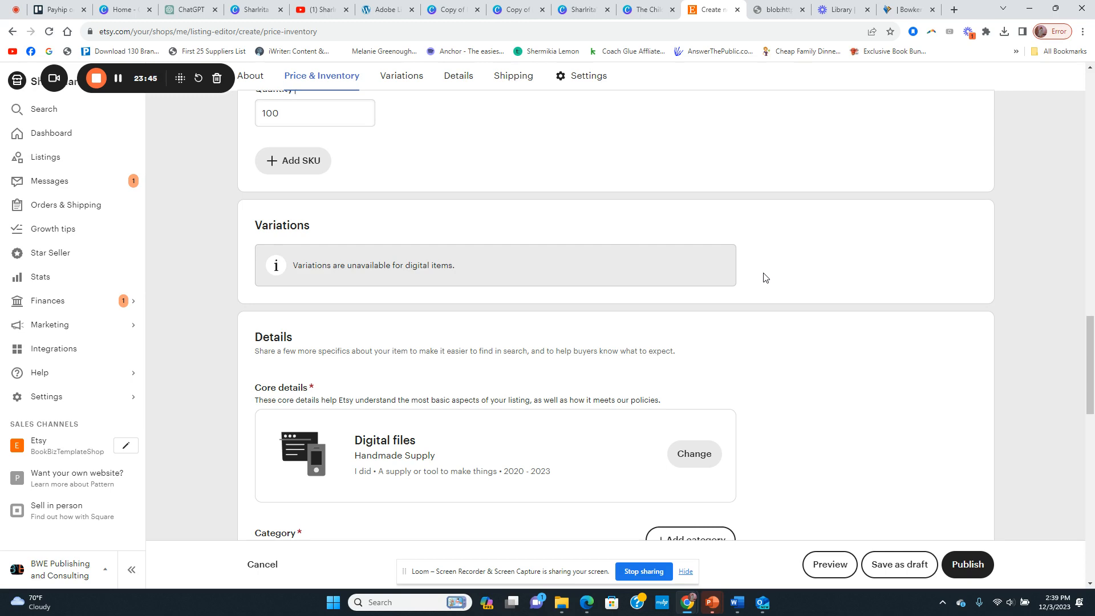
pyautogui.scroll(-3, 765, 277)
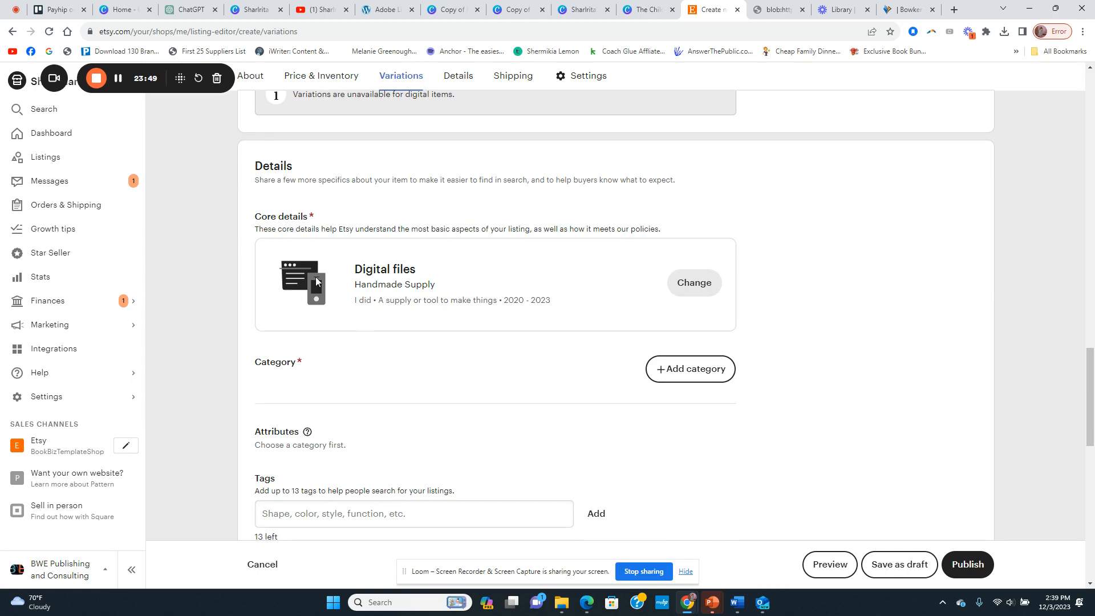
pyautogui.scroll(-1, 636, 301)
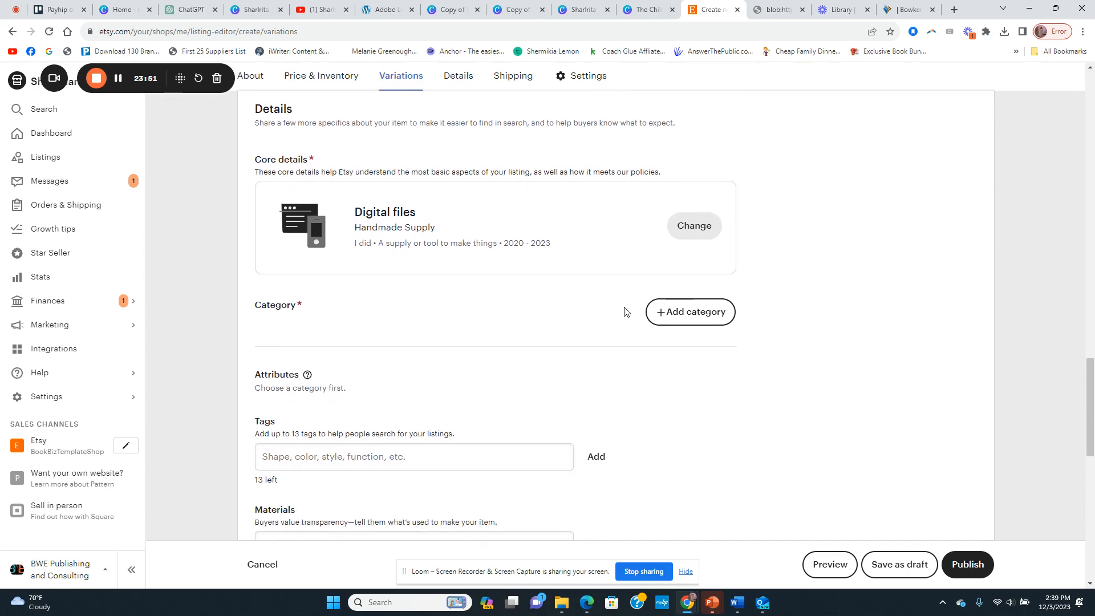
pyautogui.click(661, 311)
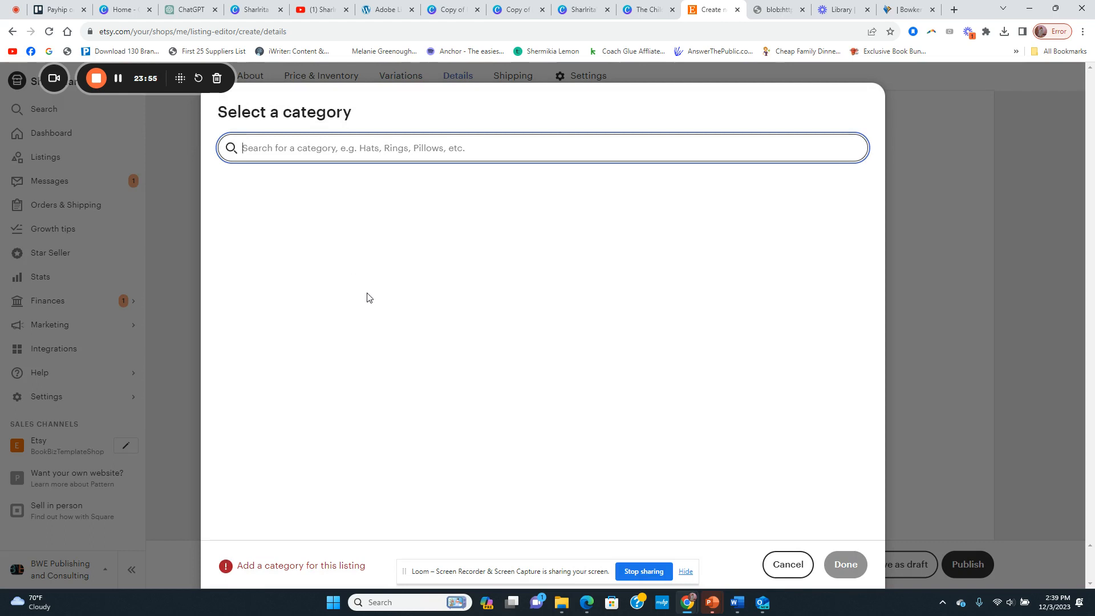
# Step: Search the categories for "di" and try Planner Templates, followed by Guides & How Tos
pyautogui.write('di')
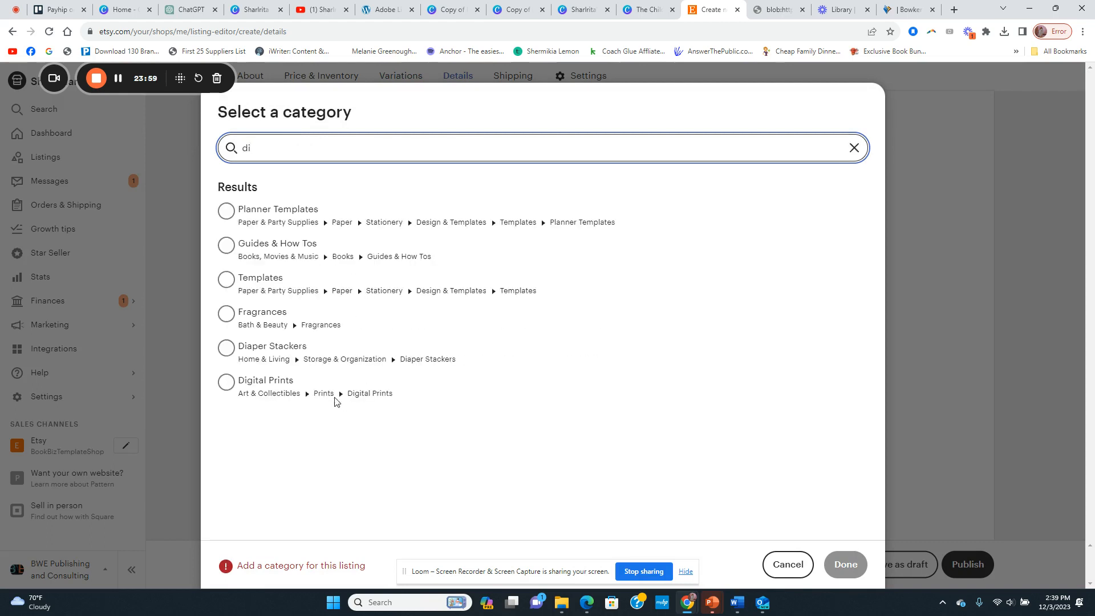
pyautogui.click(227, 213)
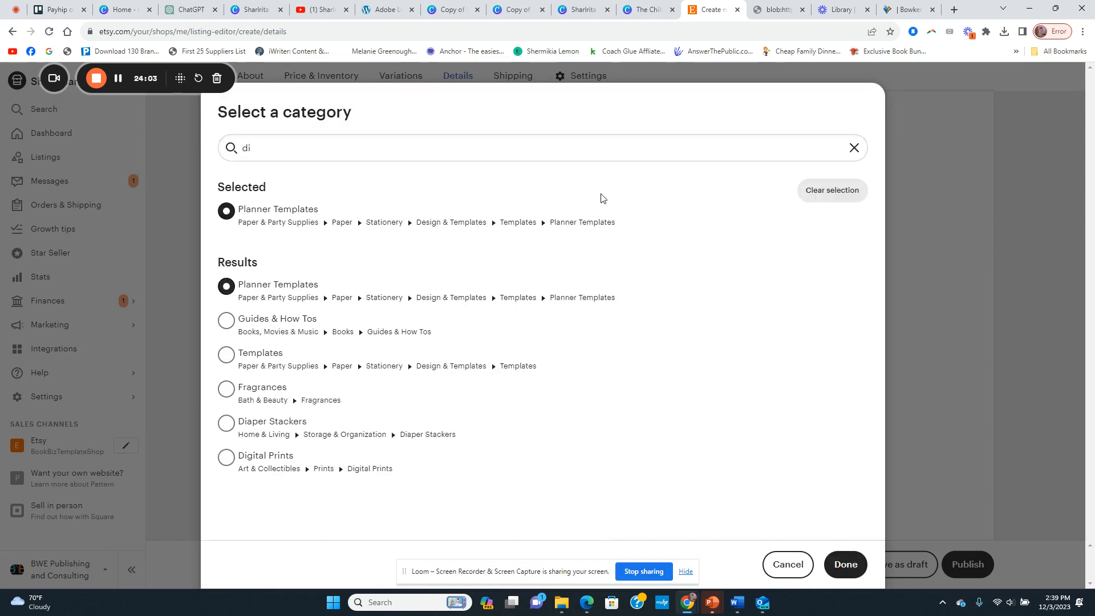
pyautogui.click(226, 320)
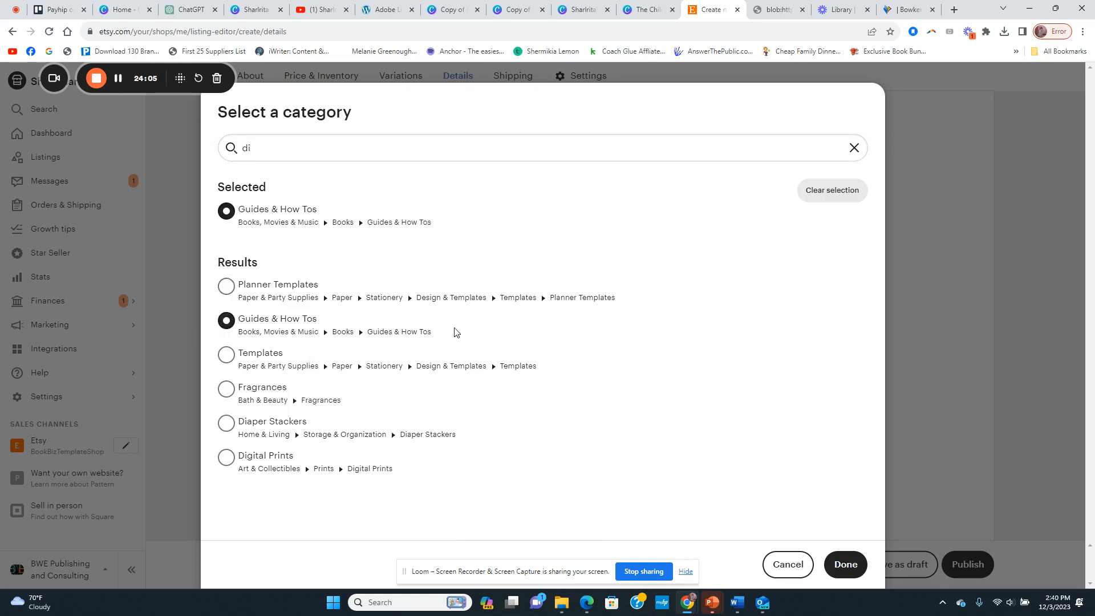
# Step: Search the categories for "template" and set the listing's category to Digital Prints under Art & Collectibles
pyautogui.doubleClick(245, 148)
pyautogui.write('te')
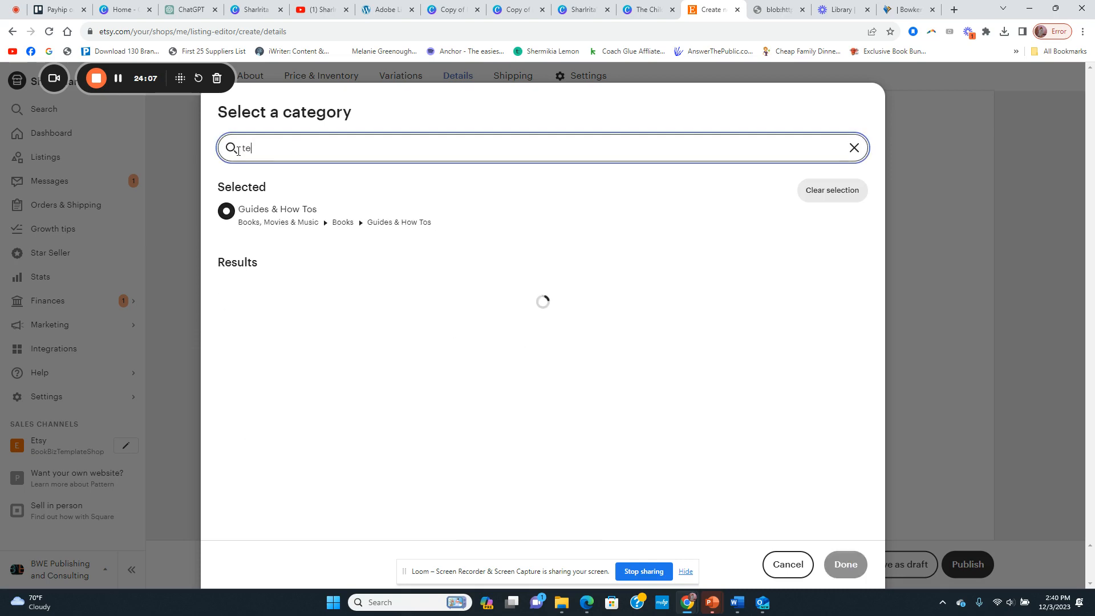
pyautogui.write('mplate')
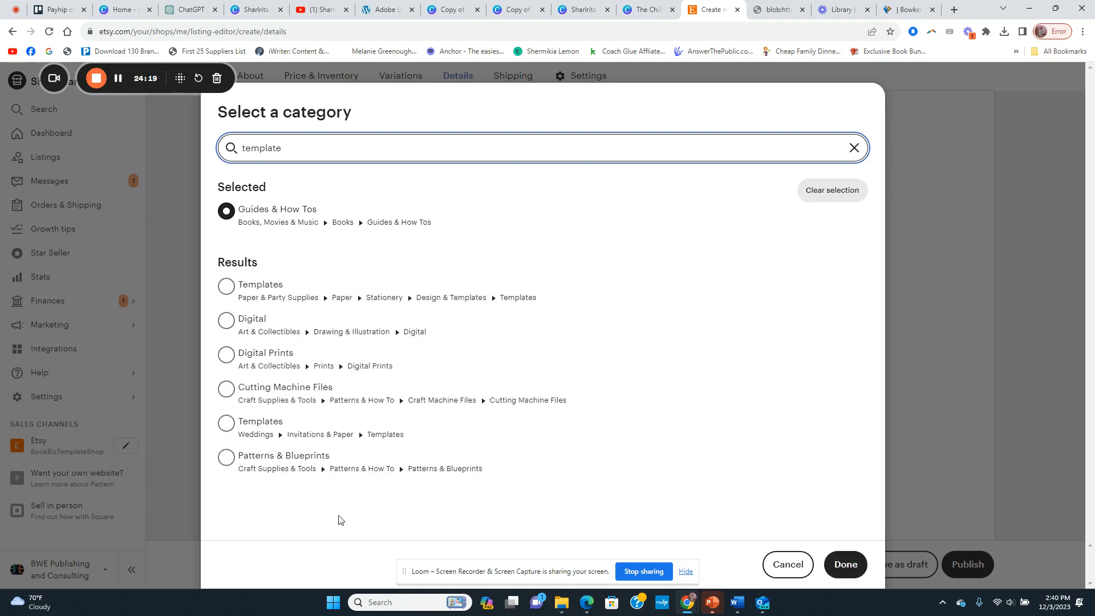
pyautogui.click(226, 424)
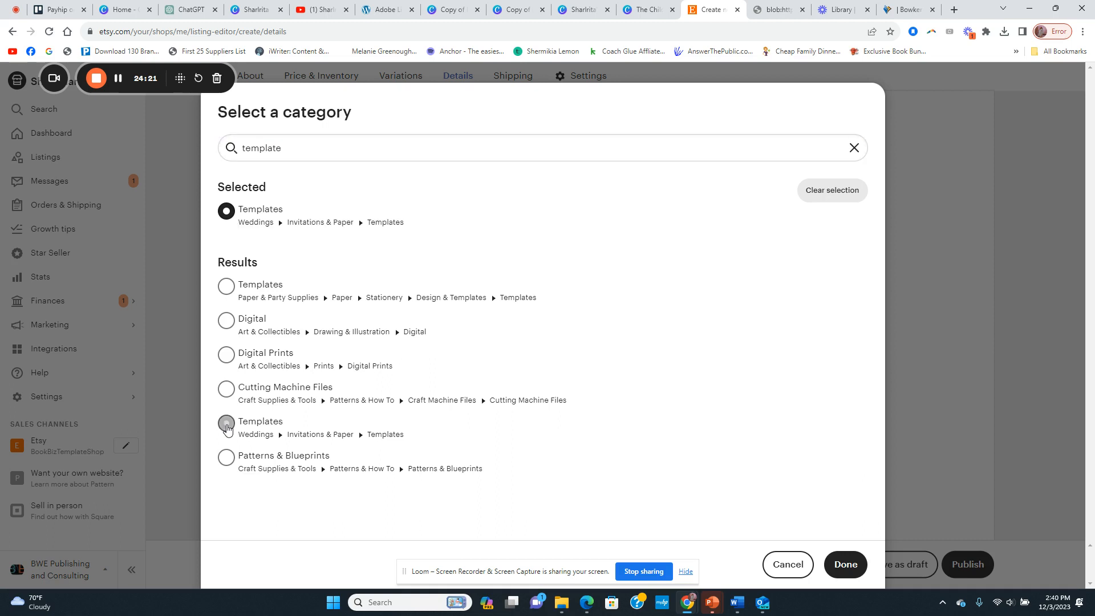
pyautogui.click(226, 354)
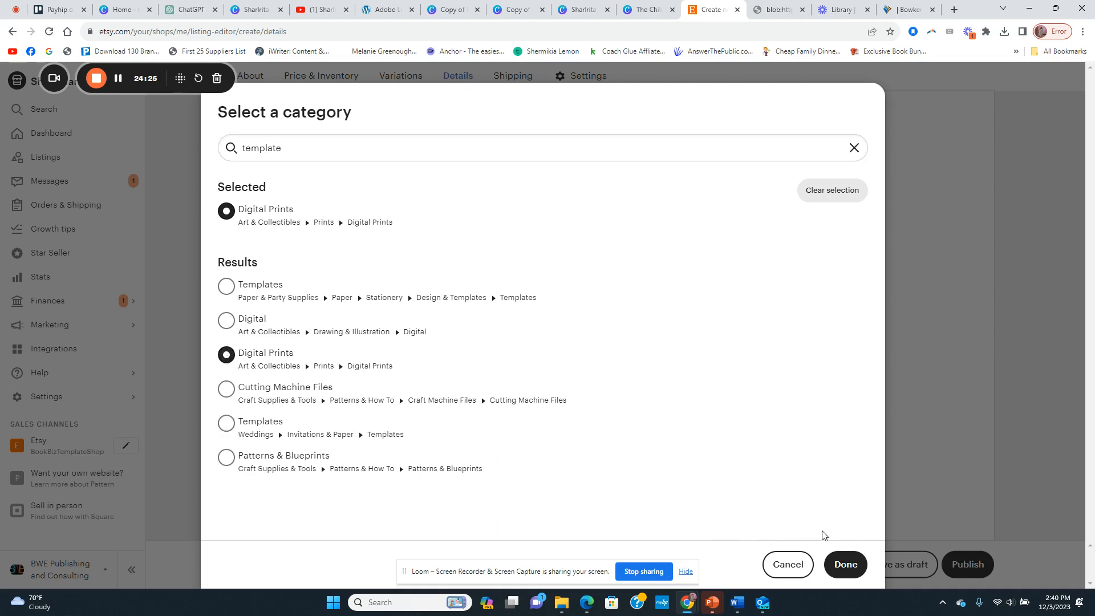
pyautogui.click(846, 564)
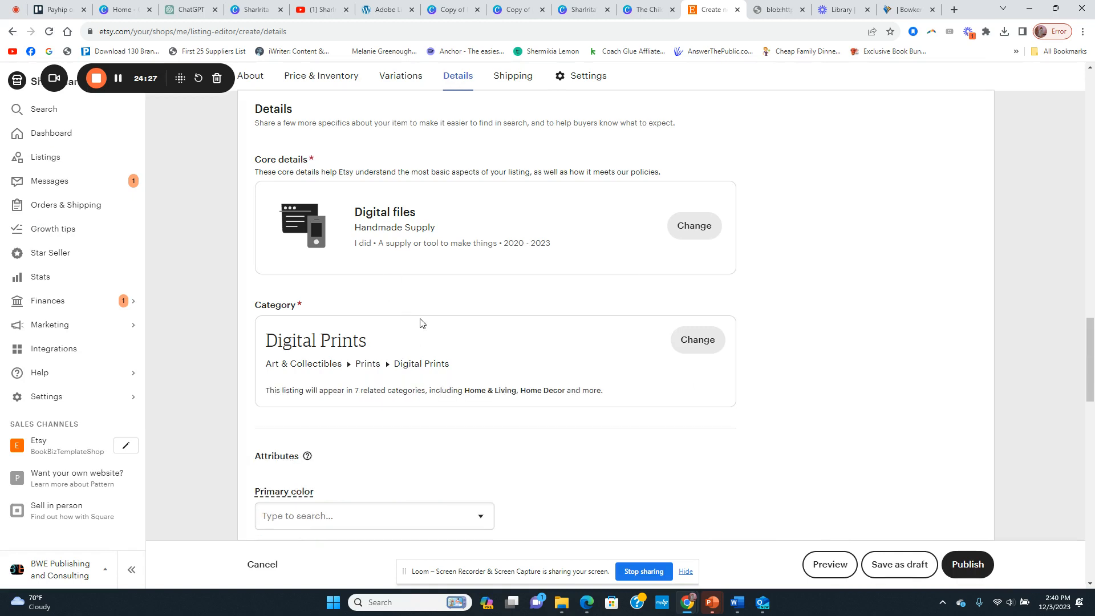
# Step: View the primary color choices in the listing's attributes without selecting one
pyautogui.scroll(-4, 421, 323)
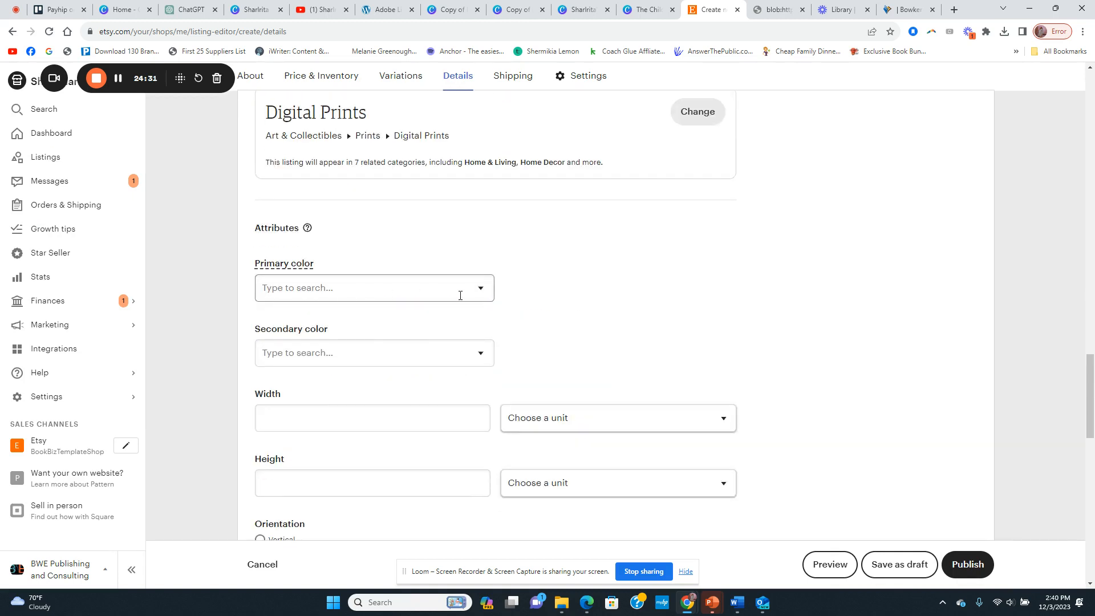
pyautogui.moveTo(311, 236)
pyautogui.click(353, 288)
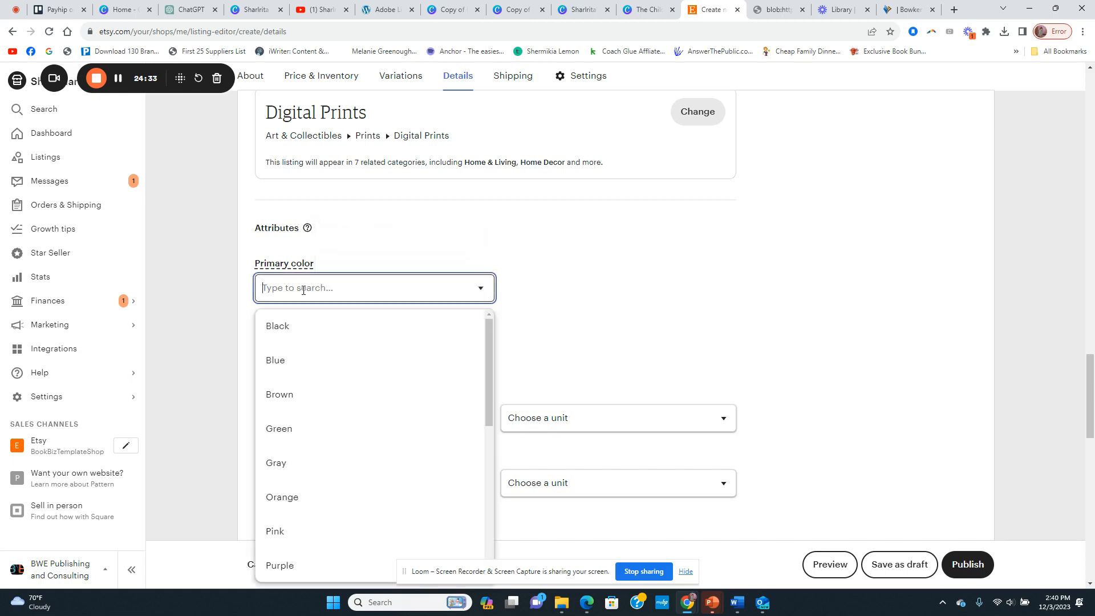
pyautogui.click(384, 224)
# Step: Add the tags "templates", "childrens book" and "books" to the listing
pyautogui.scroll(-7, 374, 259)
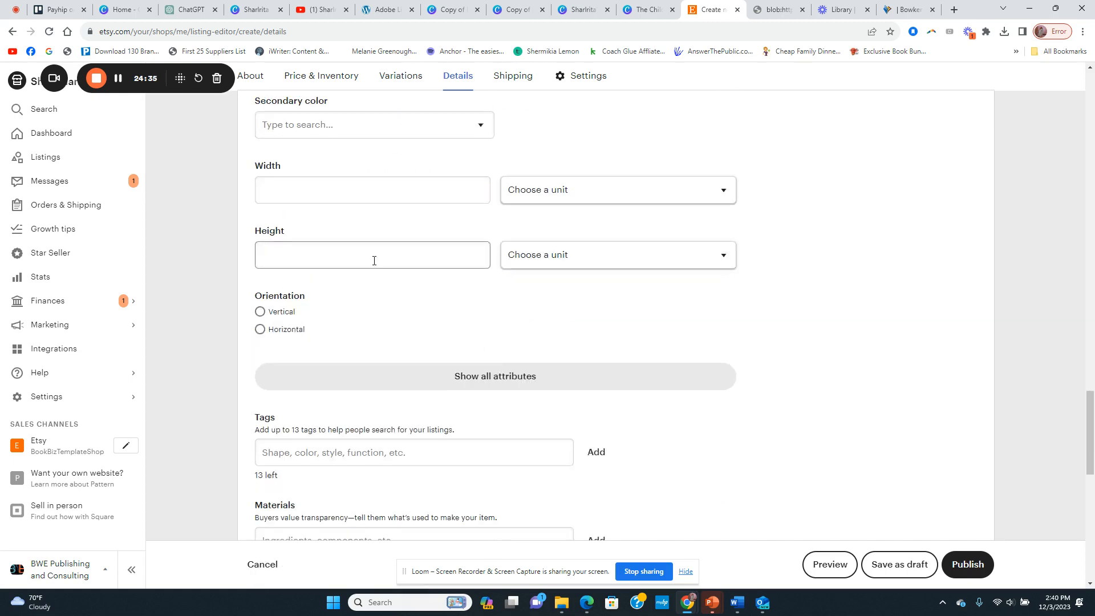
pyautogui.scroll(-1, 373, 278)
pyautogui.click(314, 226)
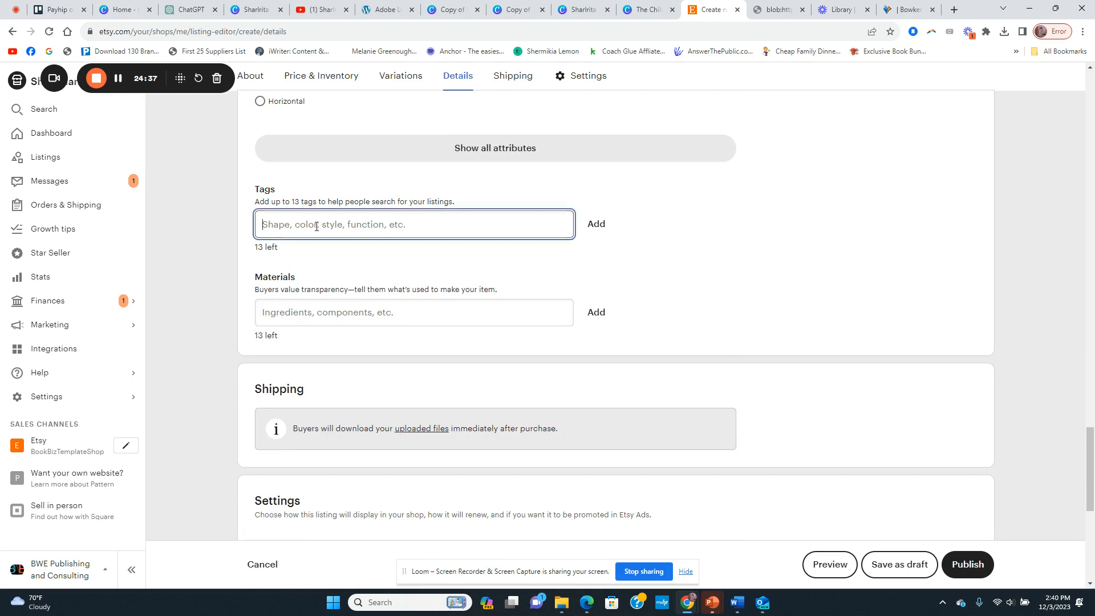
pyautogui.write('templates')
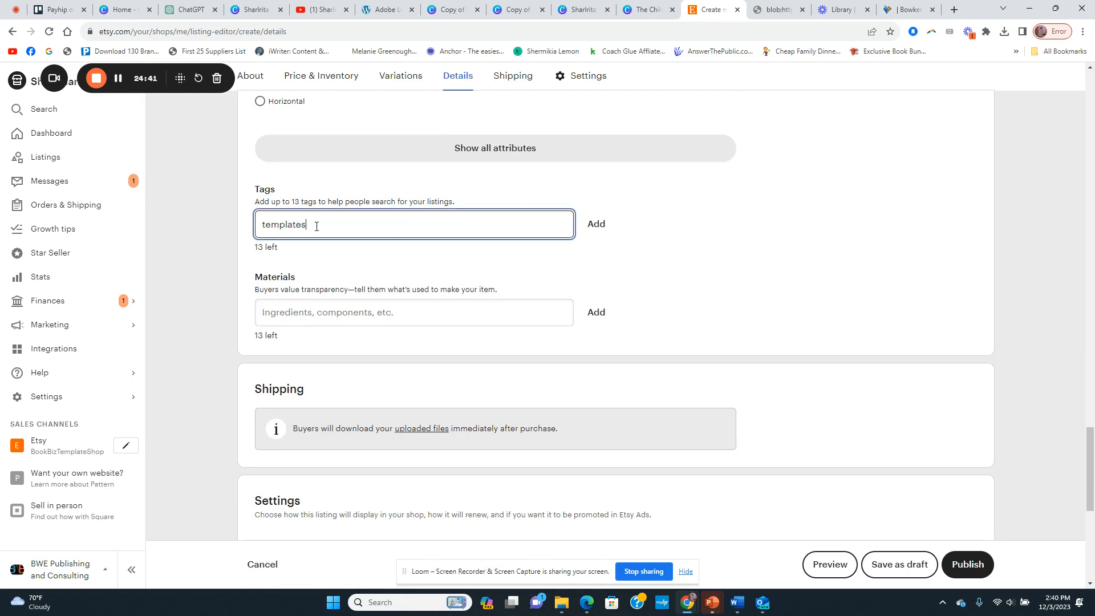
pyautogui.click(590, 224)
pyautogui.click(311, 224)
pyautogui.write('childrens')
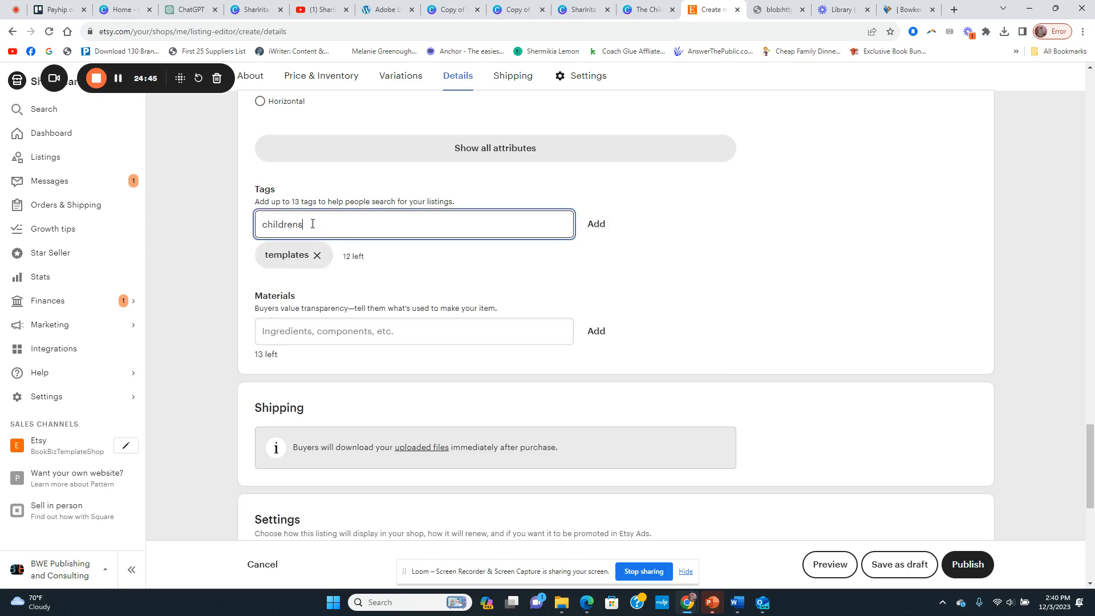
pyautogui.write(' book')
pyautogui.press('Return')
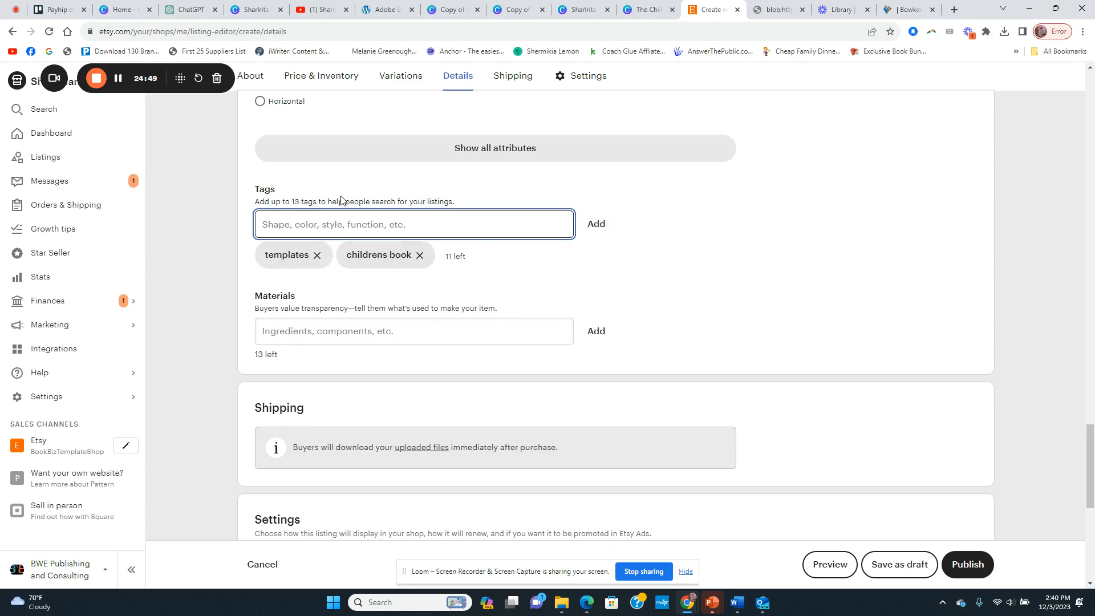
pyautogui.write('books')
pyautogui.press('Return')
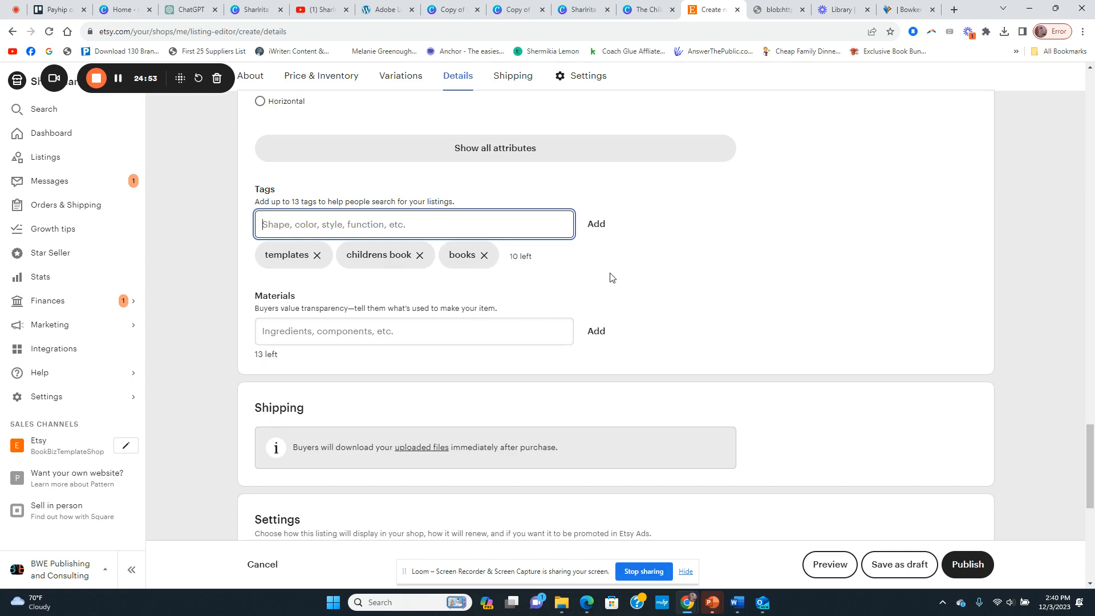
# Step: Review the listing's shipping, returns and shop section options, and check the listing preview
pyautogui.scroll(-5, 610, 277)
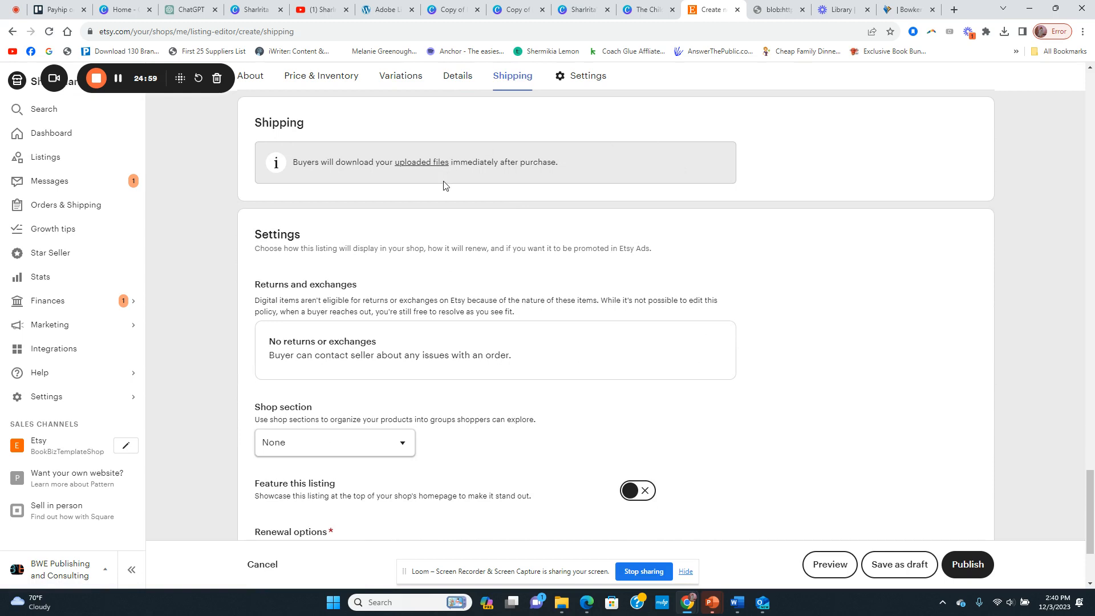
pyautogui.scroll(-1, 445, 177)
pyautogui.scroll(-1, 444, 185)
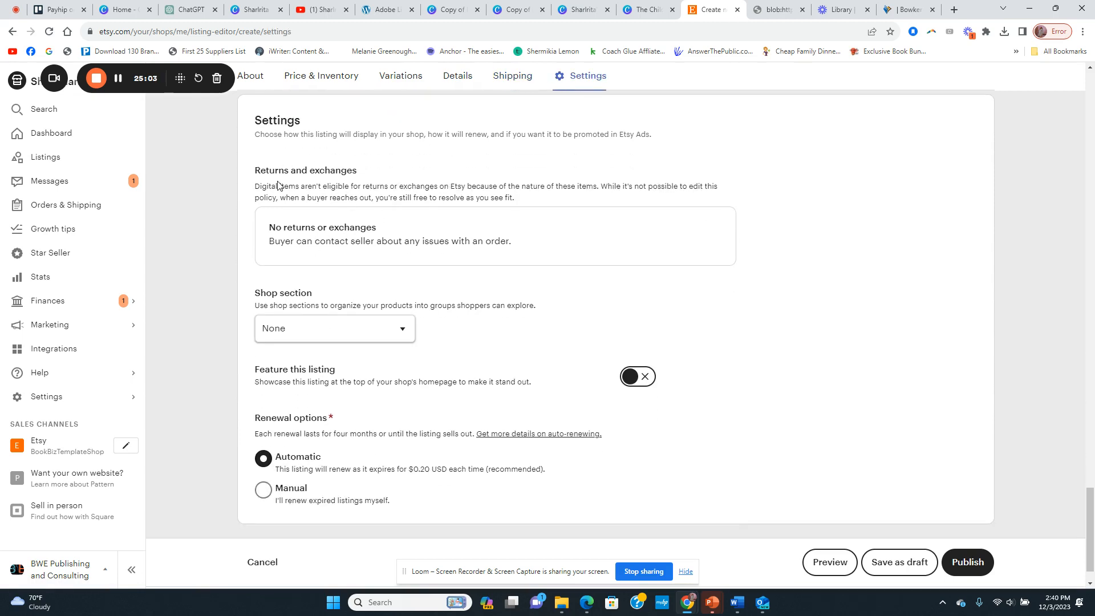
pyautogui.scroll(-1, 388, 259)
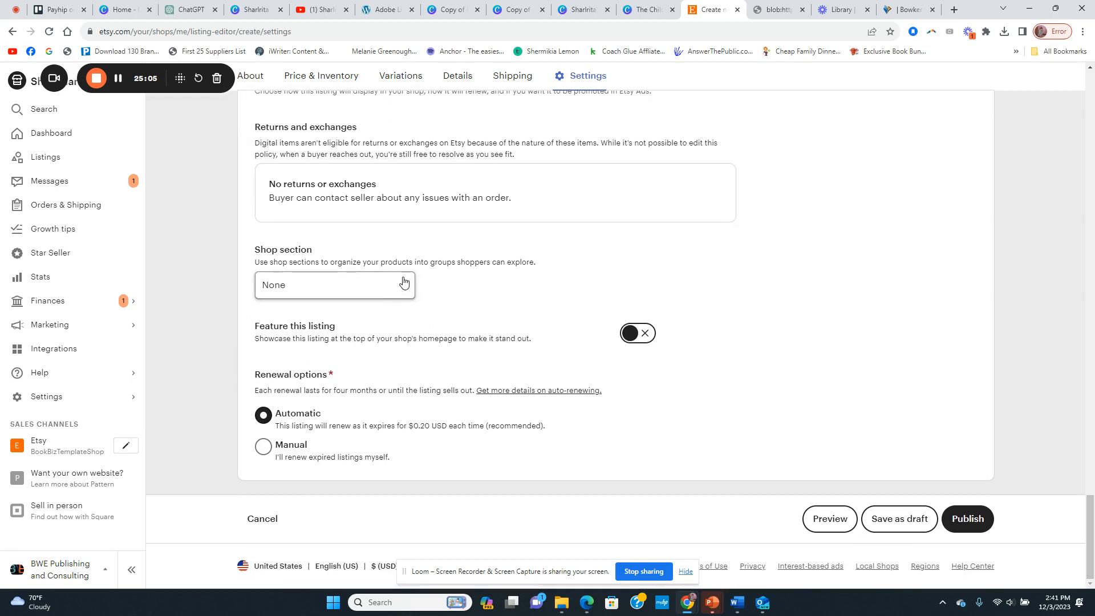
pyautogui.click(403, 283)
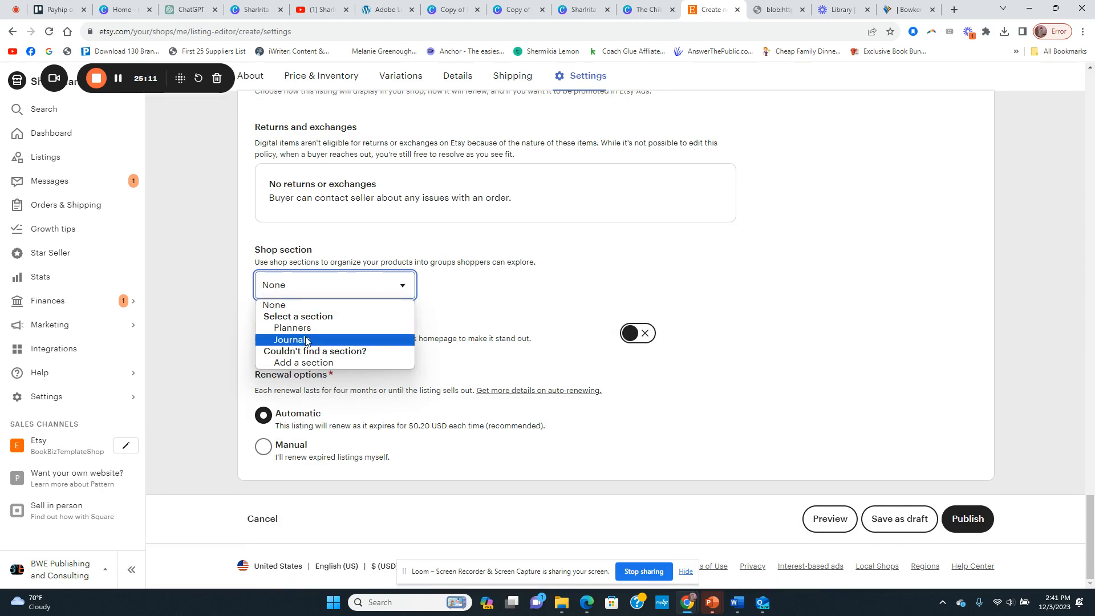
pyautogui.click(536, 285)
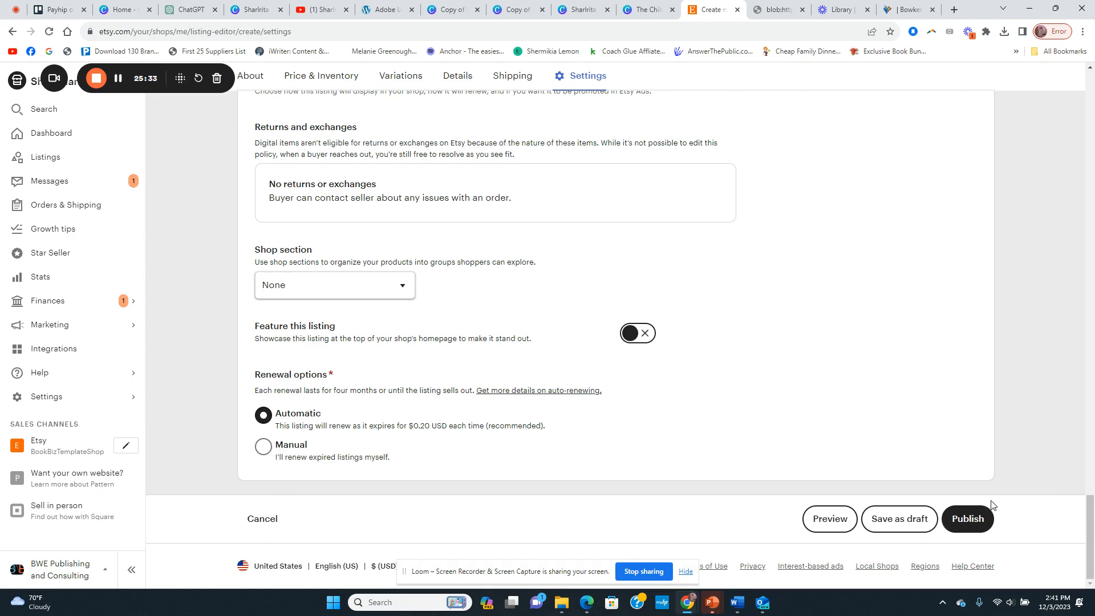
pyautogui.click(829, 518)
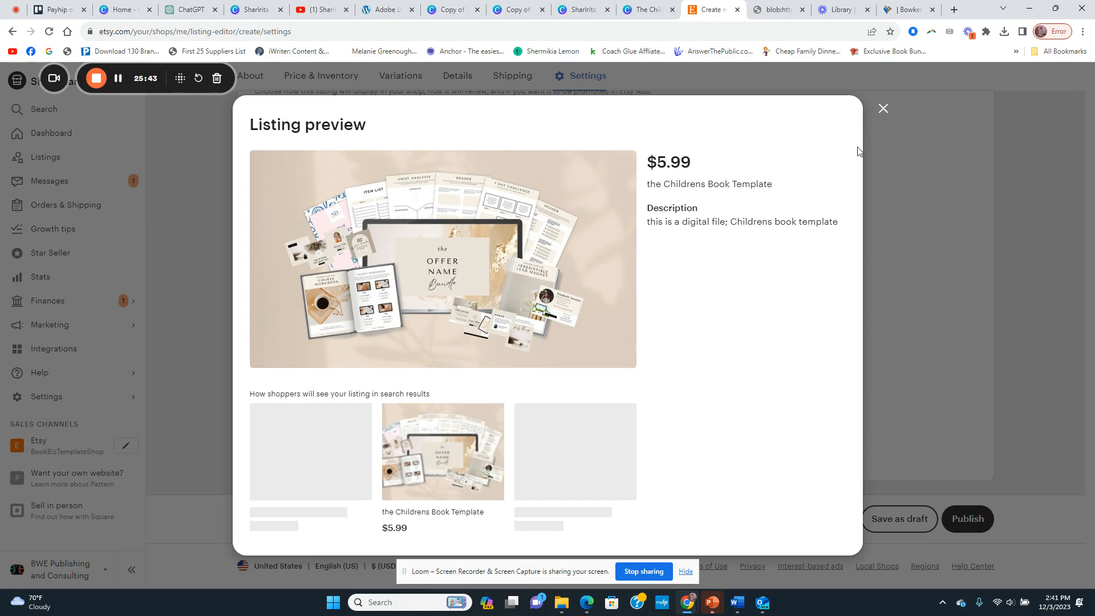
pyautogui.click(883, 109)
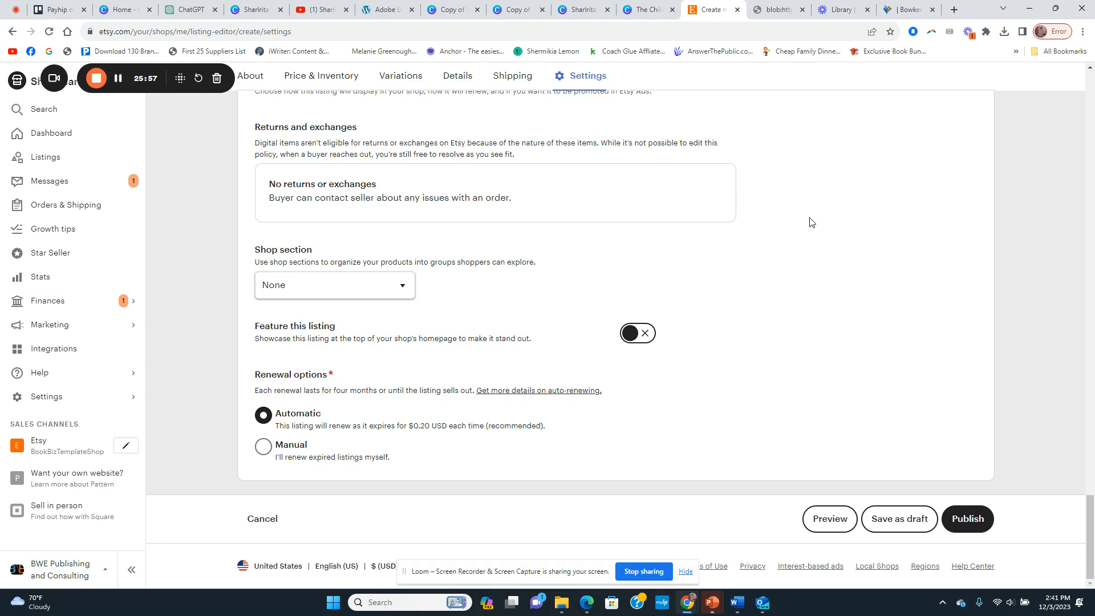
# Step: Switch to the Secret Weapon PLR site and open its Training resources page
pyautogui.click(388, 10)
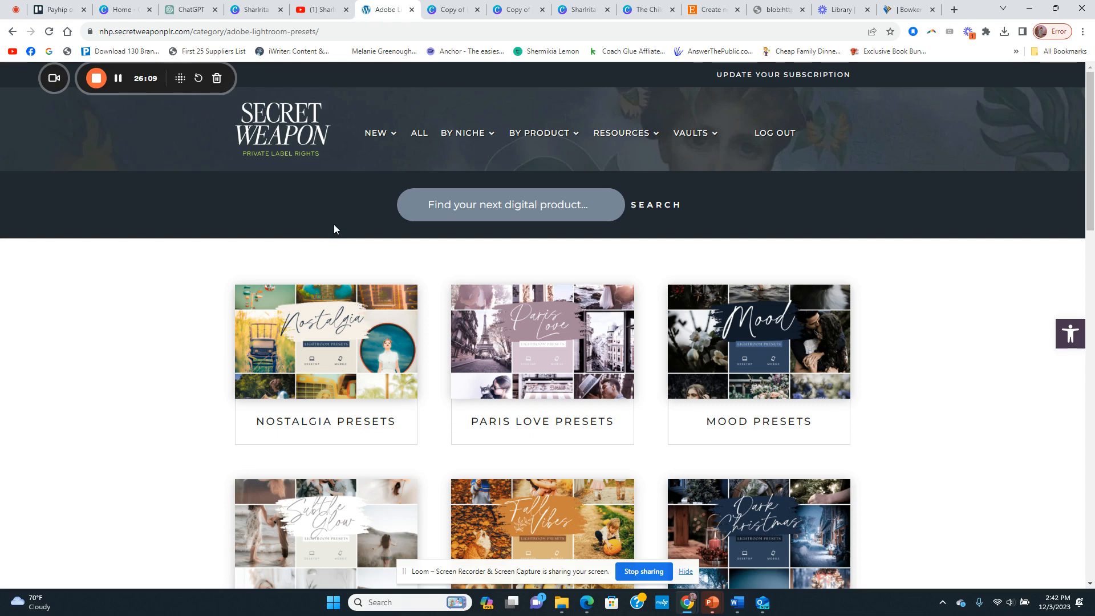
pyautogui.moveTo(641, 143)
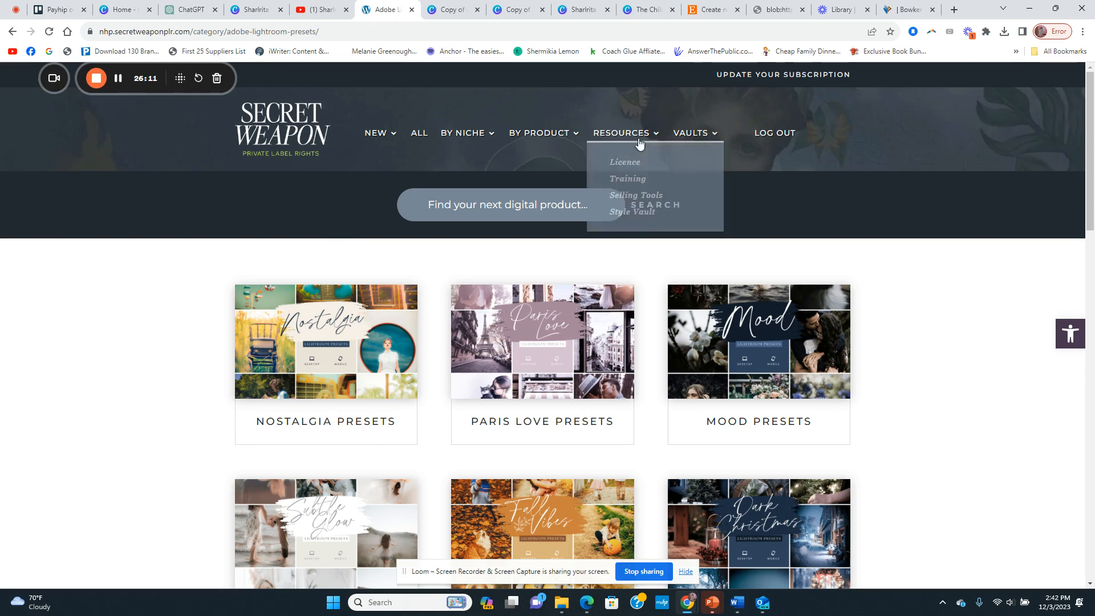
pyautogui.click(634, 195)
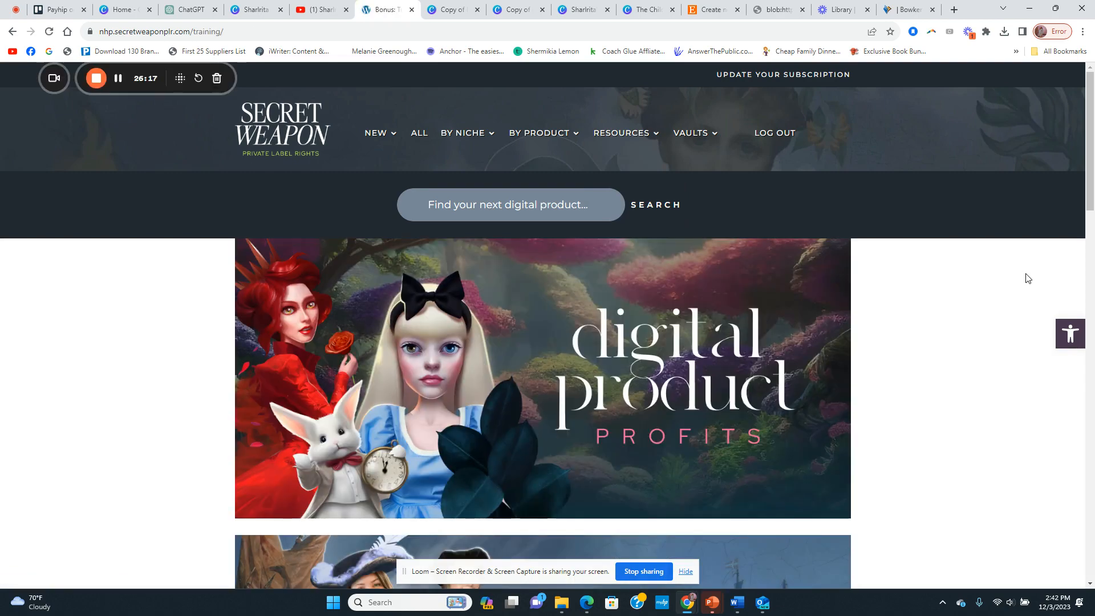
# Step: Look through the digital product courses and training videos on the Training page
pyautogui.scroll(-15, 1028, 278)
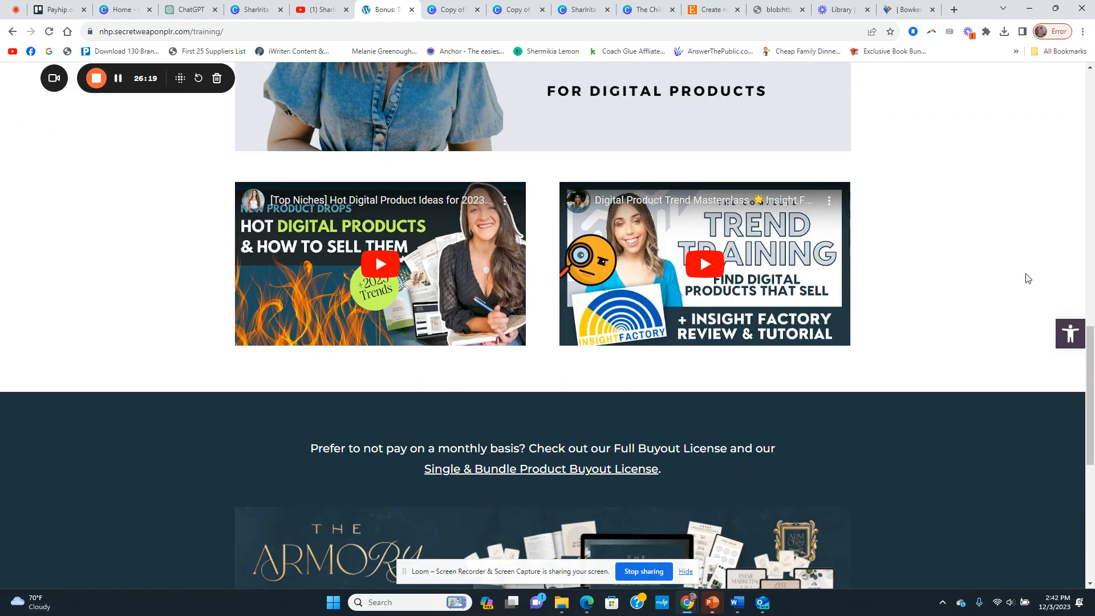
pyautogui.scroll(2, 1027, 278)
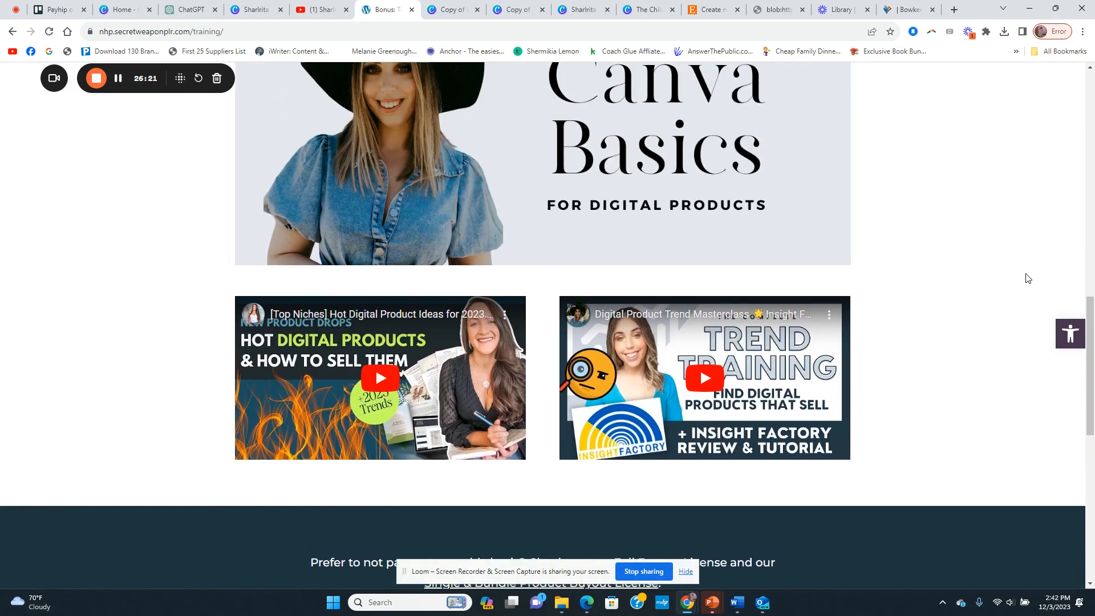
pyautogui.scroll(-3, 1028, 278)
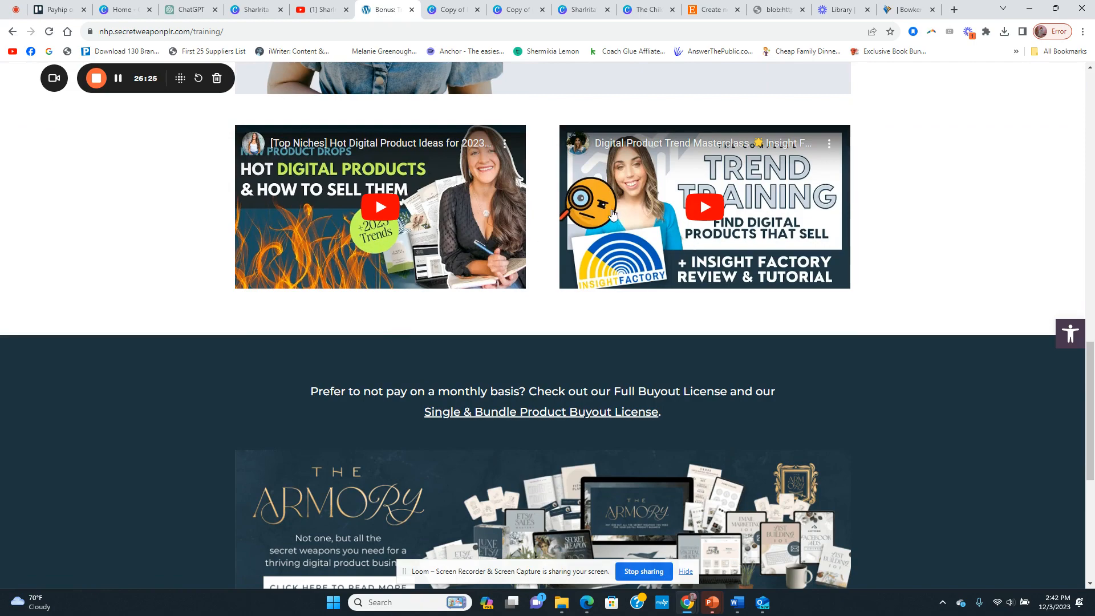
pyautogui.scroll(5, 735, 230)
pyautogui.scroll(-2, 741, 257)
pyautogui.scroll(5, 743, 298)
pyautogui.scroll(9, 747, 291)
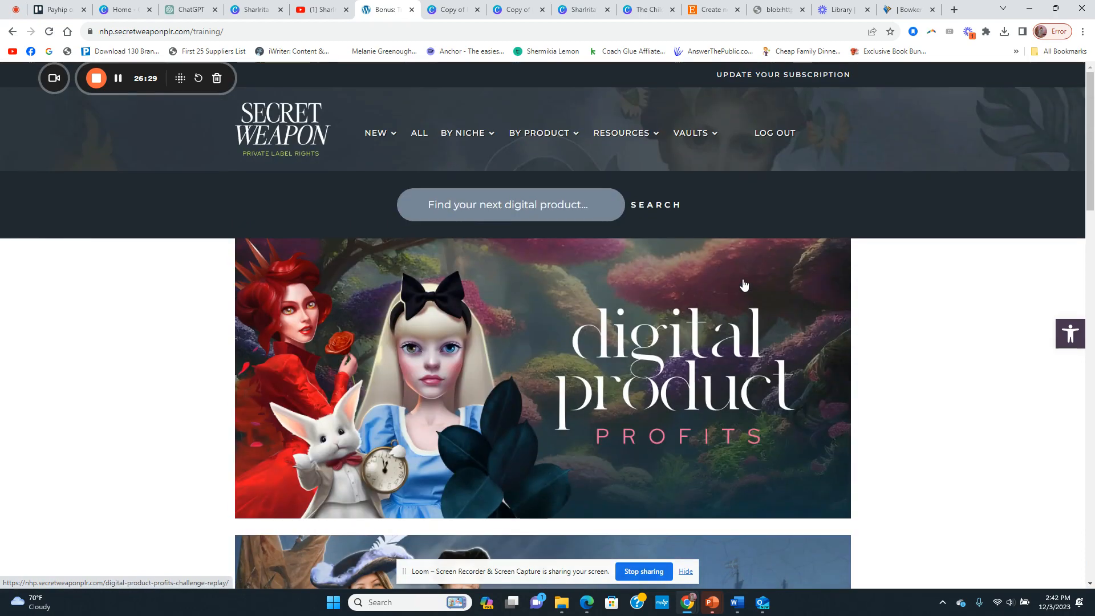
pyautogui.moveTo(644, 142)
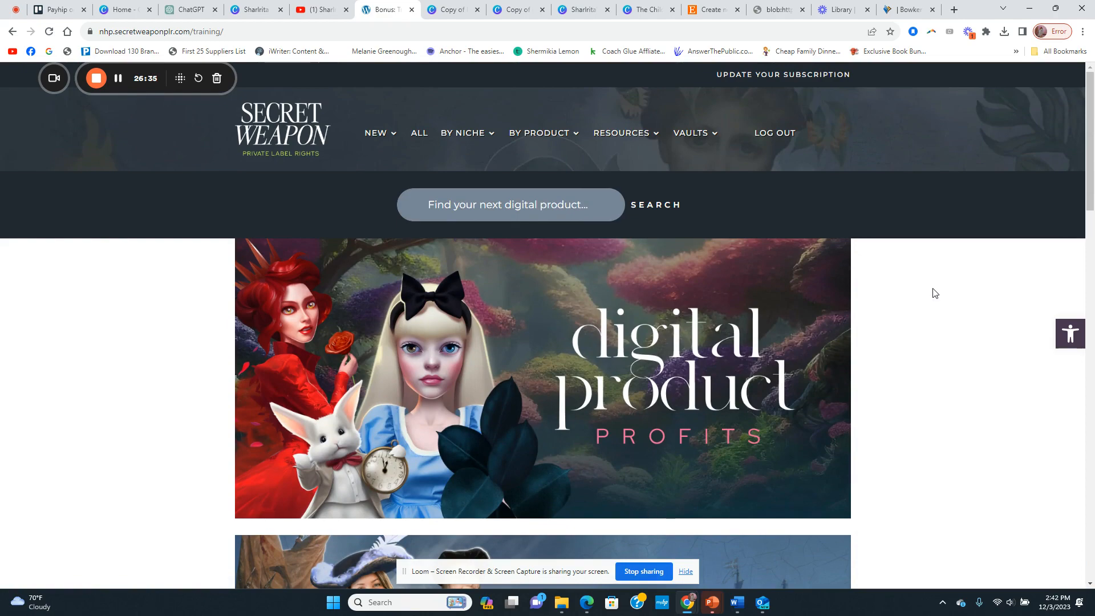
# Step: Switch to YouTube and search for the digital-products creator by name
pyautogui.click(321, 14)
pyautogui.click(441, 77)
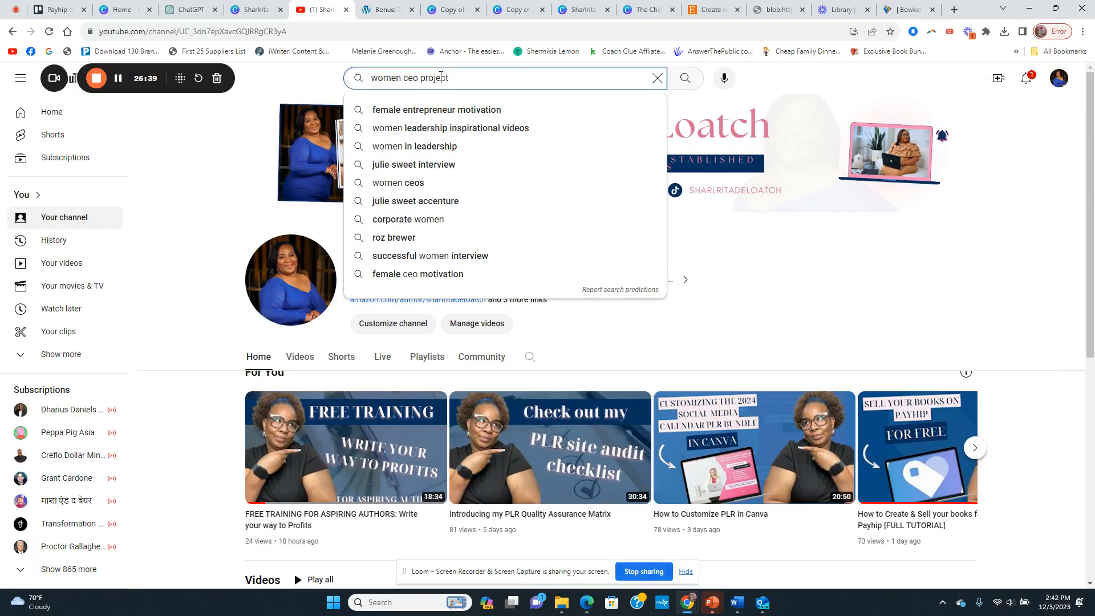
pyautogui.moveTo(454, 74); pyautogui.dragTo(322, 75)
pyautogui.write('evely')
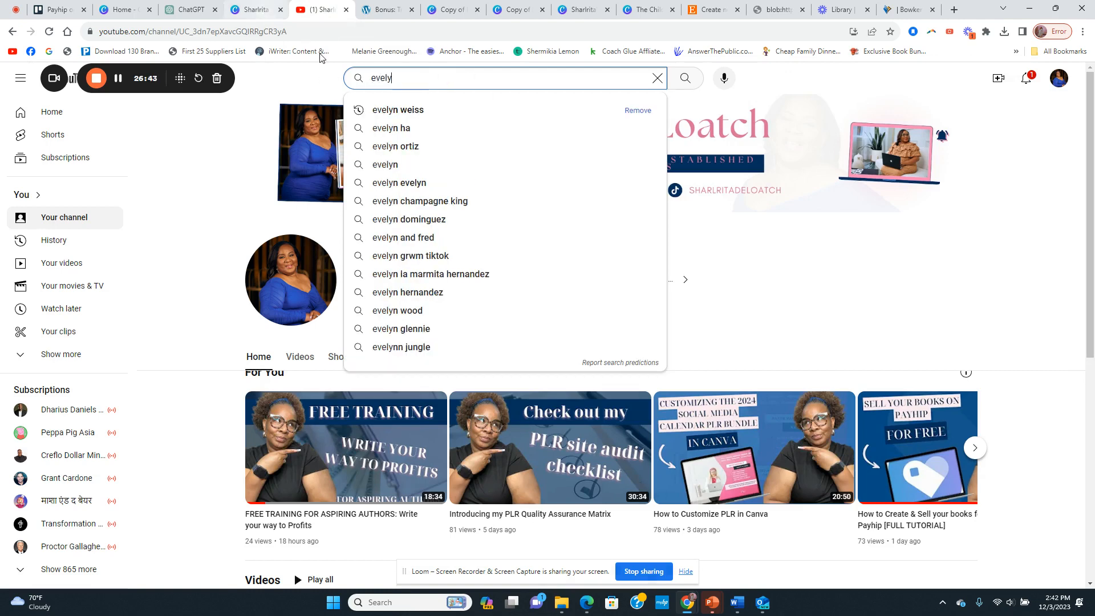
pyautogui.click(410, 112)
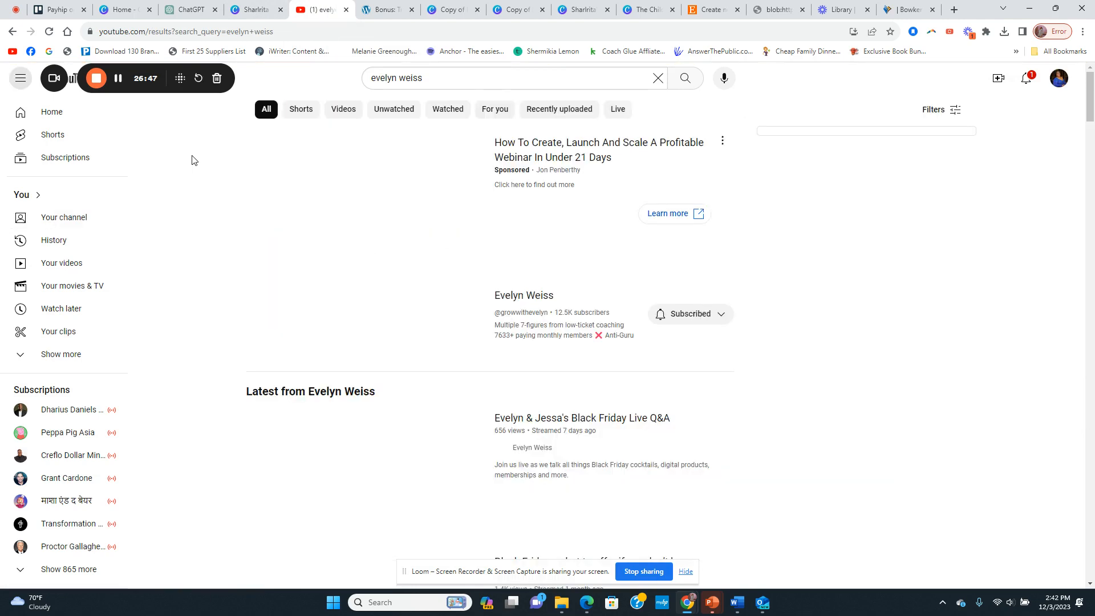
# Step: Browse the creator's channel entry and videos about selling digital products in the search results
pyautogui.scroll(-3, 744, 269)
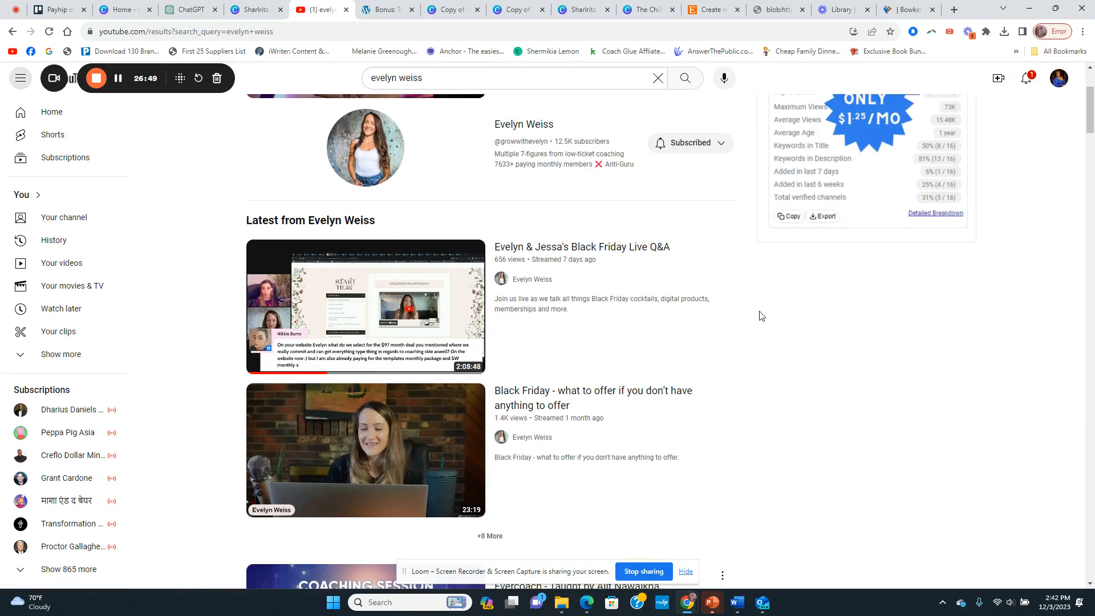
pyautogui.scroll(-2, 755, 298)
pyautogui.scroll(-2, 766, 338)
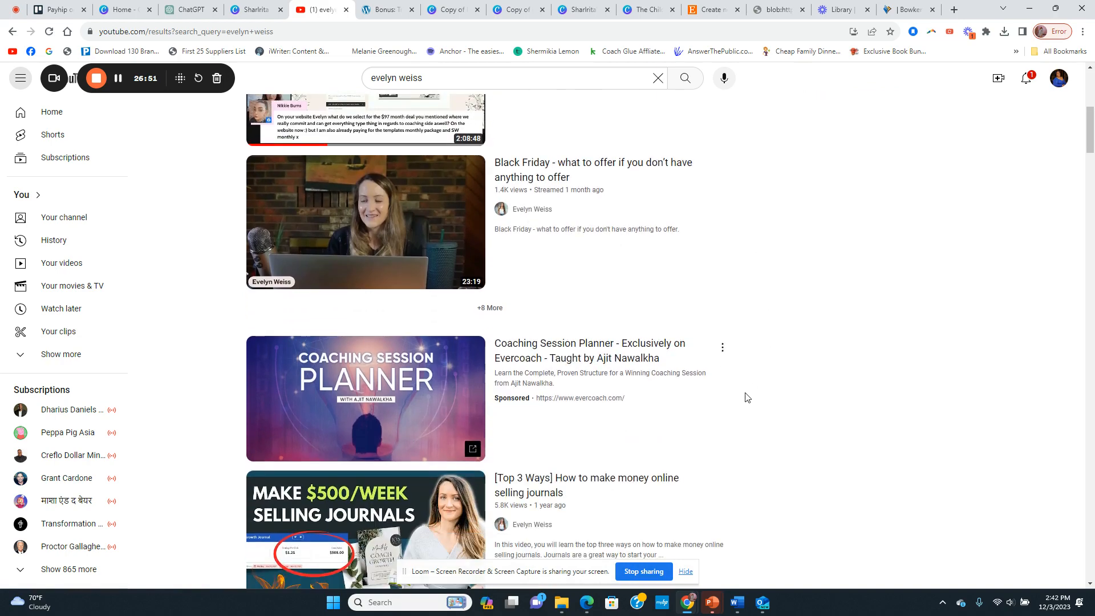
pyautogui.scroll(2, 745, 398)
pyautogui.scroll(-8, 741, 394)
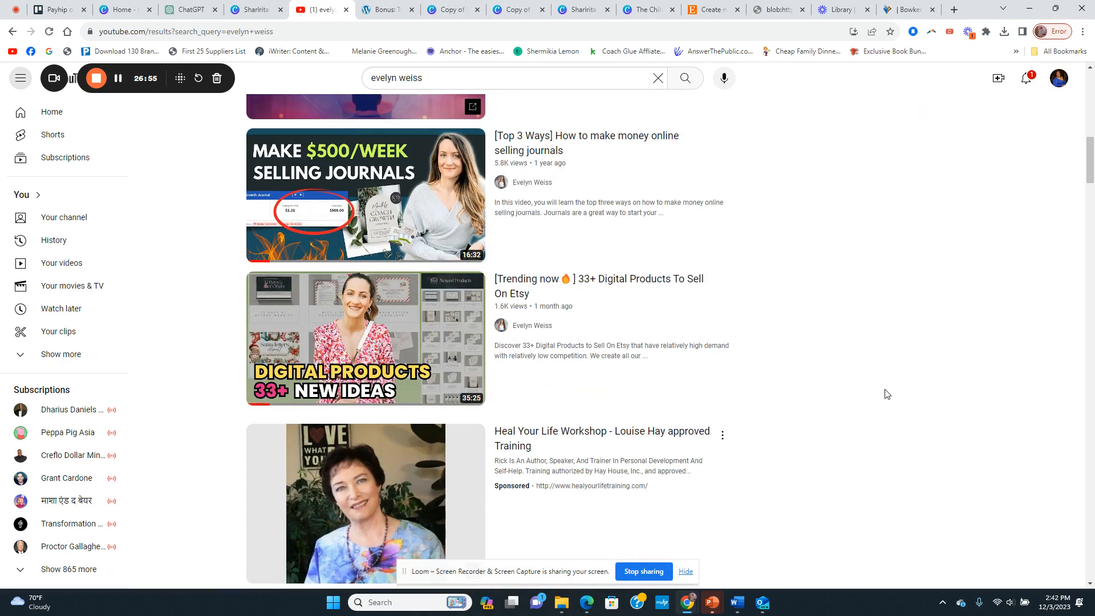
pyautogui.scroll(2, 886, 393)
pyautogui.scroll(6, 887, 394)
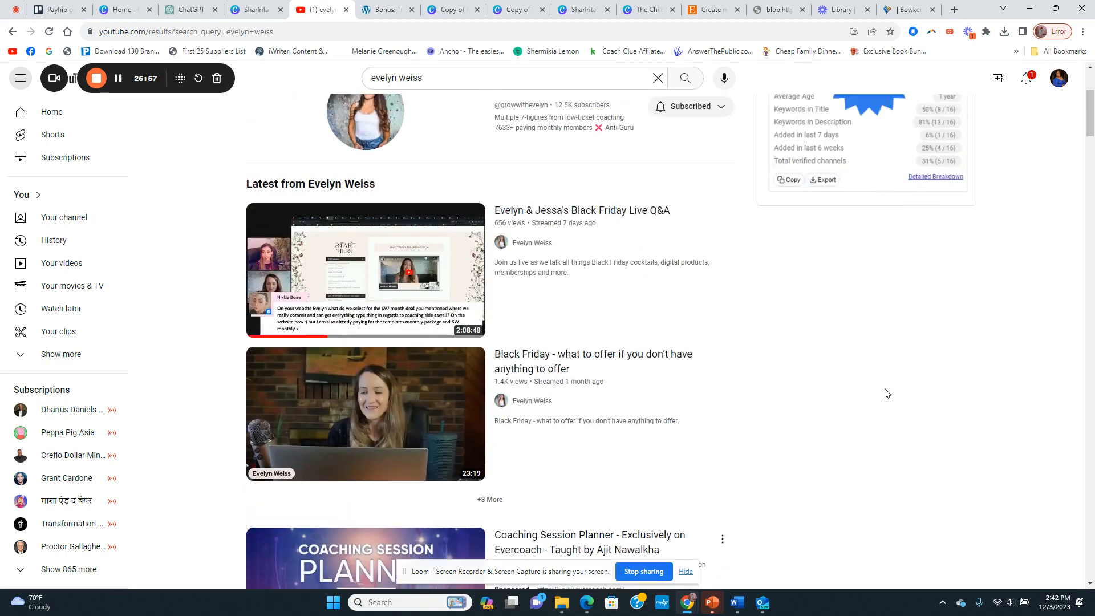
# Step: Search YouTube for the second digital-products creator by first name and look through the results
pyautogui.click(450, 81)
pyautogui.hotkey('ctrl', 'a')
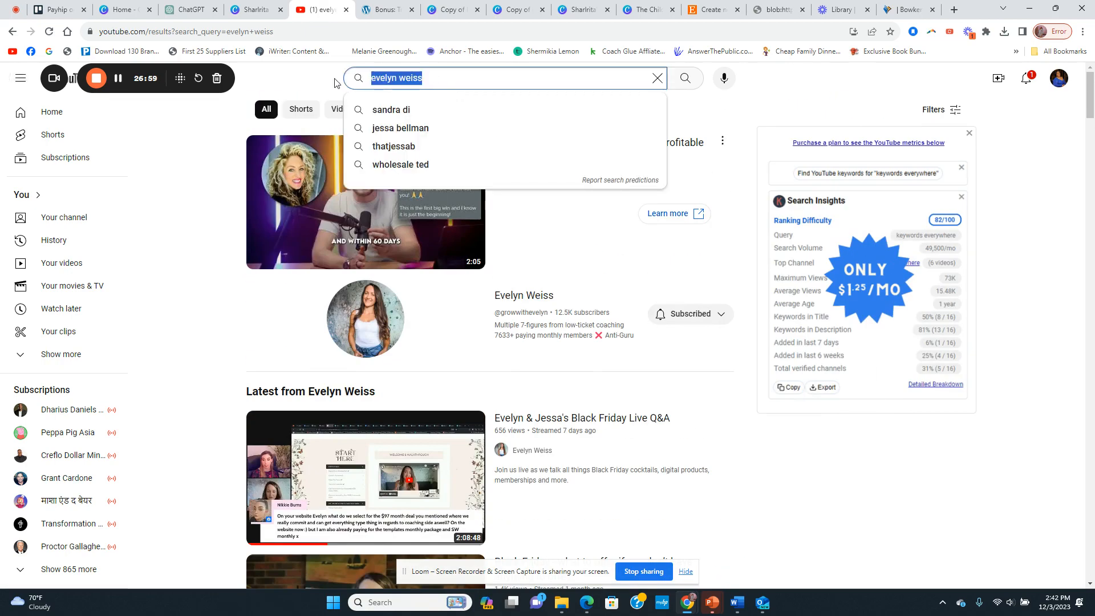
pyautogui.write('jessa')
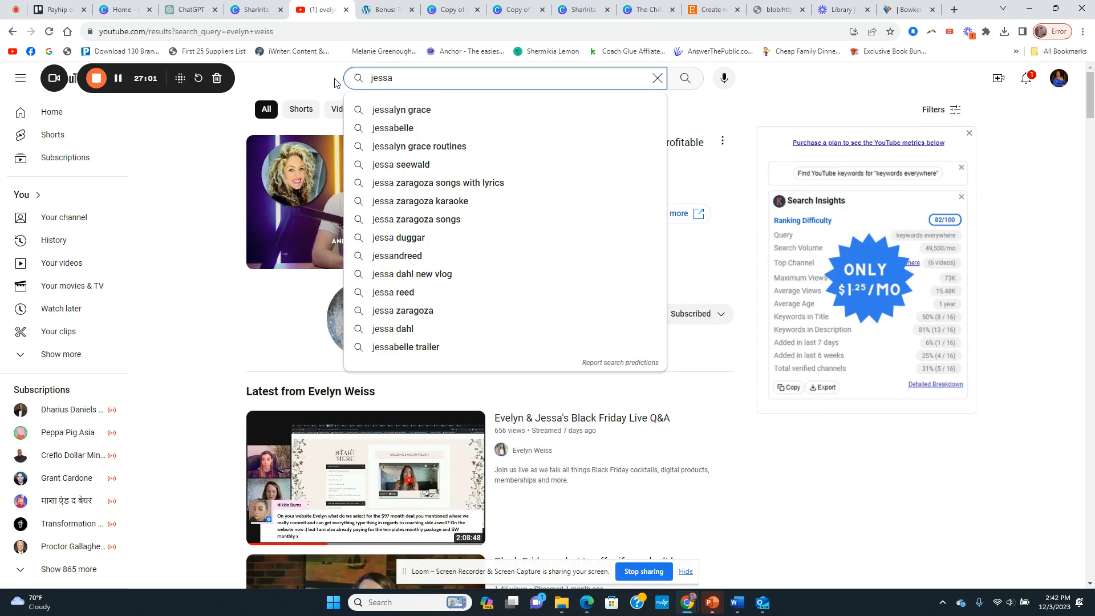
pyautogui.press('Return')
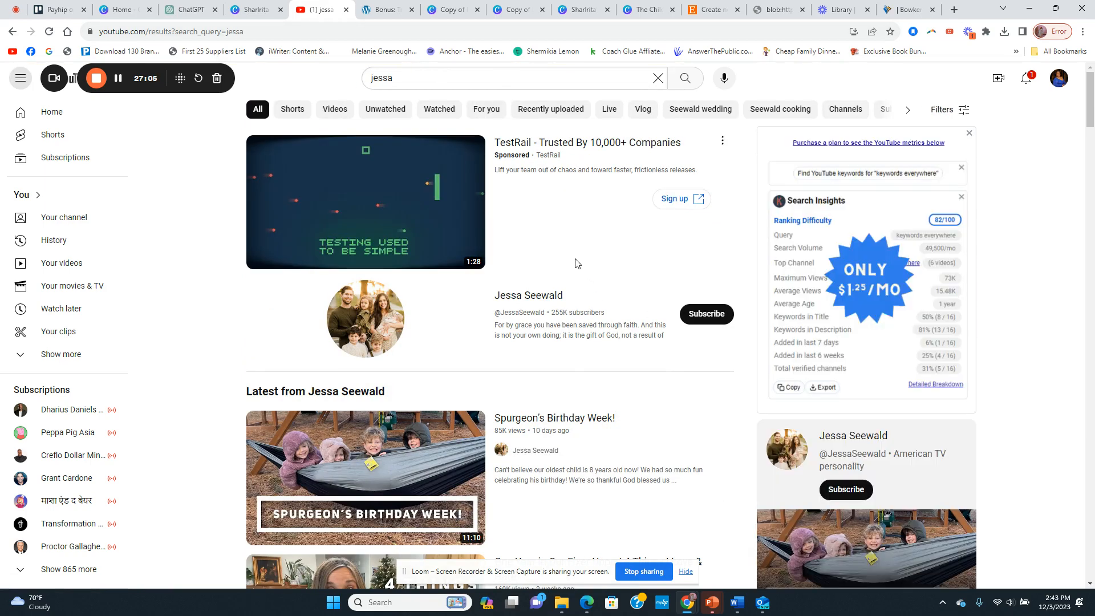
pyautogui.scroll(-3, 528, 302)
pyautogui.scroll(3, 527, 303)
# Step: Switch to the Secret Weapon PLR Training page and briefly play the Digital Product Trend Masterclass video, pausing it after the intro
pyautogui.click(382, 10)
pyautogui.scroll(-15, 713, 388)
pyautogui.scroll(-1, 713, 388)
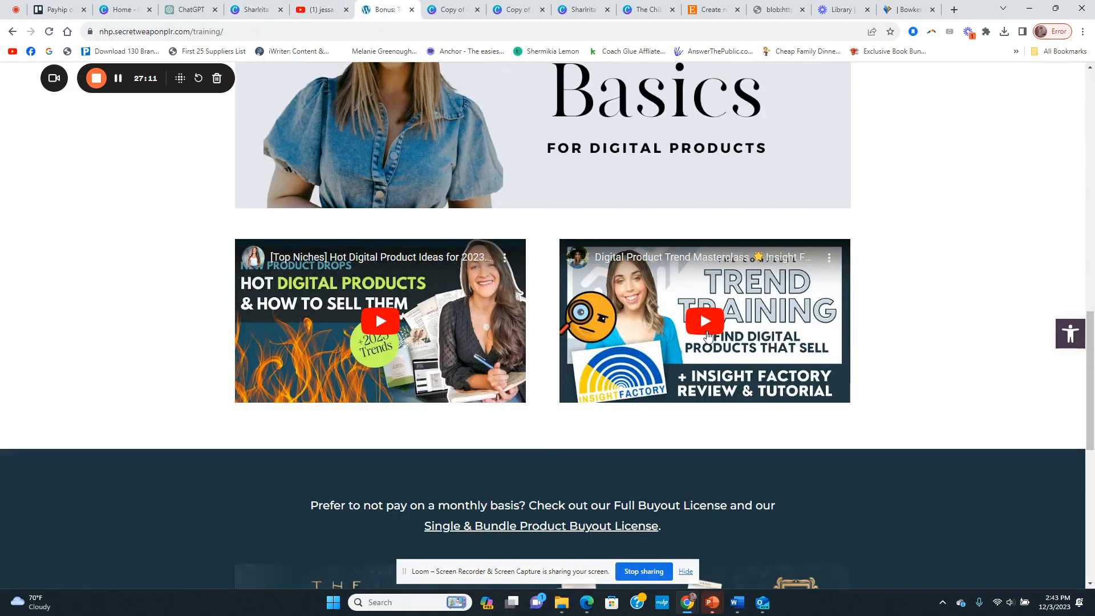
pyautogui.click(710, 349)
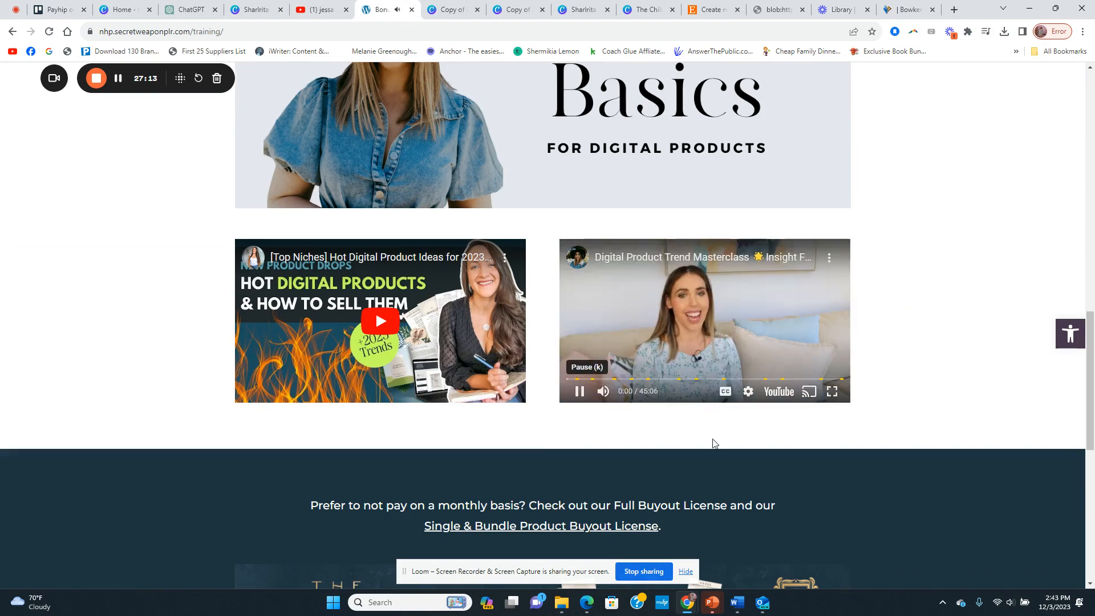
pyautogui.click(666, 300)
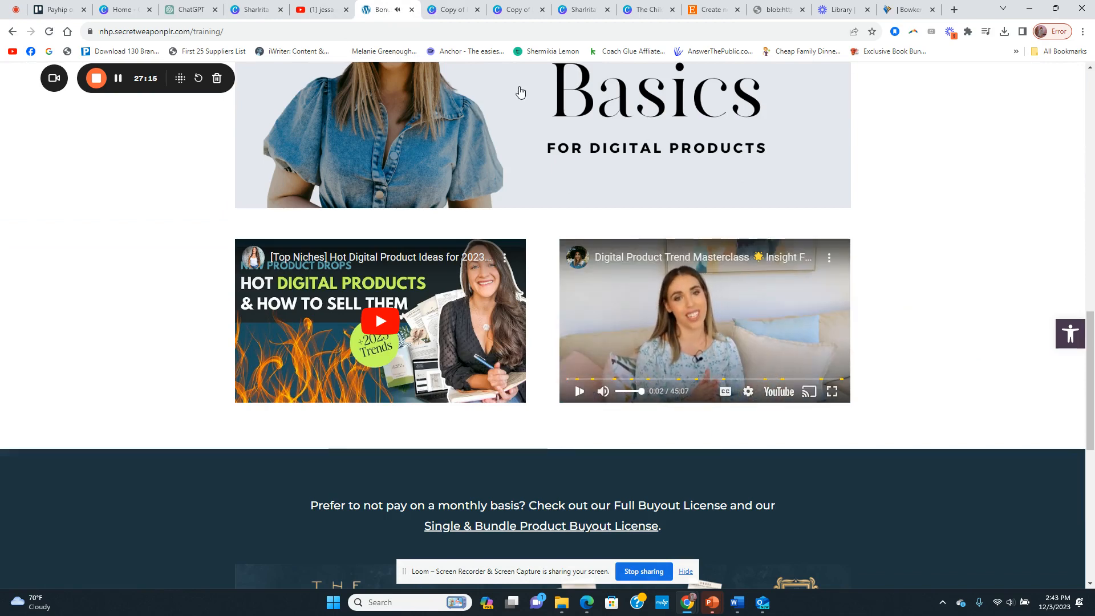
# Step: Return to YouTube, refine the search to the creator's first name plus "etsy", and open the matching digital product coach's channel
pyautogui.click(319, 9)
pyautogui.click(399, 80)
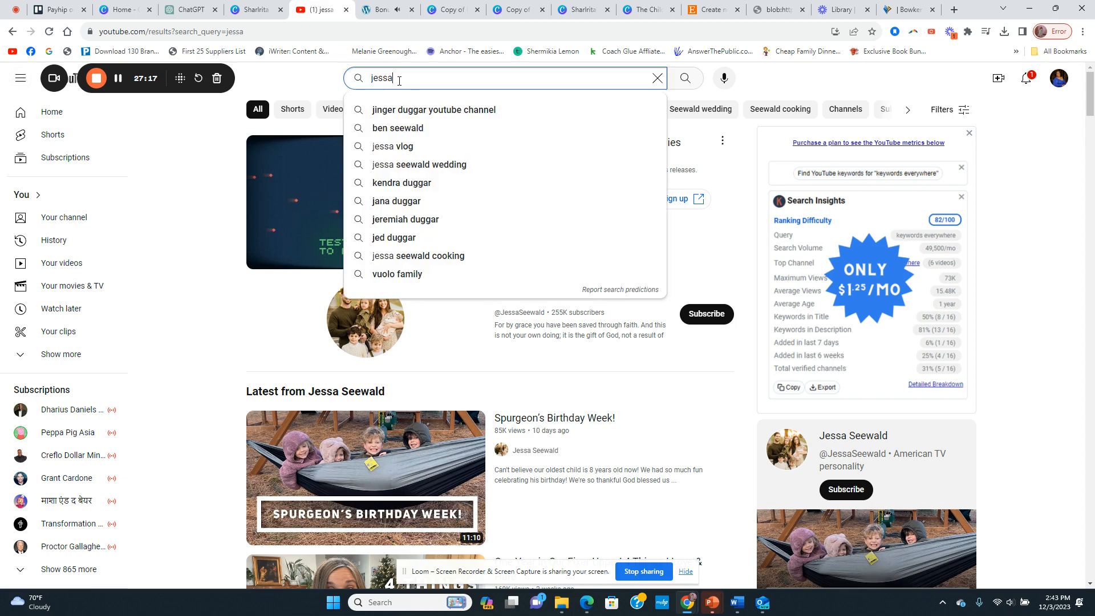
pyautogui.write('et')
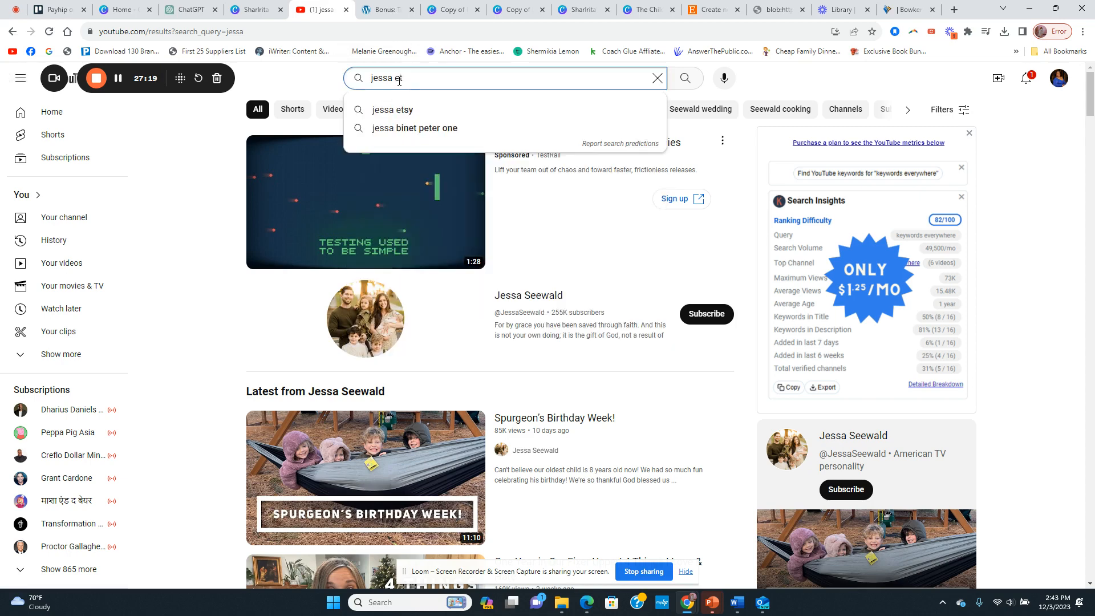
pyautogui.click(400, 111)
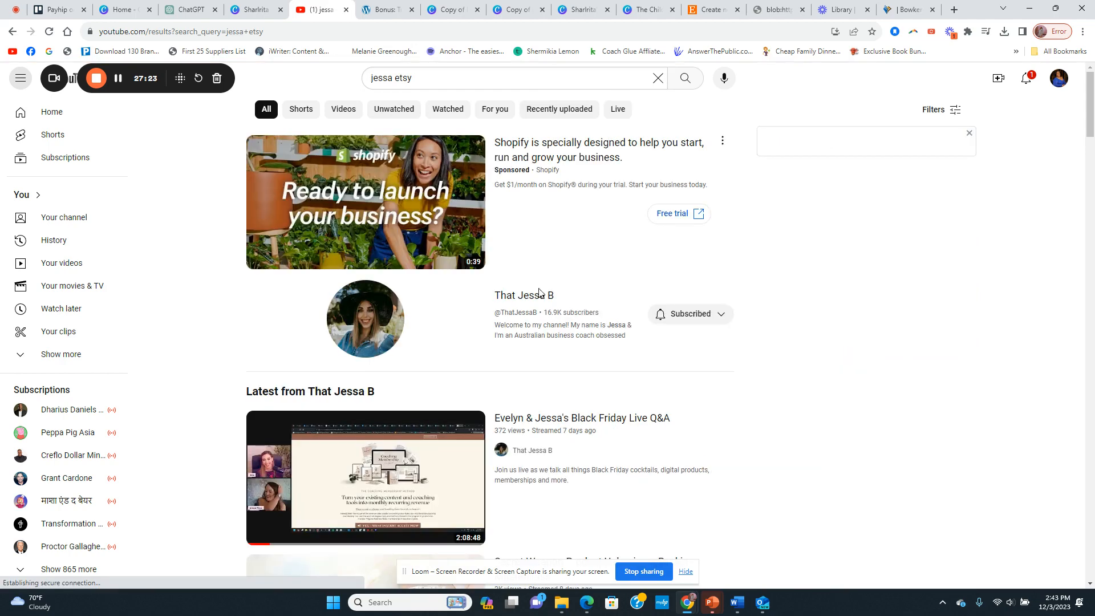
pyautogui.click(525, 301)
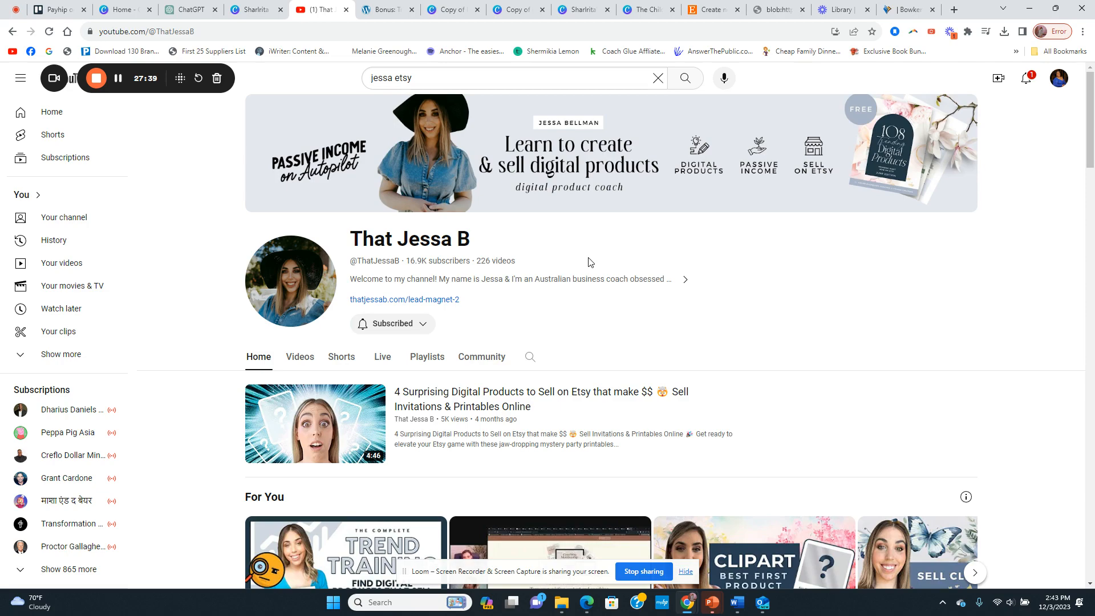
# Step: Look over the For You and Videos sections on the coach's channel page and return to the channel header
pyautogui.scroll(-6, 590, 261)
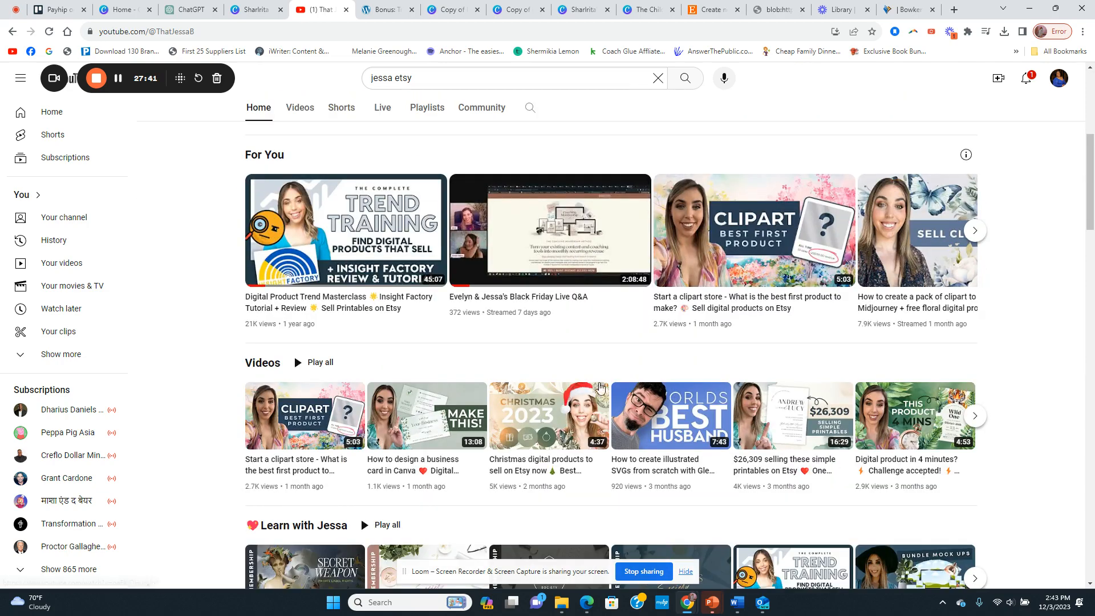
pyautogui.scroll(1, 564, 389)
pyautogui.scroll(5, 564, 390)
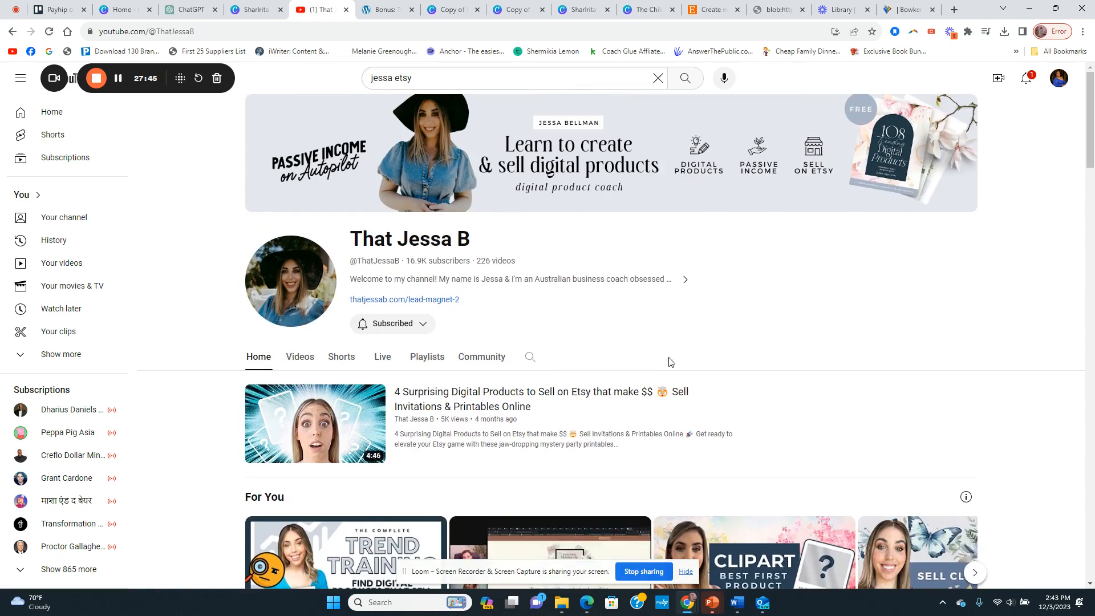